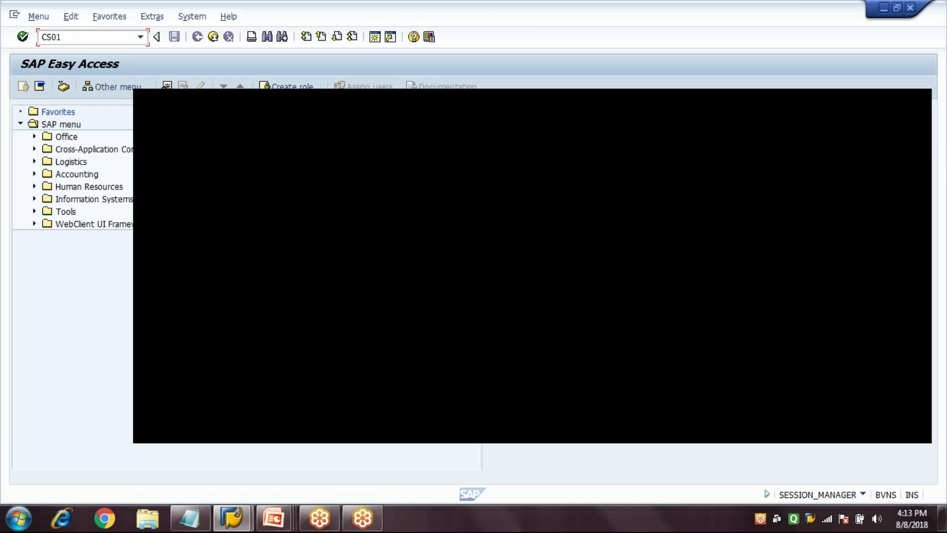
Open transaction CS01 for creating a material BOM and look over the material, plant and BOM usage fields.
key("Return")
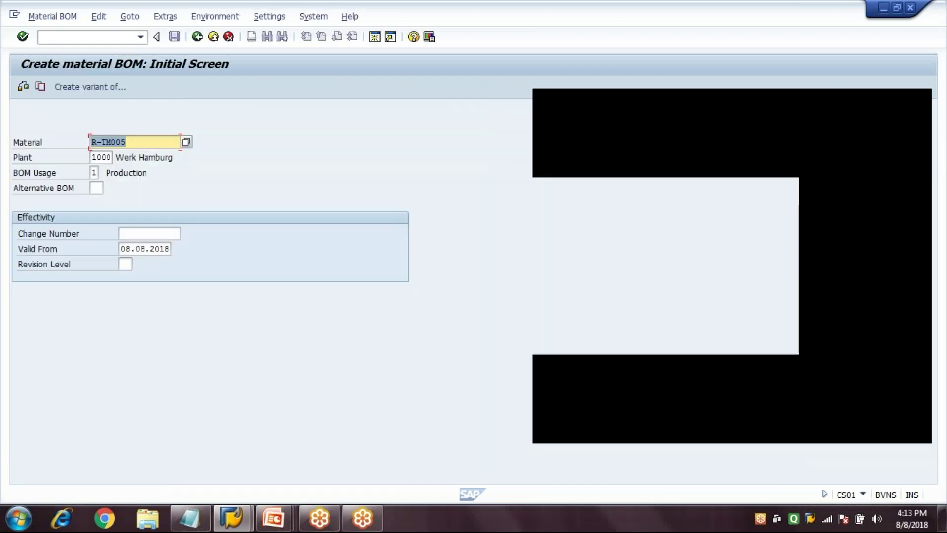
key("Tab")
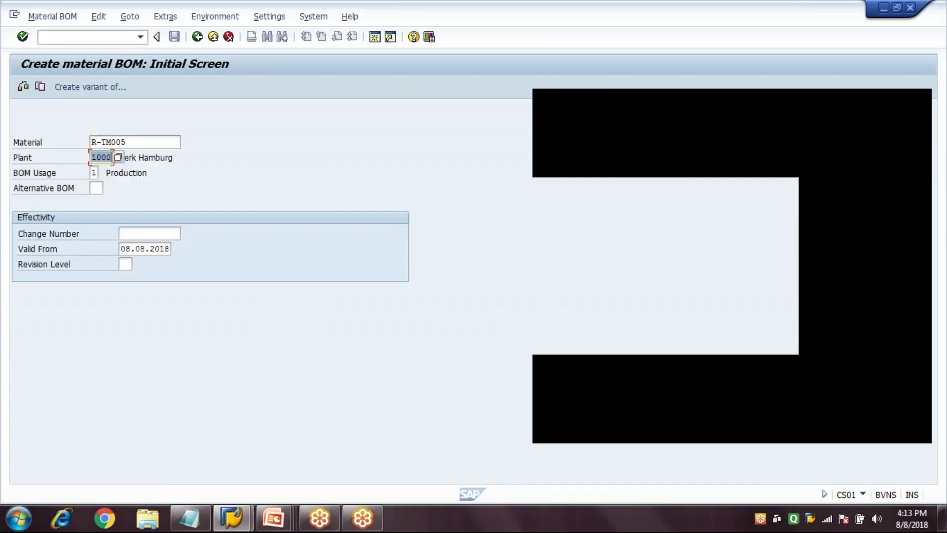
key("Tab")
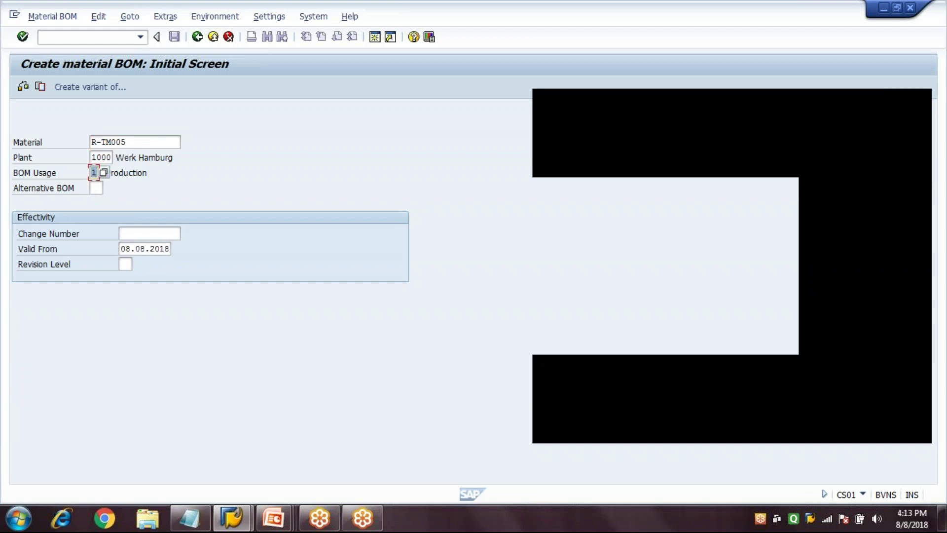
left_click(155, 143)
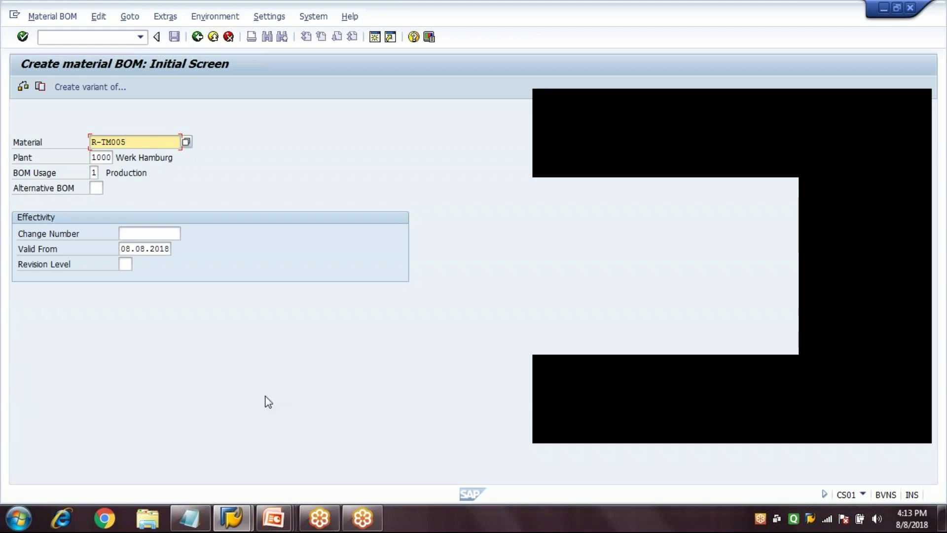
Switch to Notepad to view the BOM note, and return to the SAP window.
left_click(190, 523)
double_click(178, 88)
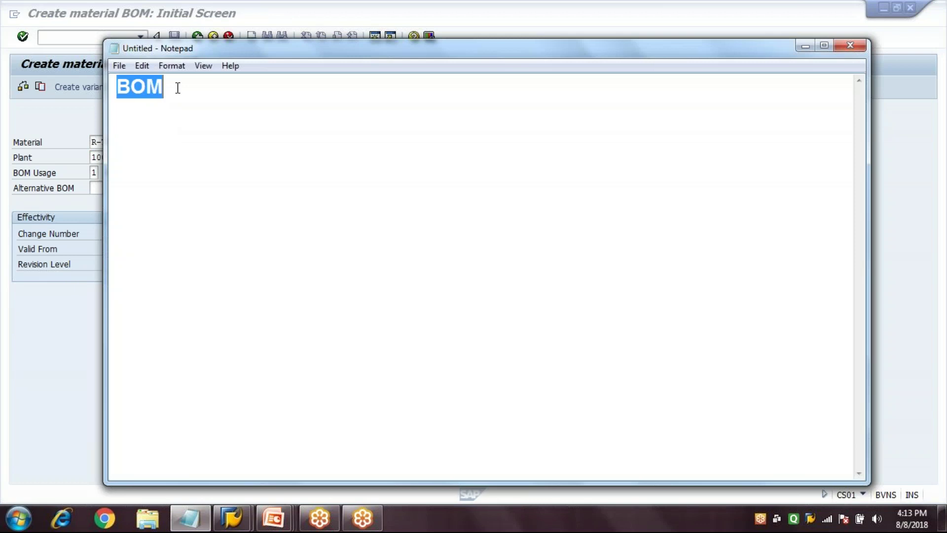
left_click(177, 88)
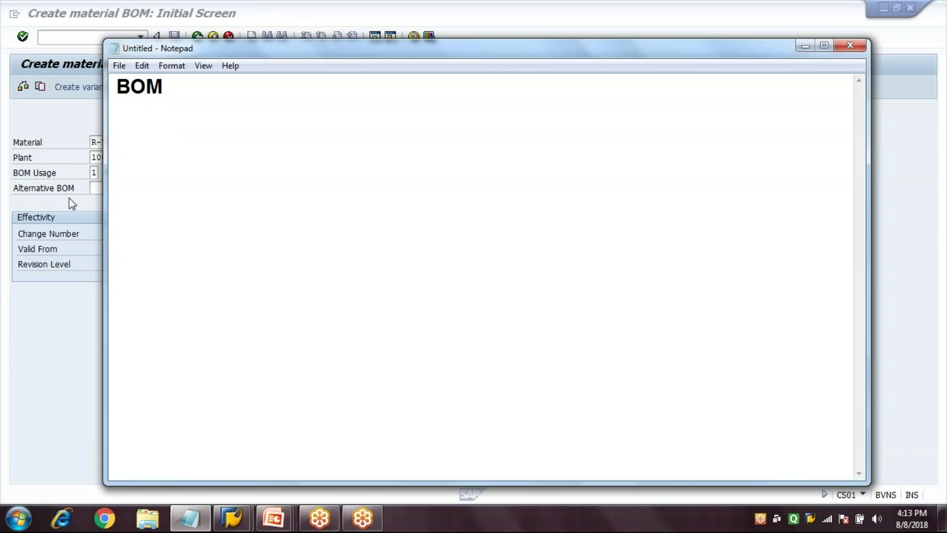
left_click(72, 203)
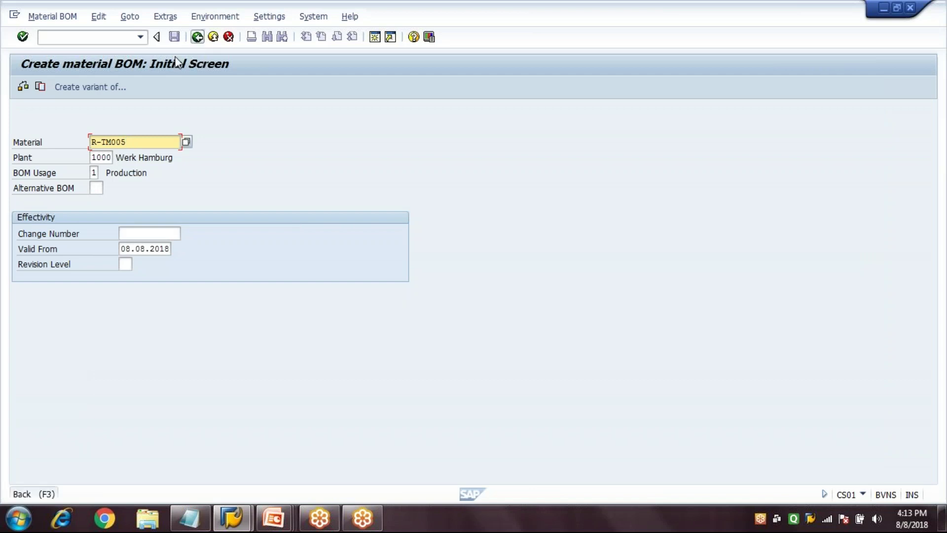
Open the BOM of material R-TM005 for plant 1000 with BOM usage 1 in transaction CS02.
left_click(197, 37)
type("CS02")
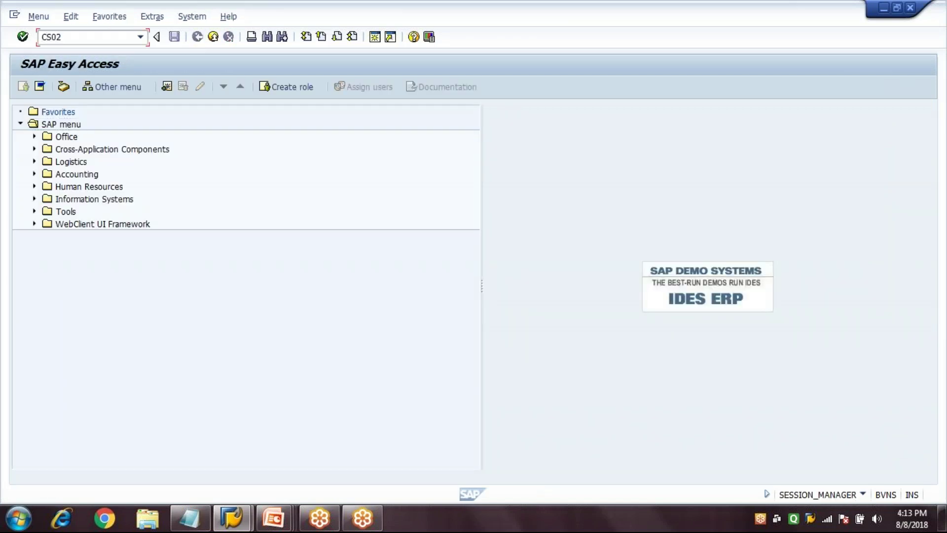
key("Return")
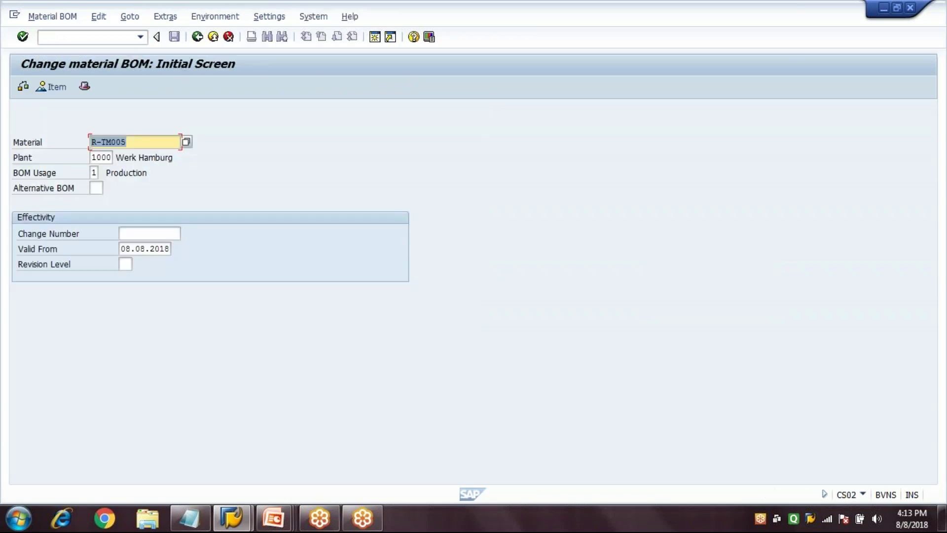
left_click(167, 140)
key("Tab")
key("Tab")
type("1")
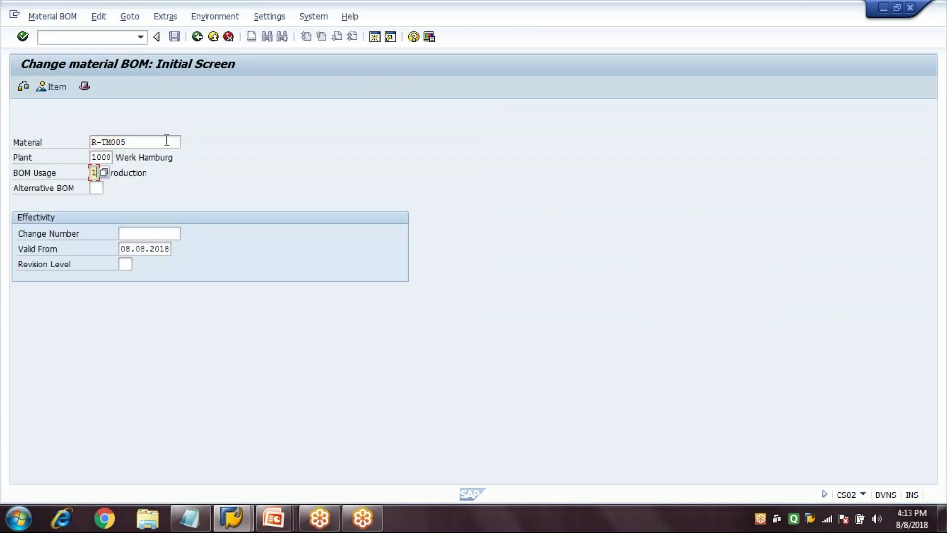
key("Return")
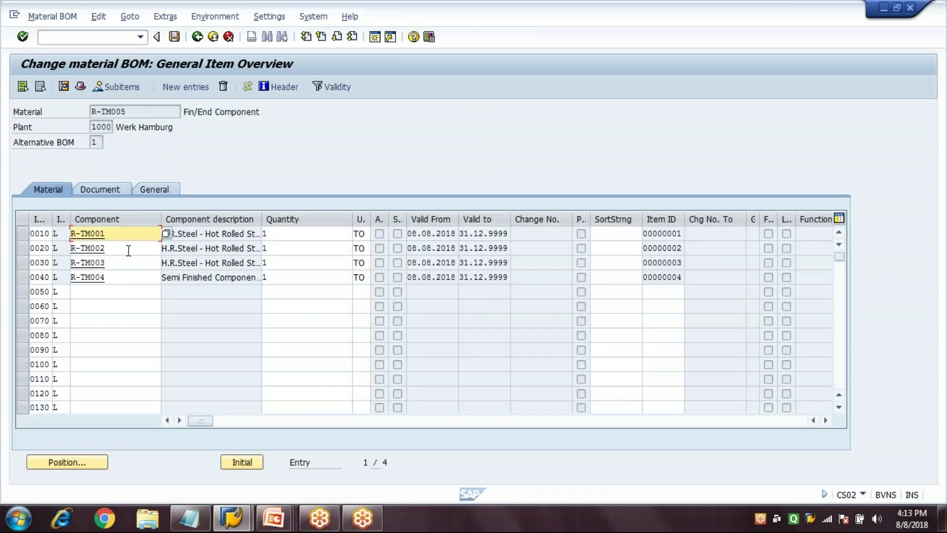
Review components R-TM001 to R-TM004 of the BOM, and save and leave it.
left_click(131, 252)
left_click(121, 264)
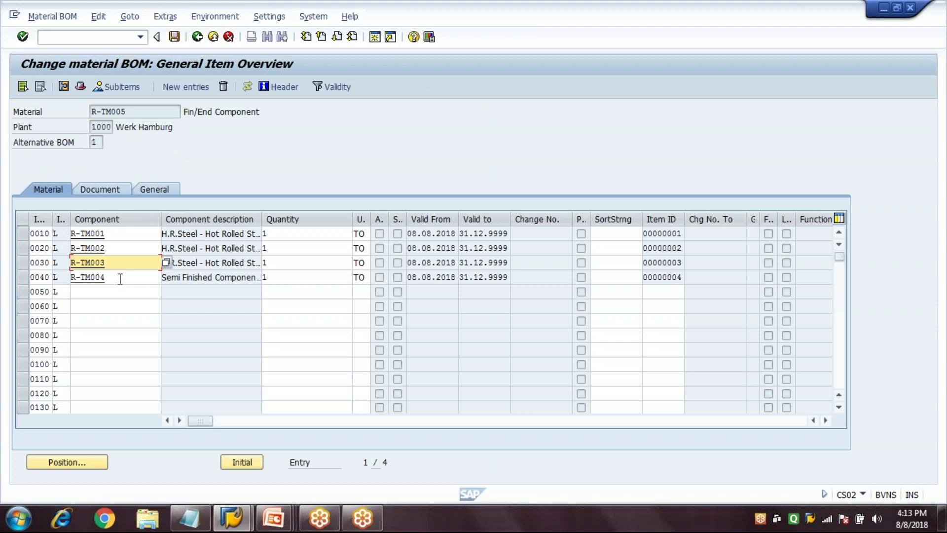
left_click(120, 278)
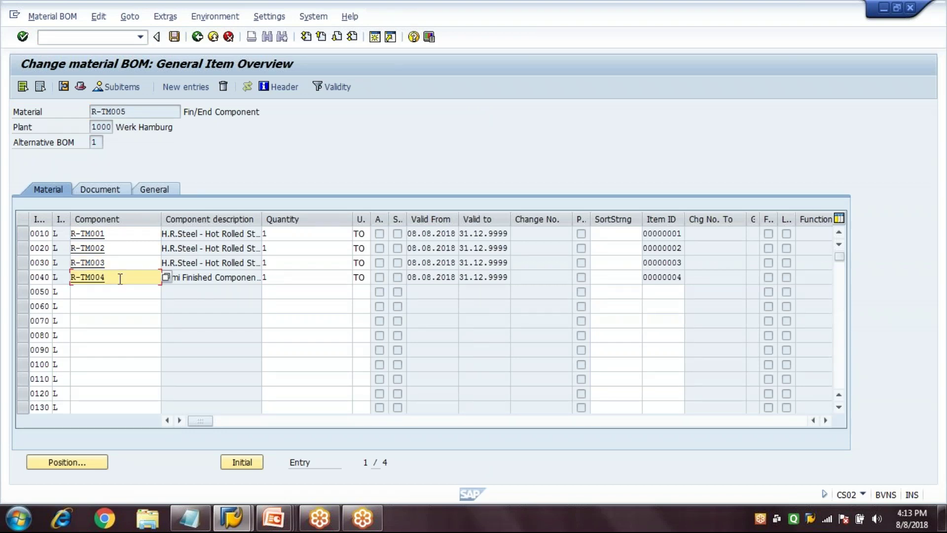
left_click(123, 236)
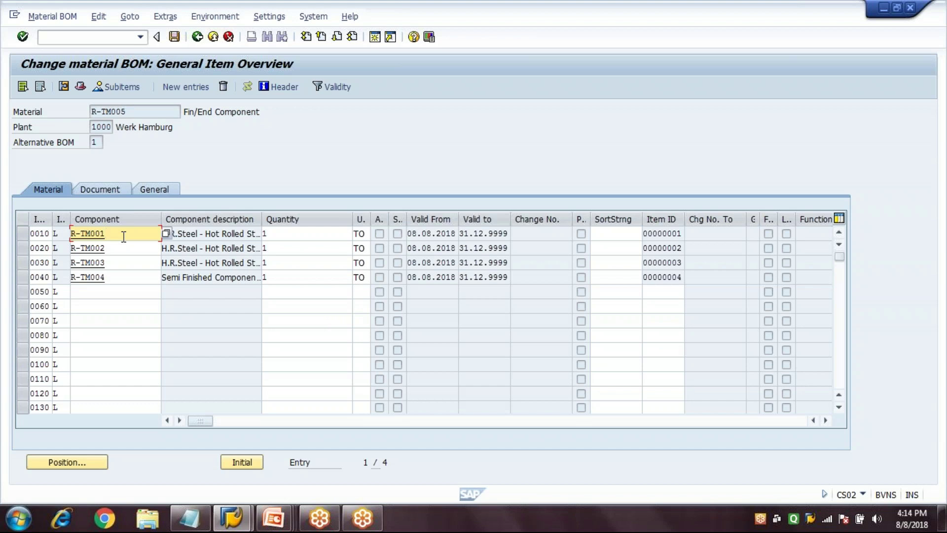
left_click(174, 37)
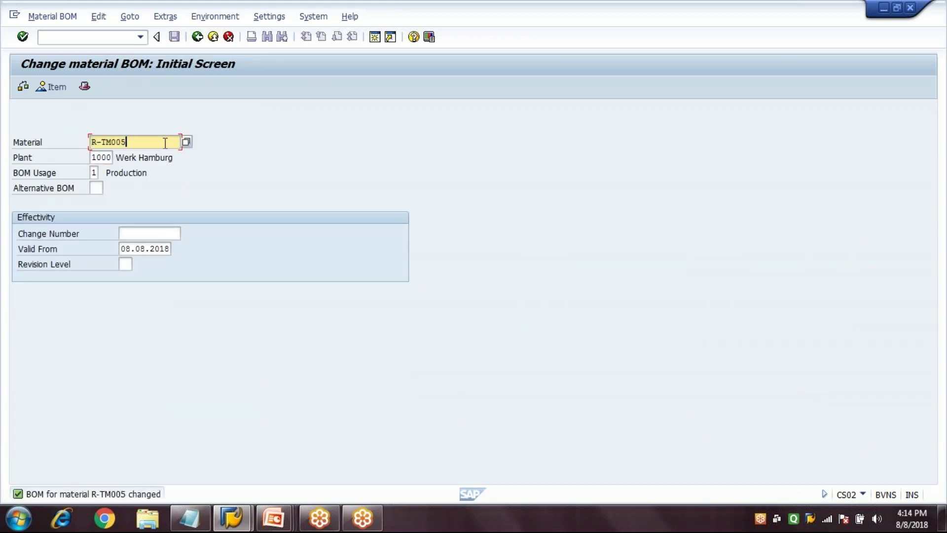
left_click(197, 36)
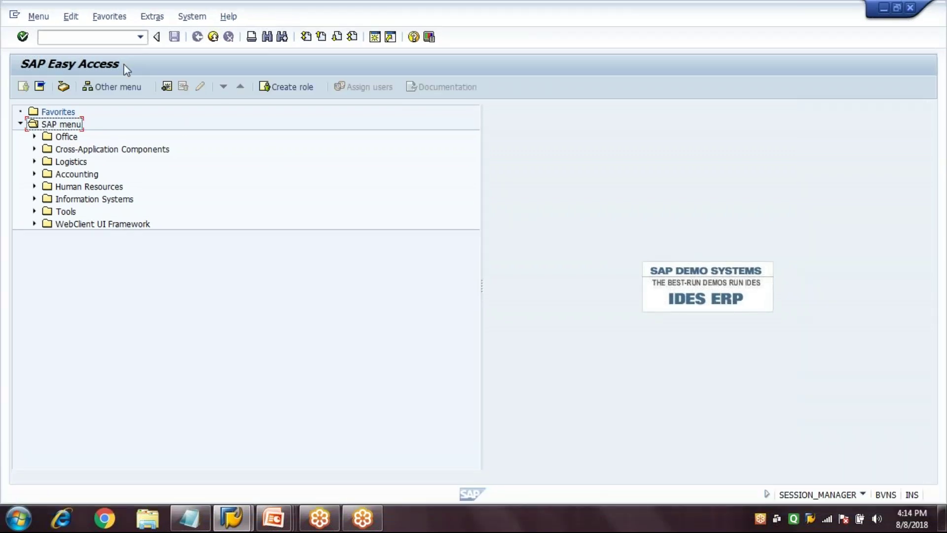
Open transaction CS01 to create a material BOM.
left_click(107, 38)
type("CS01")
key("Return")
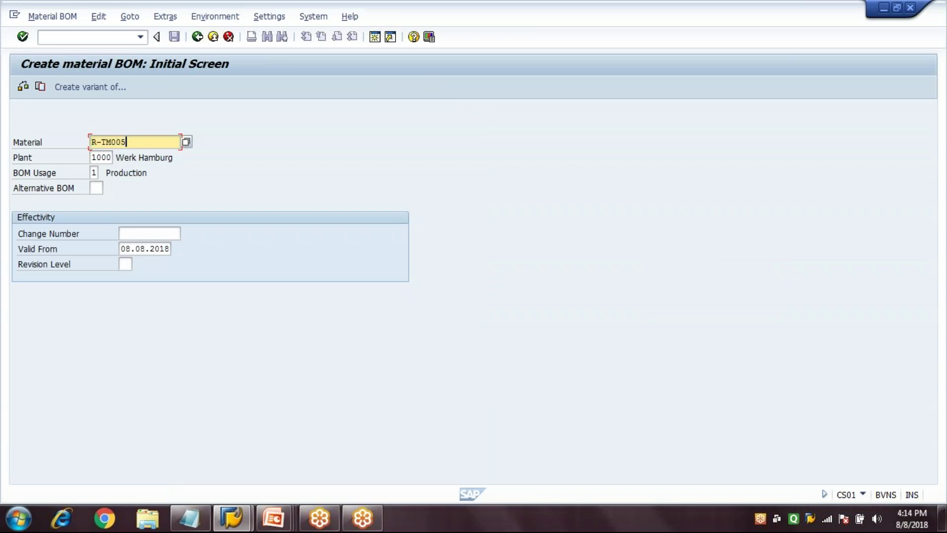
Look through the material, plant, BOM usage, alternative BOM and change number fields of the initial screen.
key("Tab")
key("Tab")
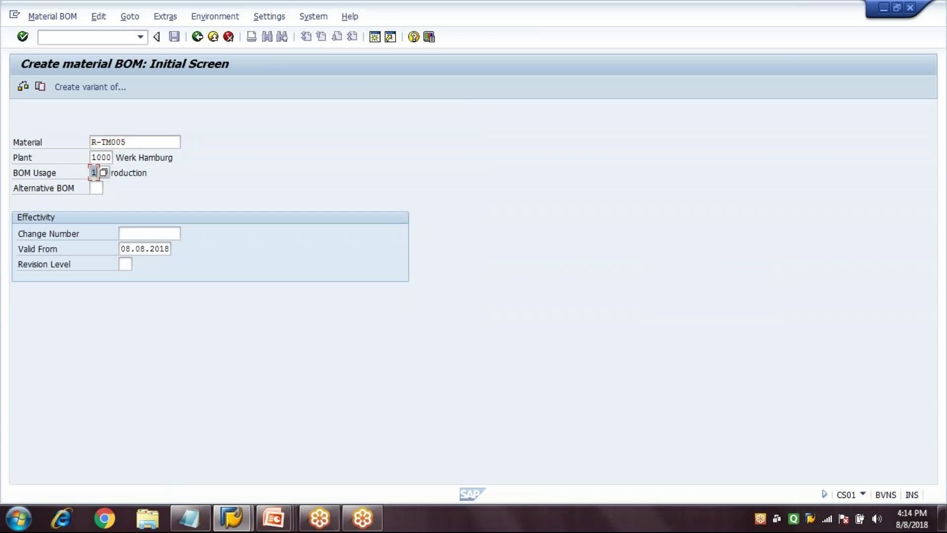
key("Tab")
key("Tab")
key("Tab")
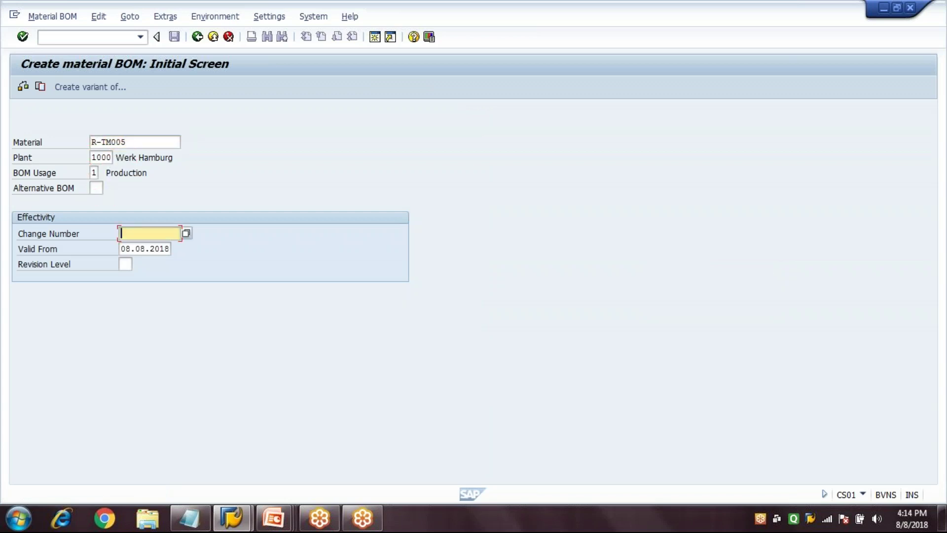
key("shift+Tab")
key("shift+Tab")
key("shift+Tab")
key("shift+Tab")
key("shift+Tab")
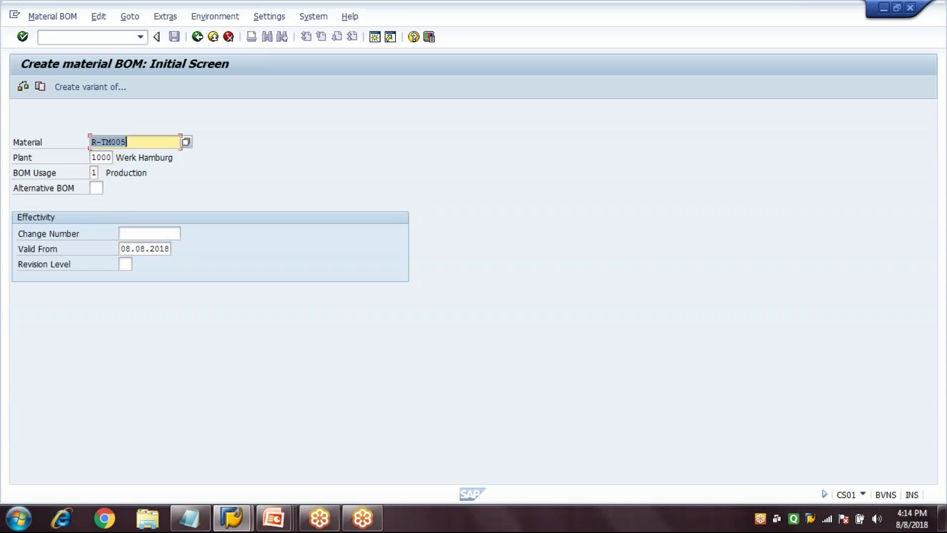
Start alternative BOM 2 for material R-TM005 in plant 1000 with BOM usage 1.
key("End")
key("Return")
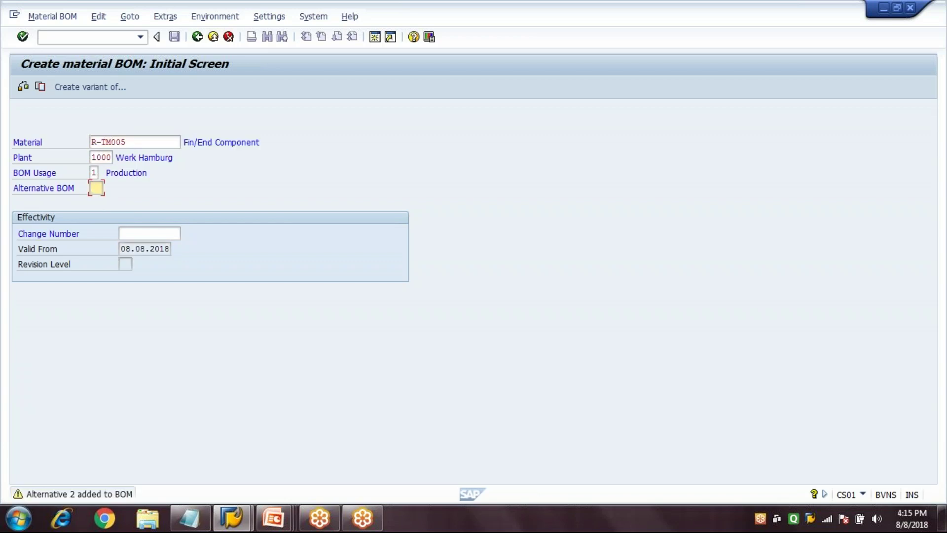
key("Return")
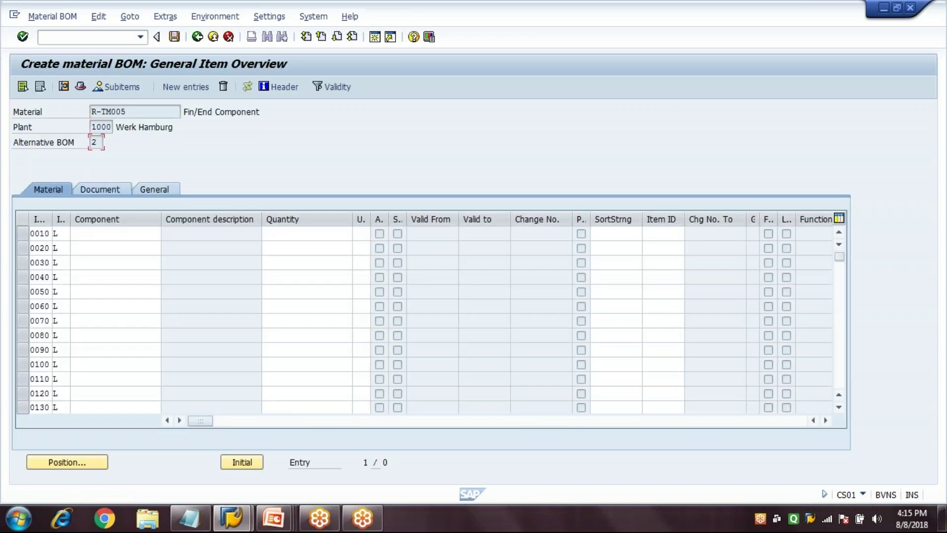
Enter R-TM001 as the component of item 0010 and R-TM002 as the component of item 0020.
left_click(123, 236)
type("R")
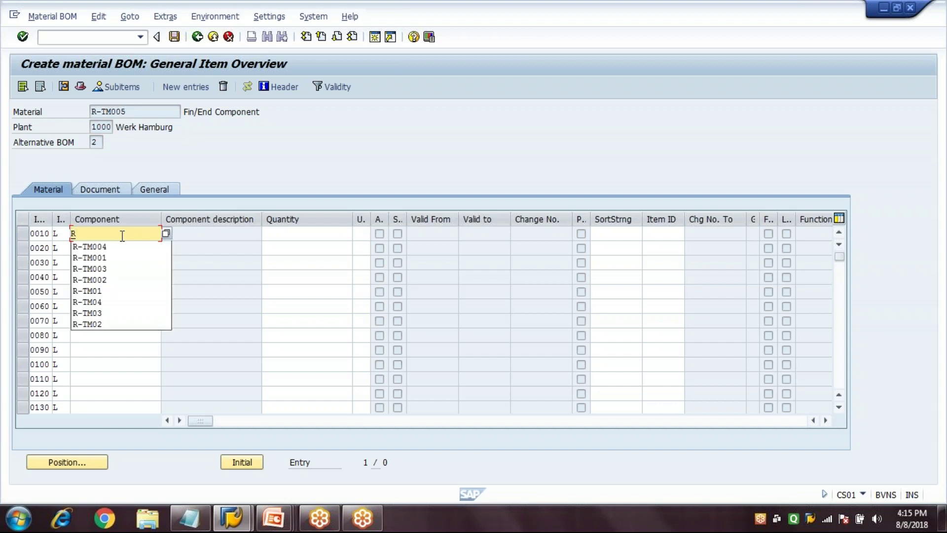
key("Down")
key("Down")
key("Return")
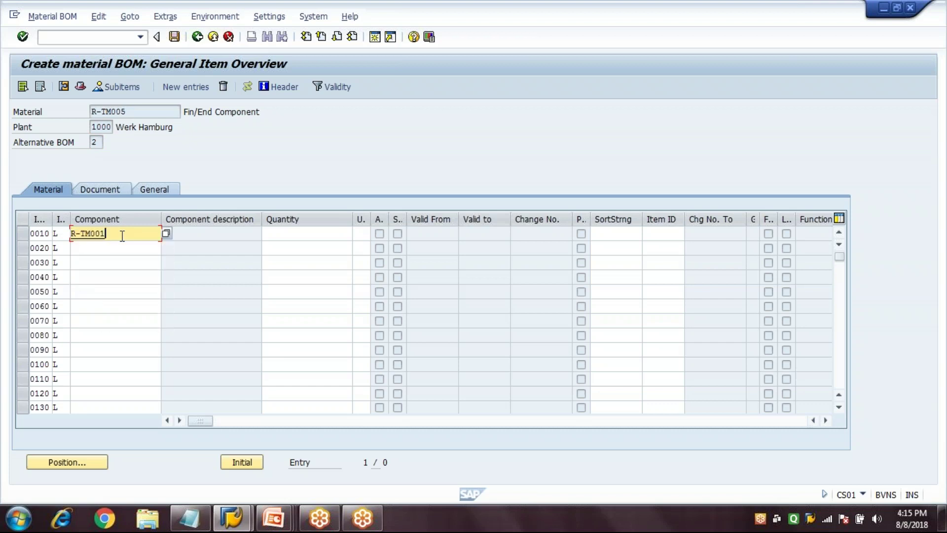
key("Down")
type("R")
key("Down")
key("Down")
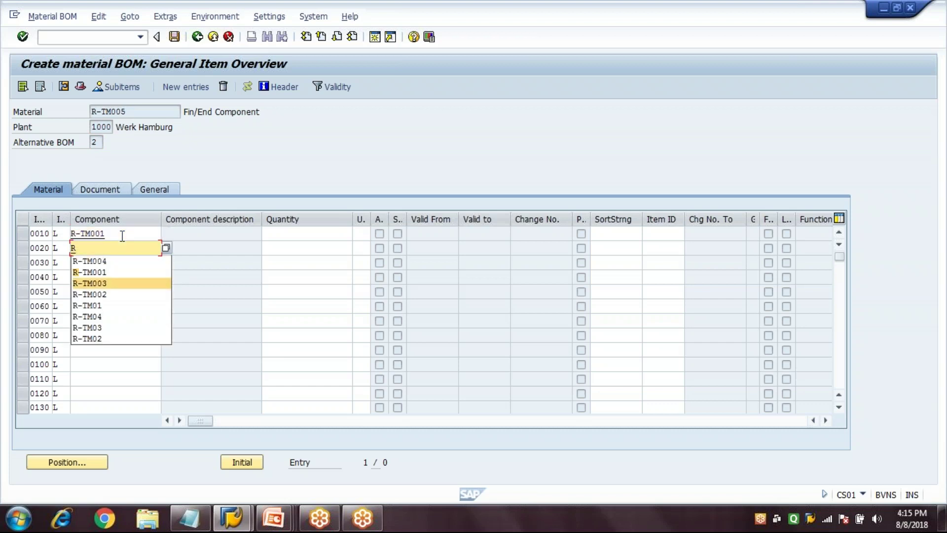
key("Return")
Enter R-TM003 as the component of item 0030 and R-TM004 as the component of item 0040.
key("Down")
type("R")
key("Down")
key("Down")
key("Down")
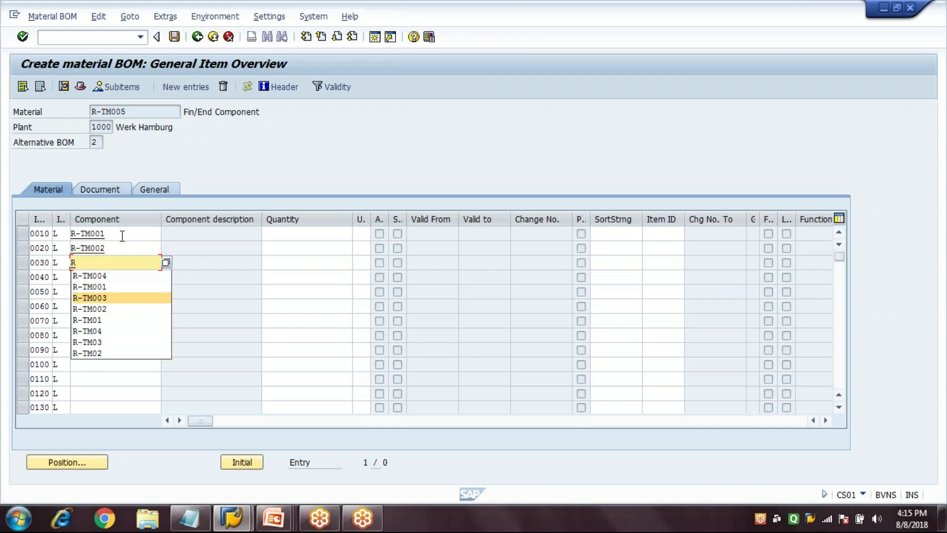
key("Return")
key("Down")
type("R")
key("Down")
key("Down")
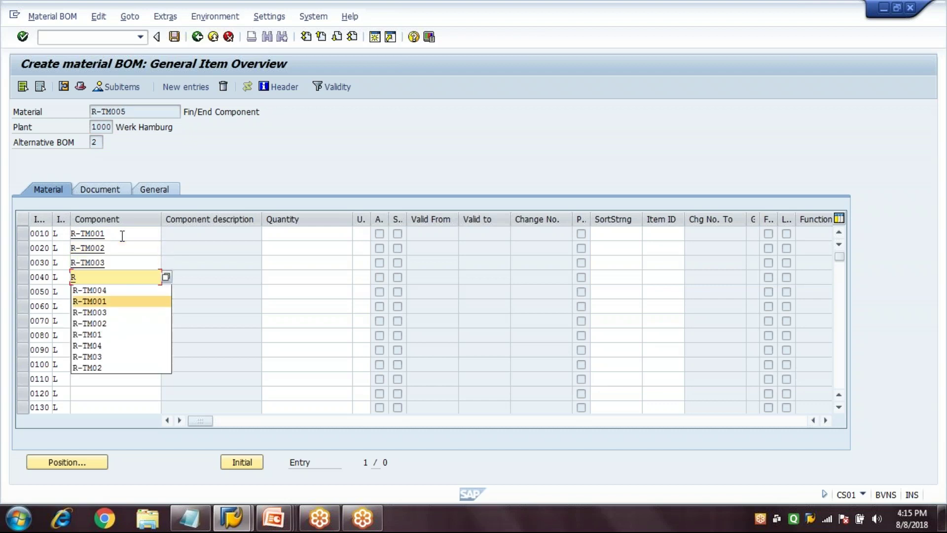
key("Up")
key("Return")
Set the quantity of all four components to 1 and validate the item entries.
key("Tab")
type("1")
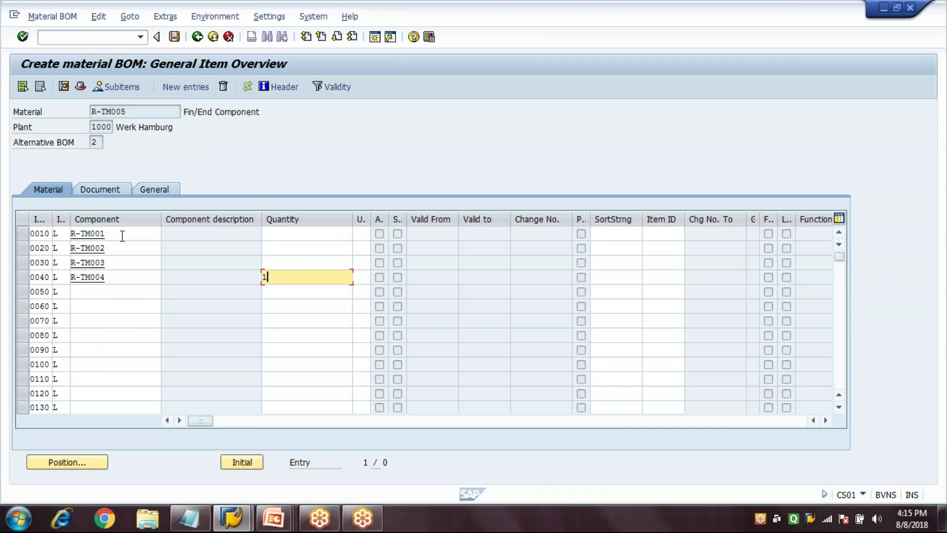
key("Up")
type("1")
key("Up")
type("1")
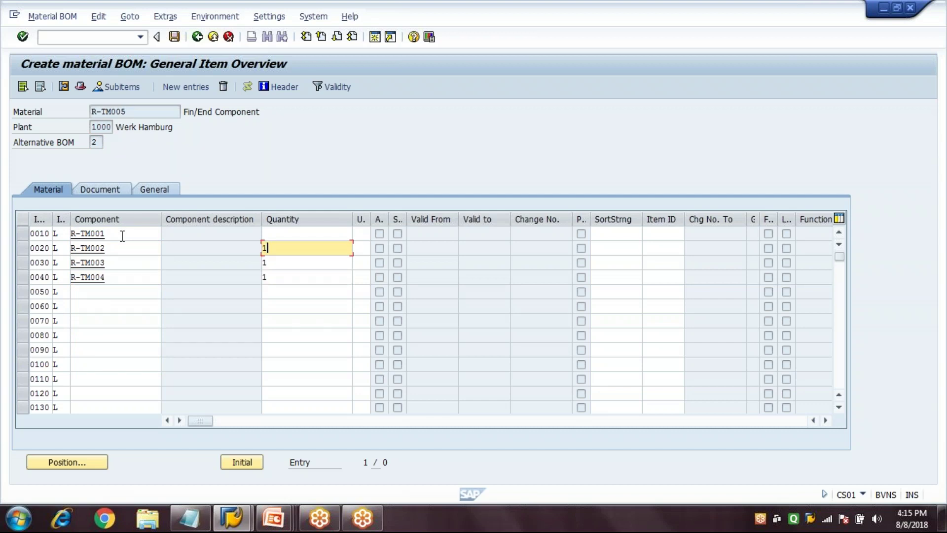
key("Up")
type("1")
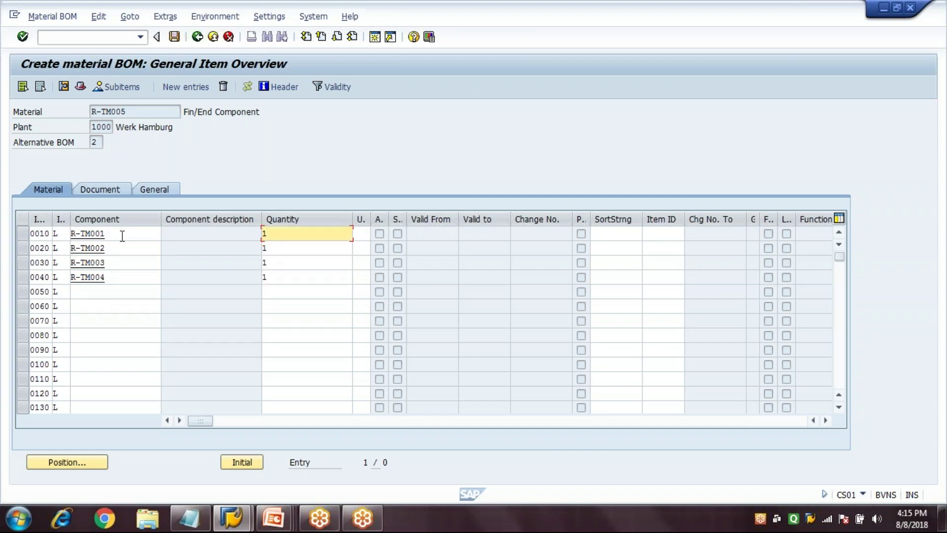
key("Return")
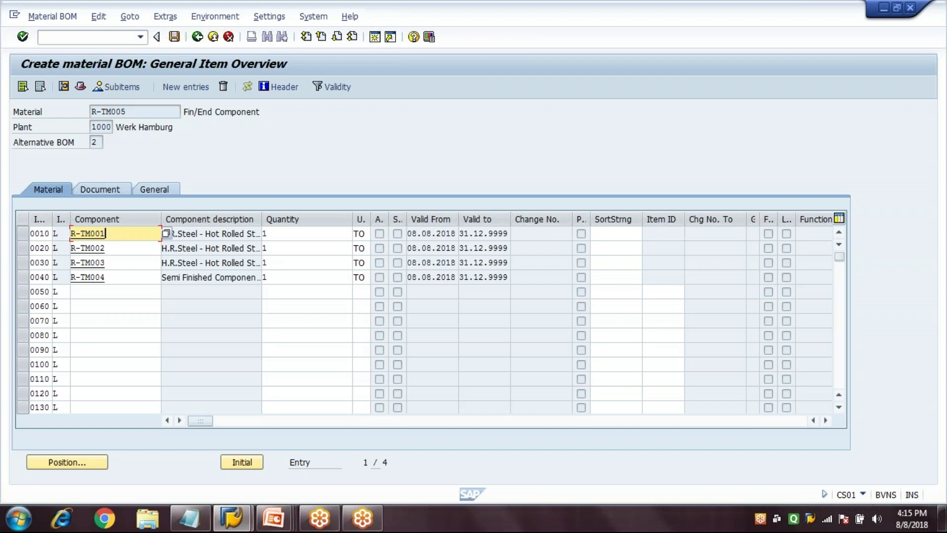
Select item 0010 and widen the Asm and SIs columns of the item table.
left_click(23, 234)
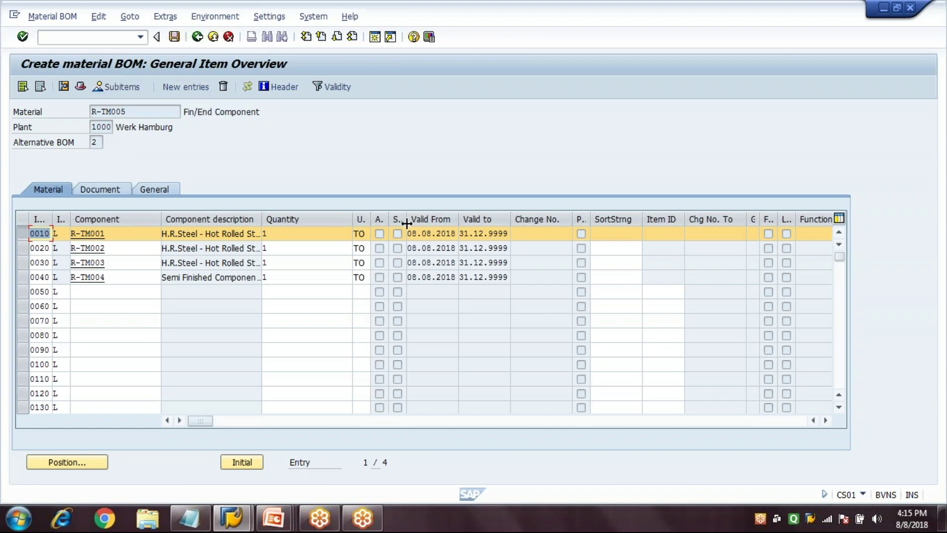
left_click_drag(405, 219, 446, 222)
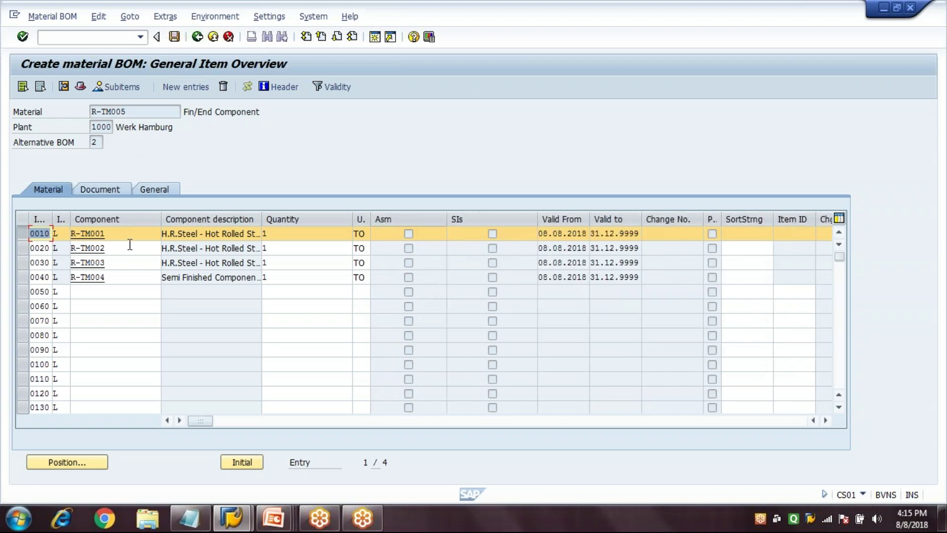
Open the sub-items of item 0010 and enter installation point 100-110 with a sub-item quantity of 1.
left_click(120, 87)
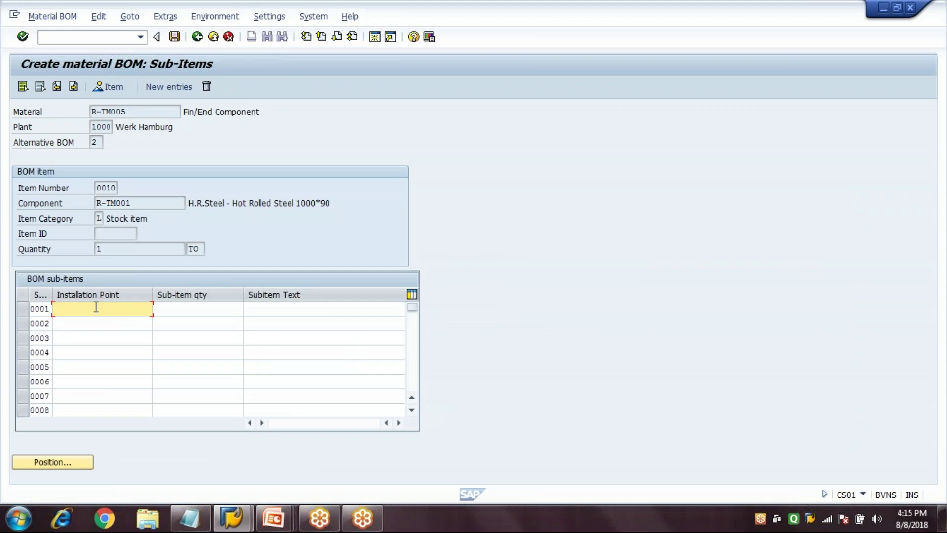
type("100-1")
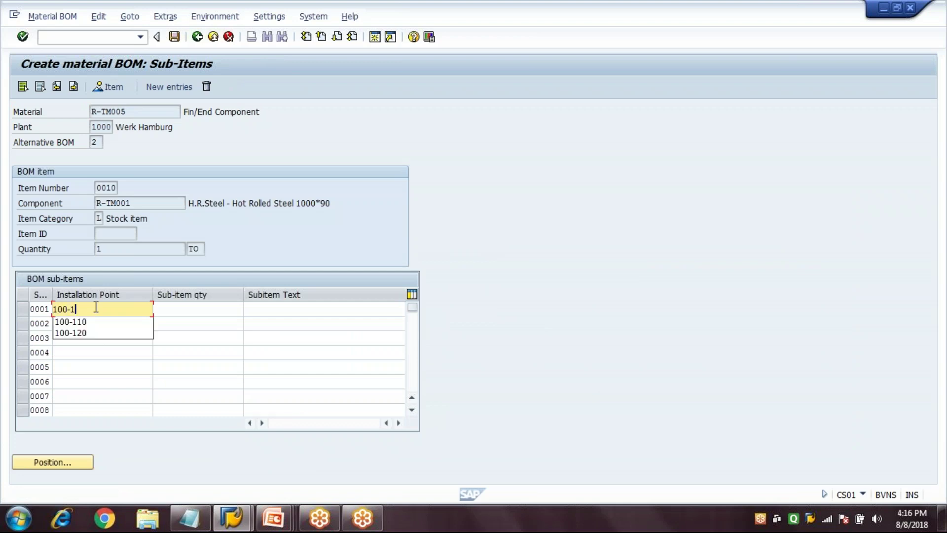
type("10")
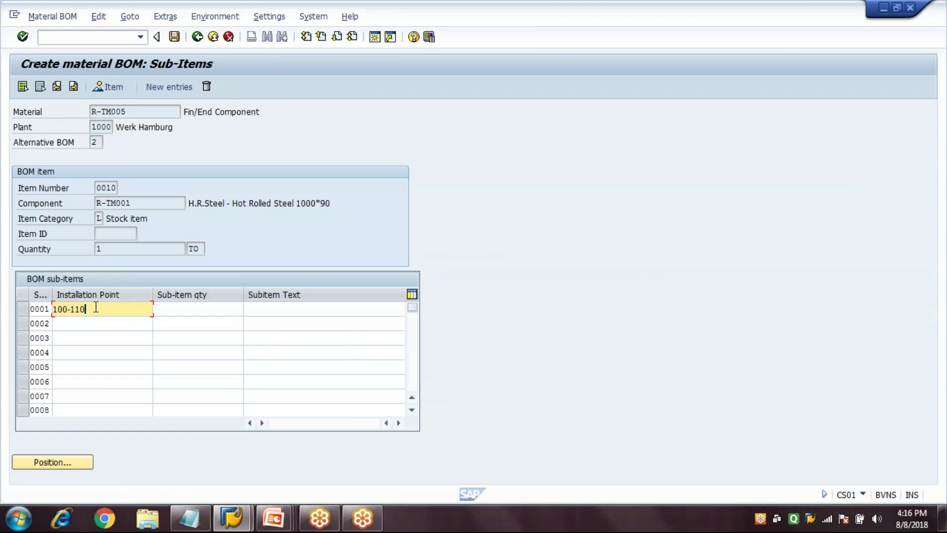
key("Tab")
type("1")
left_click(109, 321)
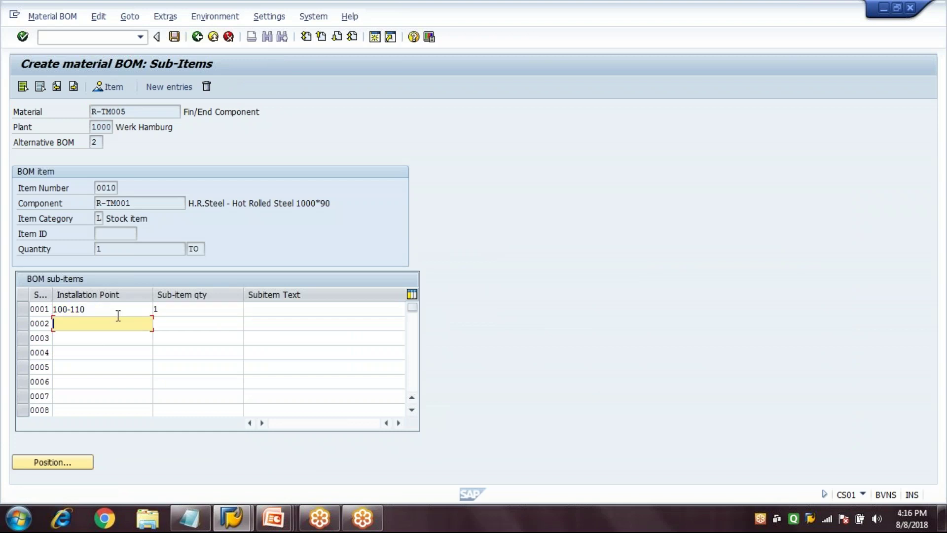
Validate the sub-item entry of component R-TM001 and return to the general item overview.
left_click(118, 311)
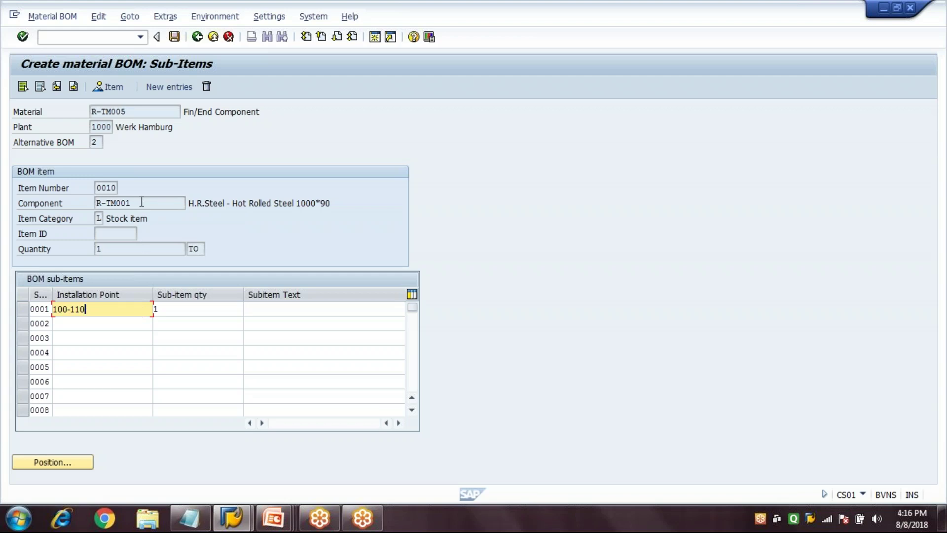
left_click_drag(142, 202, 71, 216)
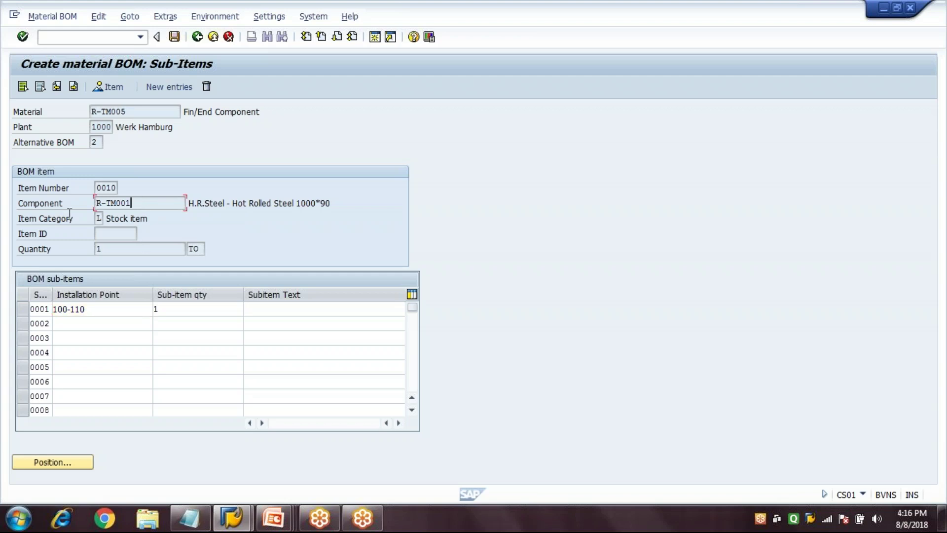
left_click(112, 311)
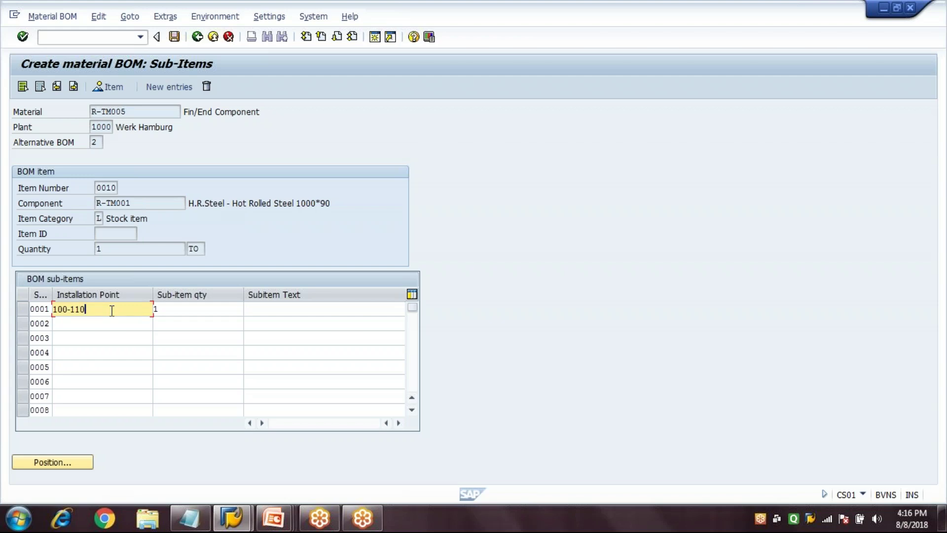
left_click(191, 308)
left_click(130, 312)
key("Return")
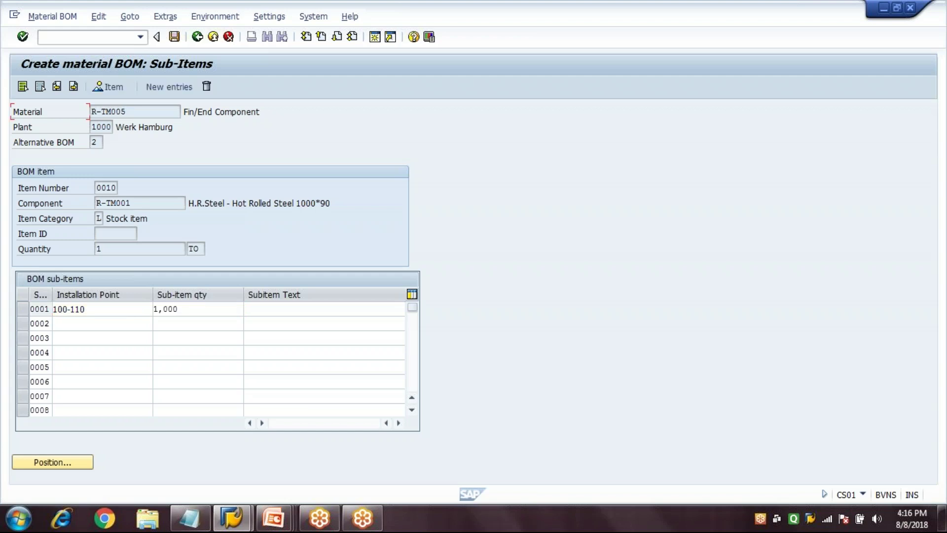
left_click(111, 325)
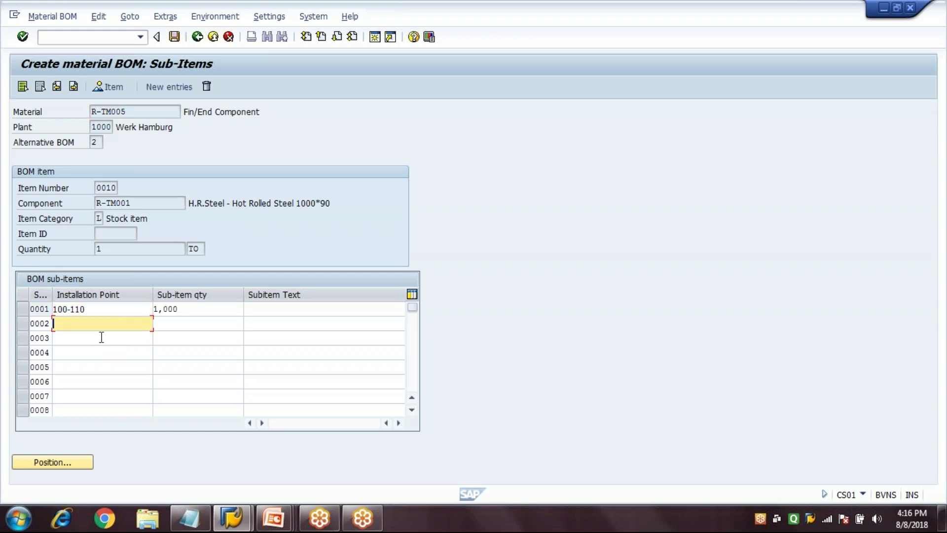
left_click(100, 338)
left_click(92, 353)
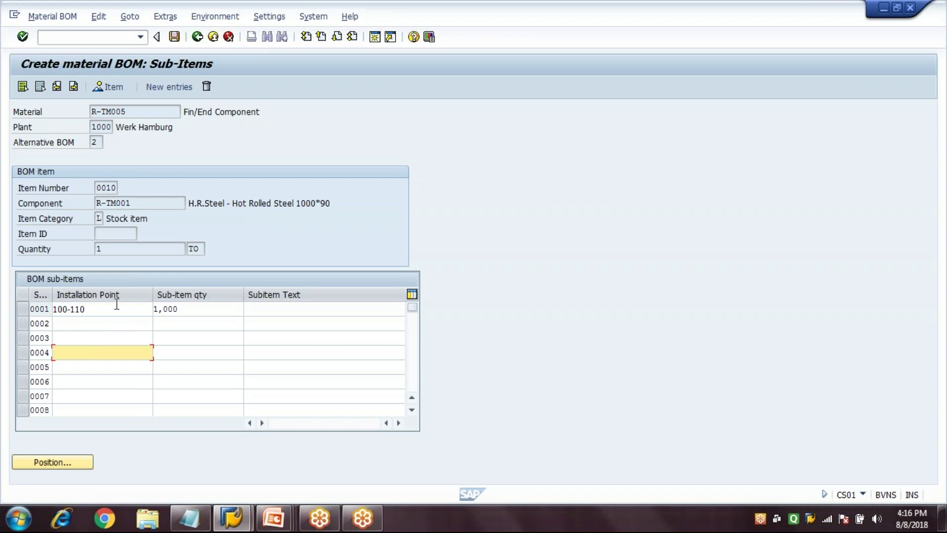
left_click(197, 38)
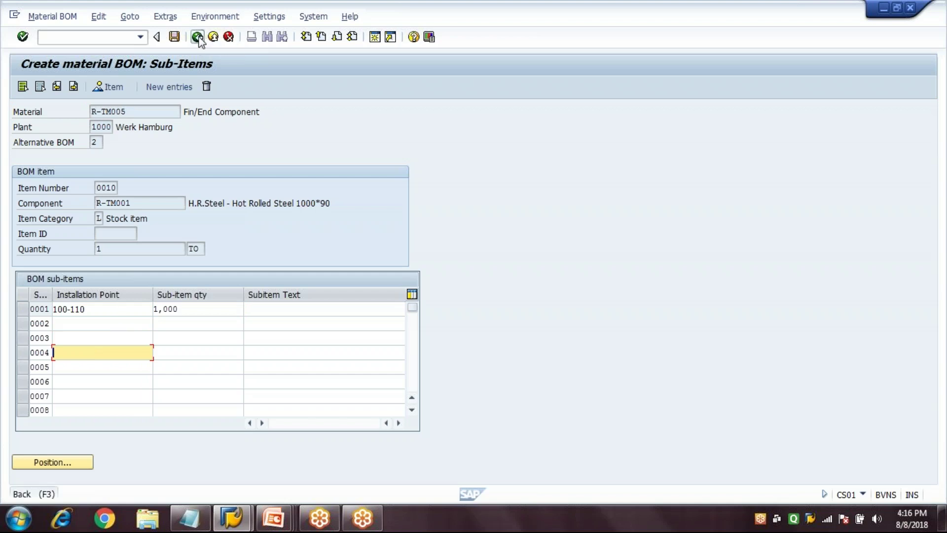
left_click(495, 236)
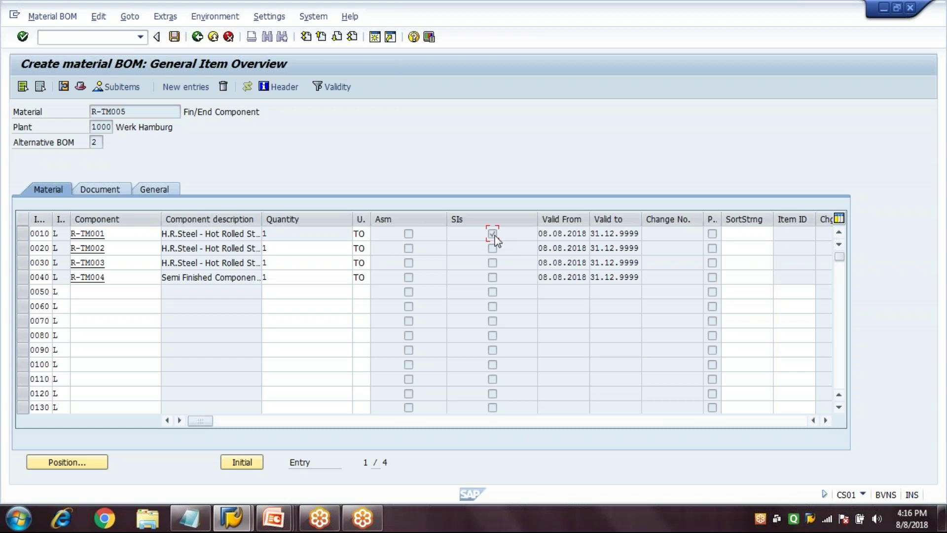
left_click(140, 235)
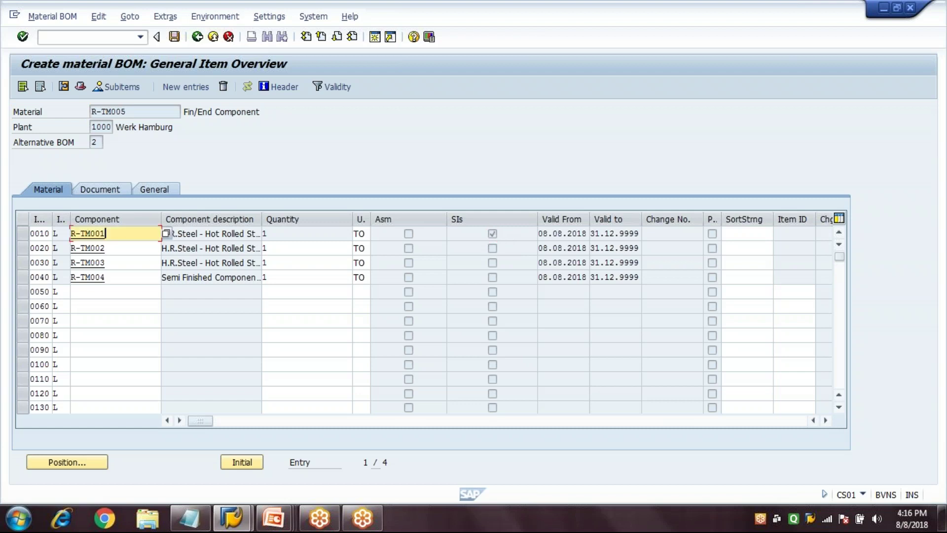
left_click(493, 233)
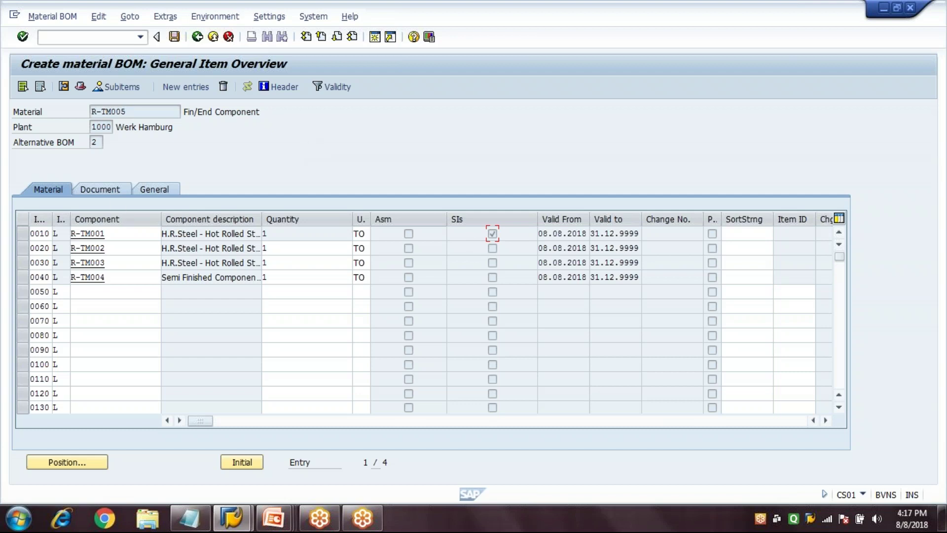
Add a sub-item with installation point 100-120 and quantity 1 to item 0020, and return to the item overview.
left_click(21, 248)
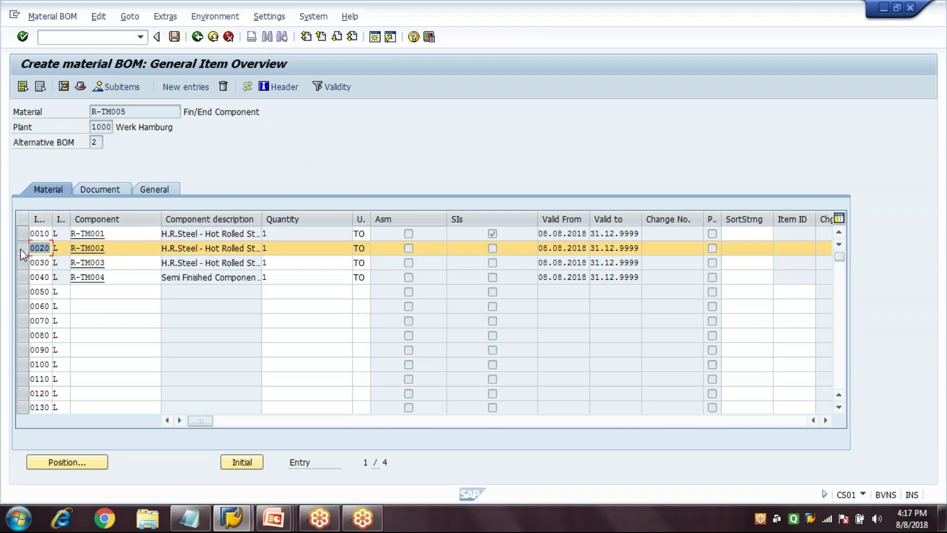
left_click(121, 87)
left_click(142, 312)
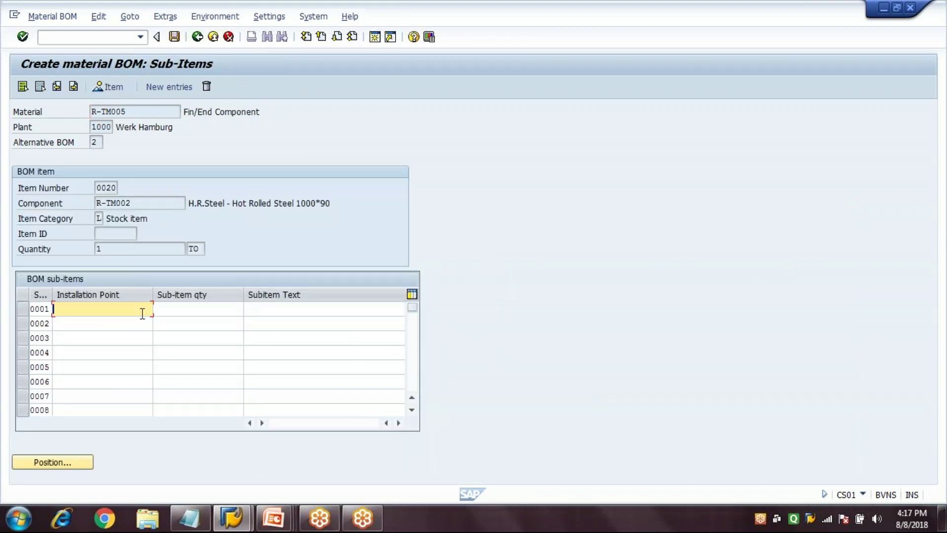
type("100")
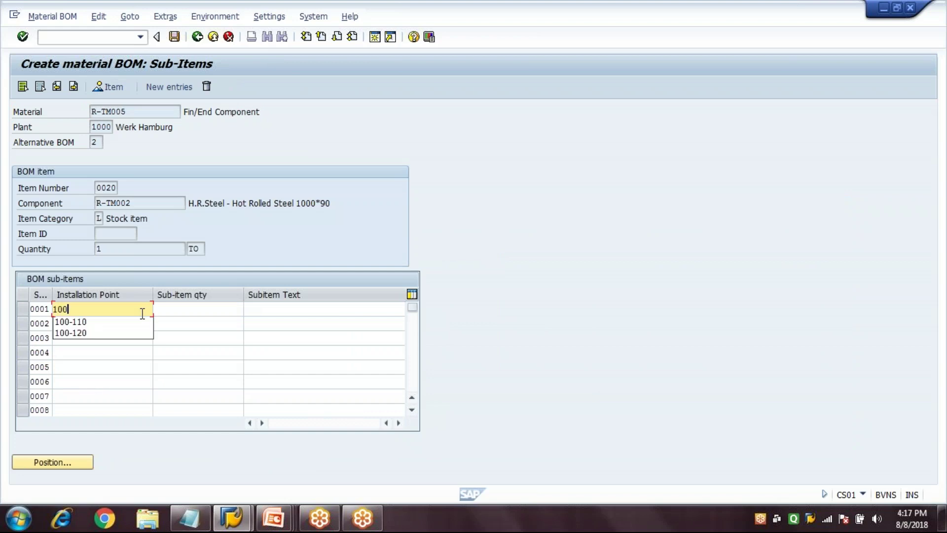
key("Down")
key("Down")
key("Return")
key("Tab")
type("1")
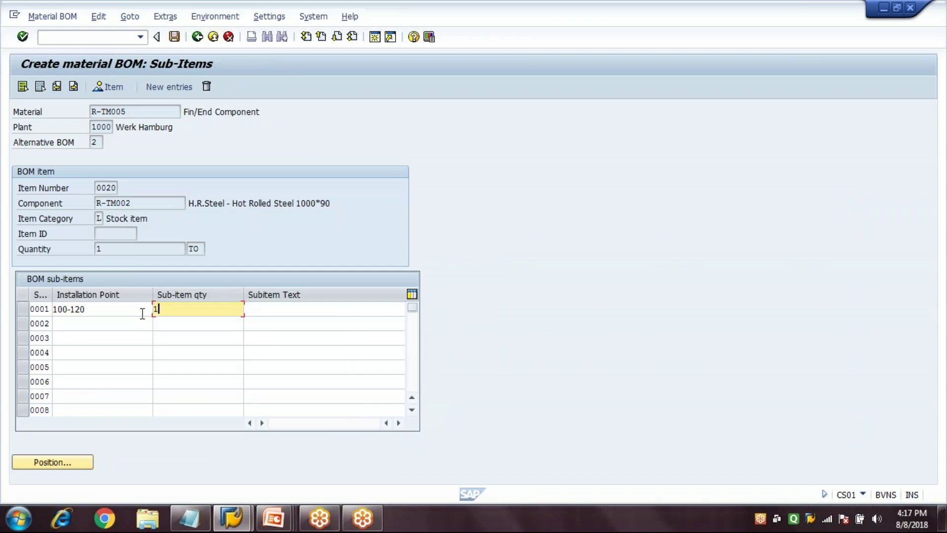
key("Return")
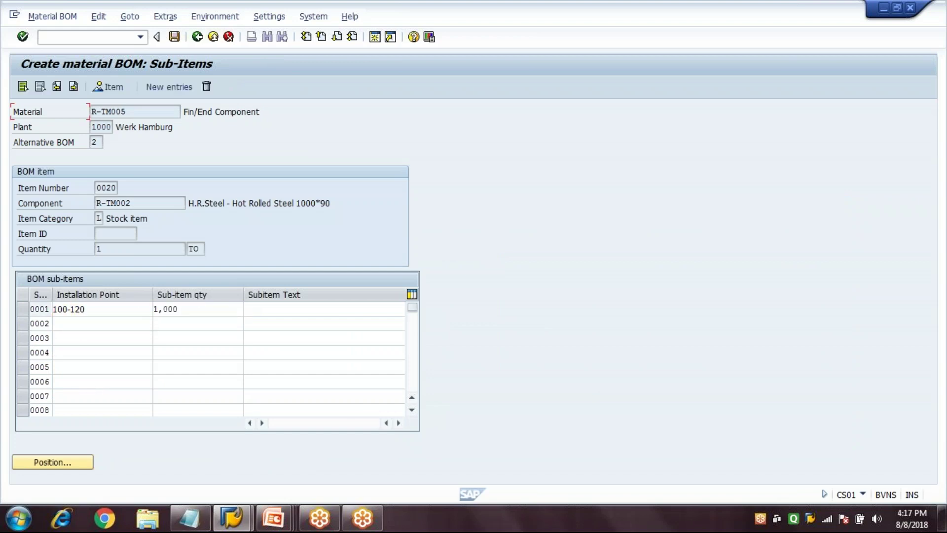
left_click(198, 37)
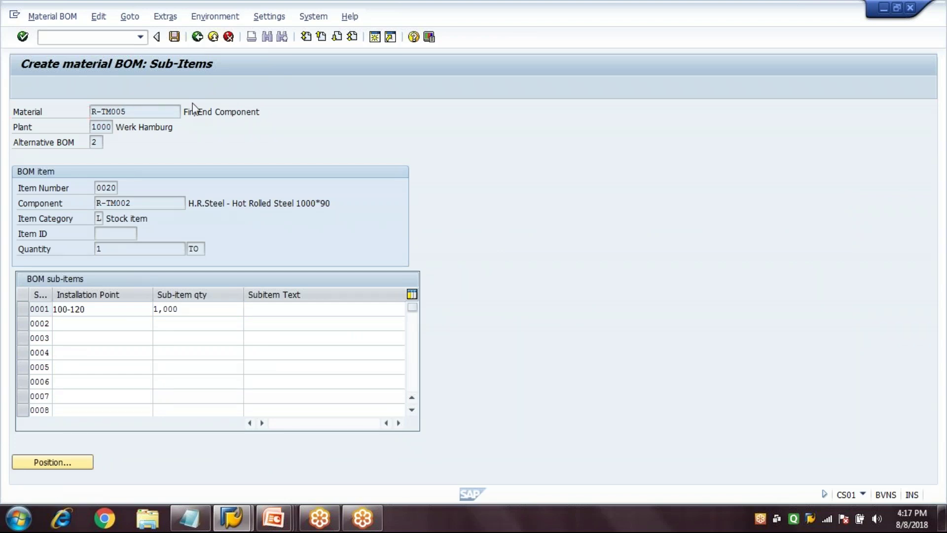
Add a sub-item with installation point 100-130 and quantity 1 to item 0030, and return to the item overview.
left_click(20, 261)
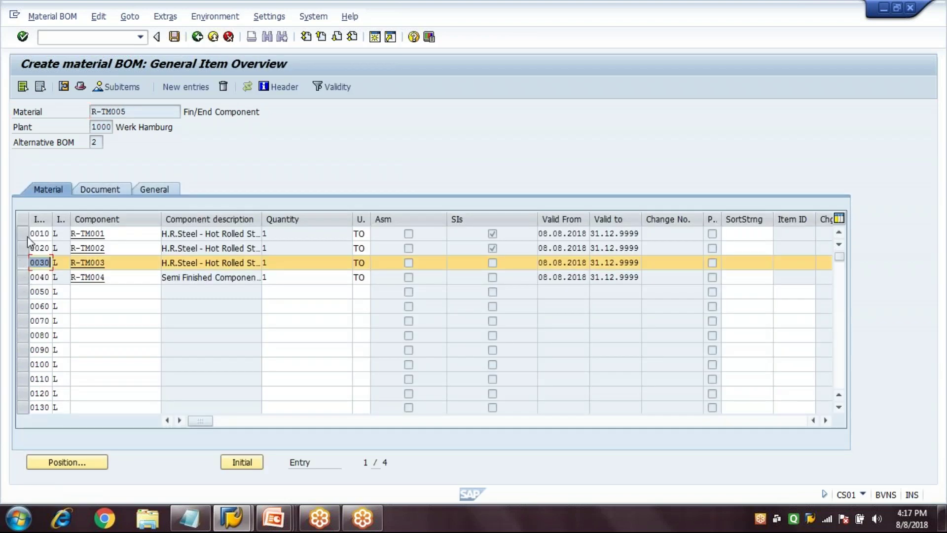
left_click(114, 85)
left_click(117, 311)
key("Down")
key("Return")
key("BackSpace")
key("BackSpace")
key("BackSpace")
type("130")
key("Tab")
type("1")
key("Return")
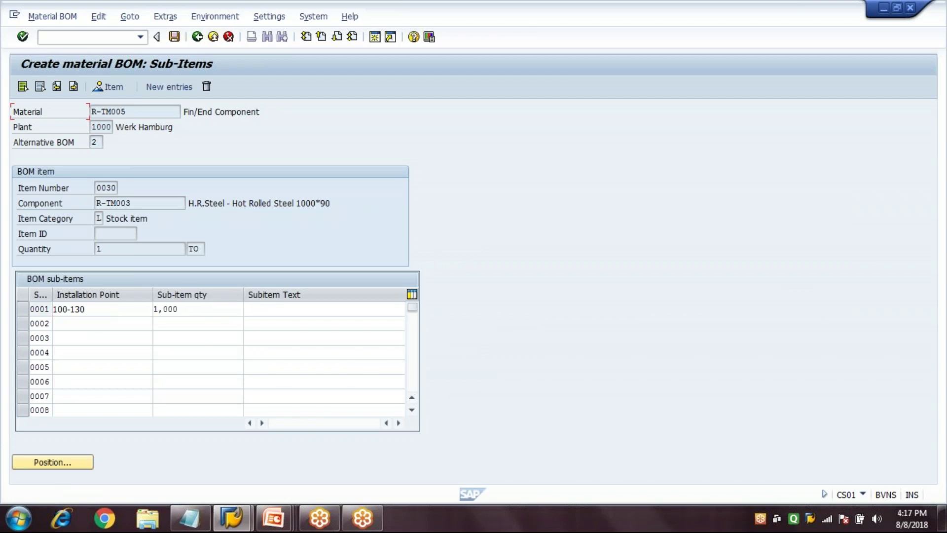
left_click(198, 37)
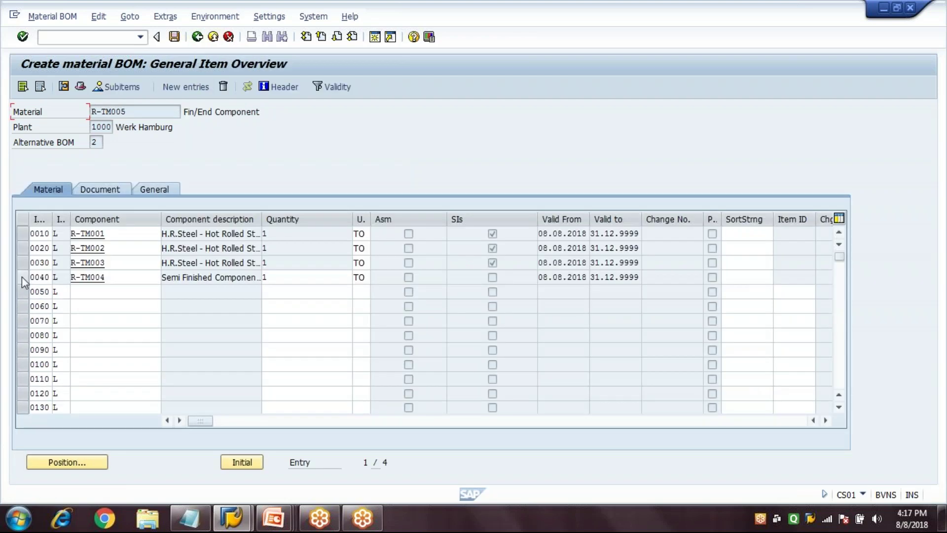
Add a sub-item with installation point 100-110 and quantity 1 to item 0040, and save the BOM.
left_click(22, 276)
left_click(116, 89)
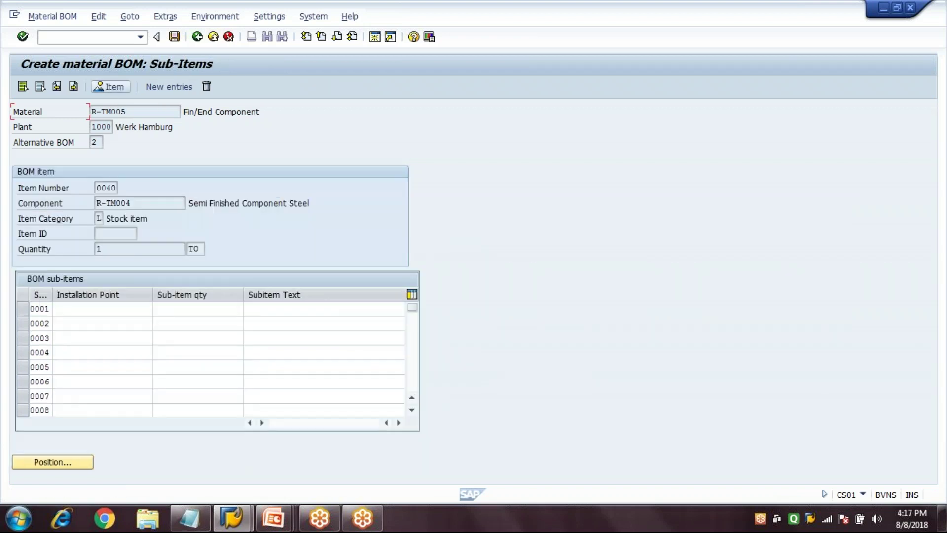
left_click(105, 308)
left_click(105, 308)
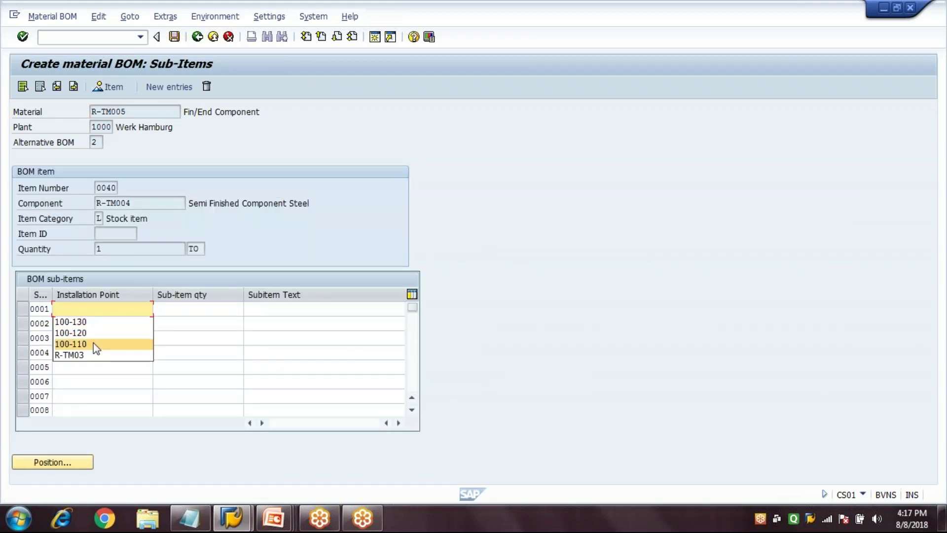
left_click(93, 343)
key("Tab")
type("1")
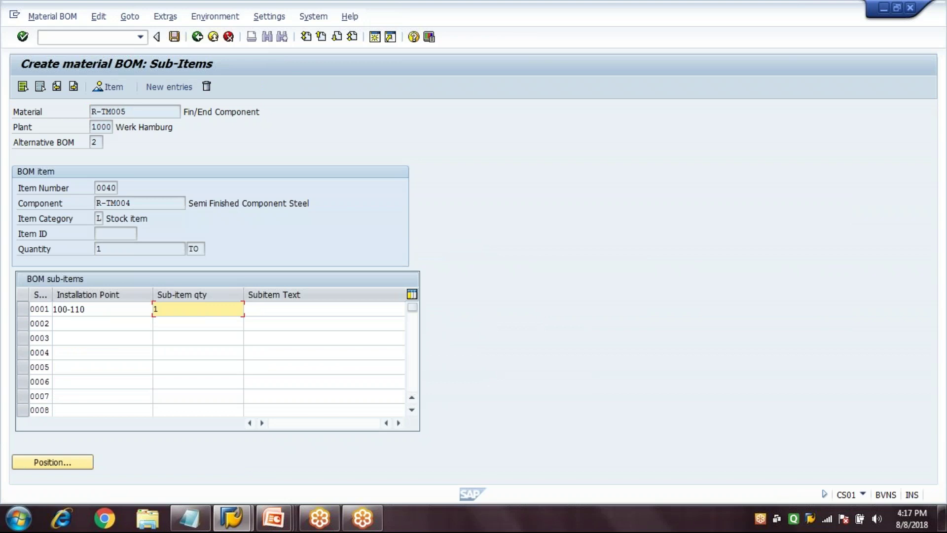
key("Return")
left_click(196, 39)
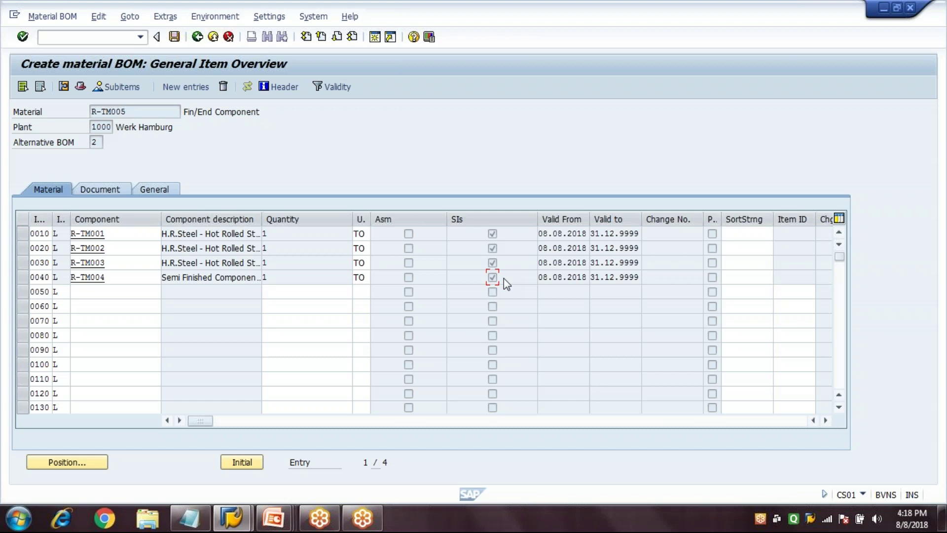
left_click(174, 37)
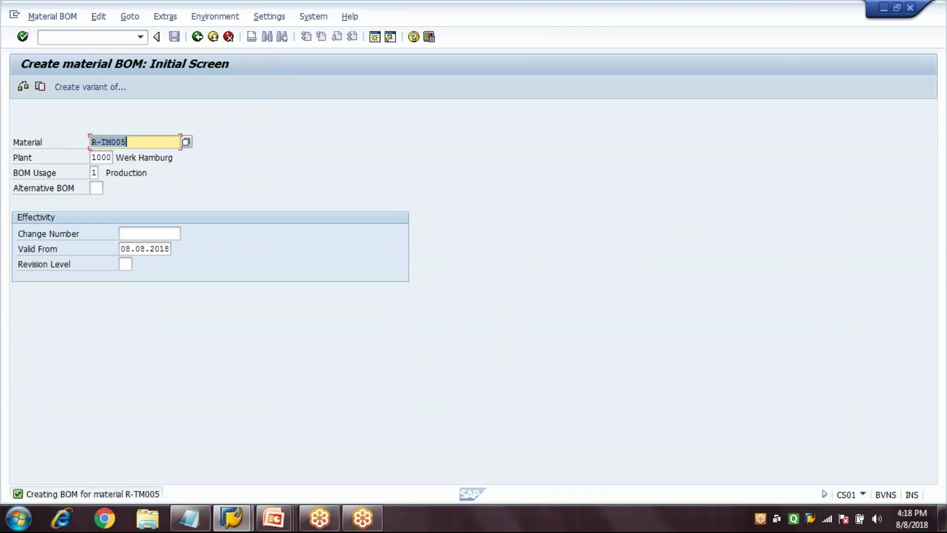
Switch to the Sisi@PP presentation in PowerPoint and view the BOM slides as a slide show from the current slide.
left_click(277, 523)
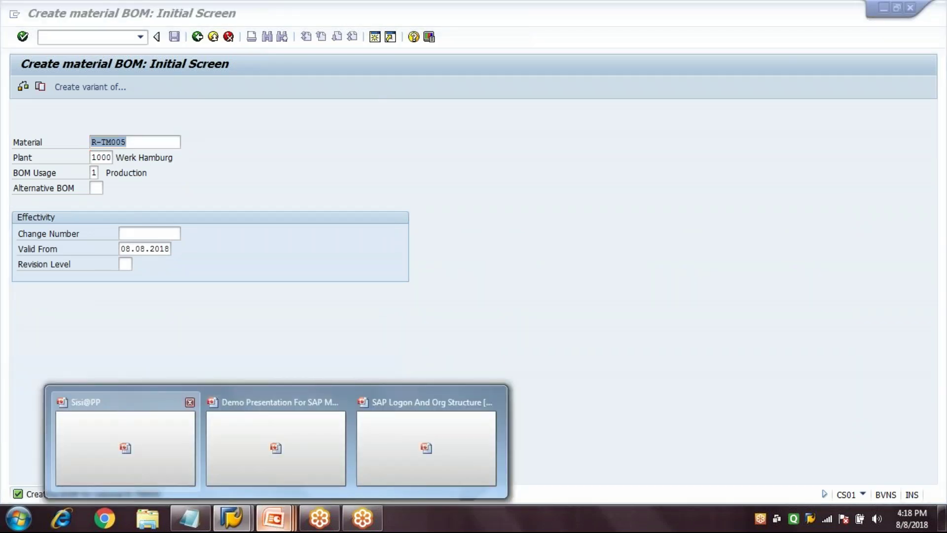
left_click(125, 447)
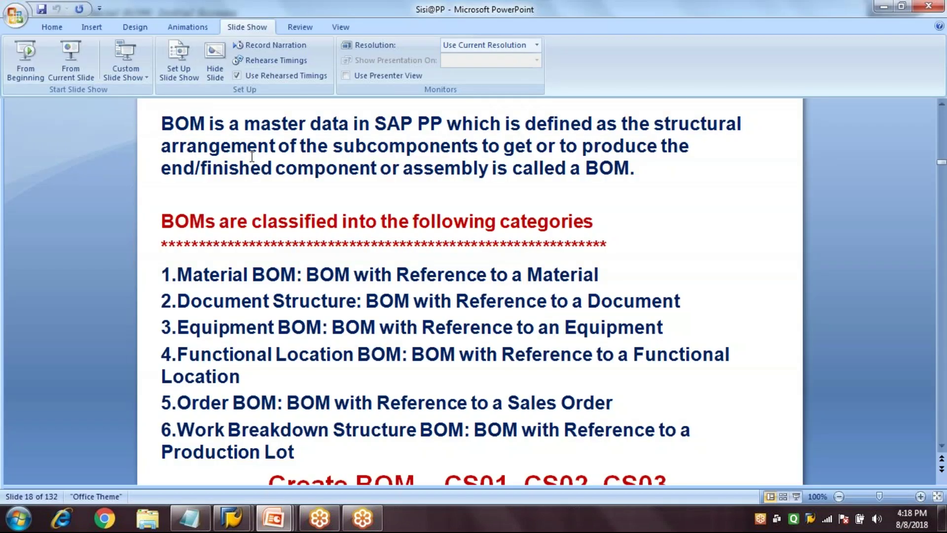
left_click(72, 57)
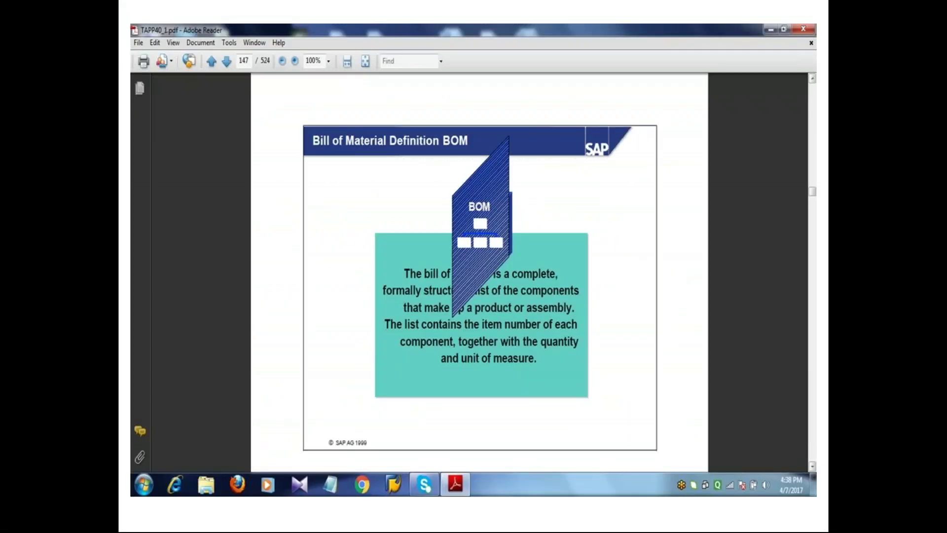
key("Right")
key("Right")
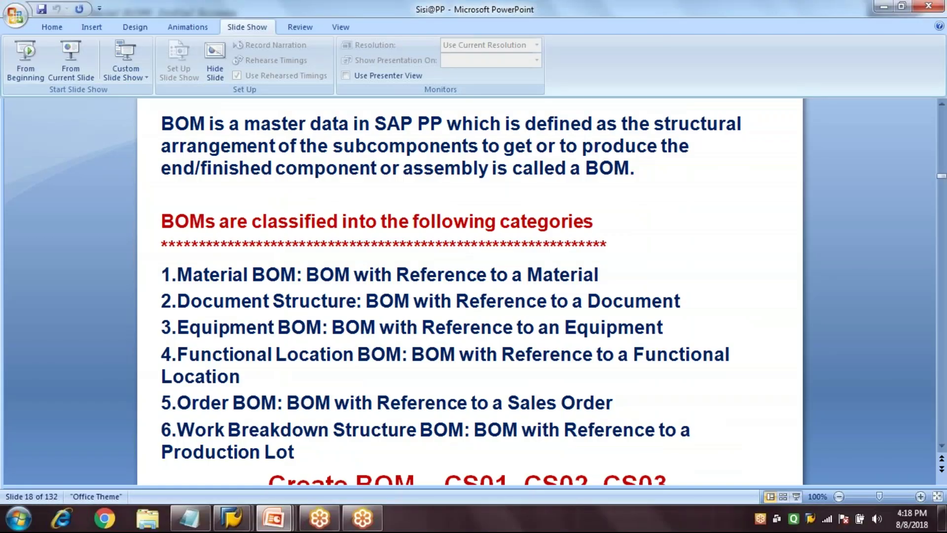
Switch back to SAP and start a production BOM for material R-TM004 in plant 1000, proceeding to the item overview.
mouse_move(231, 518)
left_click(312, 434)
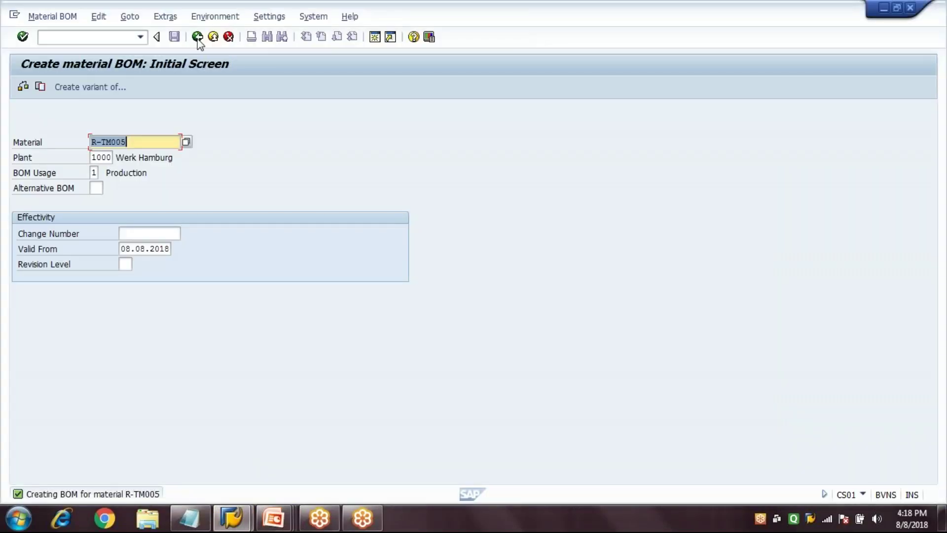
left_click(152, 144)
key("BackSpace")
type("4")
key("Tab")
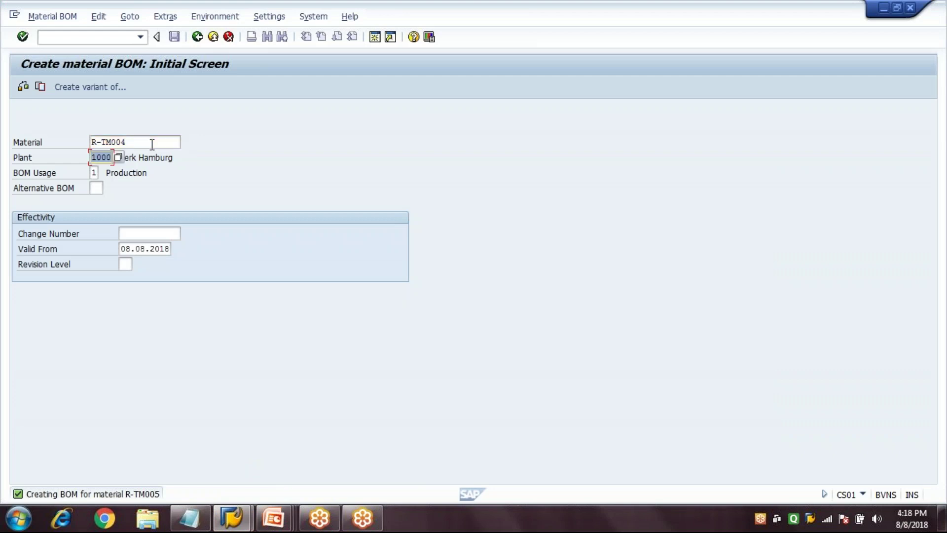
key("Tab")
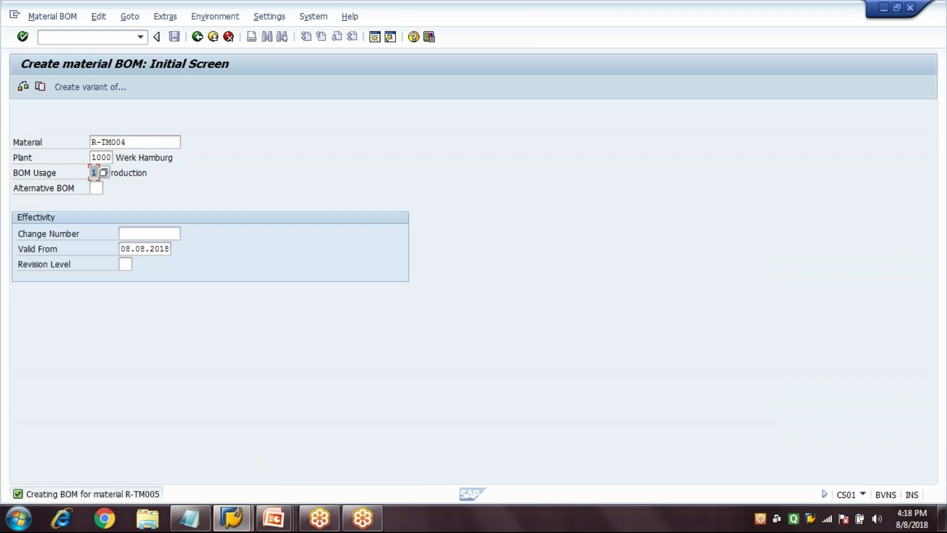
left_click(123, 249)
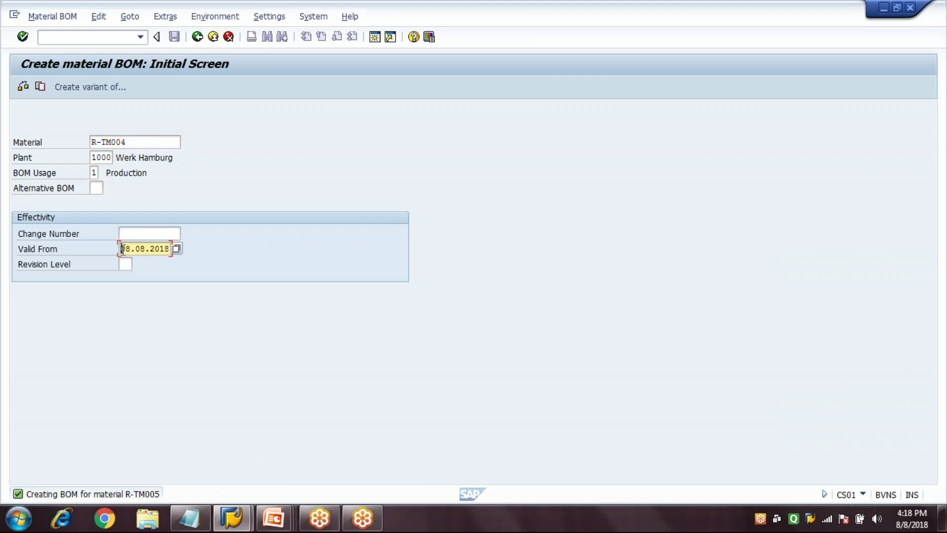
left_click(142, 144)
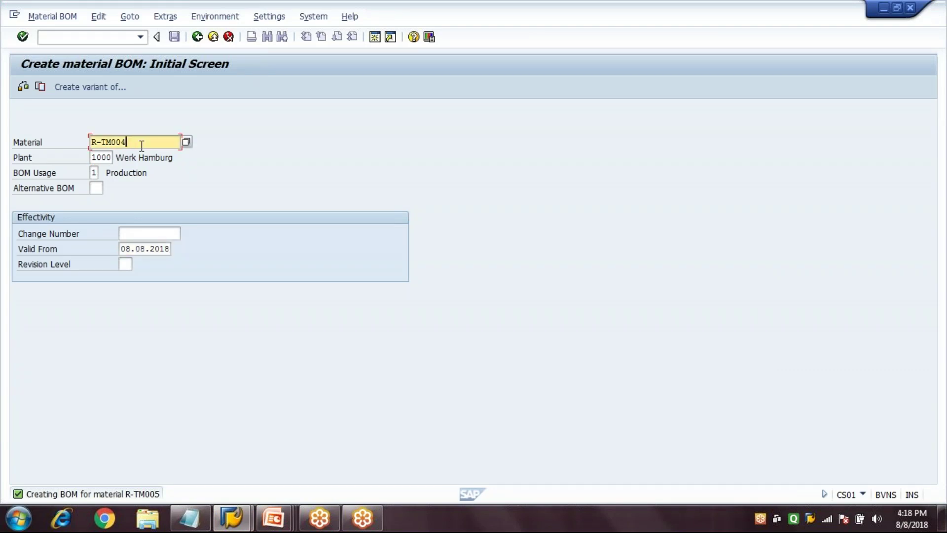
key("Return")
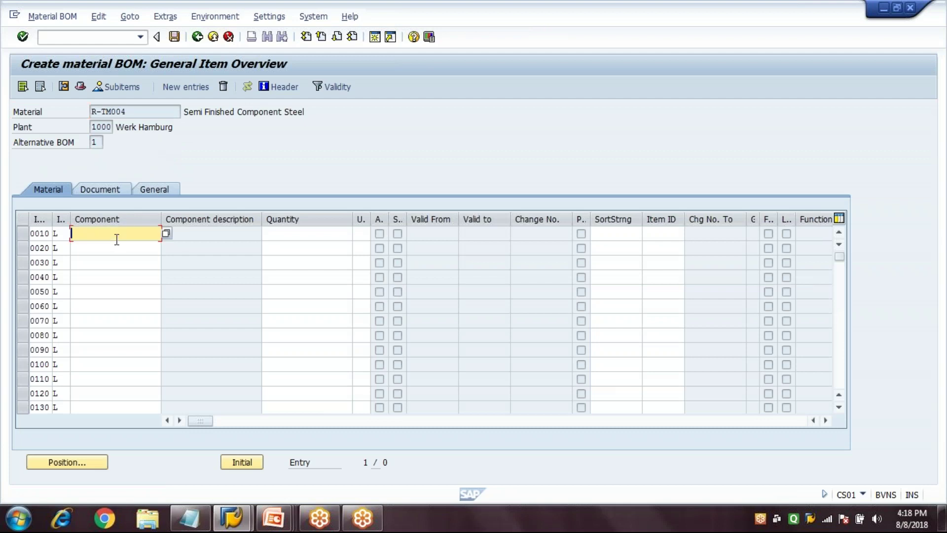
Enter component 100-110 in item 0010 and component 100-120 in item 0020, each with quantity 1.
type("100-110")
key("Tab")
type("1")
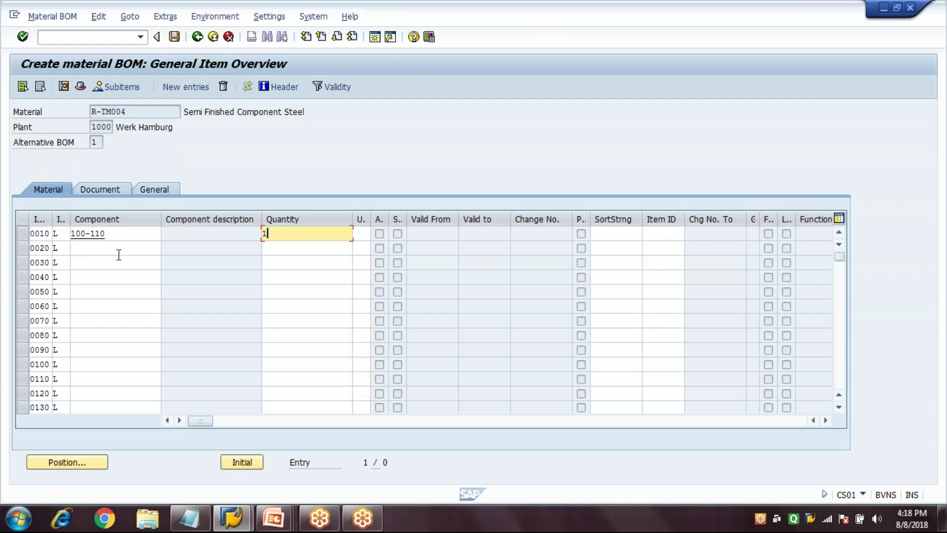
left_click(116, 253)
type("100")
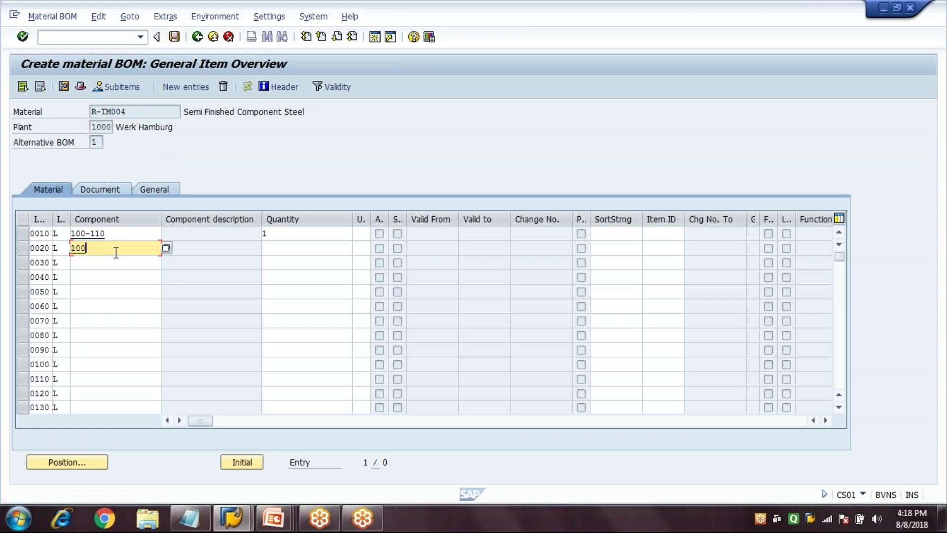
type("-120")
key("Tab")
type("1")
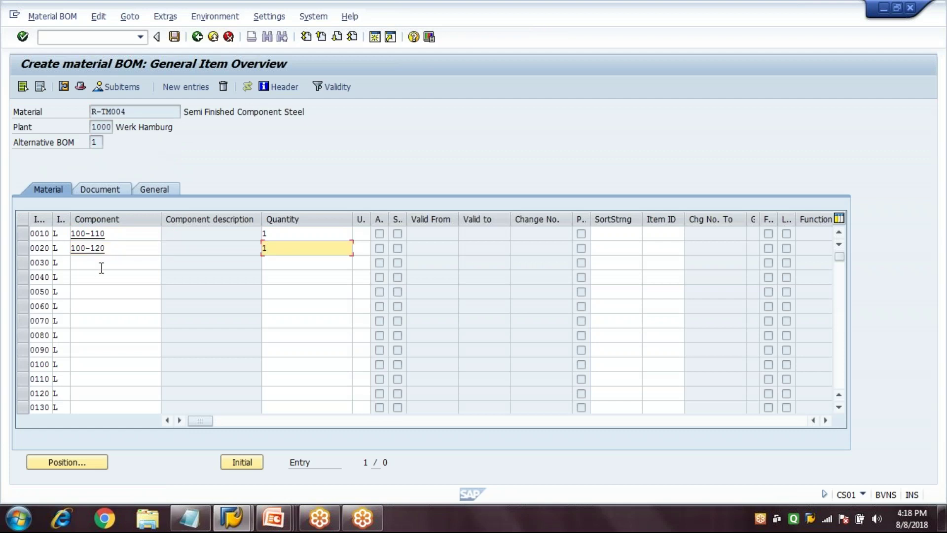
Enter component 100-130 with quantity 1 in item 0030 and save the BOM.
left_click(101, 268)
type("100-130")
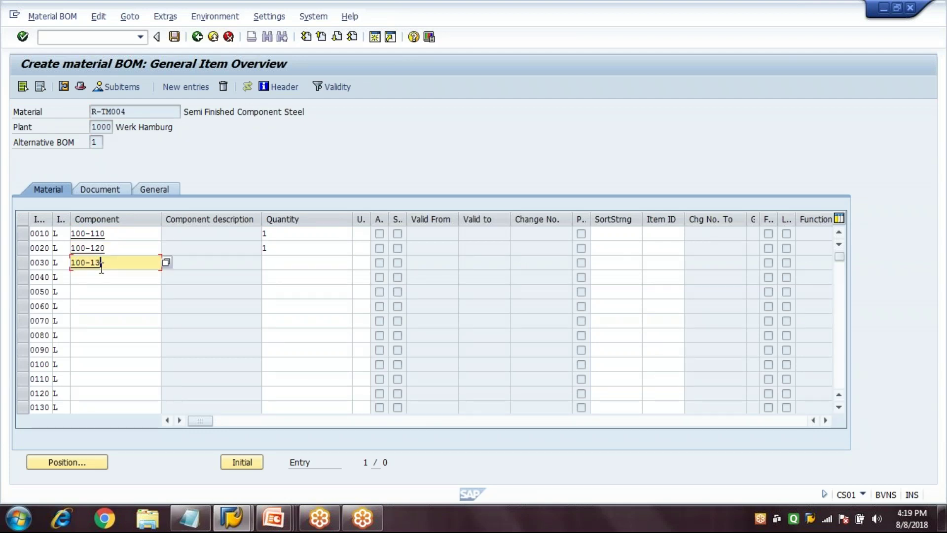
key("Tab")
type("1")
key("Return")
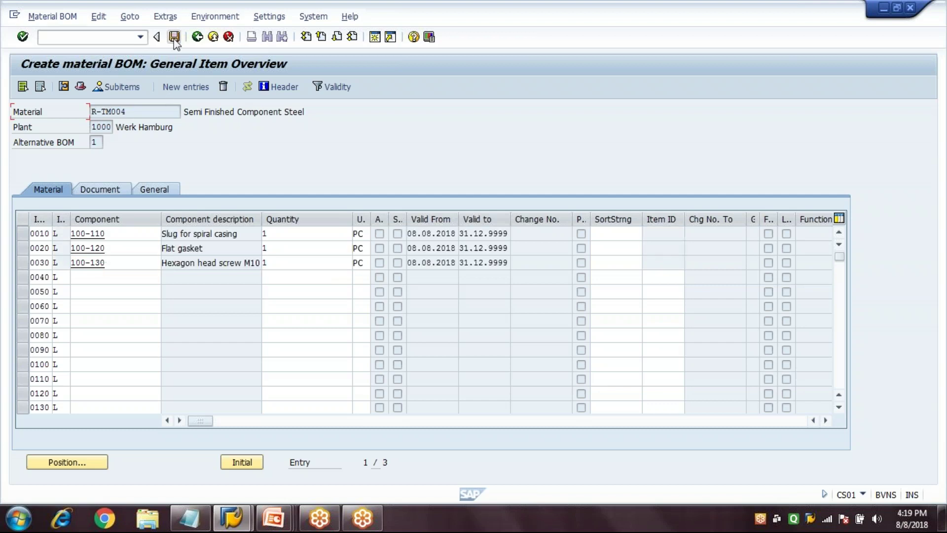
left_click(123, 233)
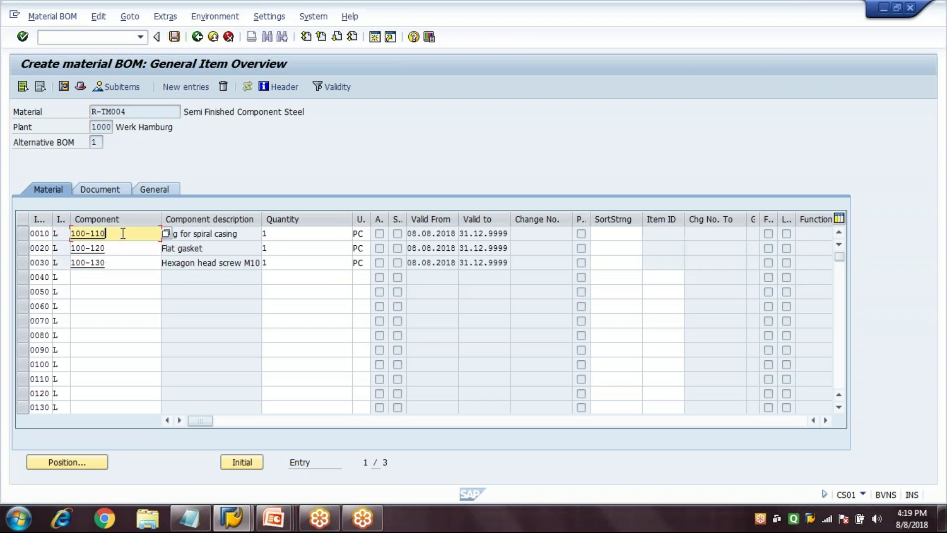
left_click(117, 248)
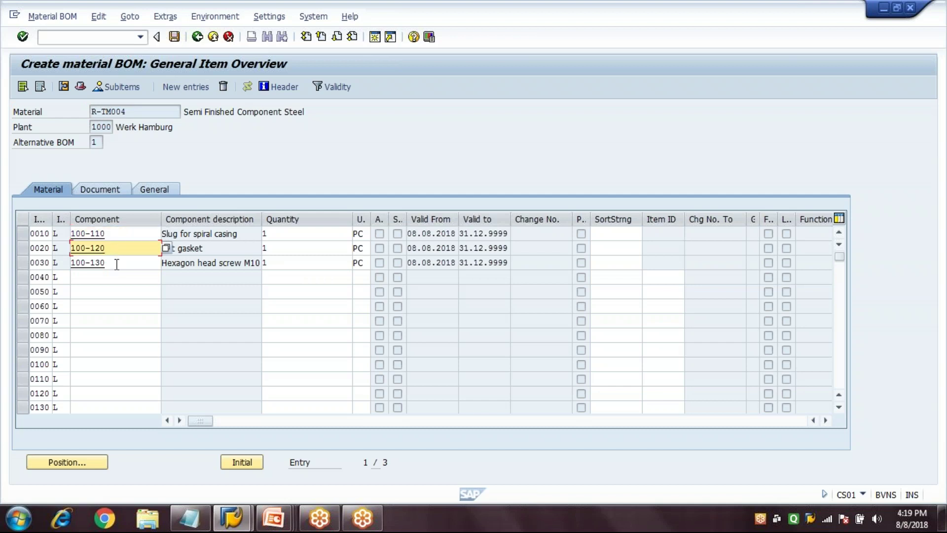
left_click(117, 263)
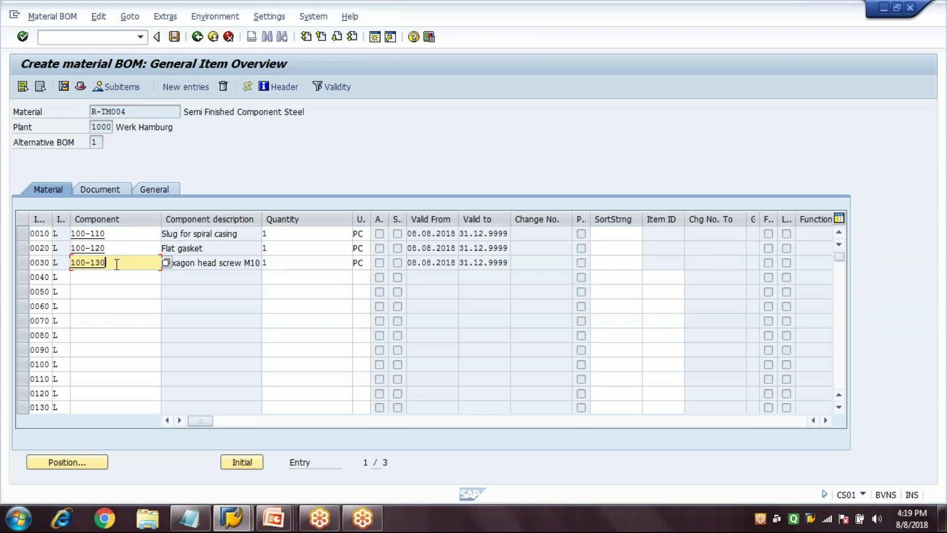
left_click(175, 37)
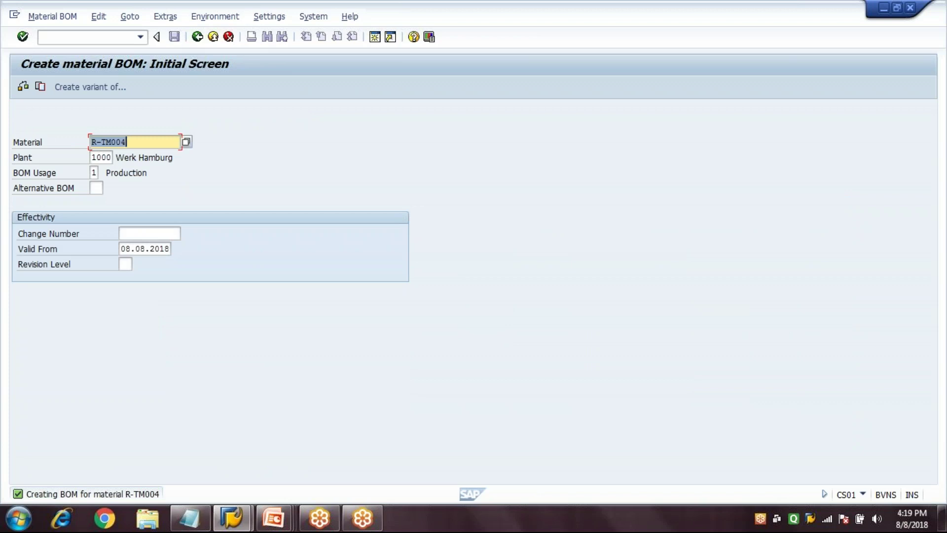
Restart transaction CS01 and begin another alternative BOM for material R-TM005 in plant 1000 with usage 1.
left_click(197, 36)
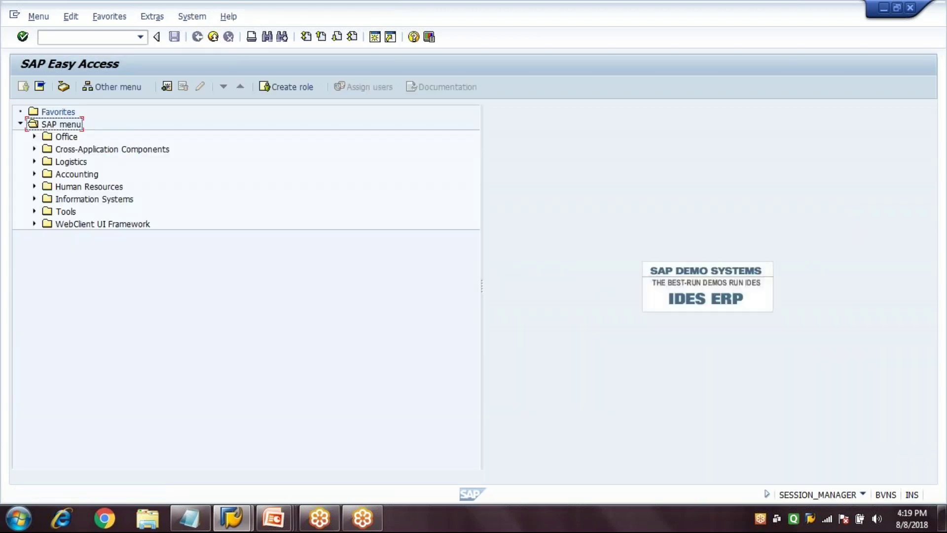
type("CS01")
key("Return")
key("End")
key("BackSpace")
type("5")
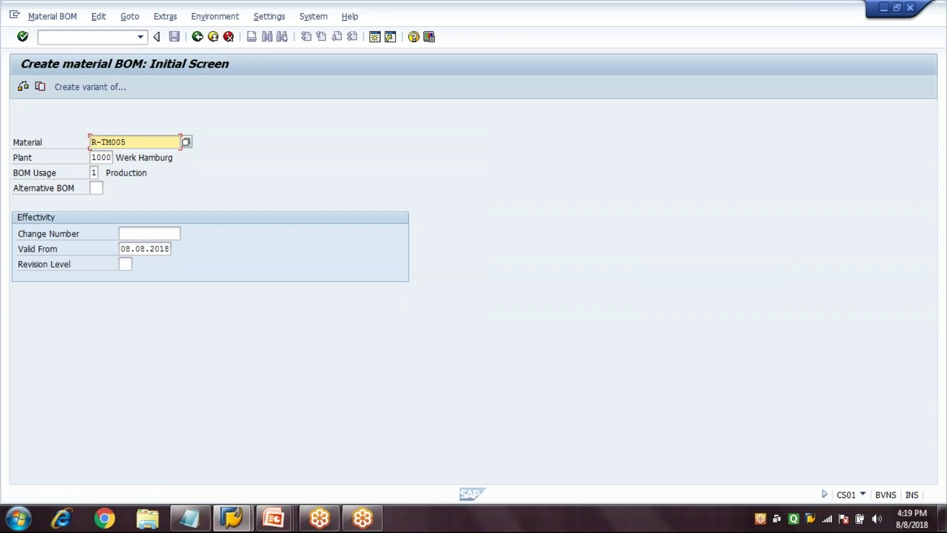
key("Tab")
key("Tab")
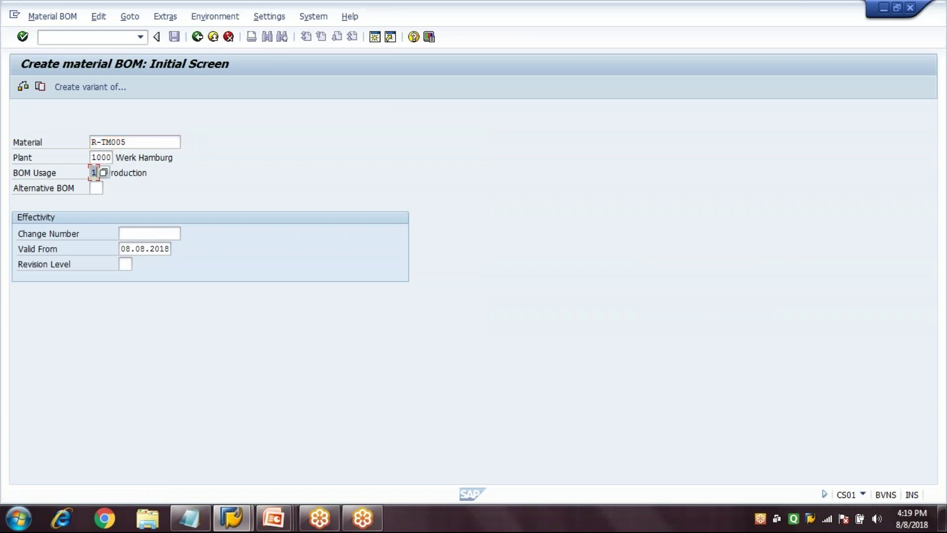
left_click(169, 249)
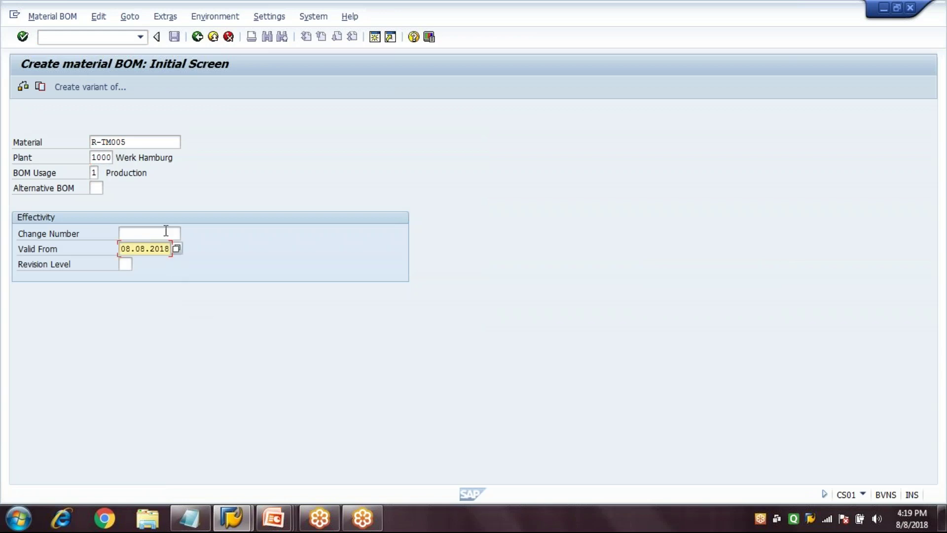
left_click(169, 141)
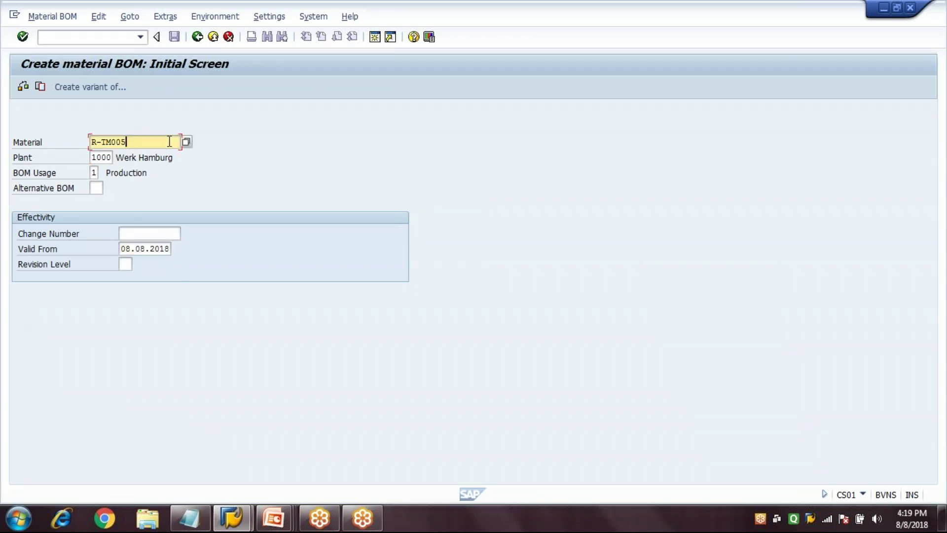
key("Return")
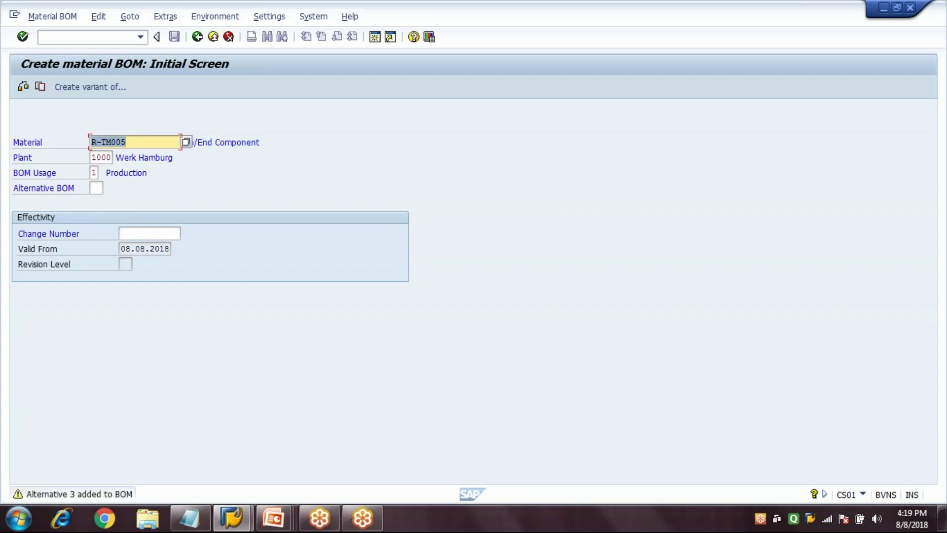
key("Return")
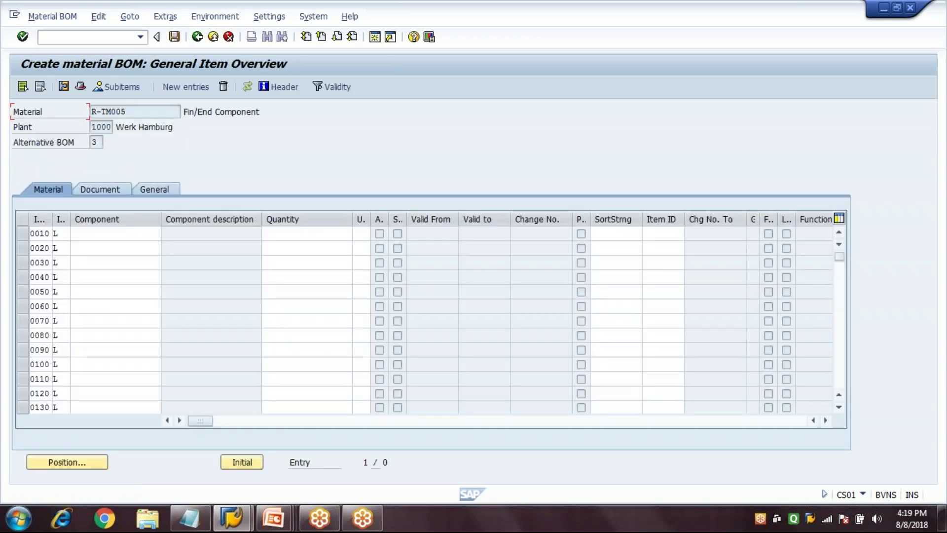
Enter component R-TM001 in item 0010 and component R-TM002 in item 0020, each with quantity 1.
left_click(129, 235)
type("R")
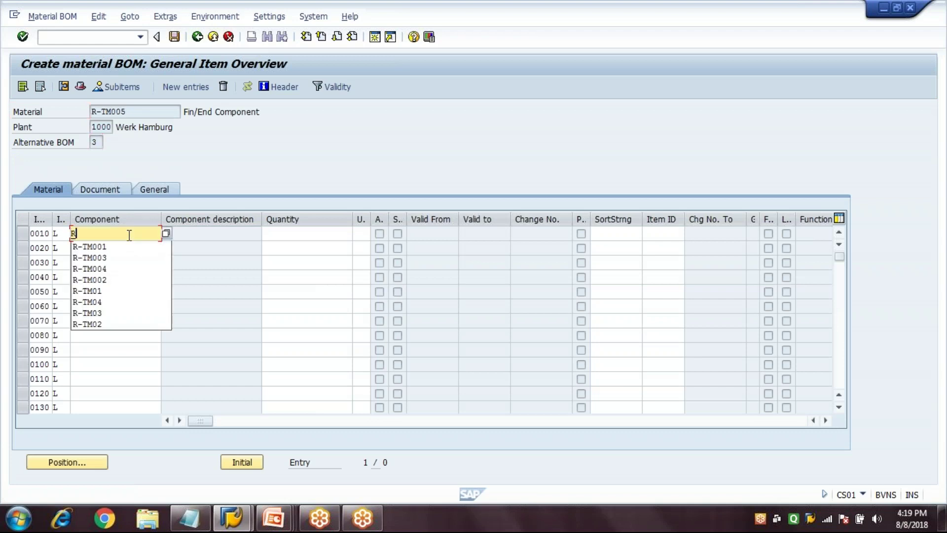
key("Down")
key("Return")
key("Tab")
type("1")
left_click(130, 251)
type("R")
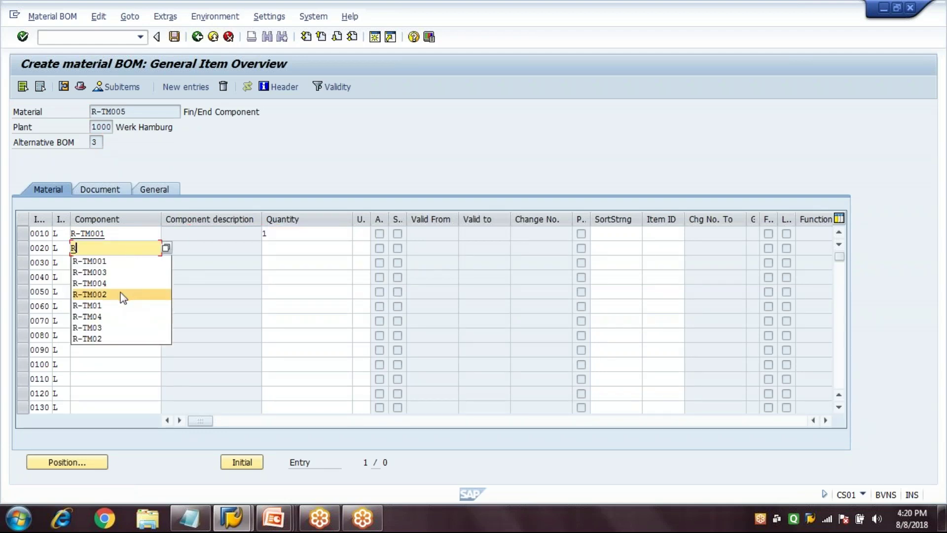
left_click(127, 294)
key("Tab")
type("1")
Enter component R-TM003 in item 0030 and component R-TM004 in item 0040, each with quantity 1, and validate the entries.
left_click(122, 264)
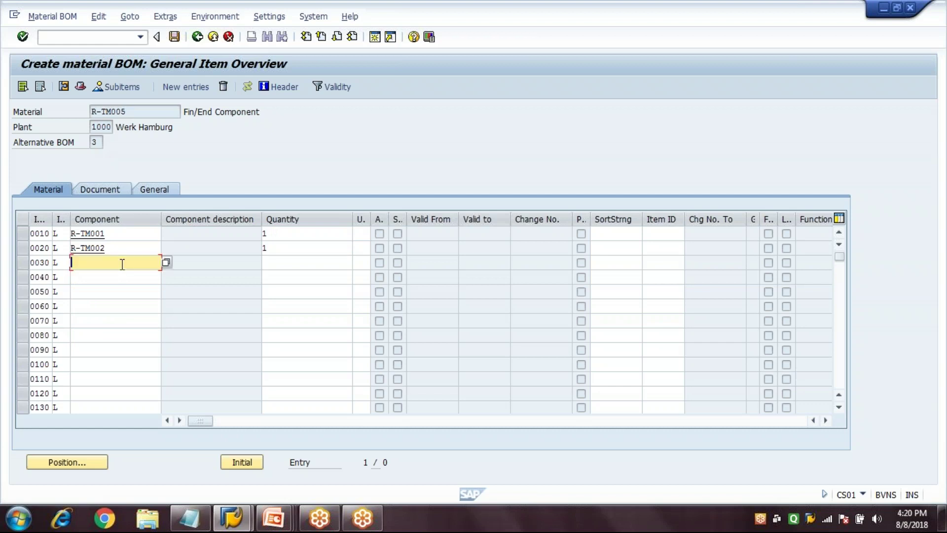
type("R")
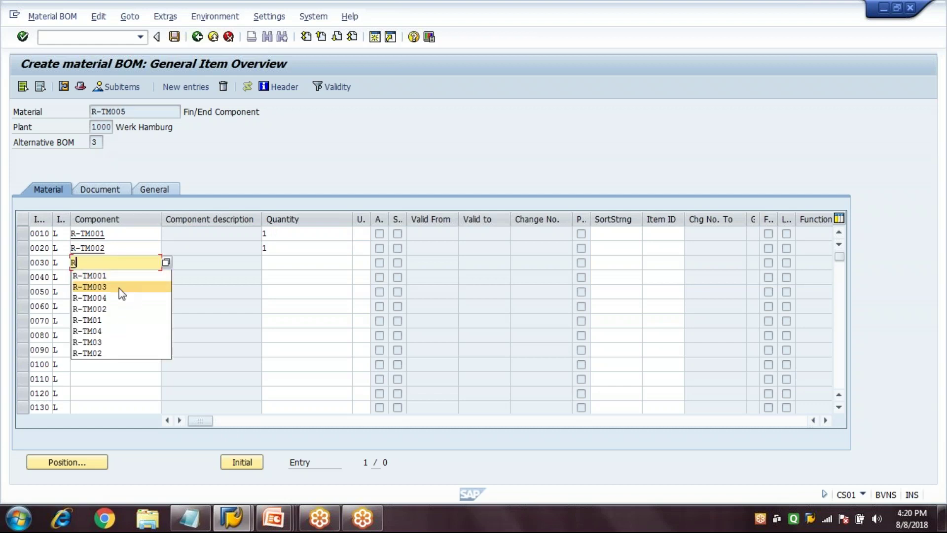
left_click(123, 285)
key("Tab")
type("1")
left_click(120, 277)
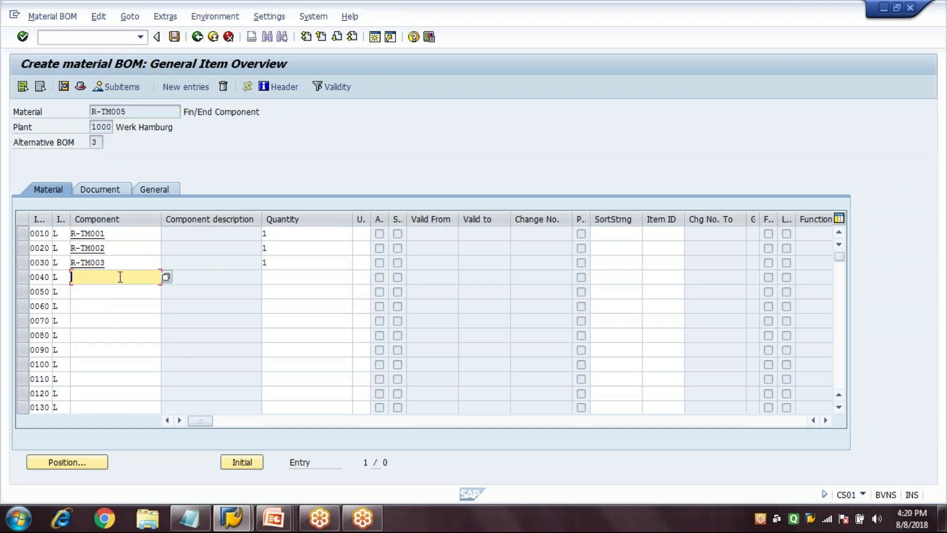
type("R")
left_click(120, 312)
key("Tab")
type("1")
key("Return")
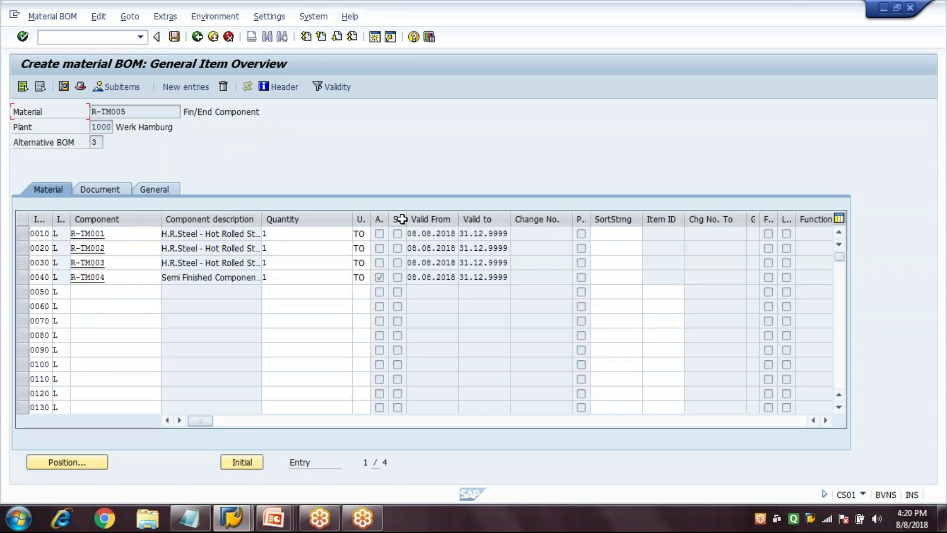
Widen the SIs and Asm columns and examine the assembly and sub-item indicators, especially for component R-TM004.
left_click_drag(406, 220, 471, 219)
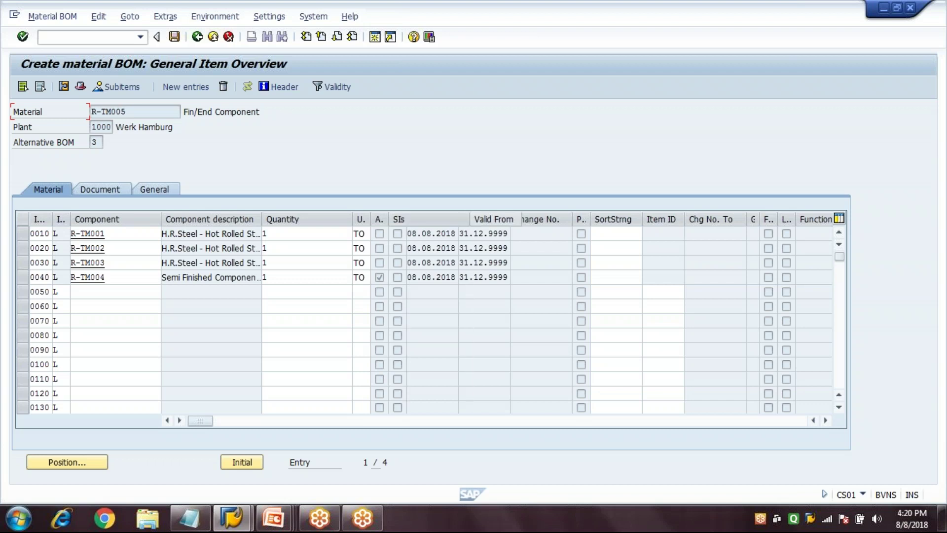
left_click_drag(388, 220, 442, 230)
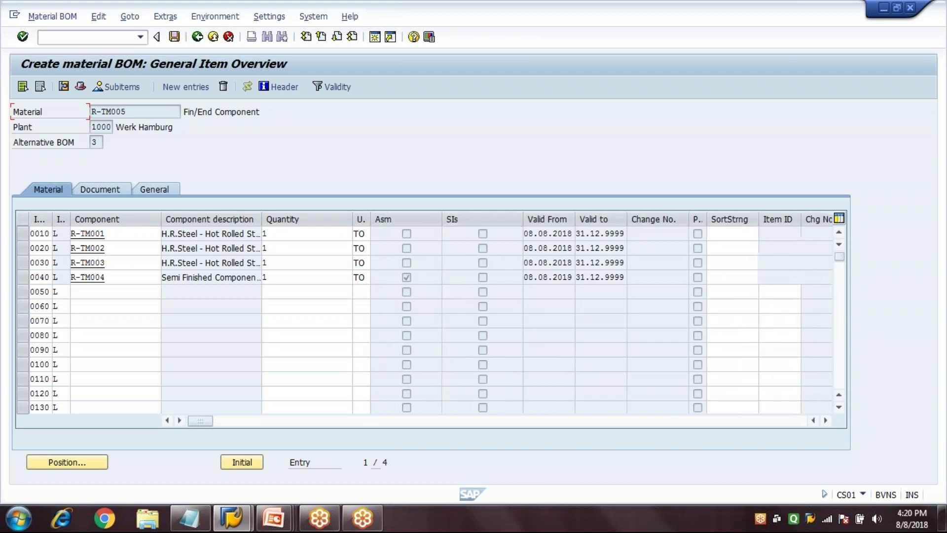
left_click(414, 279)
left_click(23, 277)
left_click(308, 276)
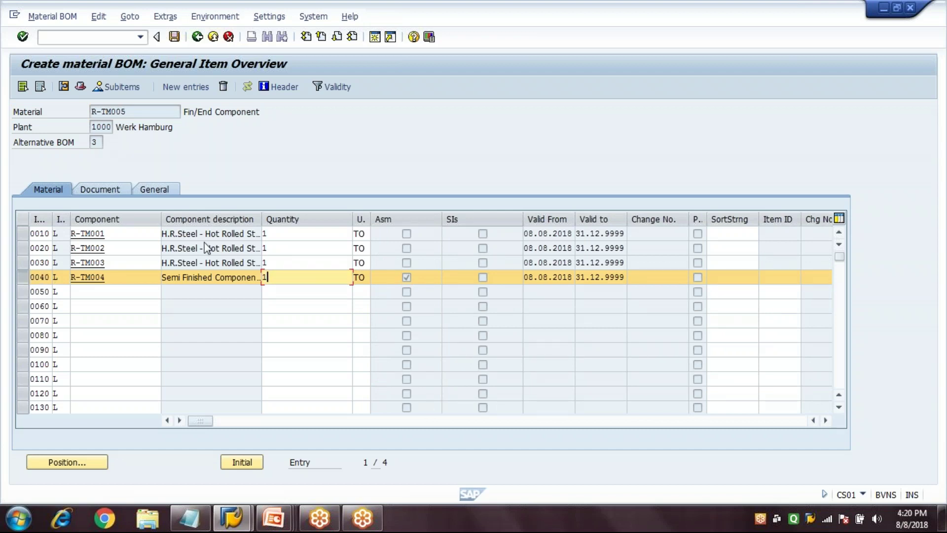
left_click(121, 278)
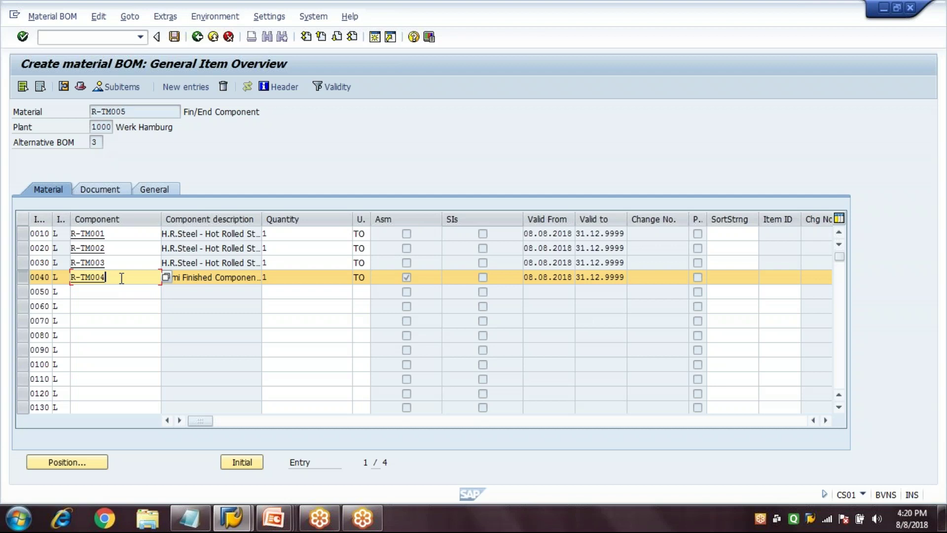
left_click(407, 277)
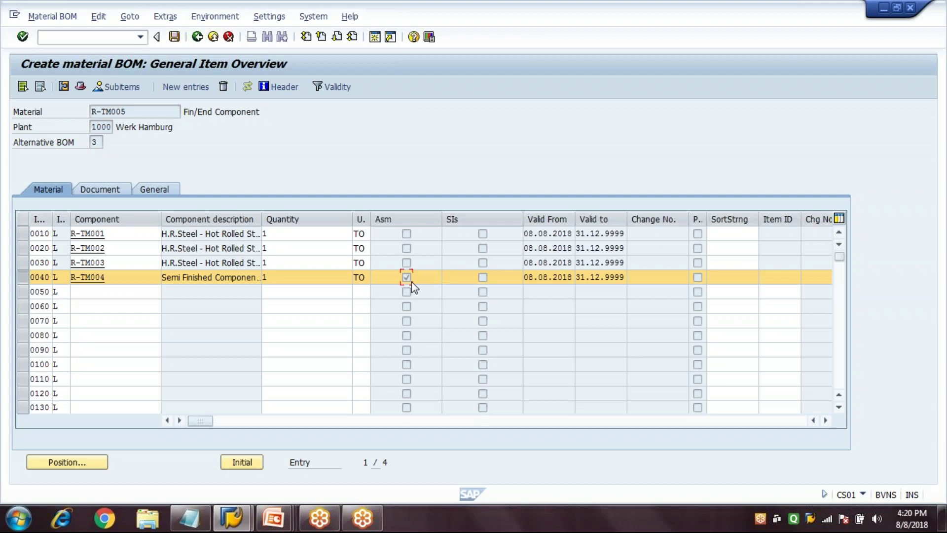
left_click(485, 237)
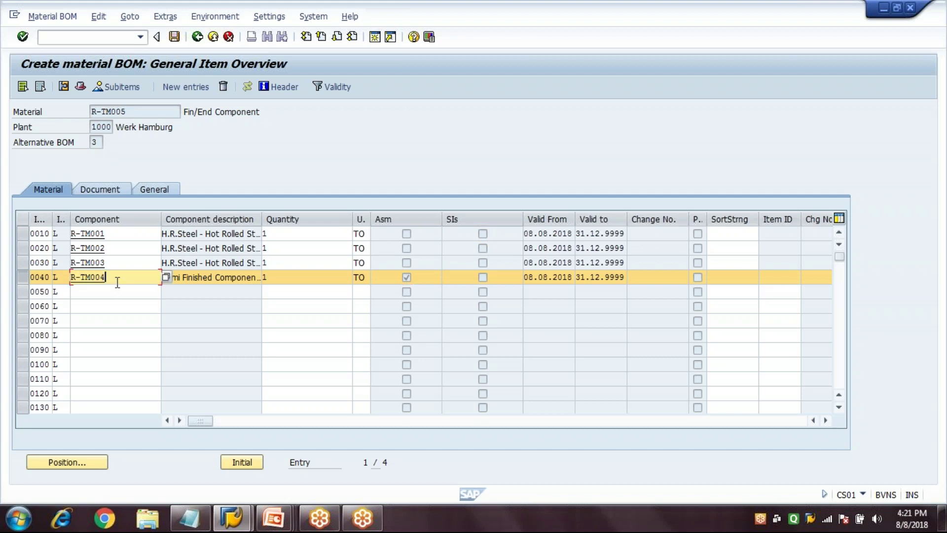
left_click(22, 275)
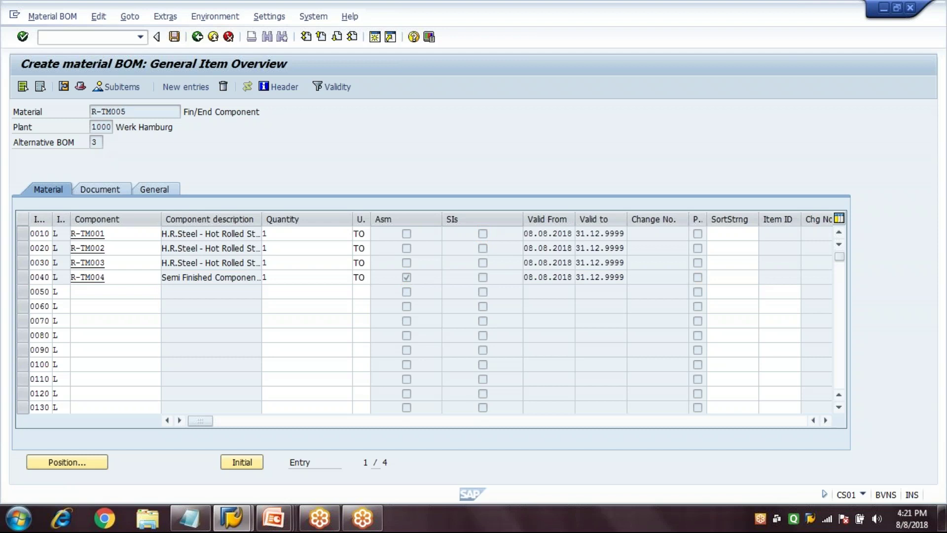
Save the alternative BOM for material R-TM005 and return to the SAP Easy Access screen.
left_click(174, 38)
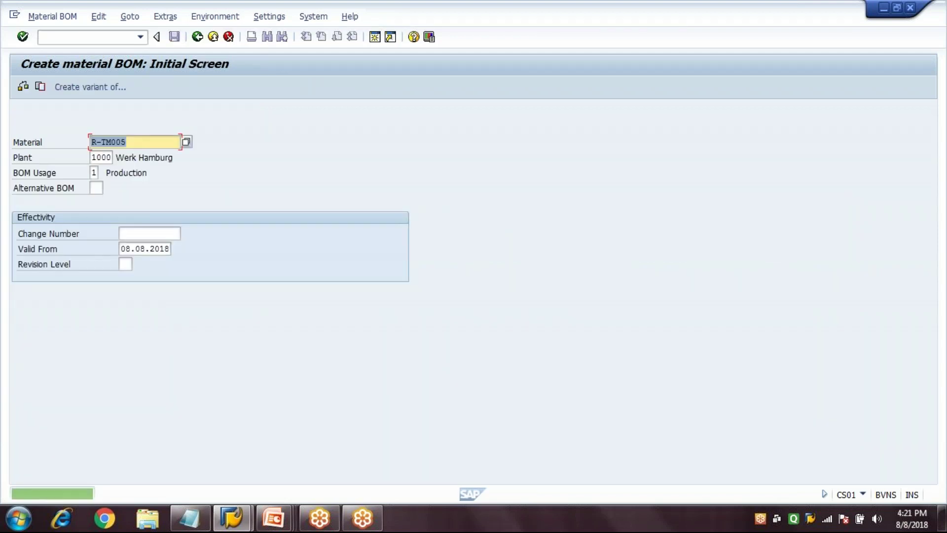
left_click(198, 37)
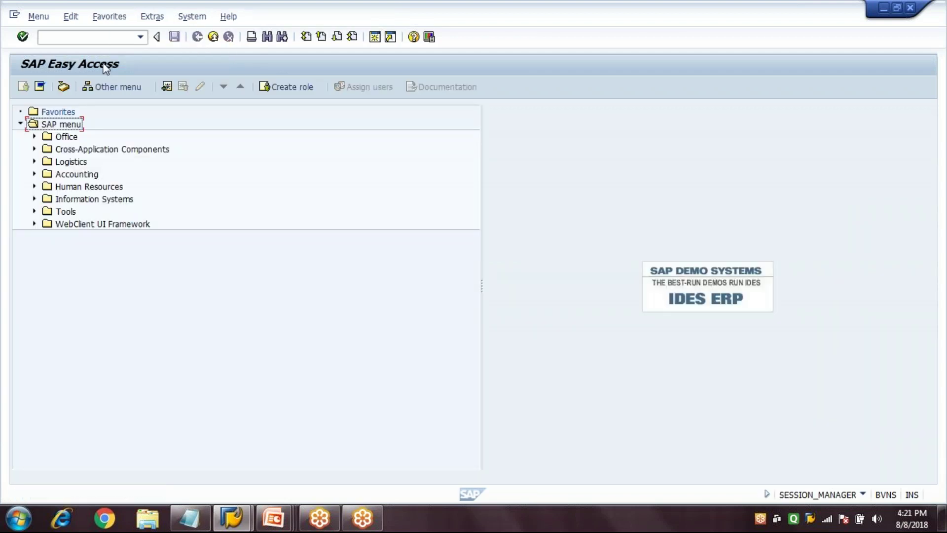
left_click(89, 37)
Switch to the Sisi@PP presentation in PowerPoint and present the Multi-Level Bill of Material Structure and Work Center slides.
mouse_move(276, 519)
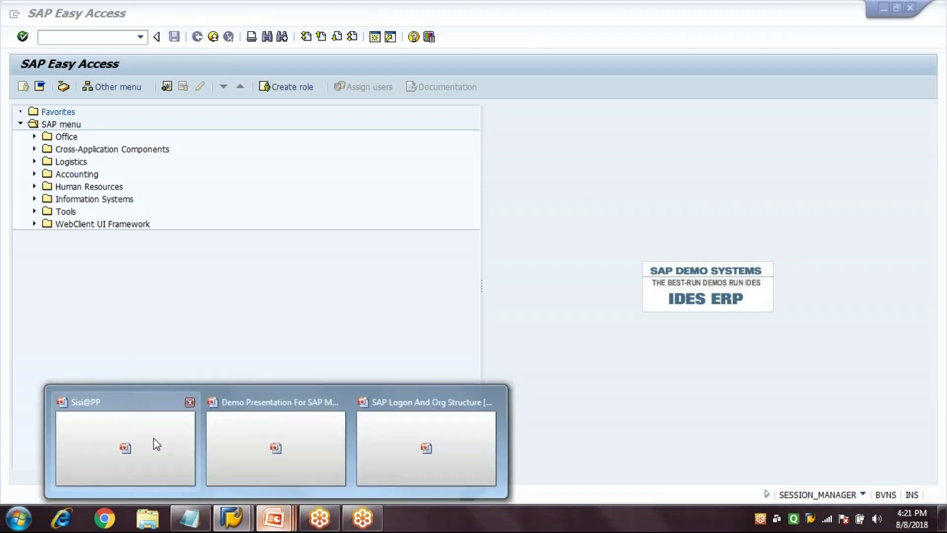
left_click(153, 438)
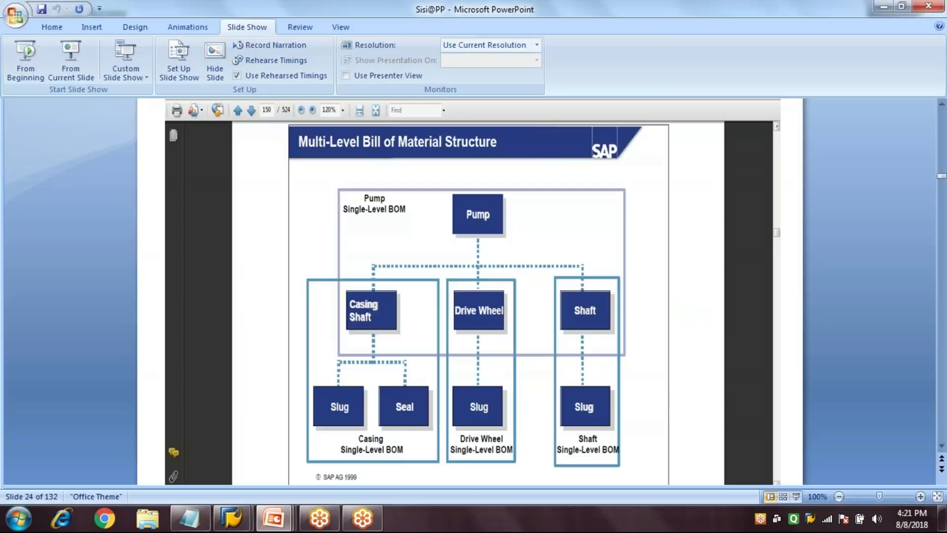
left_click(69, 64)
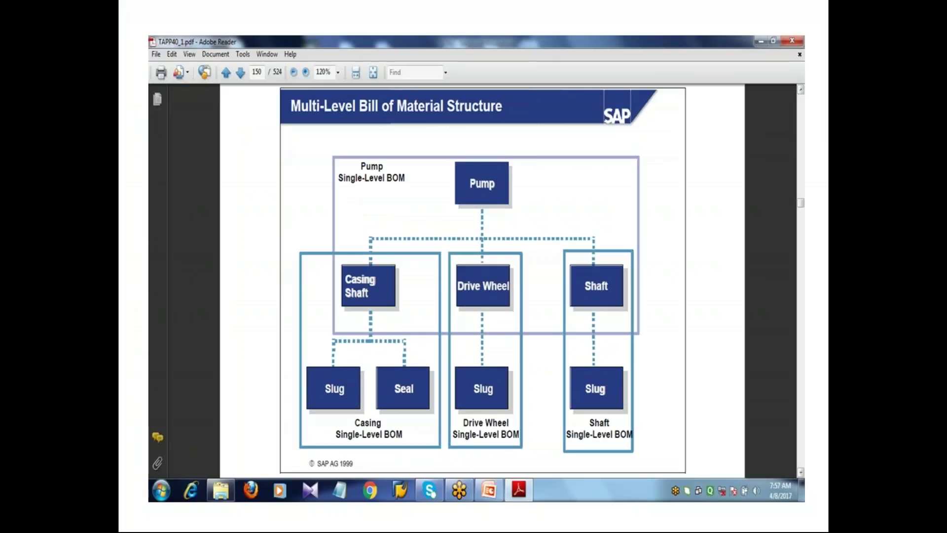
key("Right")
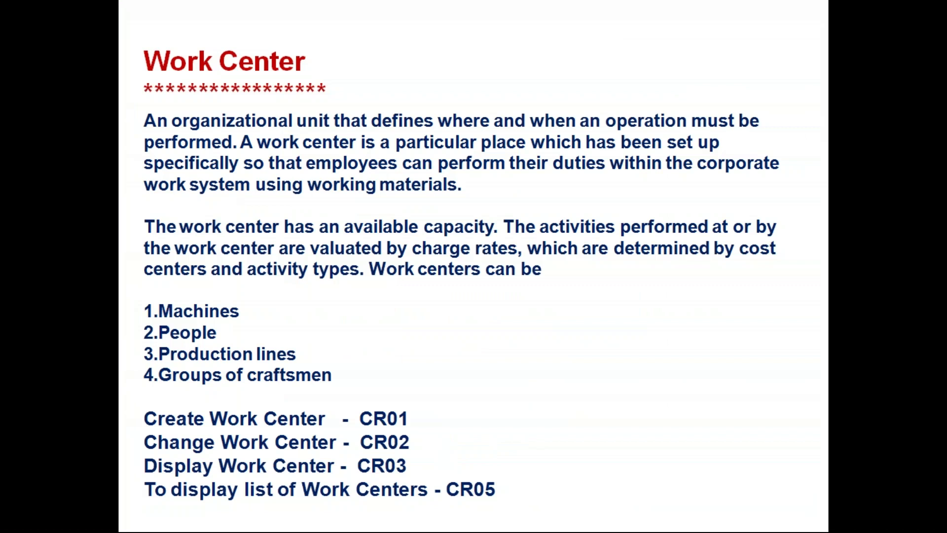
key("Escape")
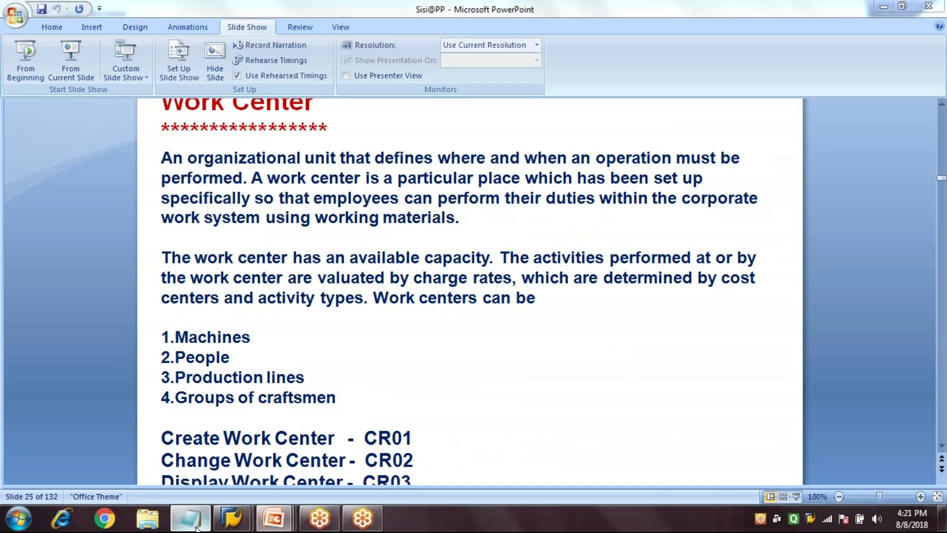
Switch to Notepad, clear the existing text and write the line "R-TM005 - R-TM001,2,3,4".
left_click(195, 528)
key("ctrl+a")
key("ctrl+x")
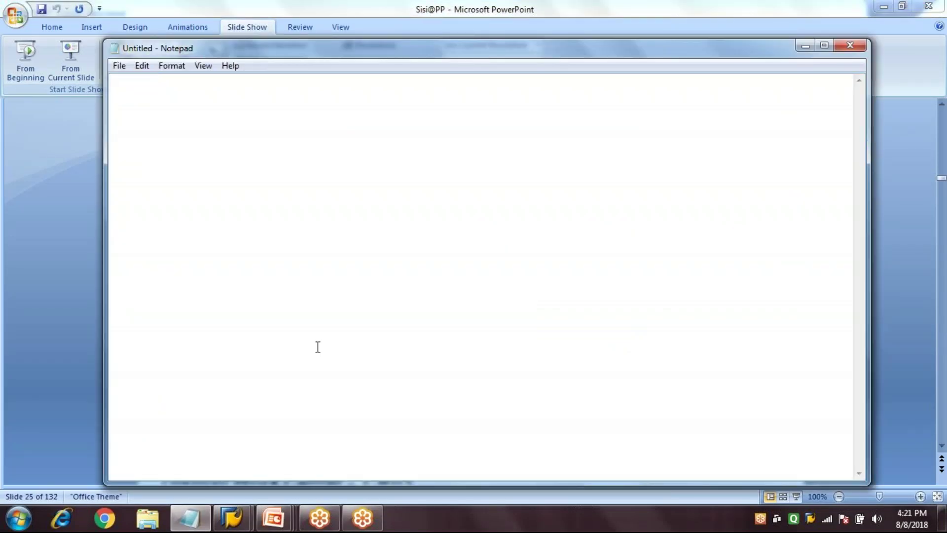
type("R-TM00")
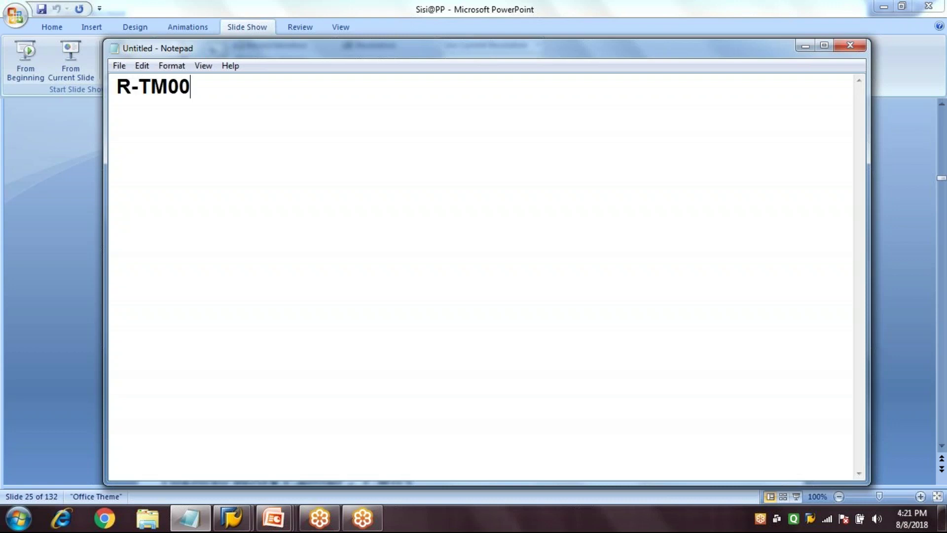
type("5 - R-TM001")
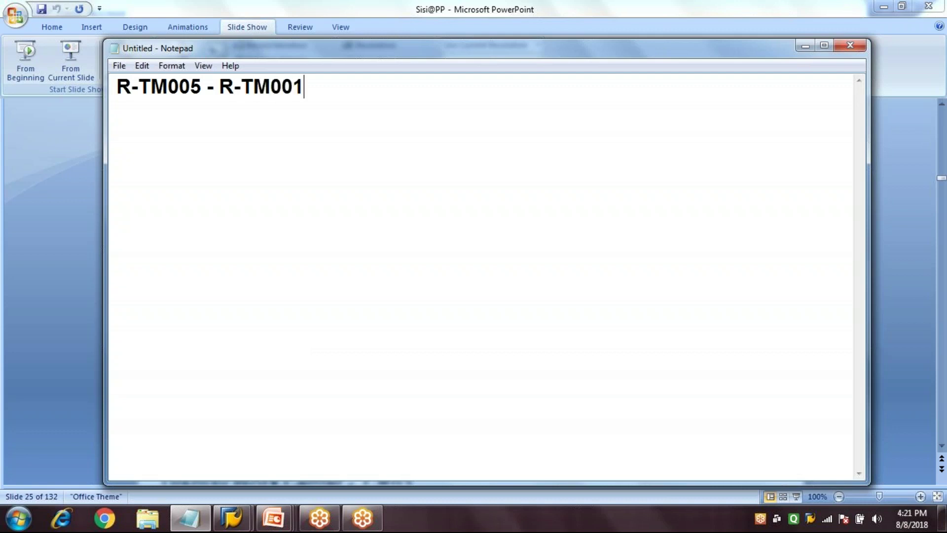
type(",2,3,4")
key("Return")
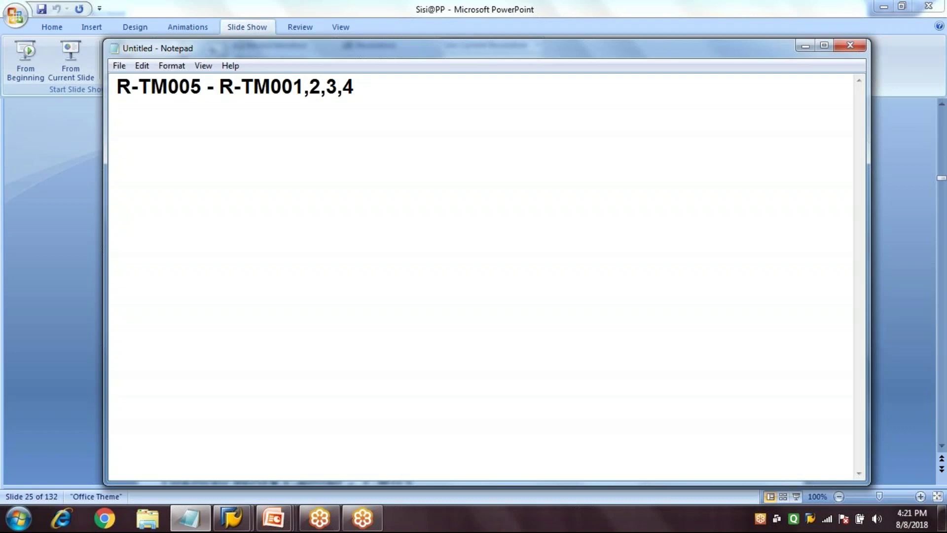
Add "BOM" in capitals beneath the material line in the note, followed by a blank line.
type("bom")
key("BackSpace")
key("BackSpace")
key("BackSpace")
type("BOM")
key("Return")
key("Return")
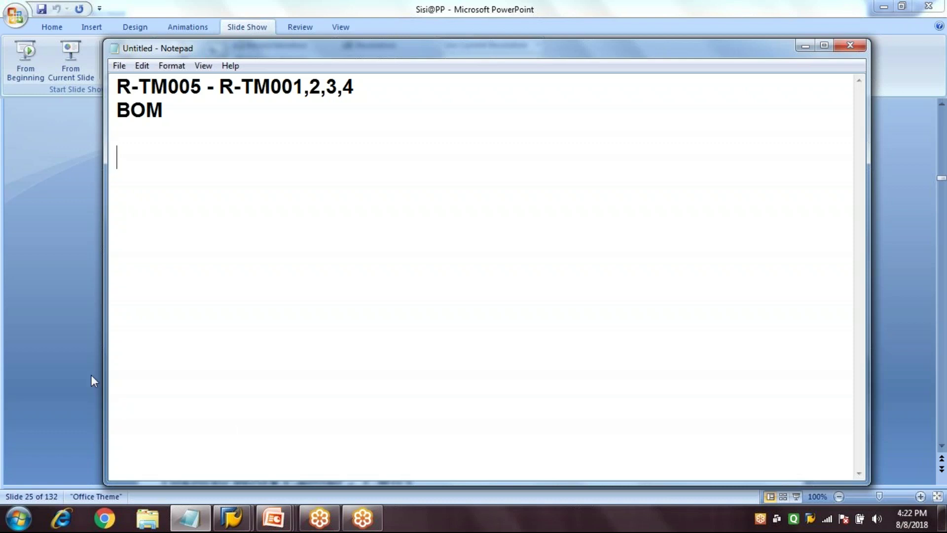
Switch back to PowerPoint to view the Work Center slide.
double_click(190, 86)
left_click(191, 86)
left_click(78, 71)
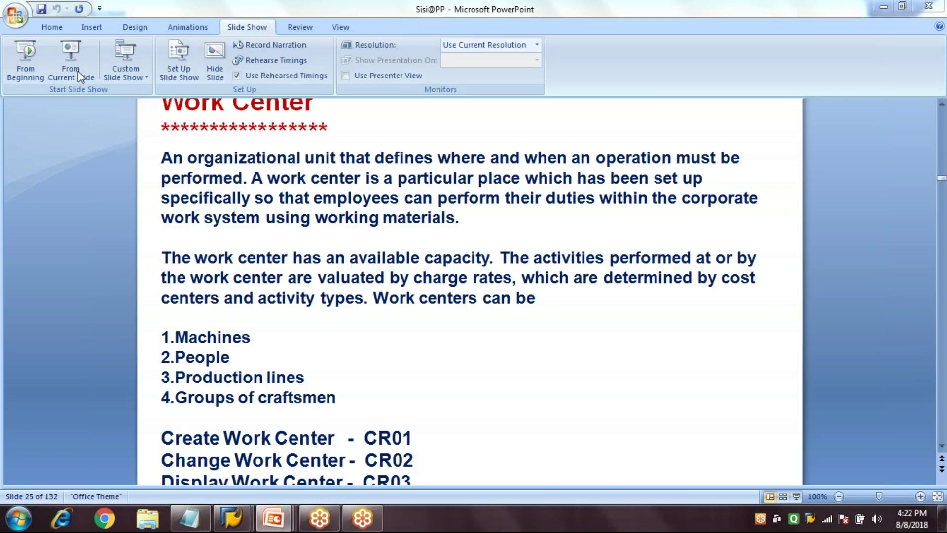
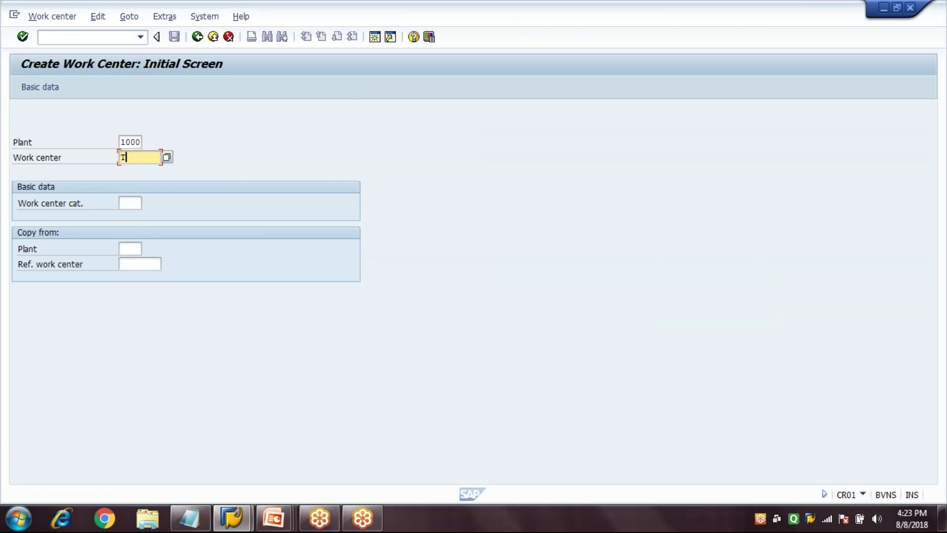
Name the new work center TRWC1 in plant 1000 and choose work center category 0001 (Machine).
type("RW1")
key("BackSpace")
type("C1")
left_click(138, 206)
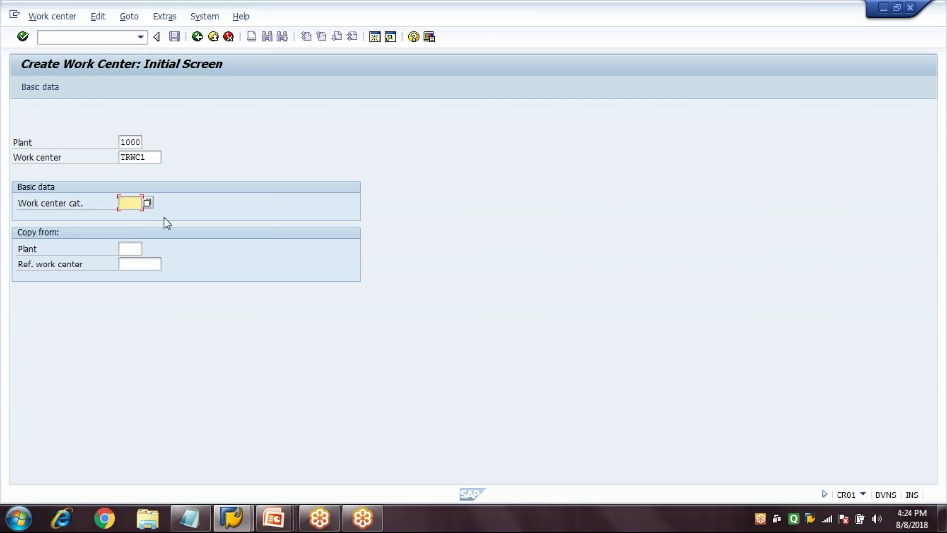
left_click(148, 203)
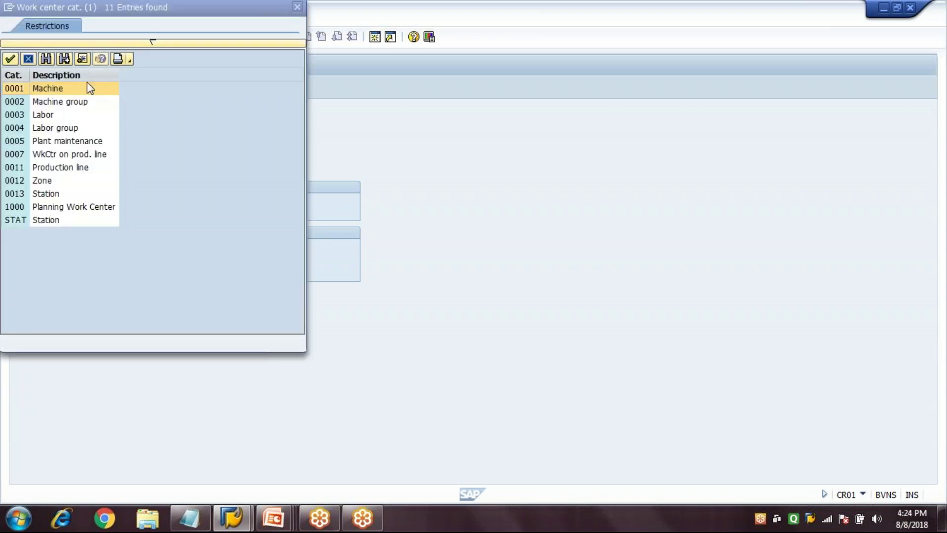
double_click(86, 89)
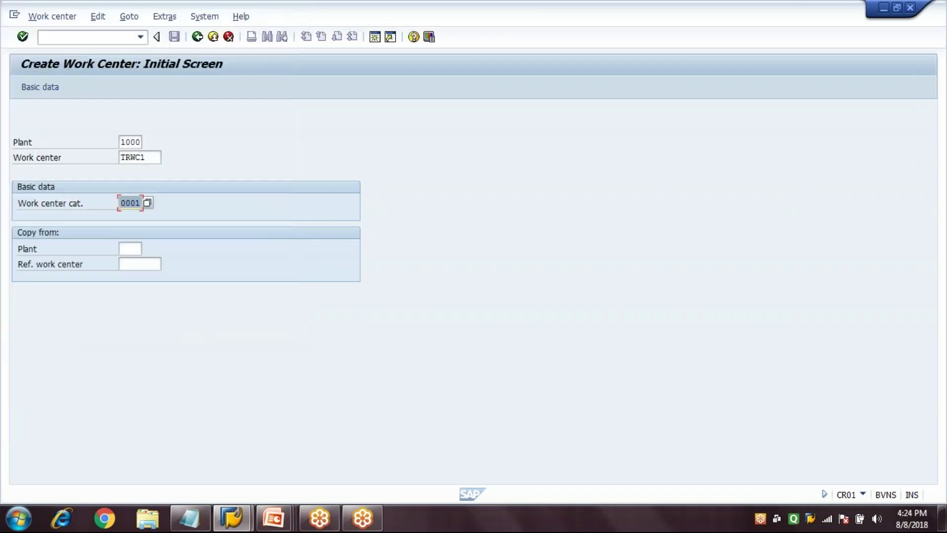
Set plant 1000 and reference work center 1111 as the copy source and continue to the copy selection.
left_click(131, 249)
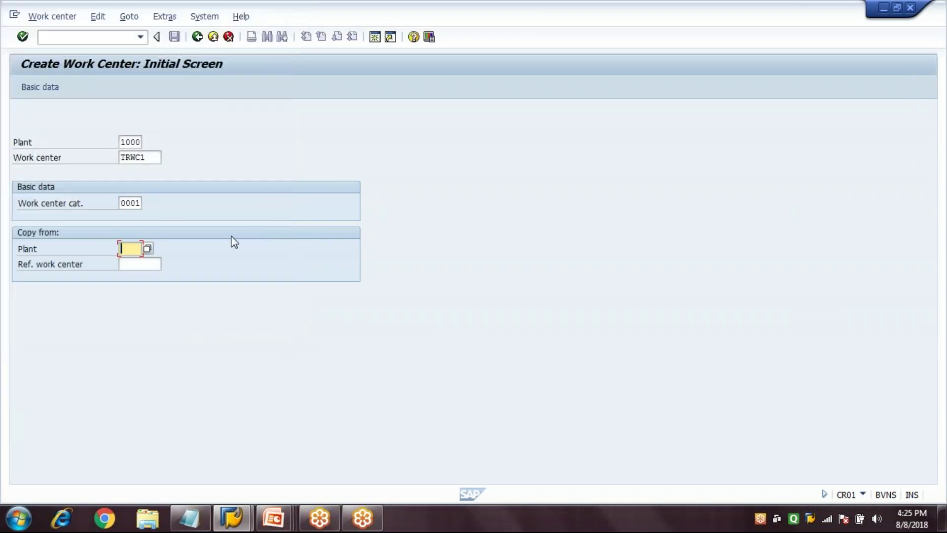
type("1000")
key("Tab")
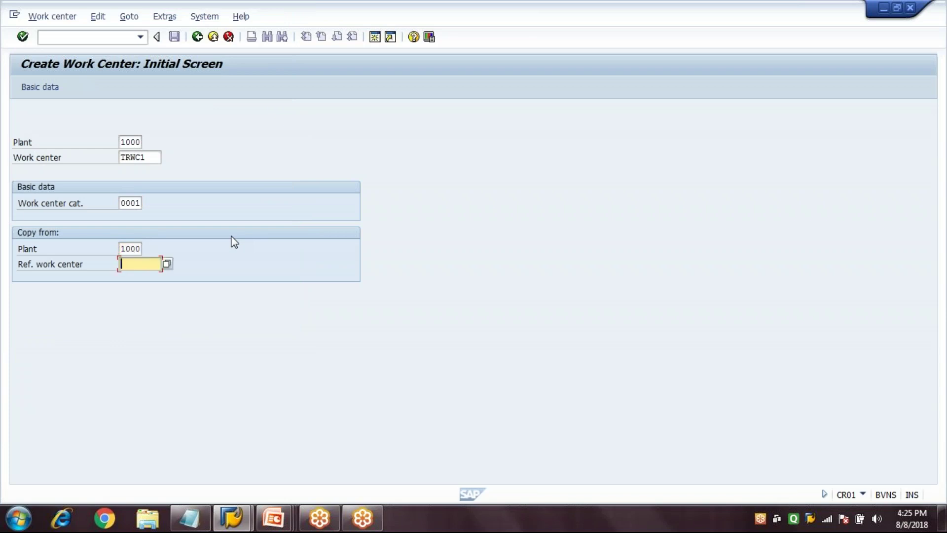
type("1111")
key("Return")
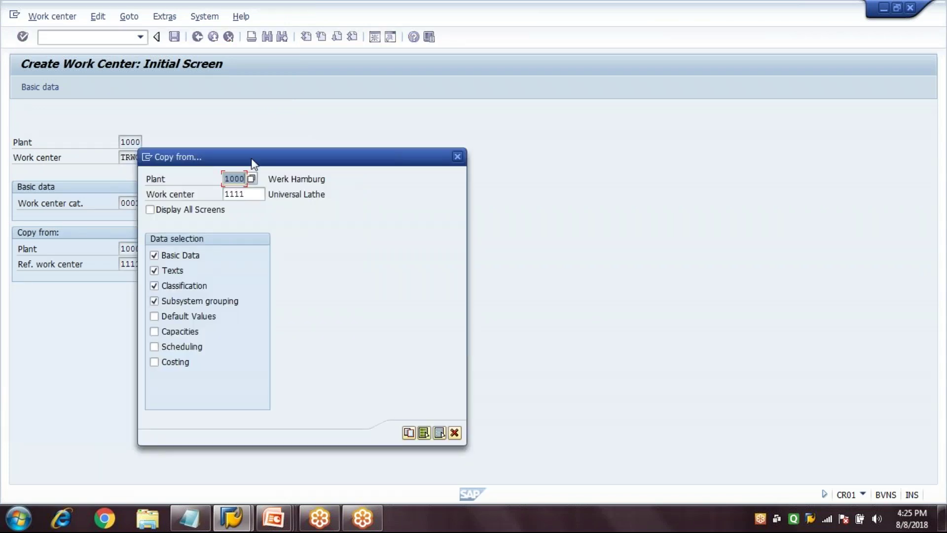
Include Default Values, Capacities, Scheduling and Costing in the data selection and copy from the reference work center.
left_click_drag(255, 160, 318, 104)
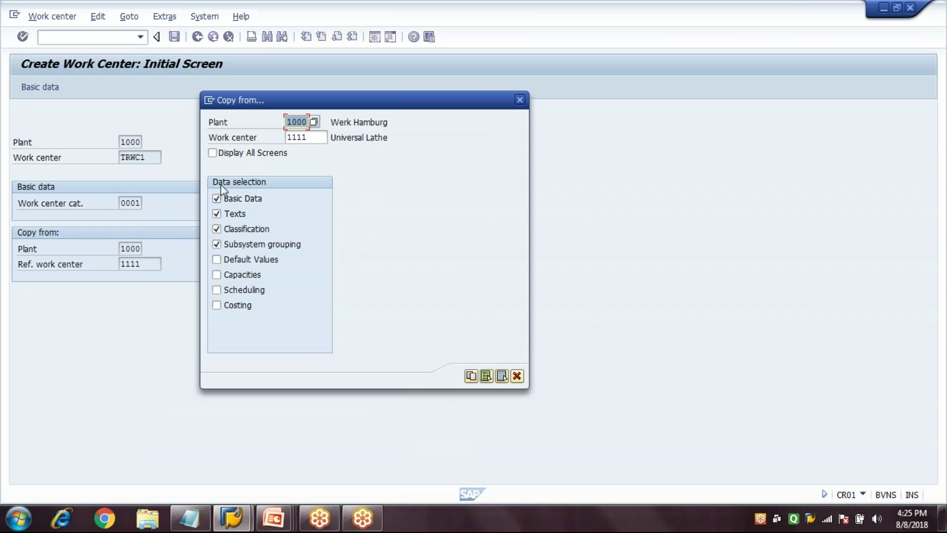
left_click(217, 260)
left_click(216, 275)
left_click(217, 290)
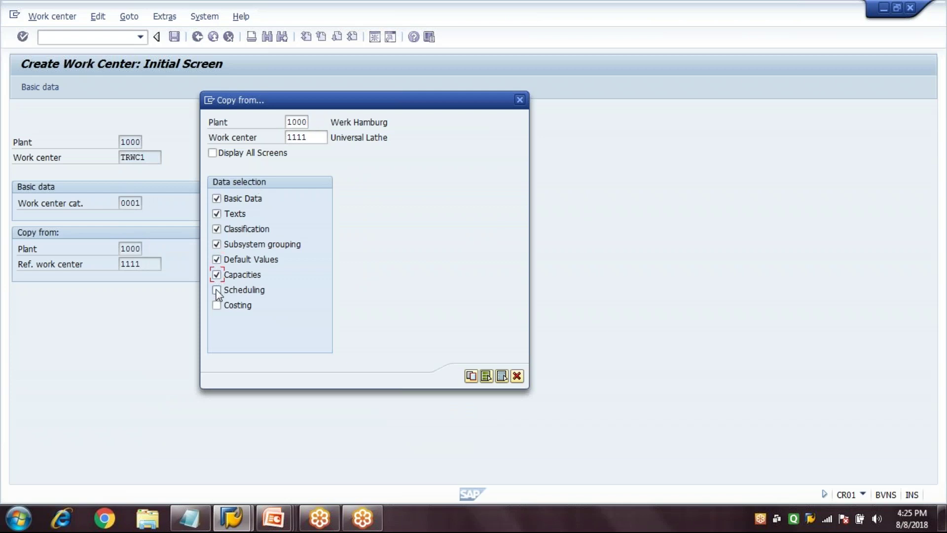
left_click(217, 306)
left_click(471, 377)
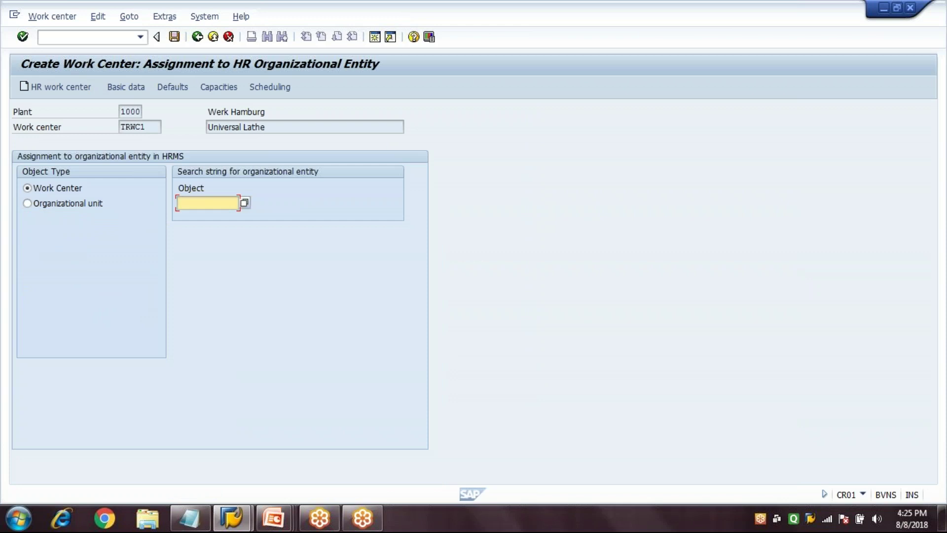
Go to the basic data of work center TRWC1 and change its description to LATHE MACHINE OPERATION.
left_click(135, 89)
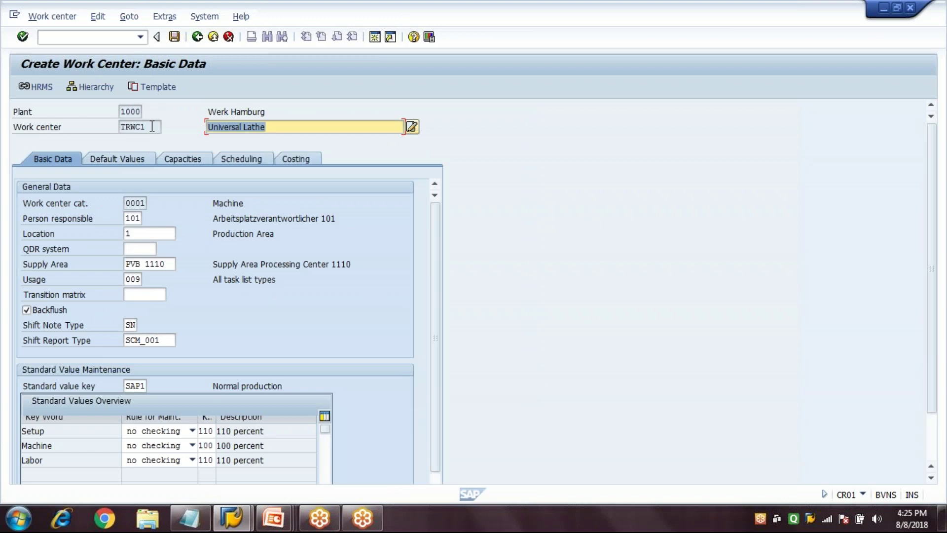
left_click_drag(152, 127, 122, 127)
left_click_drag(208, 126, 267, 126)
type("L")
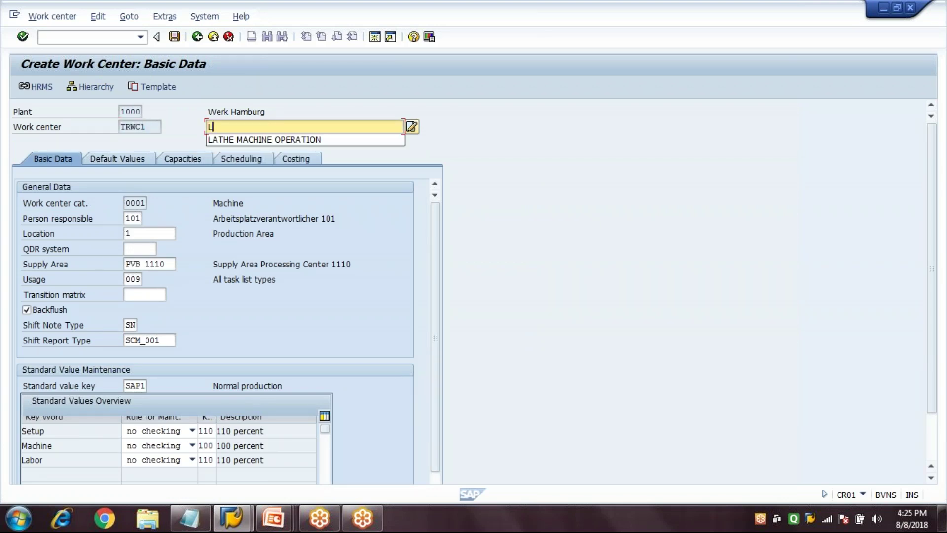
key("Down")
key("Return")
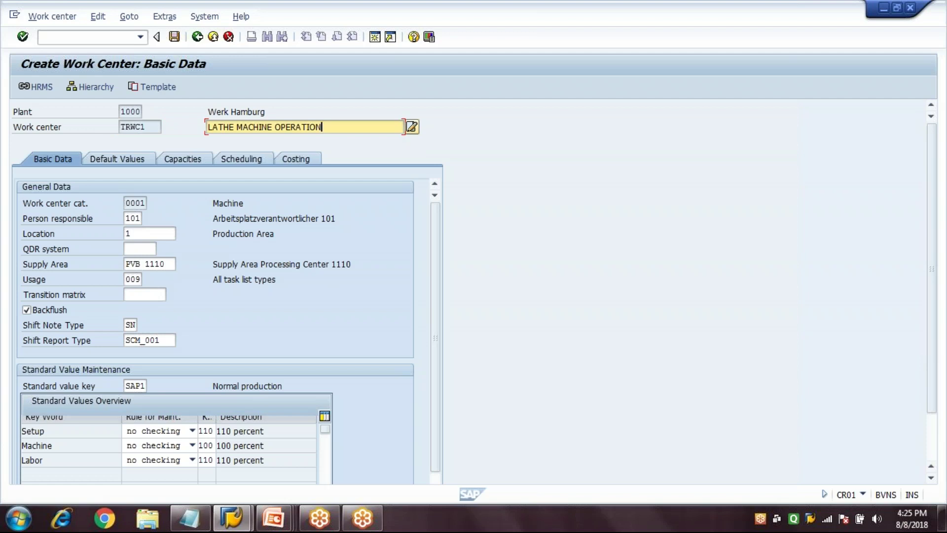
Review the basic data fields for work center category, person responsible, location, supply area and usage.
left_click(70, 160)
left_click(142, 204)
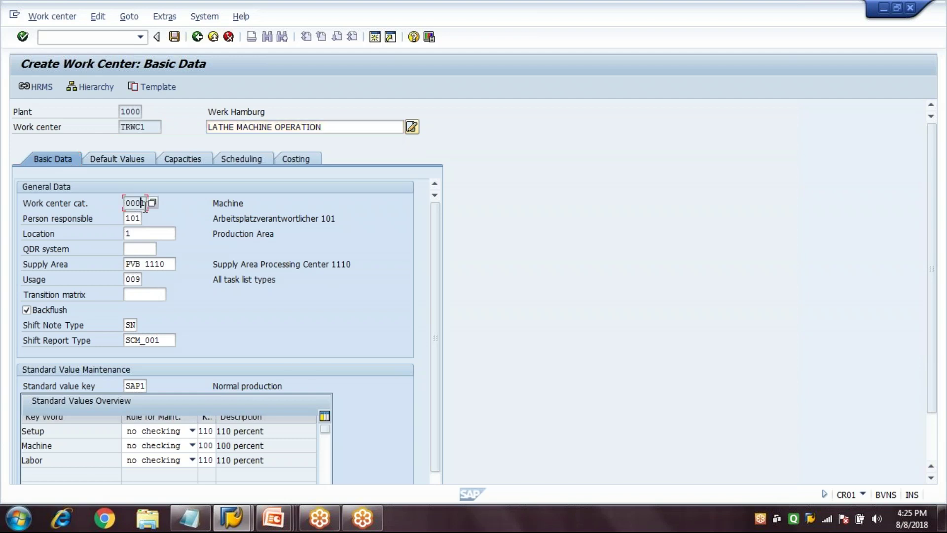
left_click(139, 218)
left_click(143, 234)
left_click(167, 264)
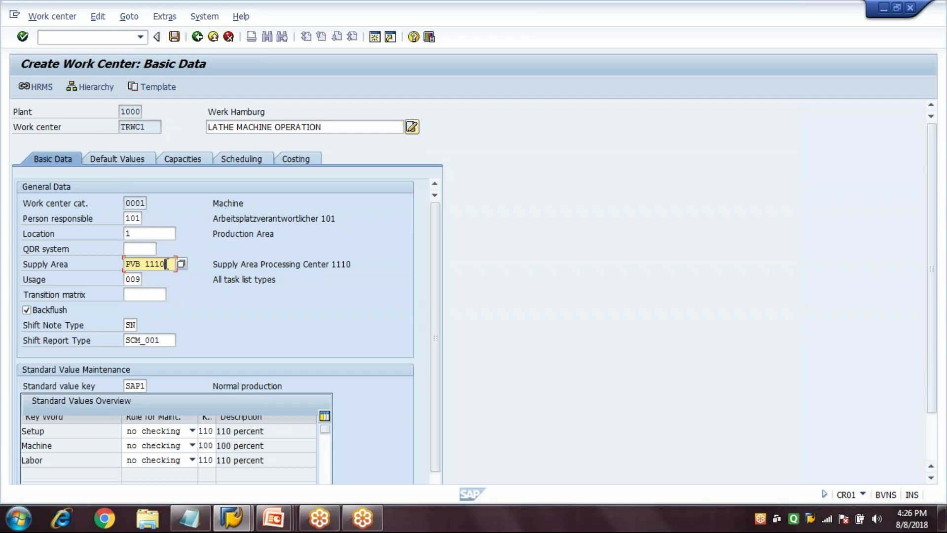
left_click(140, 279)
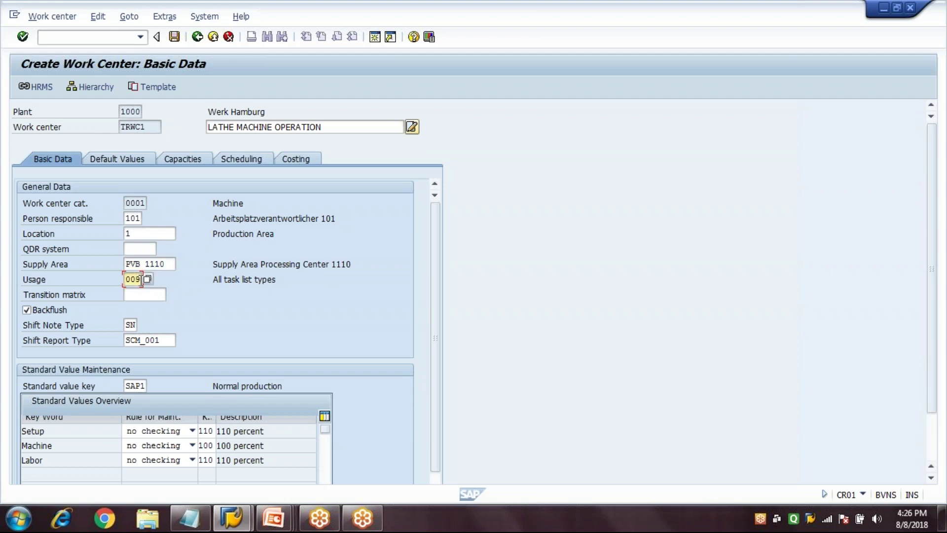
Clear the Shift Note Type and Shift Report Type in the work center's general data.
key("BackSpace")
key("Tab")
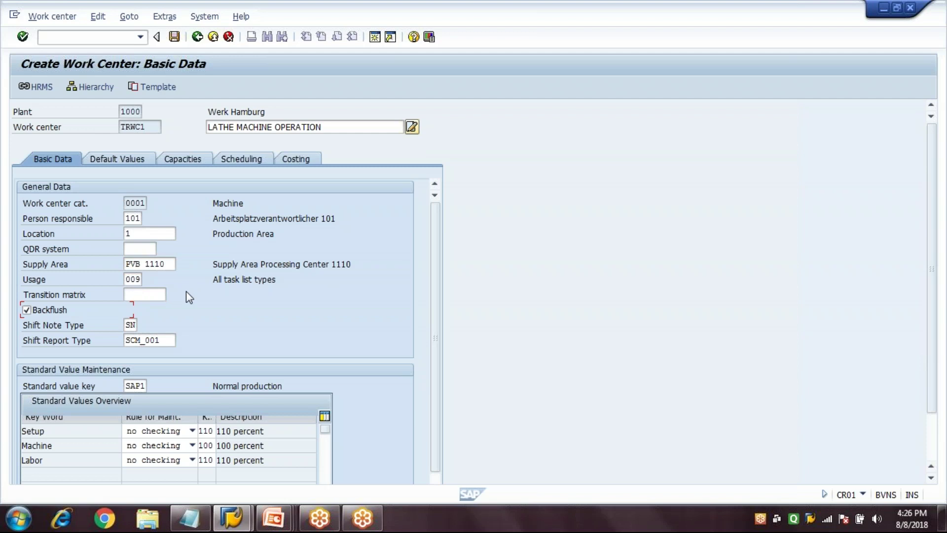
key("Tab")
key("Tab")
key("Tab")
key("End")
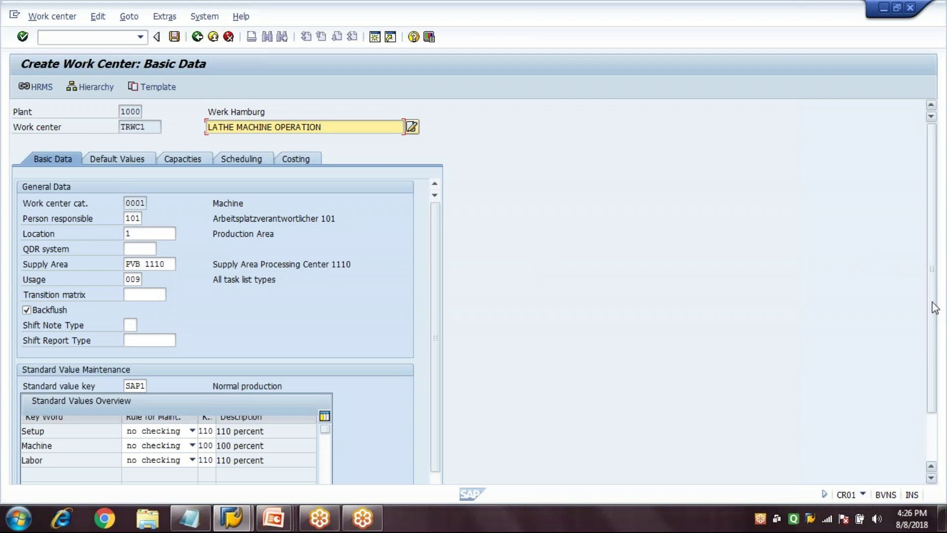
Examine the standard value key and its Setup, Machine and Labor entries in the standard value maintenance.
scroll(930, 406, "down", 2)
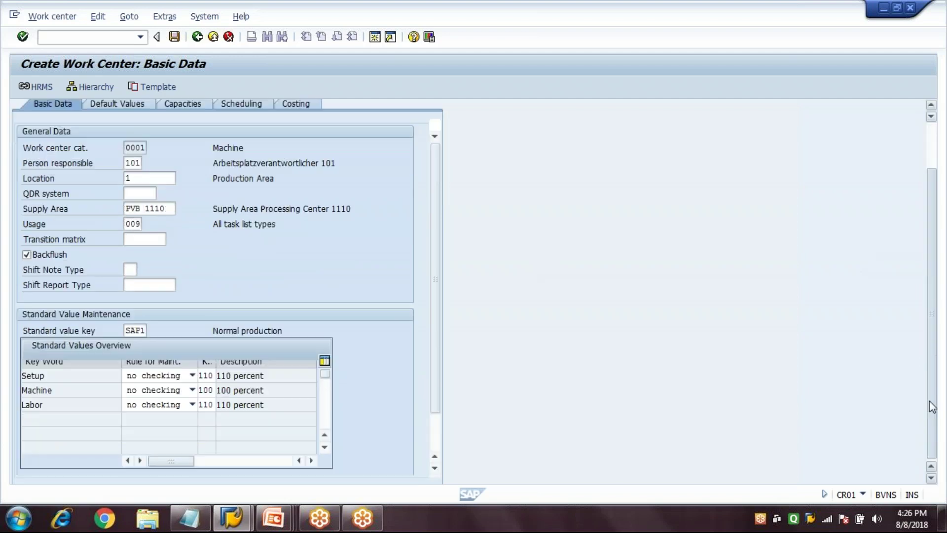
left_click(140, 329)
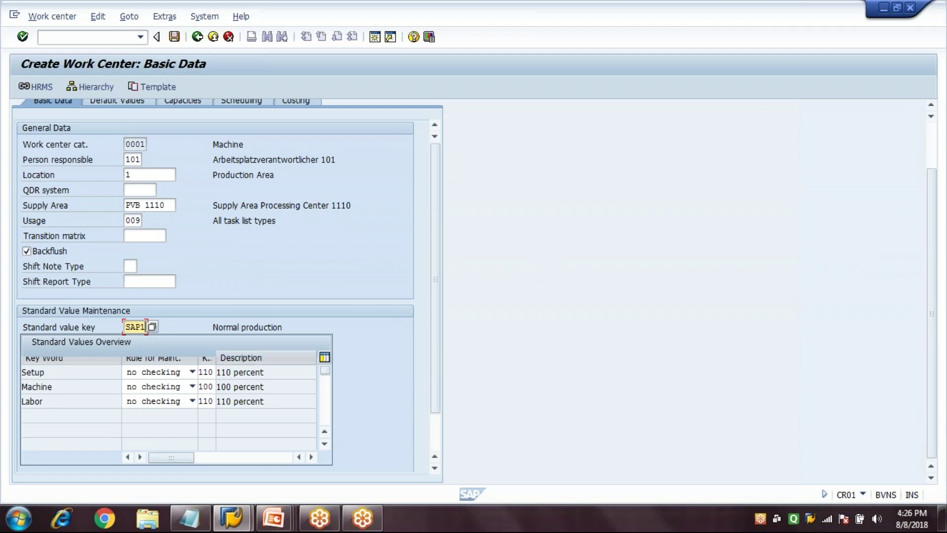
left_click(77, 370)
left_click(65, 406)
Review the work center's operation default values, including control key, standard text key, the available suitability entries and setup type key.
left_click(135, 100)
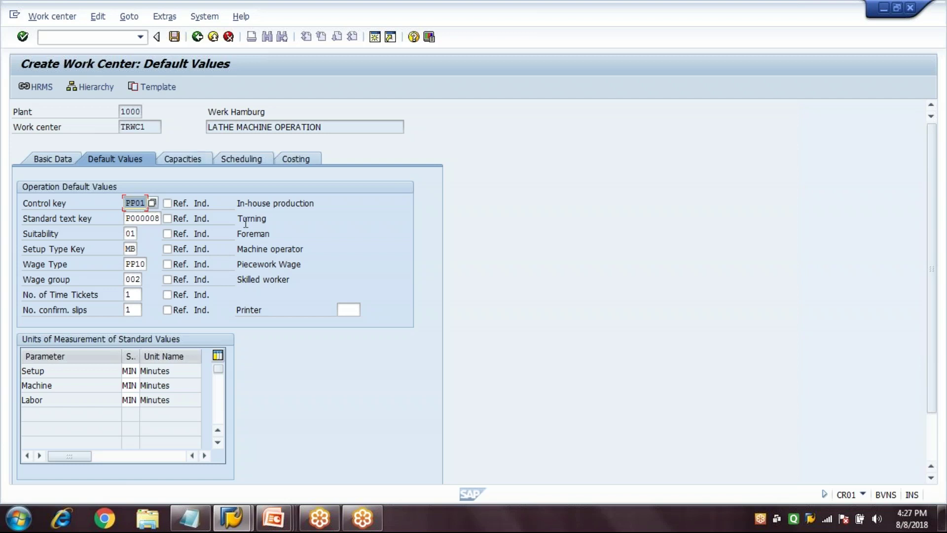
key("Tab")
key("Tab")
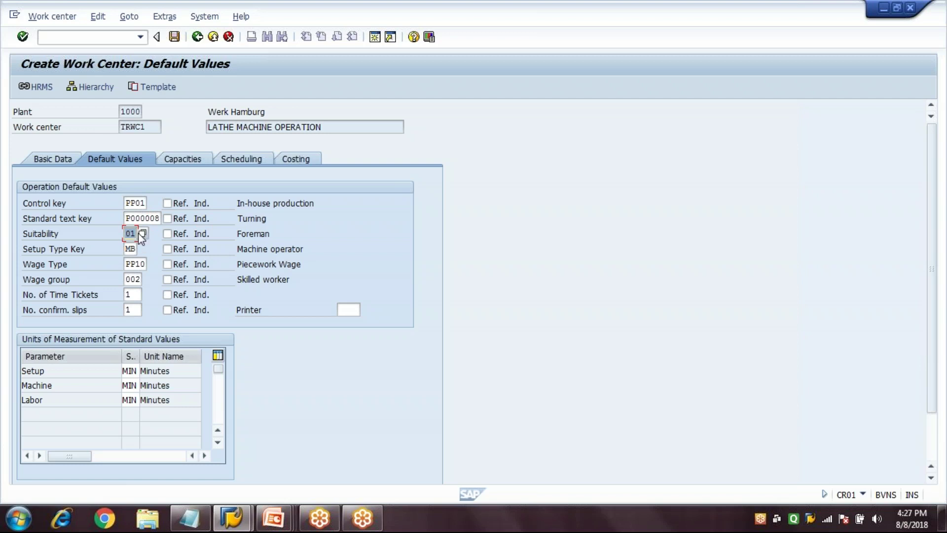
key("Tab")
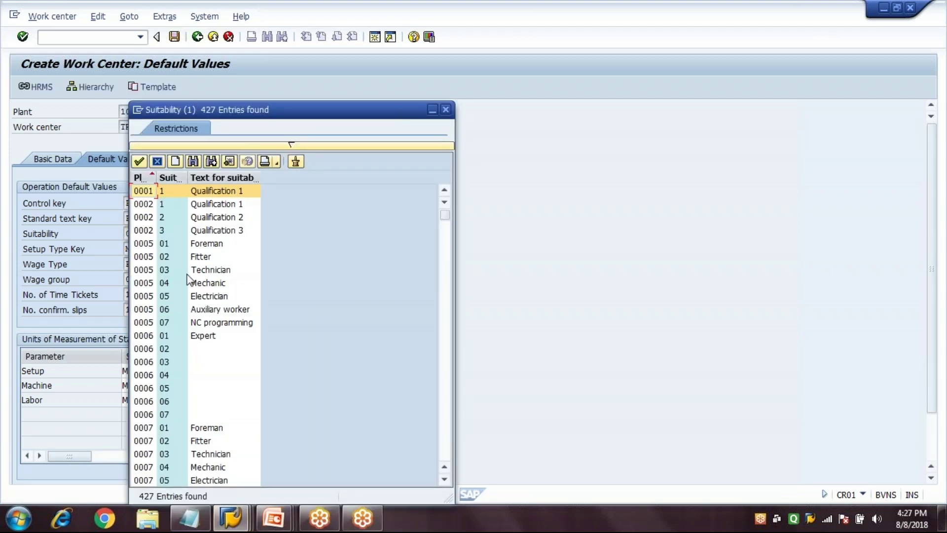
left_click(157, 162)
left_click(128, 250)
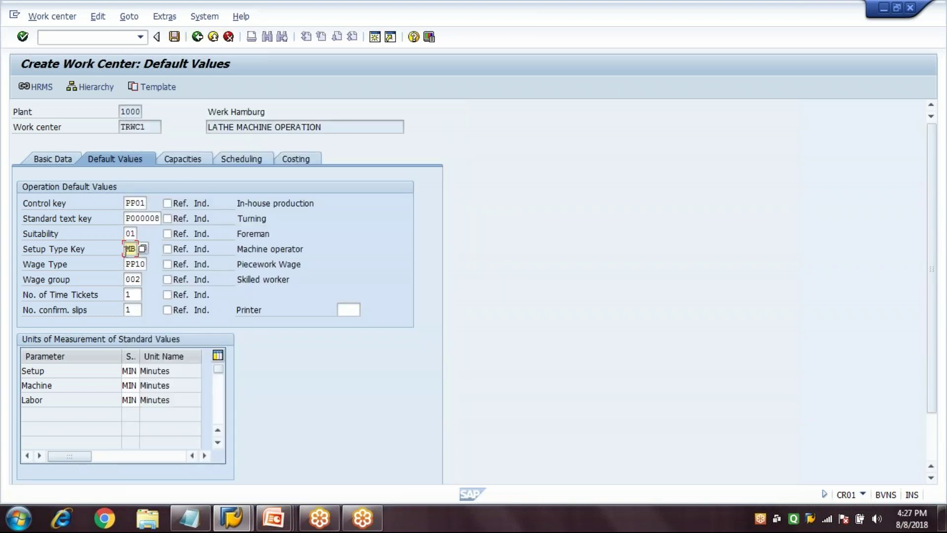
Clear the number of time tickets and the number of confirmation slips in the operation default values.
key("Down")
key("Down")
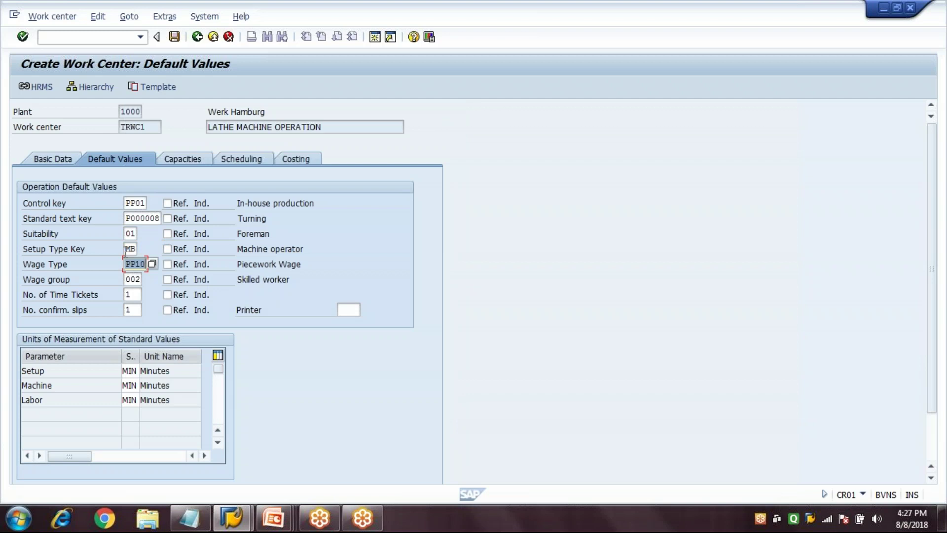
key("Down")
key("BackSpace")
key("Down")
key("Delete")
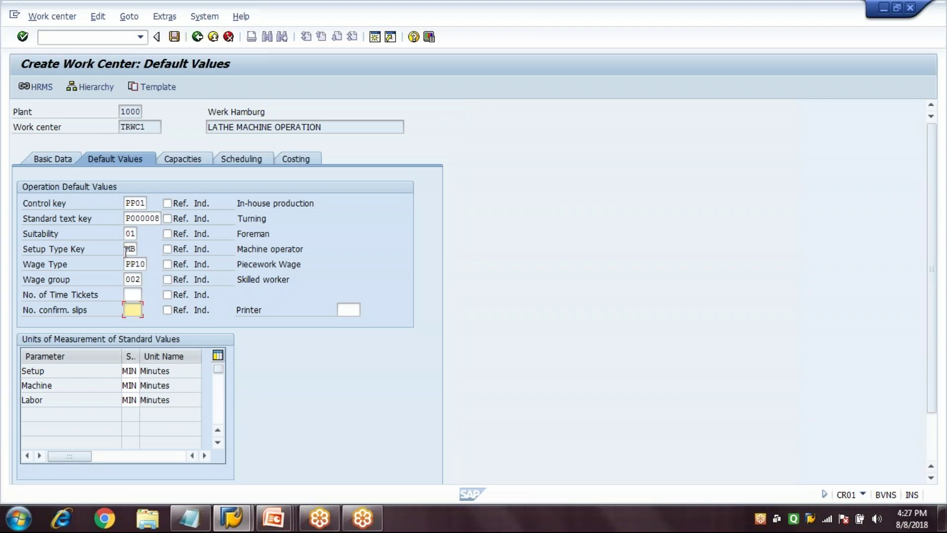
key("Return")
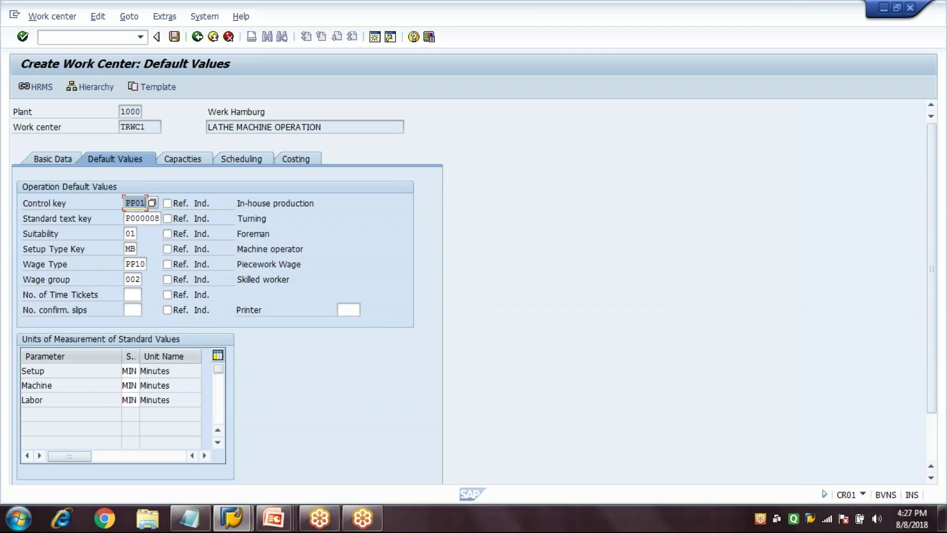
Widen the standard value unit column and set the units for Setup, Machine and Labor to HR.
left_click_drag(140, 369, 169, 370)
left_click(150, 371)
key("BackSpace")
key("BackSpace")
key("BackSpace")
type("HR")
key("Tab")
type("HR")
key("Tab")
type("HR")
key("Return")
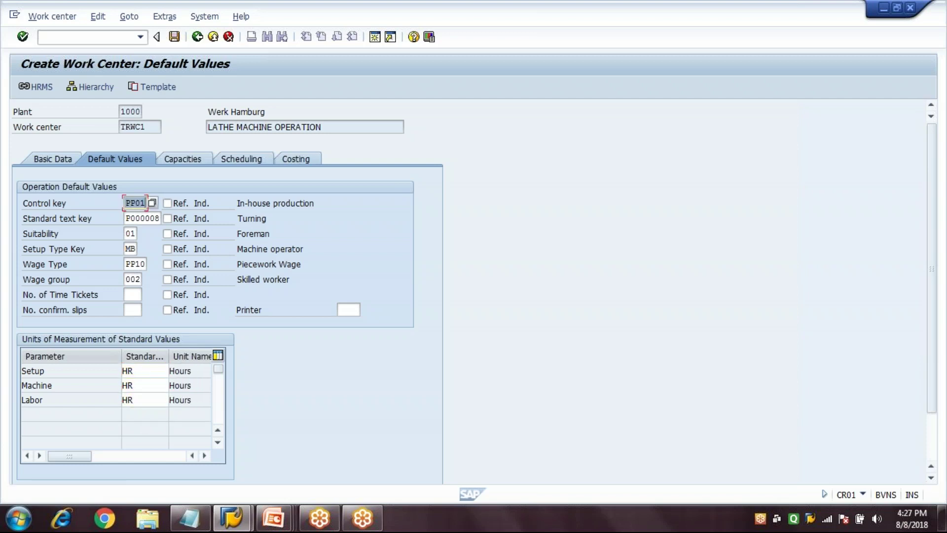
Set the machine capacity's setup, processing and teardown formulas to SAP001, SAP002 and SAP003, and clear its other formula.
left_click(198, 165)
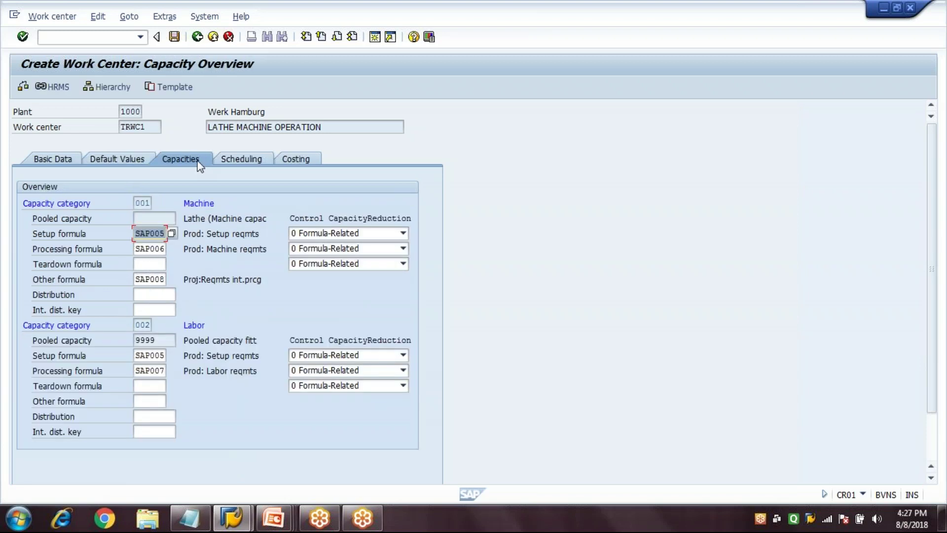
type("SAP001")
key("Tab")
type("SAP002")
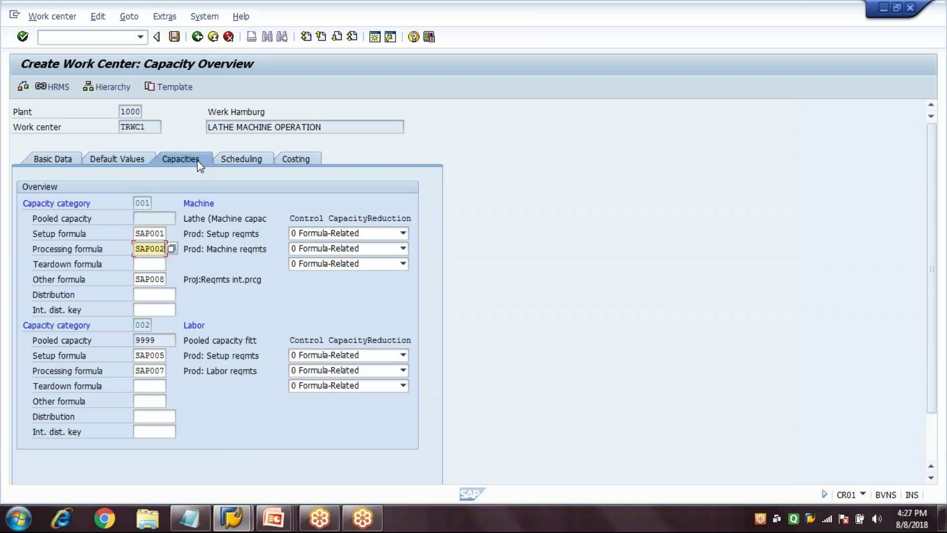
key("Tab")
type("SAP003")
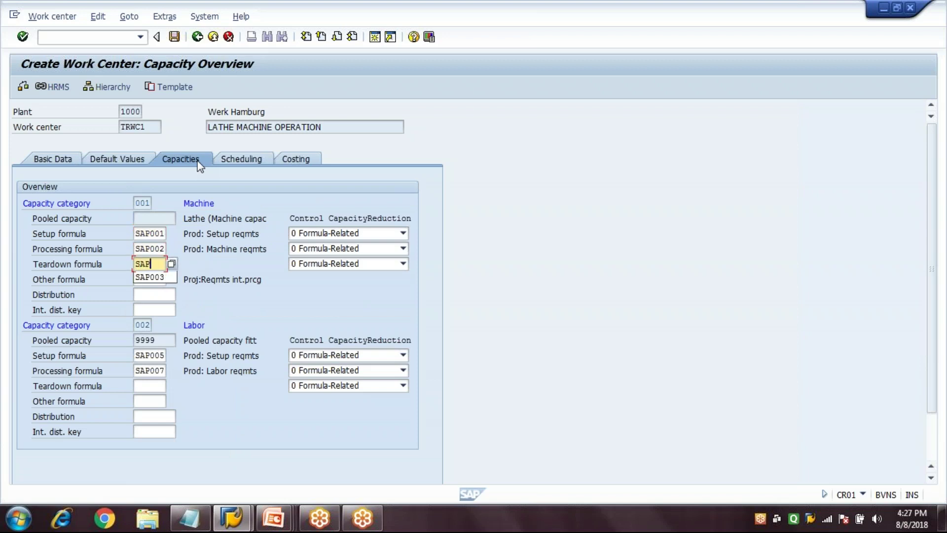
key("Tab")
key("Tab")
key("Delete")
Set the labor capacity's setup, processing and teardown formulas to SAP001, SAP002 and SAP003.
key("Tab")
key("Tab")
key("Tab")
key("Tab")
key("shift+Tab")
key("Tab")
type("SAP001")
key("Tab")
key("Tab")
type("SAP002")
key("Tab")
key("Tab")
type("SAP003")
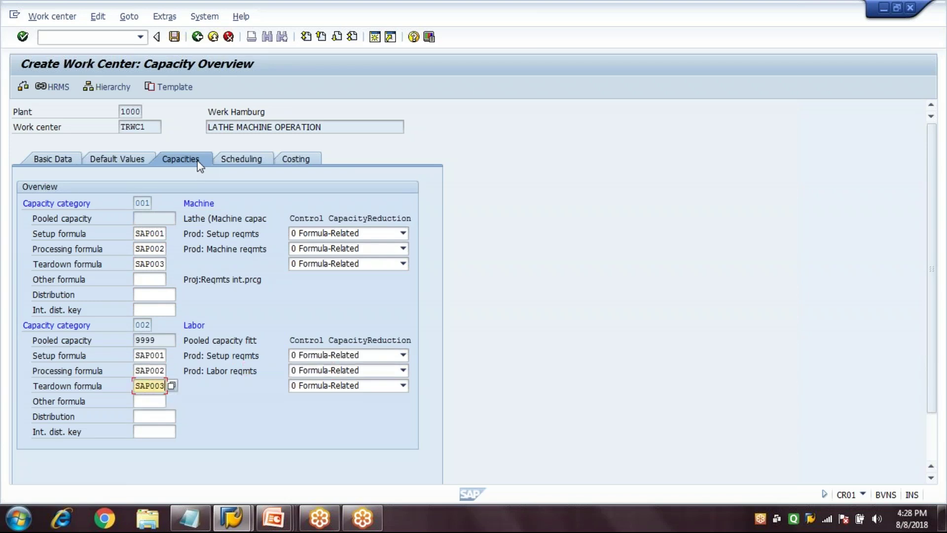
key("Return")
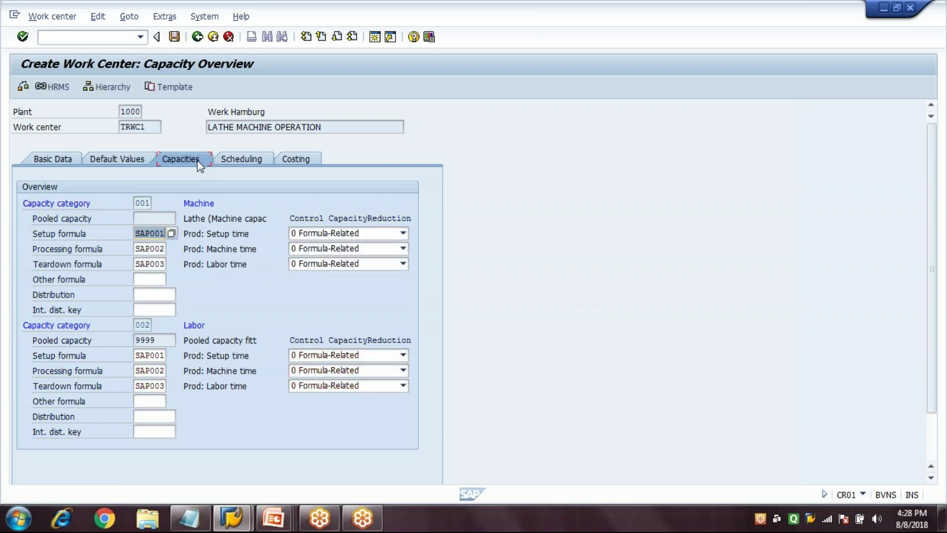
Enter SAP003 as the teardown formula for the execution time in the work center's scheduling data.
left_click(255, 160)
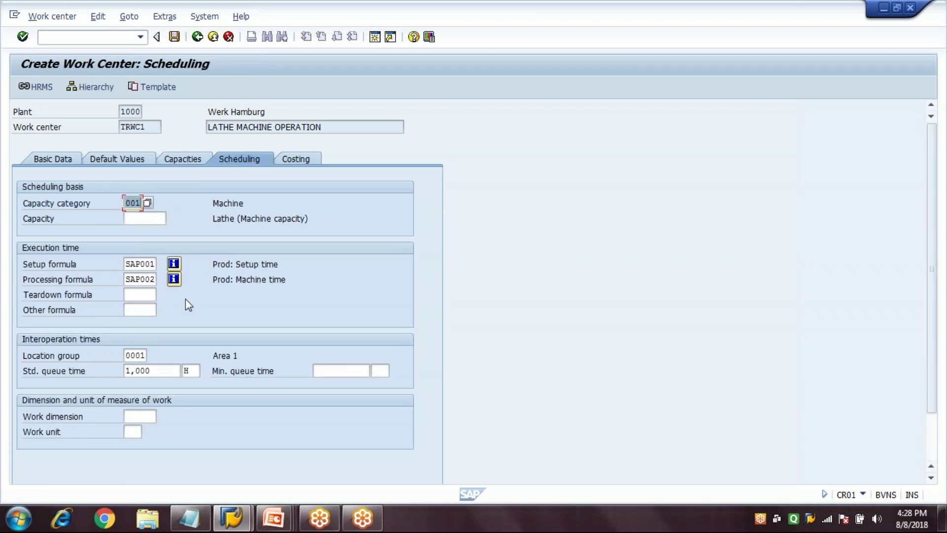
left_click(140, 295)
type("SAP003")
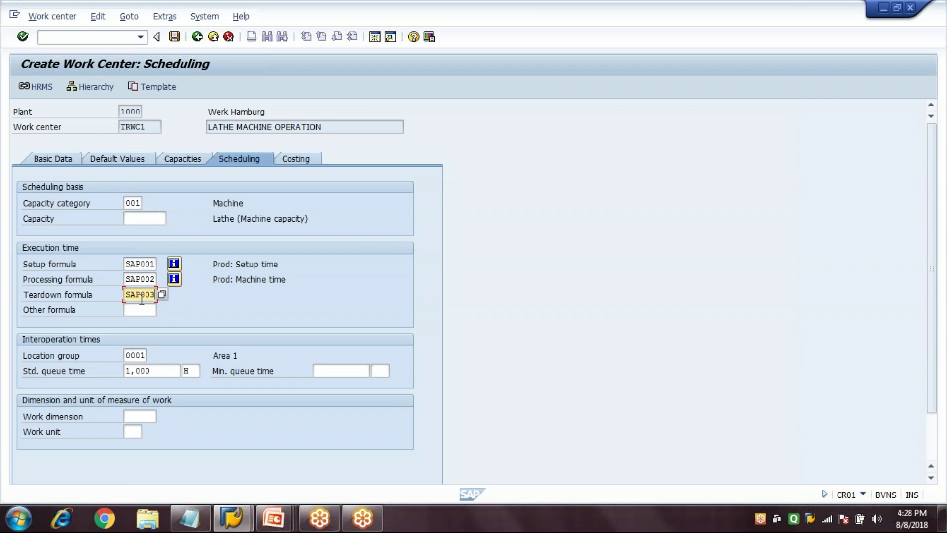
key("Return")
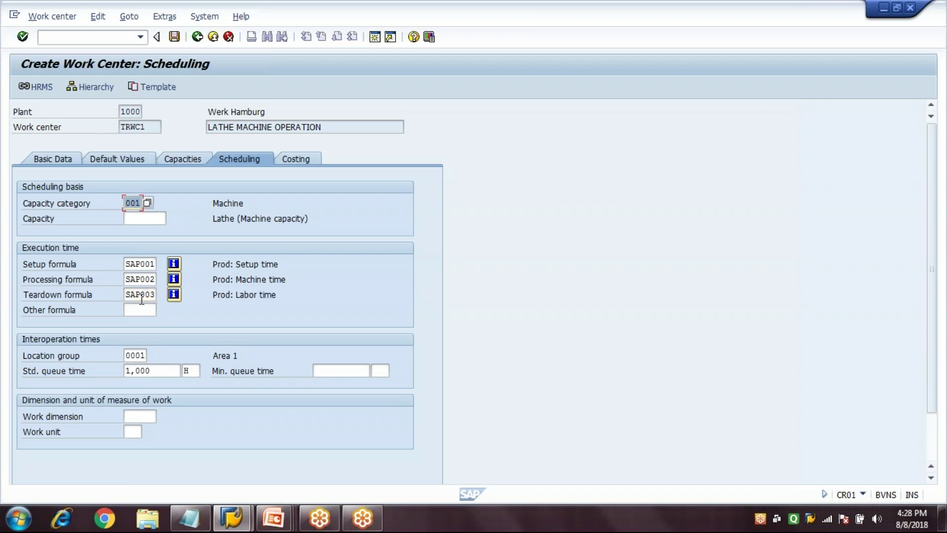
Display the definition of the machine capacity's processing formula SAP002, examine its terms, and close it.
left_click(179, 162)
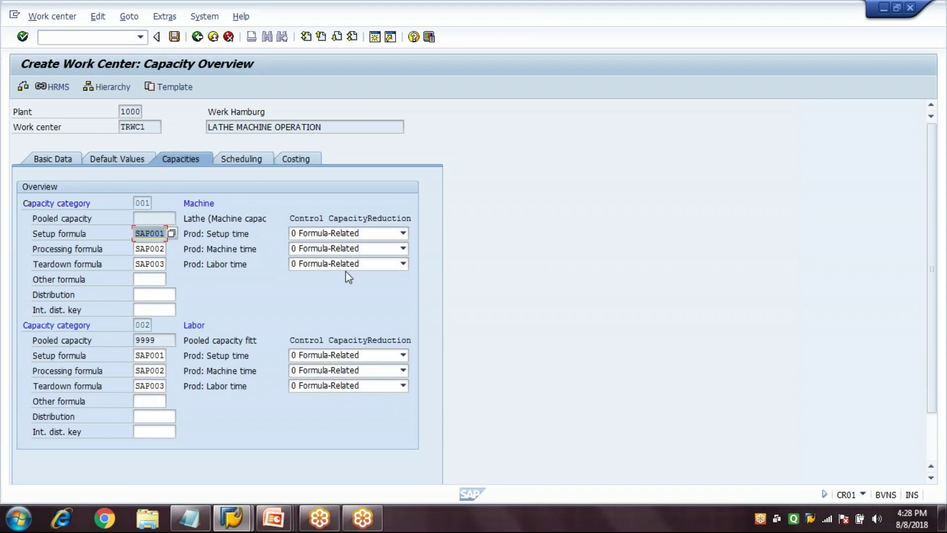
left_click_drag(933, 229, 934, 275)
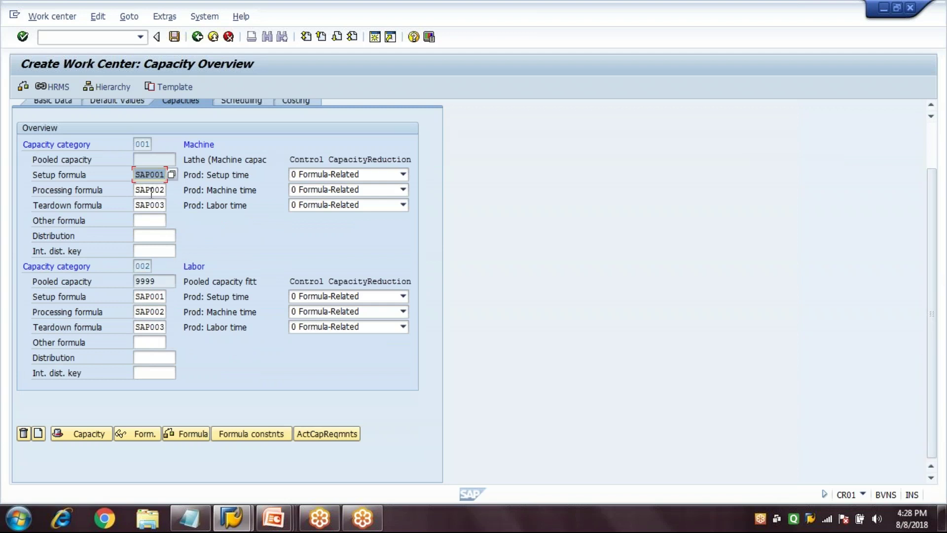
left_click(150, 190)
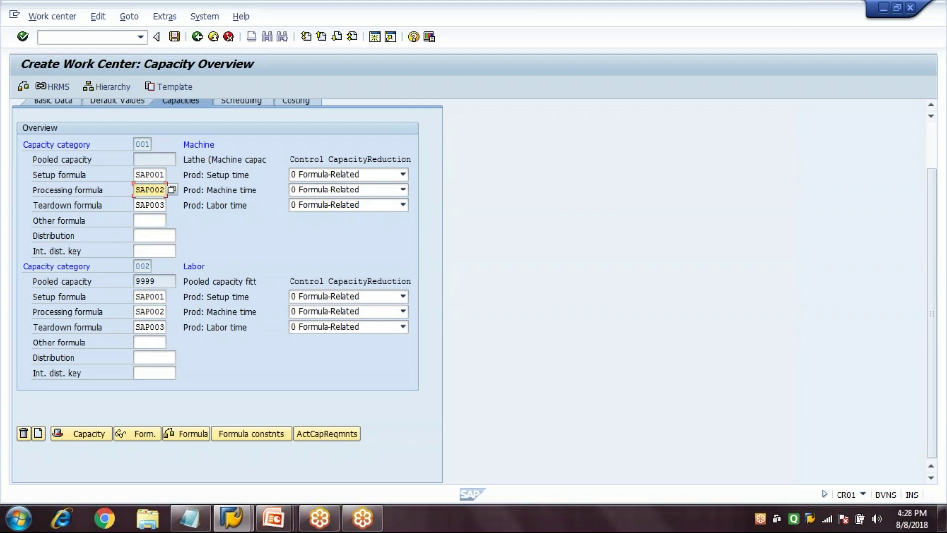
left_click(140, 431)
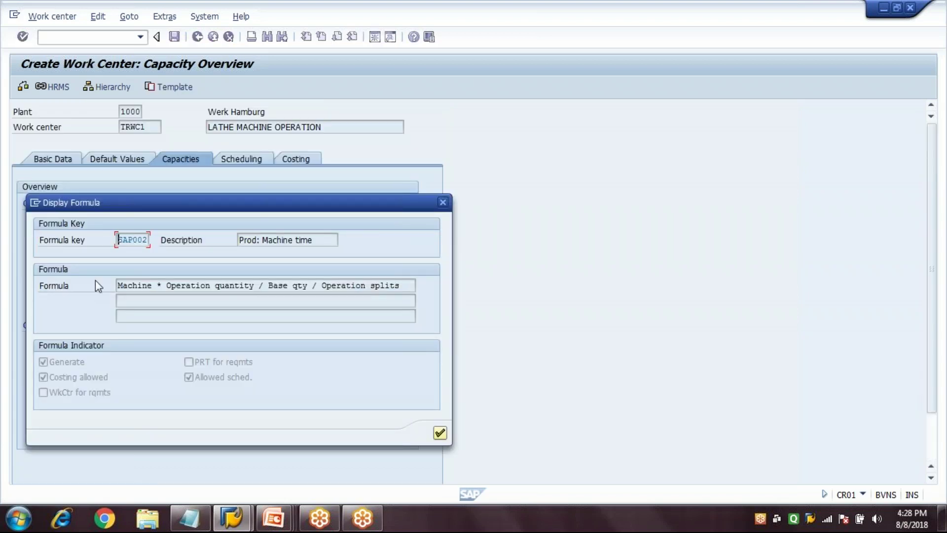
left_click(137, 285)
left_click(370, 287)
left_click(440, 433)
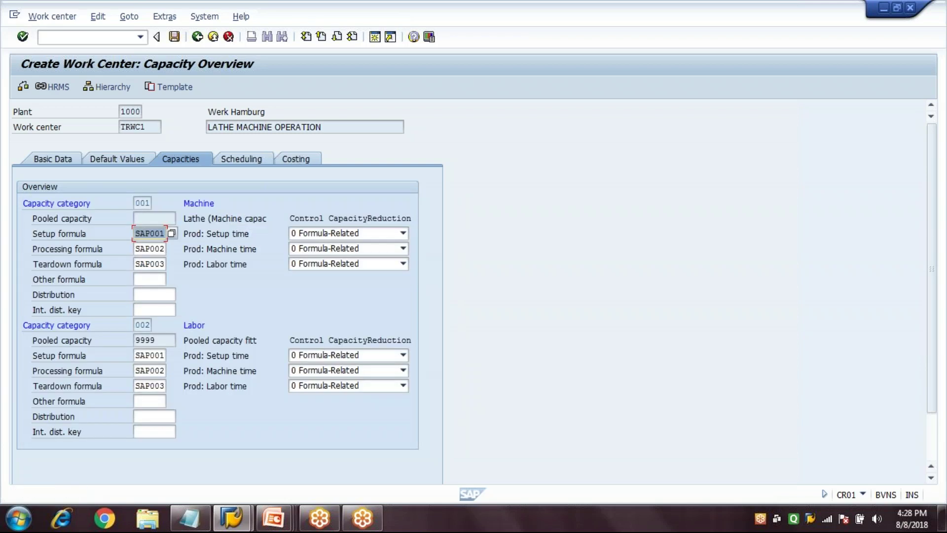
Display the definition of the machine capacity's teardown formula SAP003, examine its terms, and close it.
left_click(148, 264)
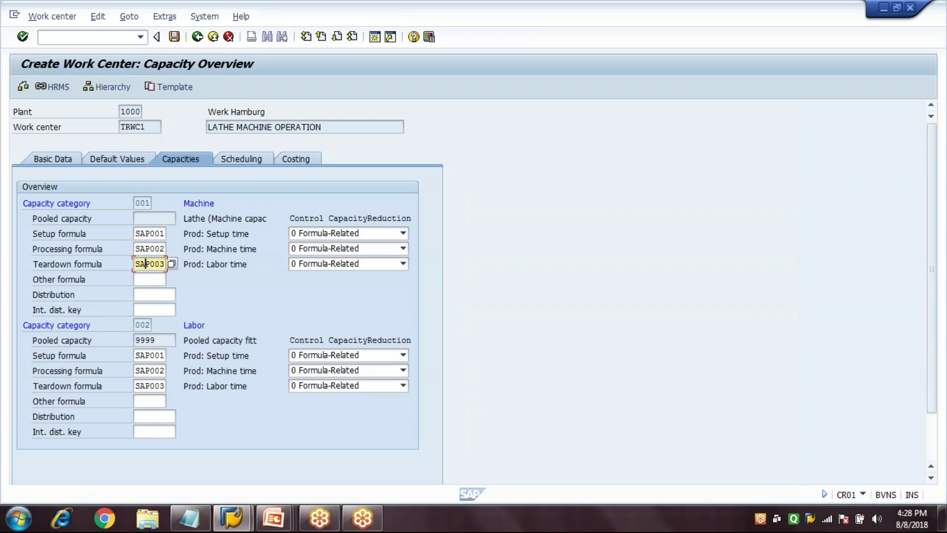
scroll(343, 424, "down", 3)
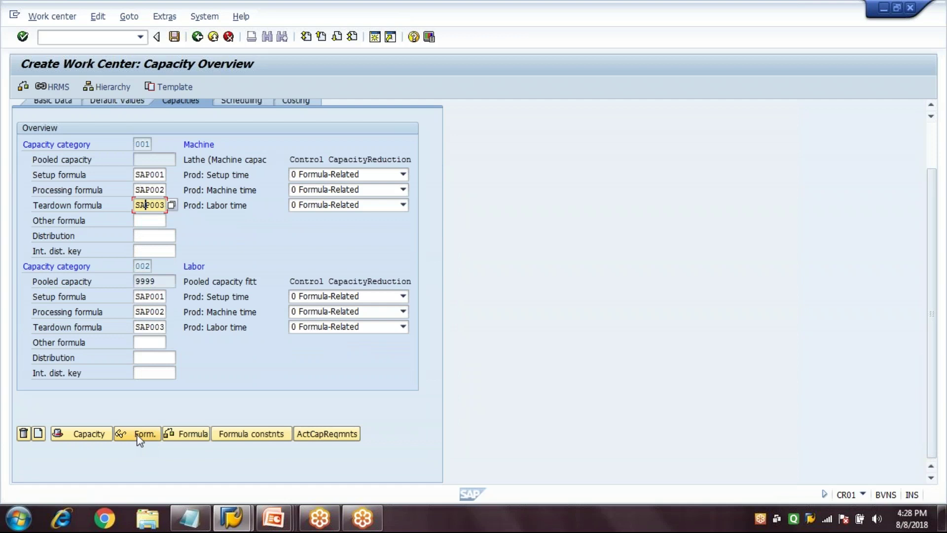
left_click(138, 435)
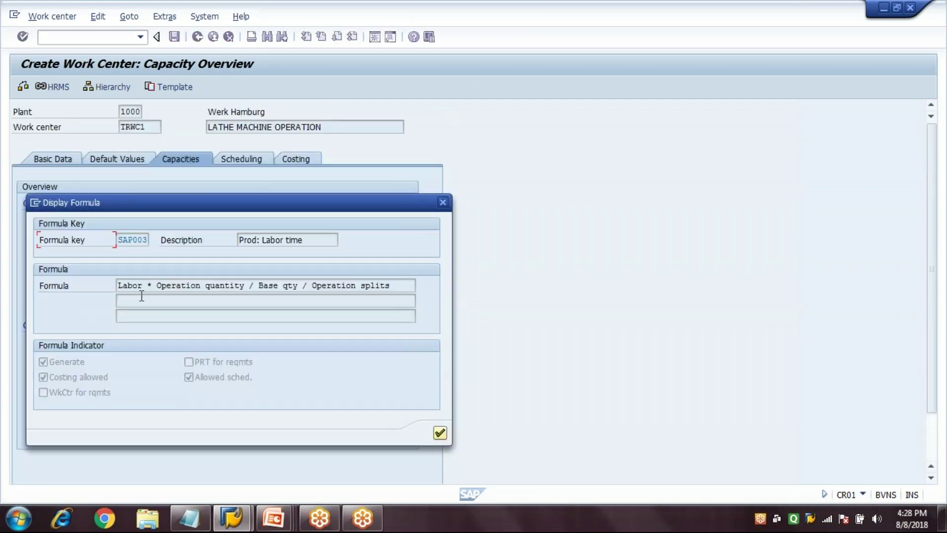
left_click(198, 286)
left_click(274, 286)
left_click(342, 287)
left_click(443, 202)
Set the validity start date of the work center's cost center assignment to 08.08.2018.
left_click(241, 160)
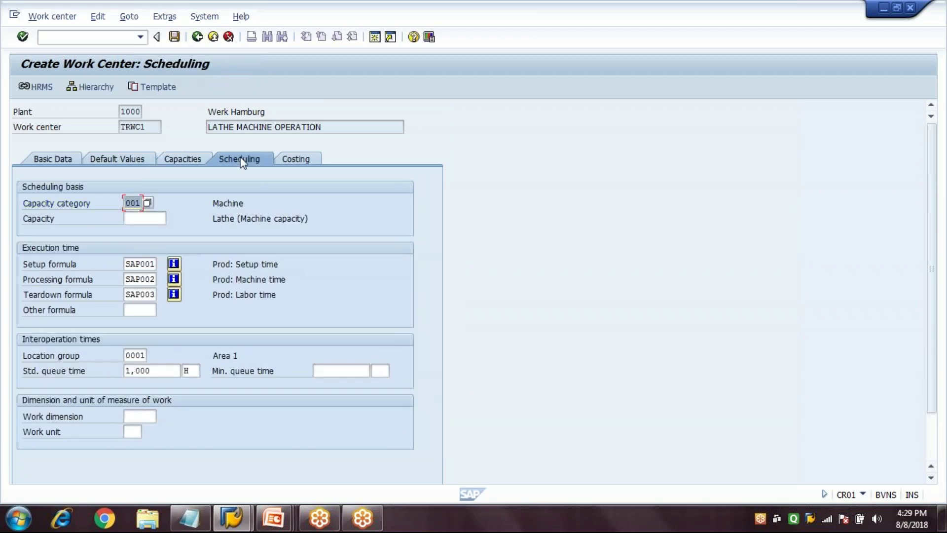
left_click(291, 157)
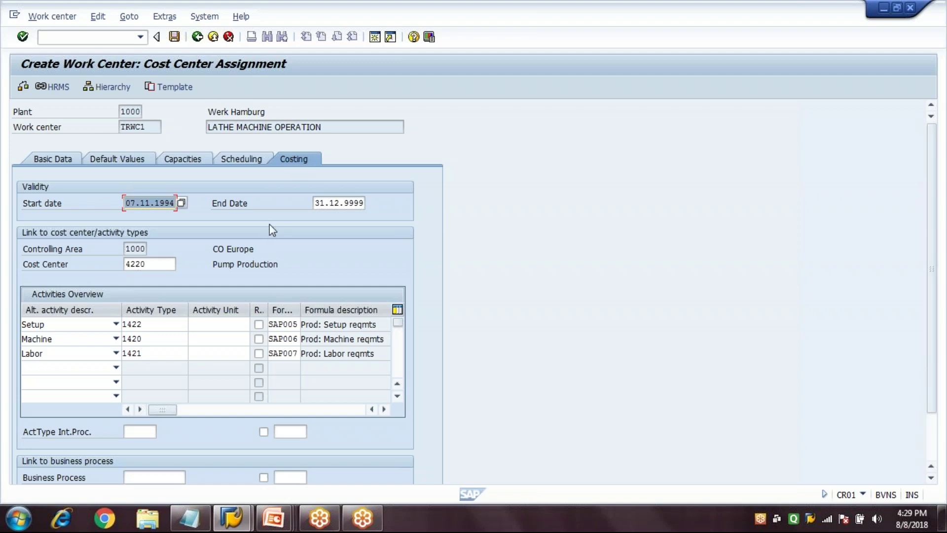
type("08.08.2018")
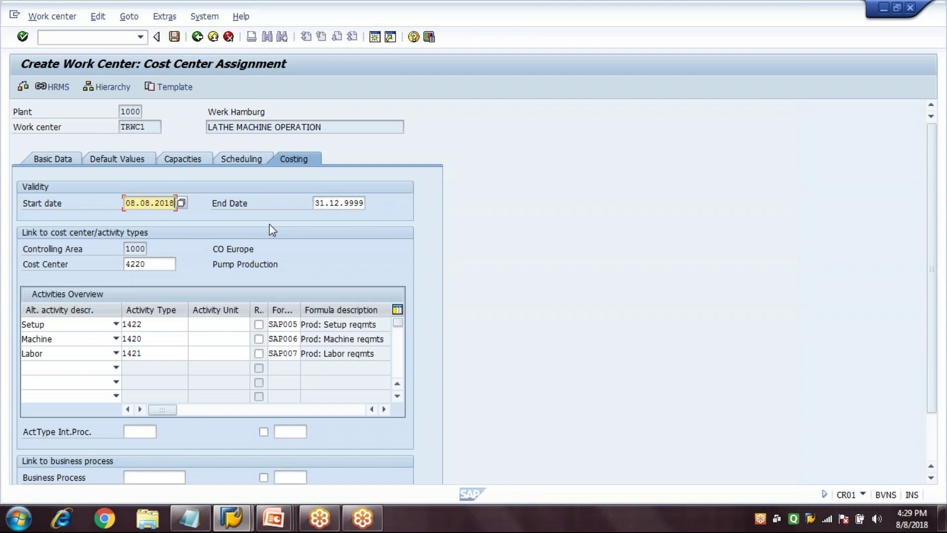
key("Tab")
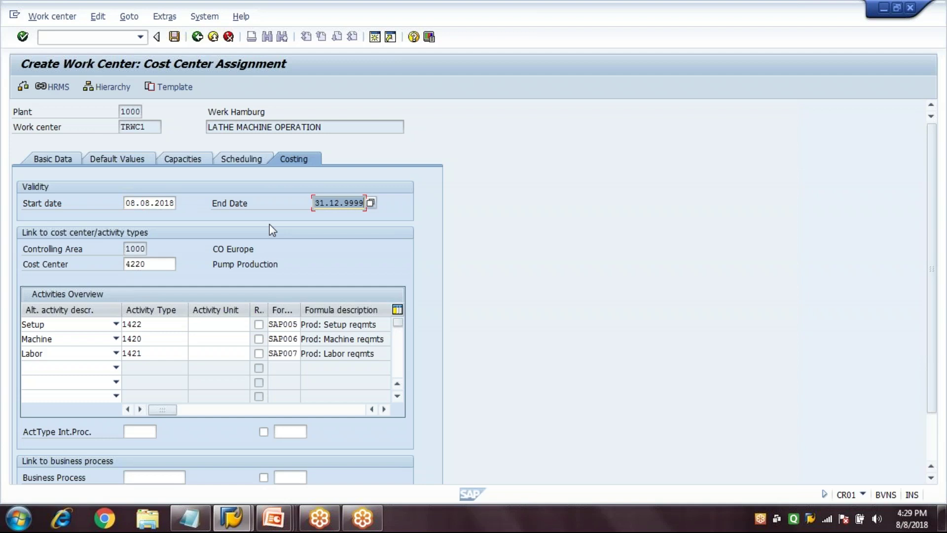
Review the end date, controlling area, cost center and the Setup, Machine and Labor activity types in the cost center assignment.
key("End")
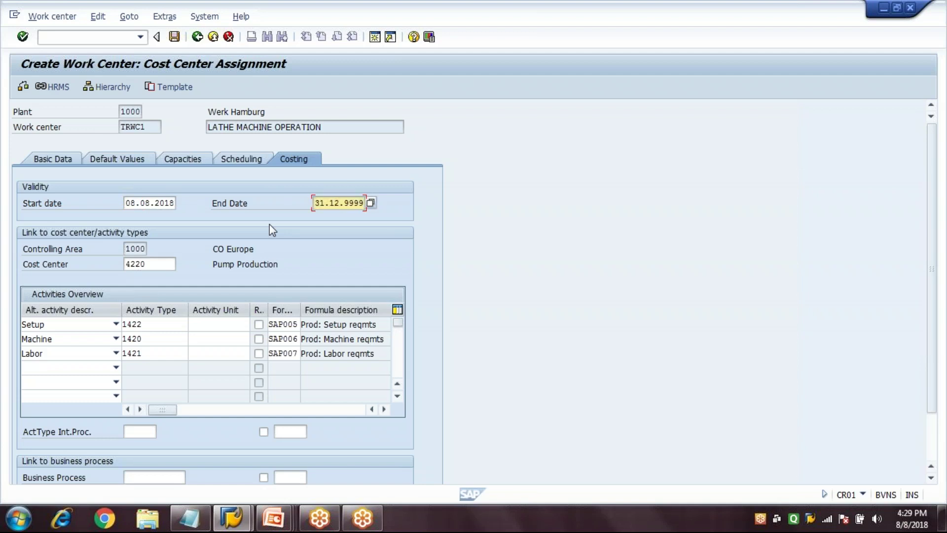
key("Tab")
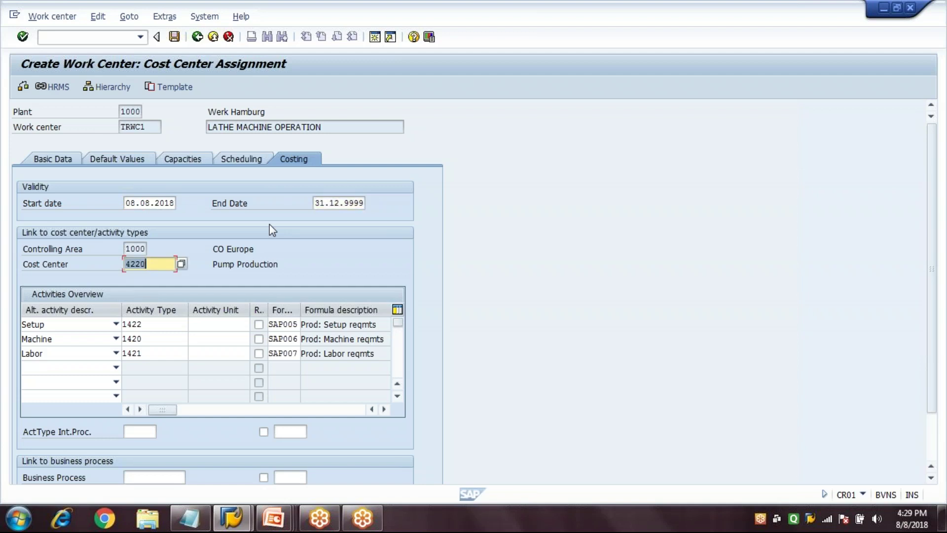
left_click(127, 249)
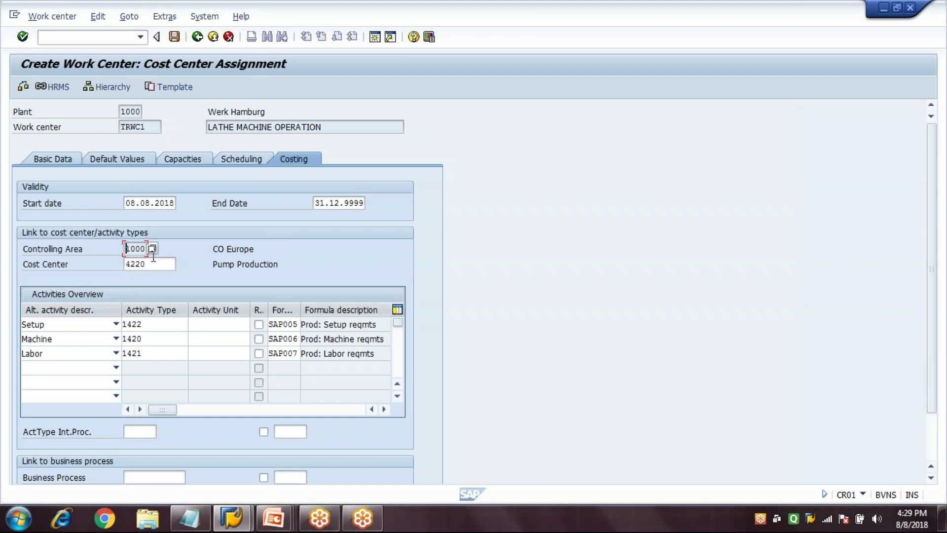
key("Tab")
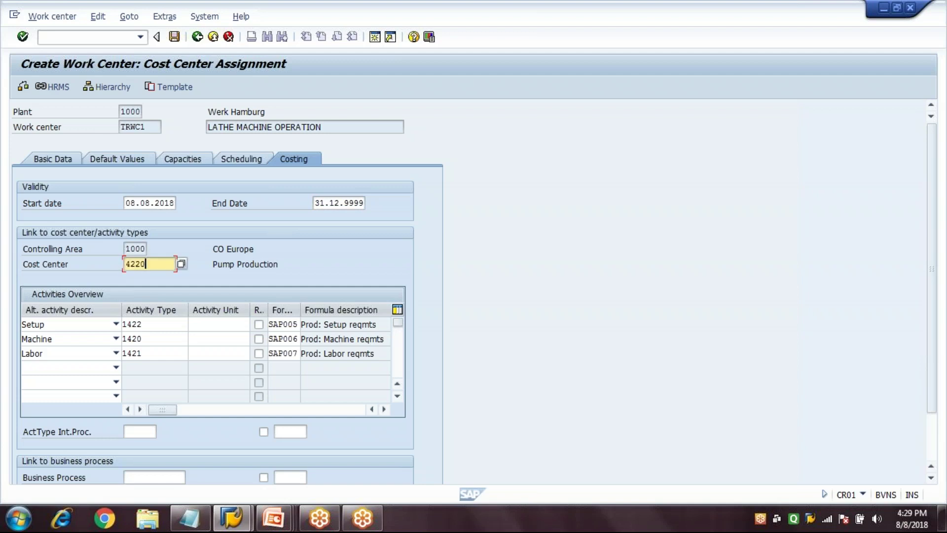
left_click(158, 324)
left_click(155, 340)
left_click(151, 355)
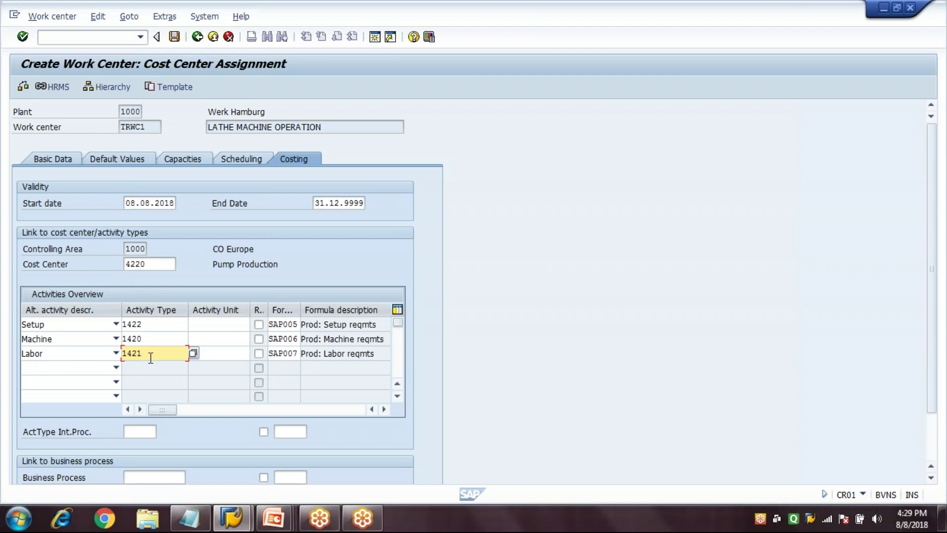
left_click(153, 324)
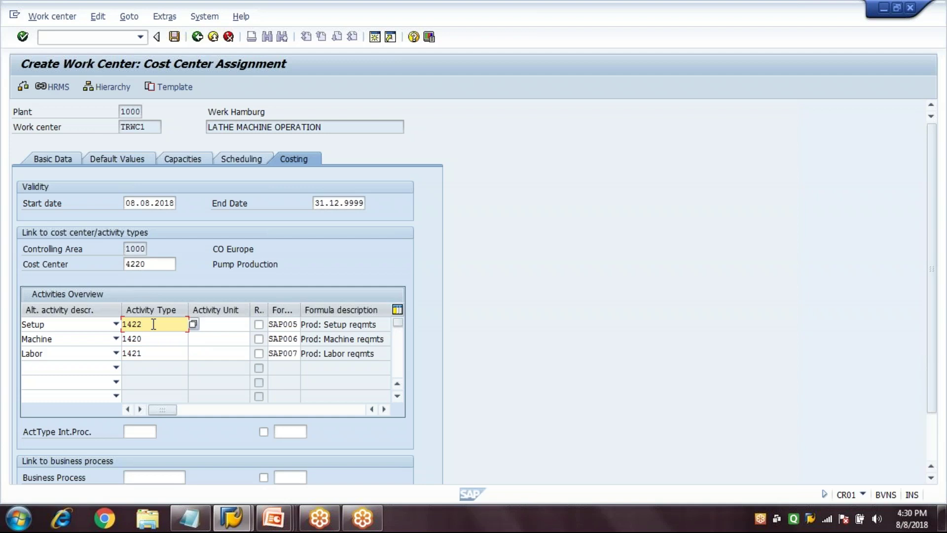
Set the costing formula keys to SAP001 for Setup, SAP002 for Machine and SAP003 for Labor.
left_click_drag(247, 322, 206, 326)
left_click_drag(256, 311, 295, 309)
left_click(275, 328)
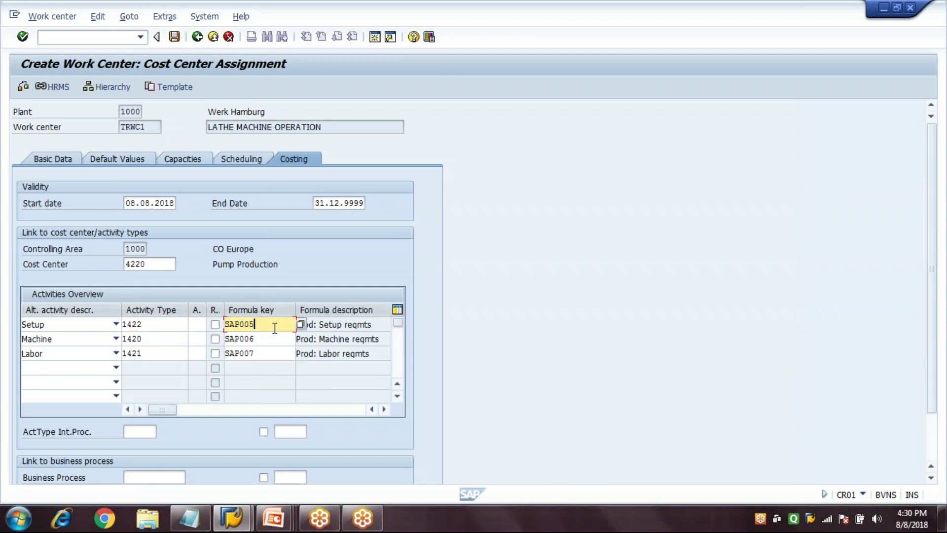
key("BackSpace")
type("1")
key("Down")
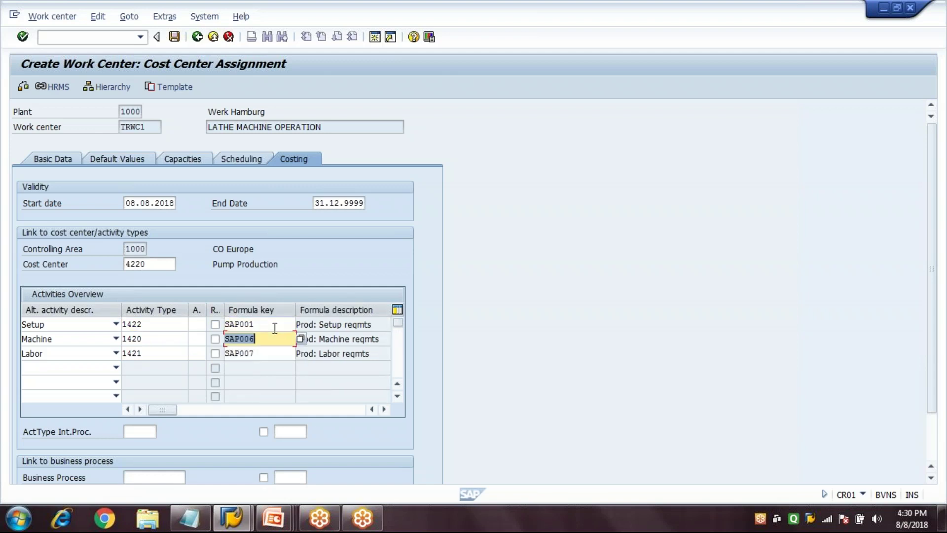
key("BackSpace")
type("2")
key("Down")
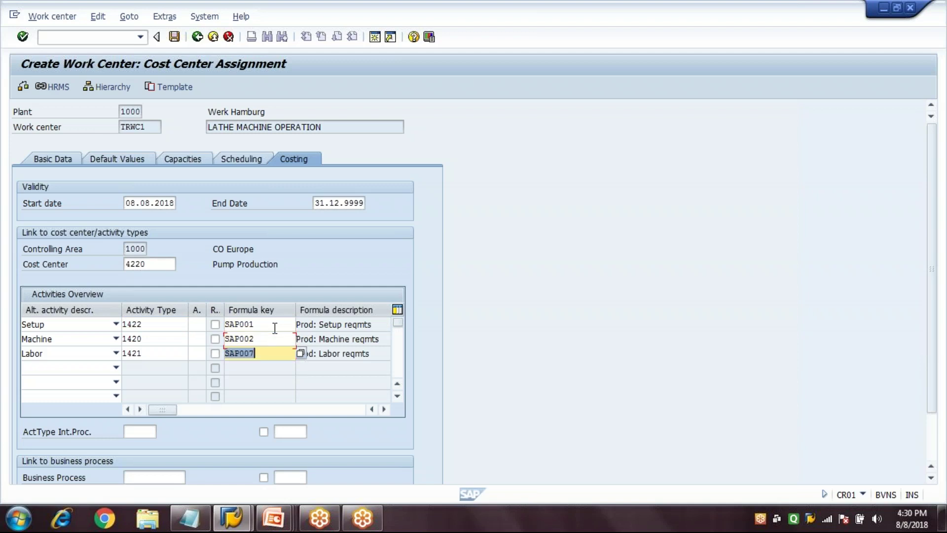
key("BackSpace")
type("3")
key("Down")
key("Return")
left_click(275, 328)
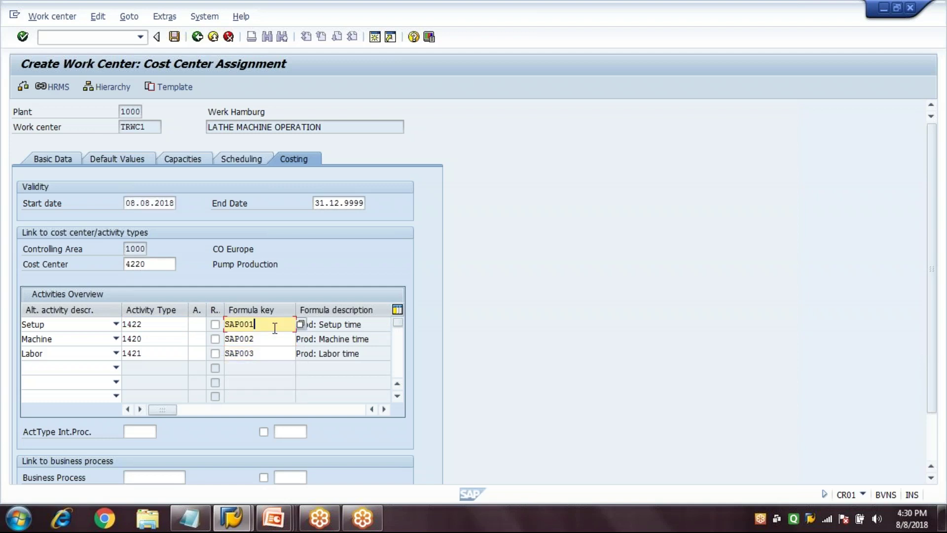
left_click(272, 340)
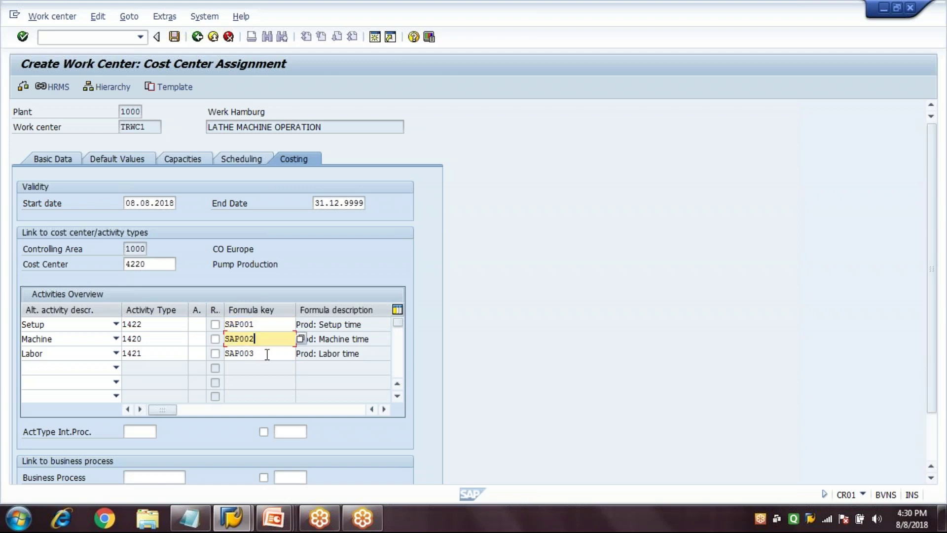
left_click(267, 354)
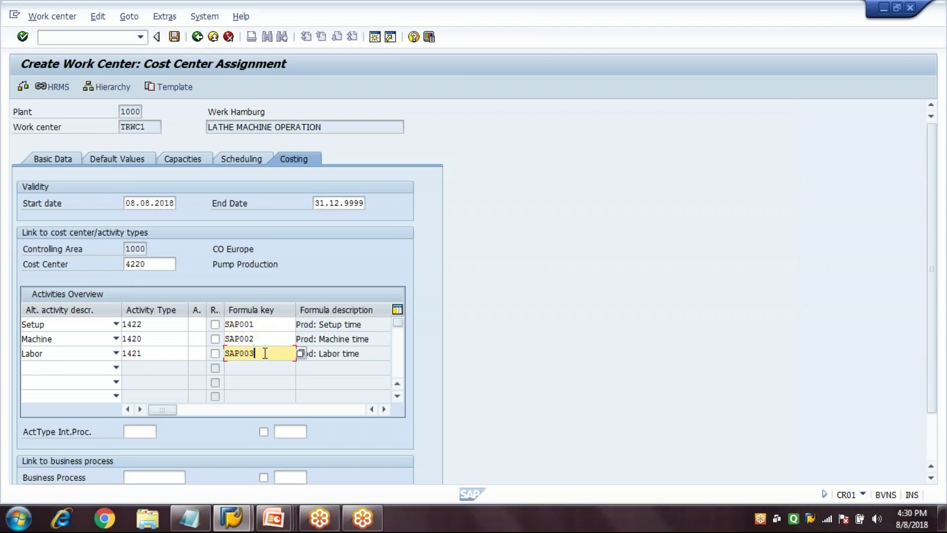
From the capacity overview's HR assignment, create an HR work center with the object abbreviation TRWC1.
left_click(207, 160)
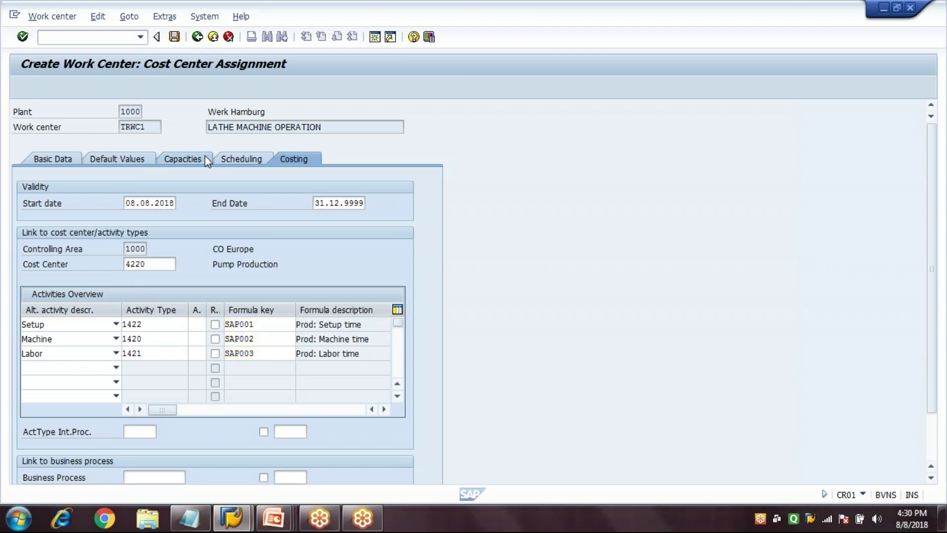
left_click(143, 204)
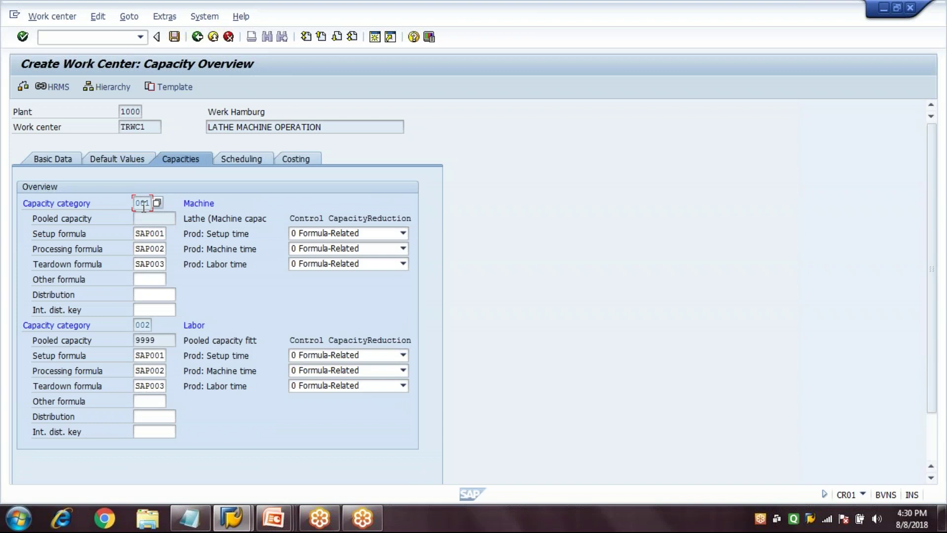
left_click(329, 129)
left_click(56, 91)
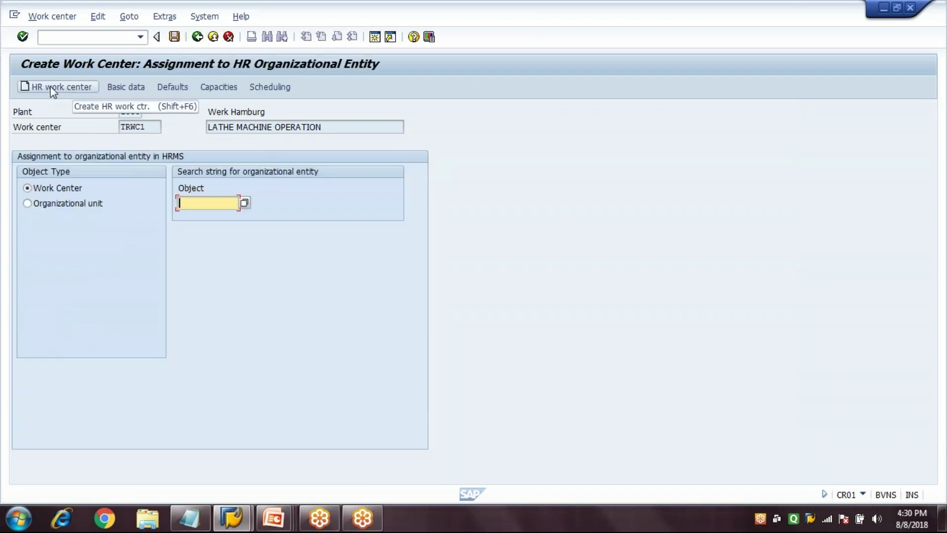
left_click(52, 89)
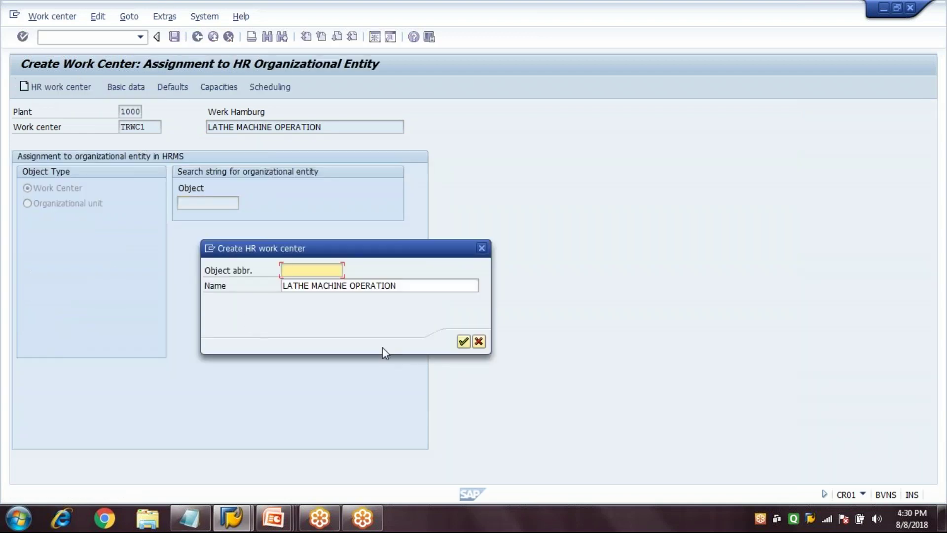
type("TRWC1")
key("Return")
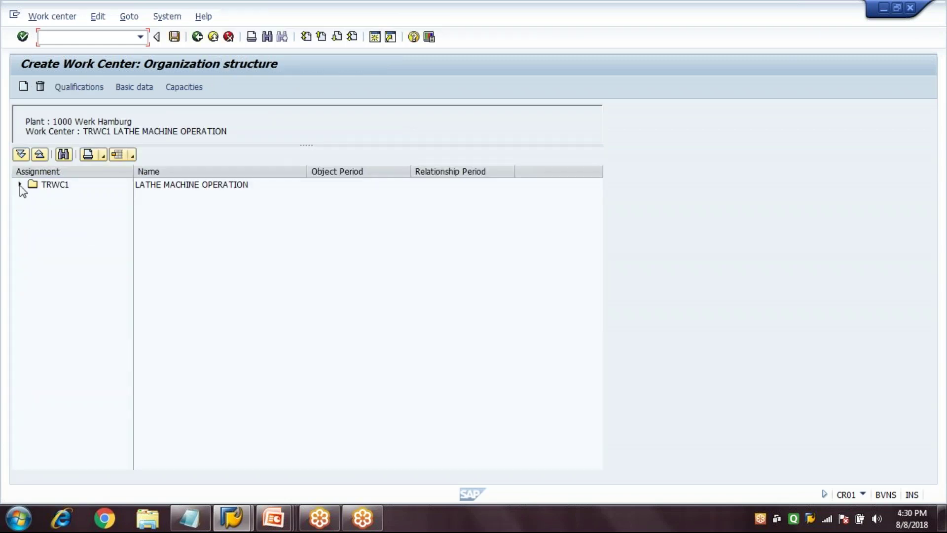
left_click(20, 185)
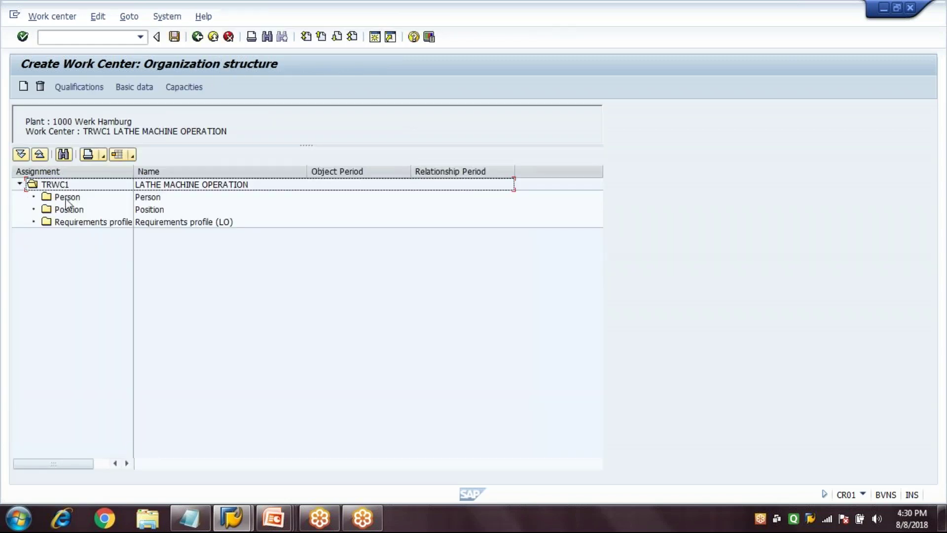
left_click(67, 197)
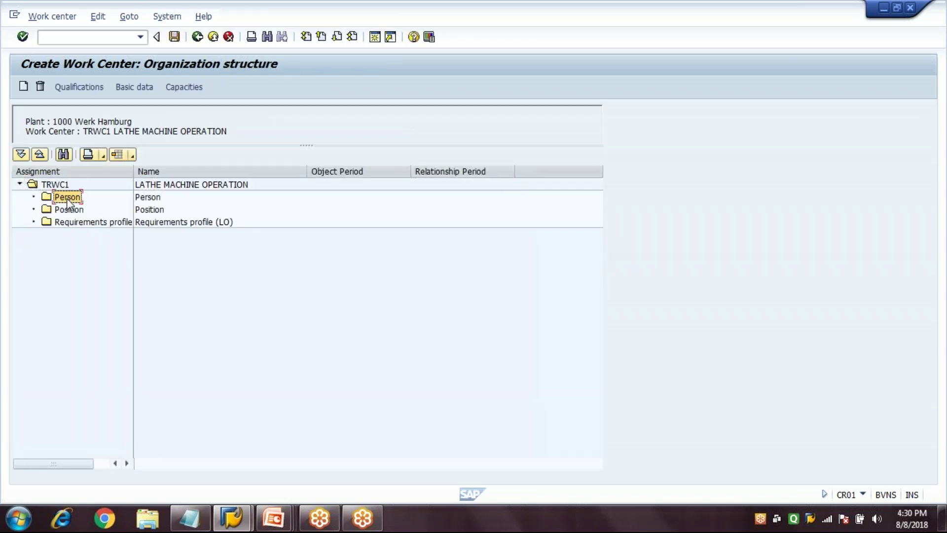
left_click(22, 86)
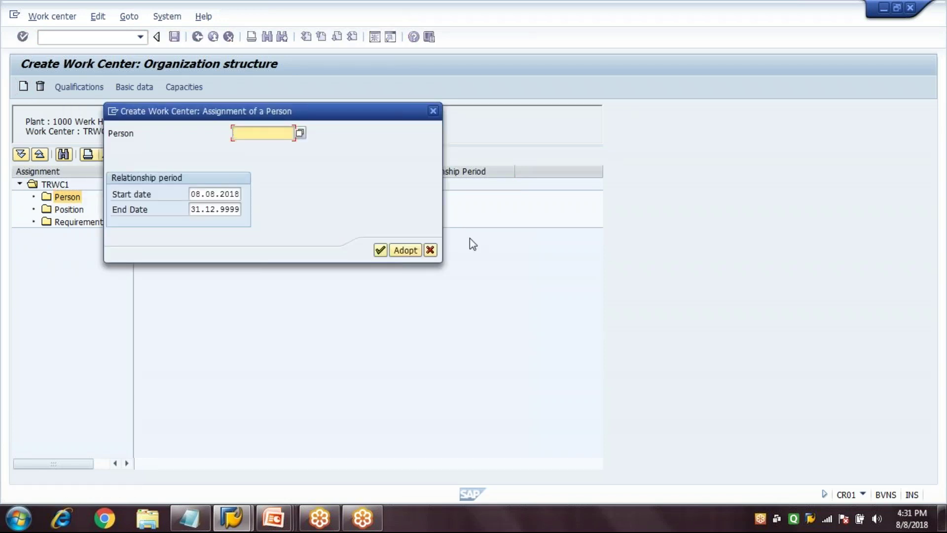
left_click(430, 250)
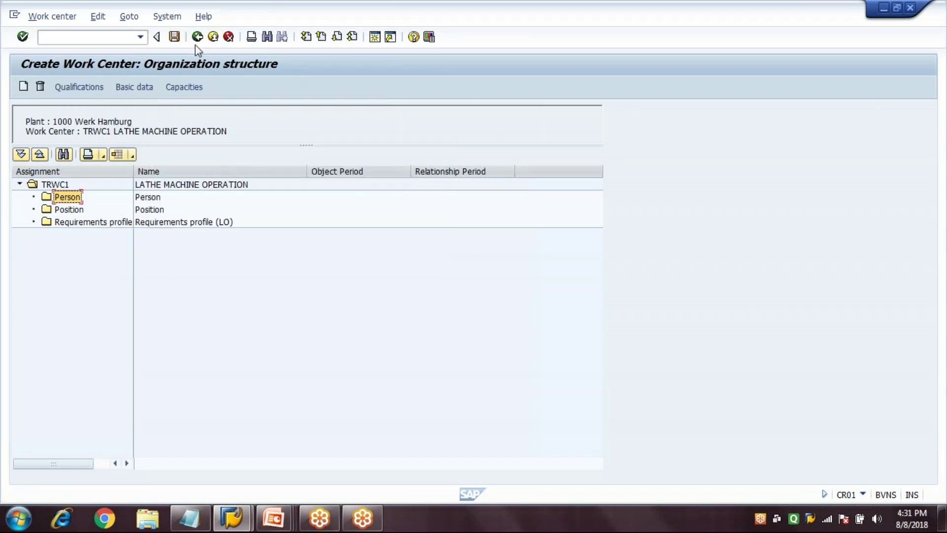
left_click(196, 44)
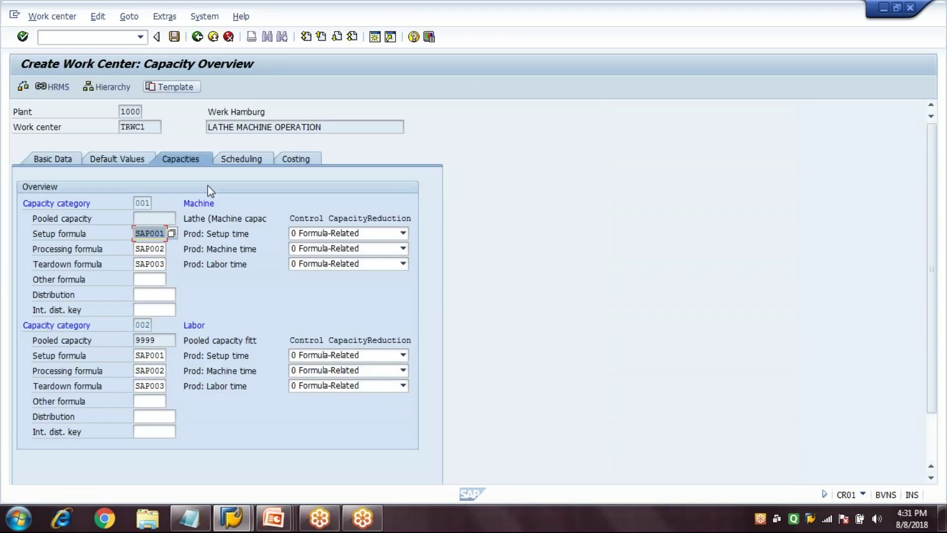
Open the header of machine capacity 001 and examine its start, finish, breaks, operating time, number of individual capacities and total capacity.
left_click(146, 203)
key("shift+Tab")
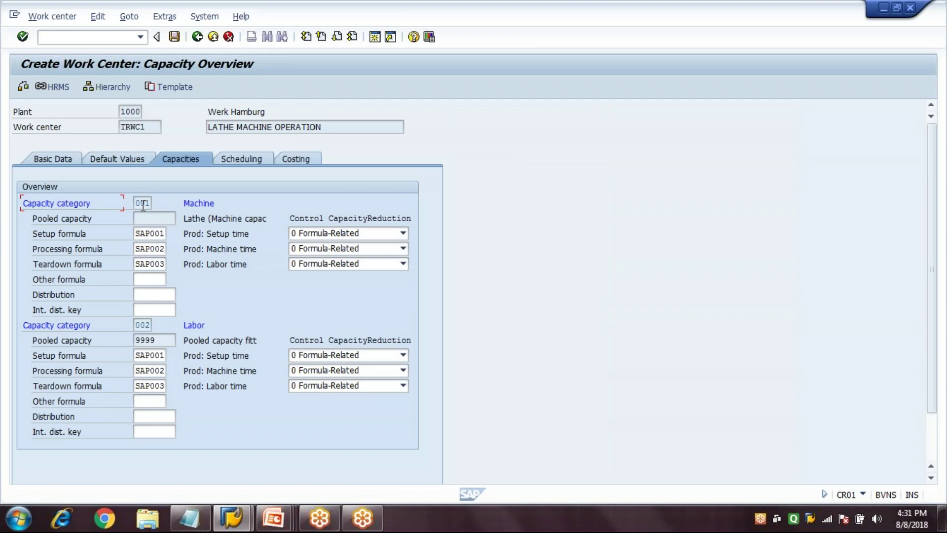
double_click(143, 204)
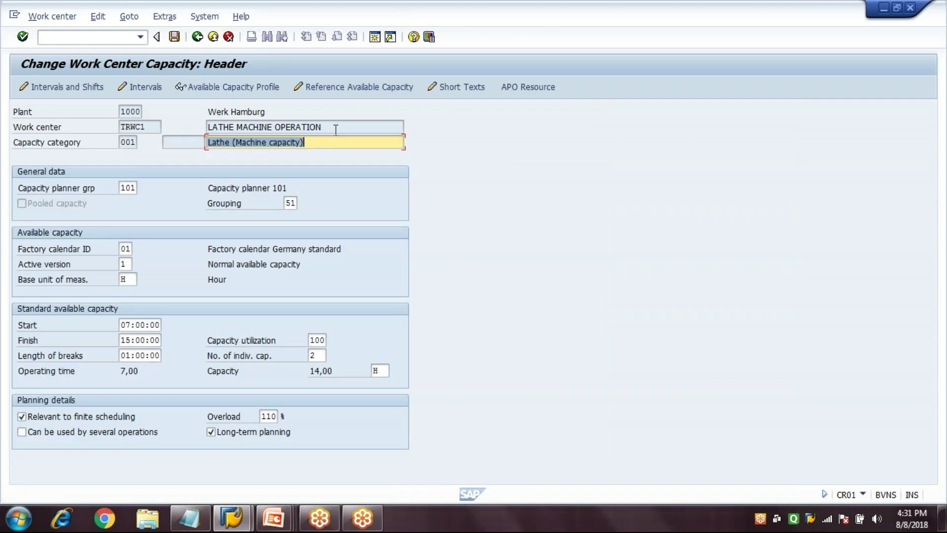
left_click(335, 129)
left_click_drag(334, 128, 208, 127)
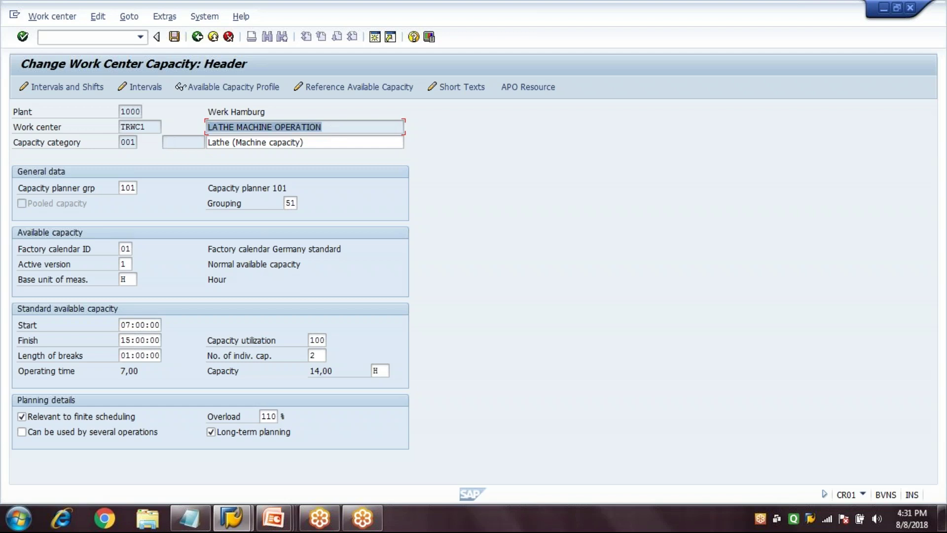
left_click(224, 127)
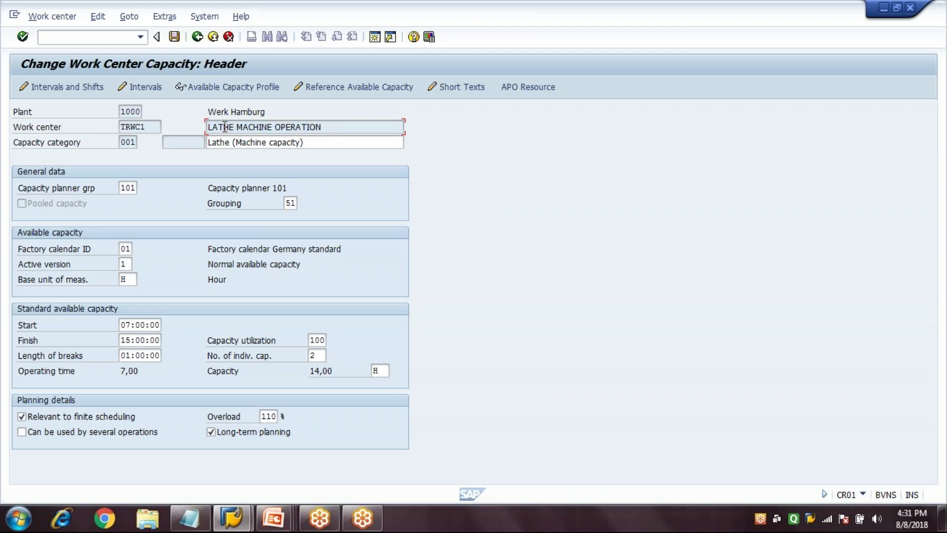
left_click(120, 325)
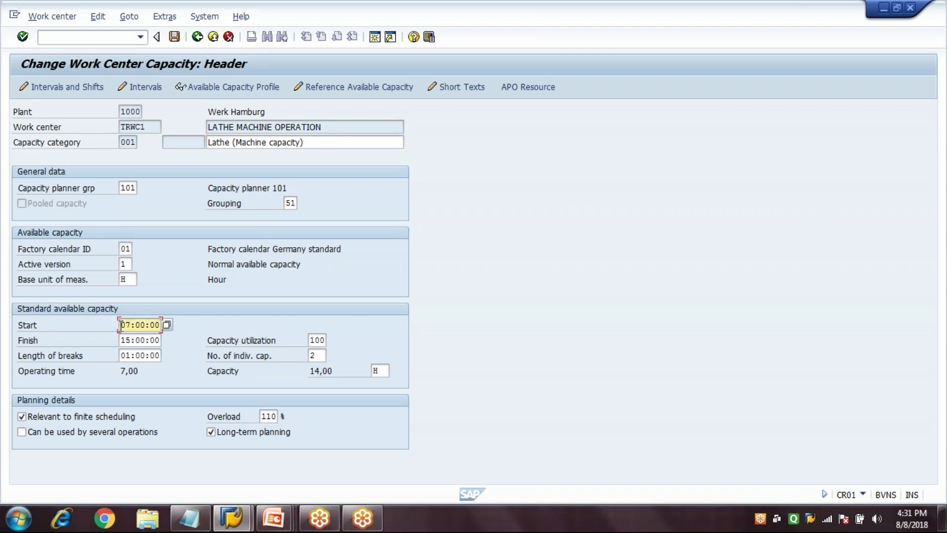
left_click(123, 341)
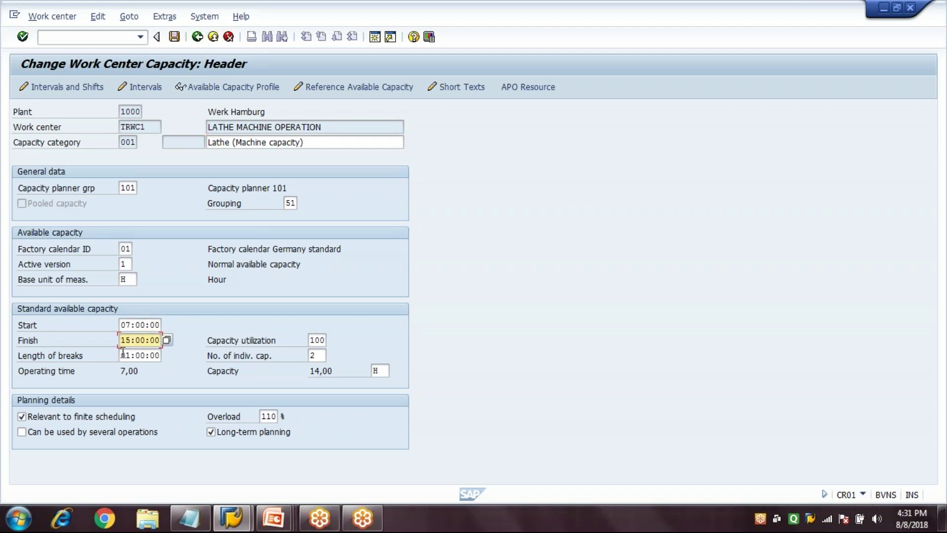
left_click(123, 357)
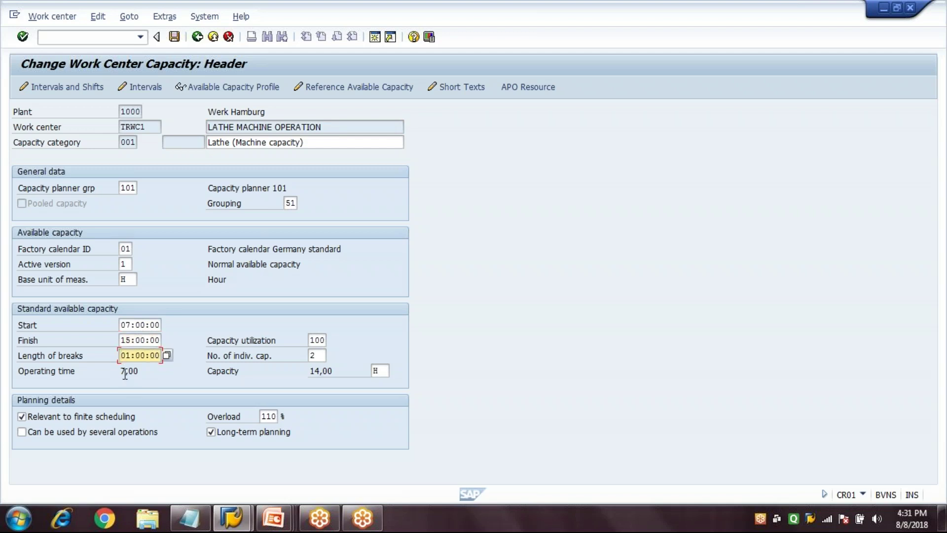
left_click(256, 359)
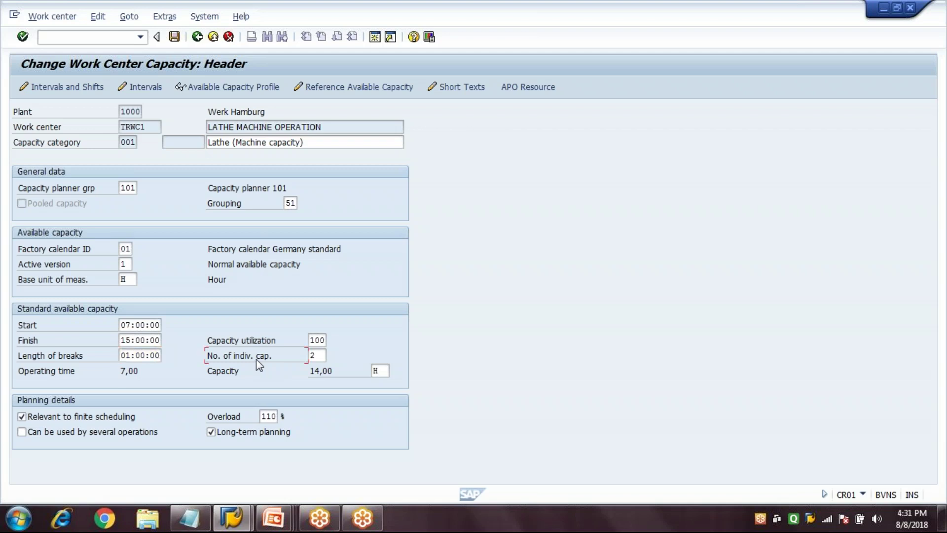
left_click(322, 352)
left_click(128, 372)
left_click_drag(311, 373, 385, 369)
left_click(385, 370)
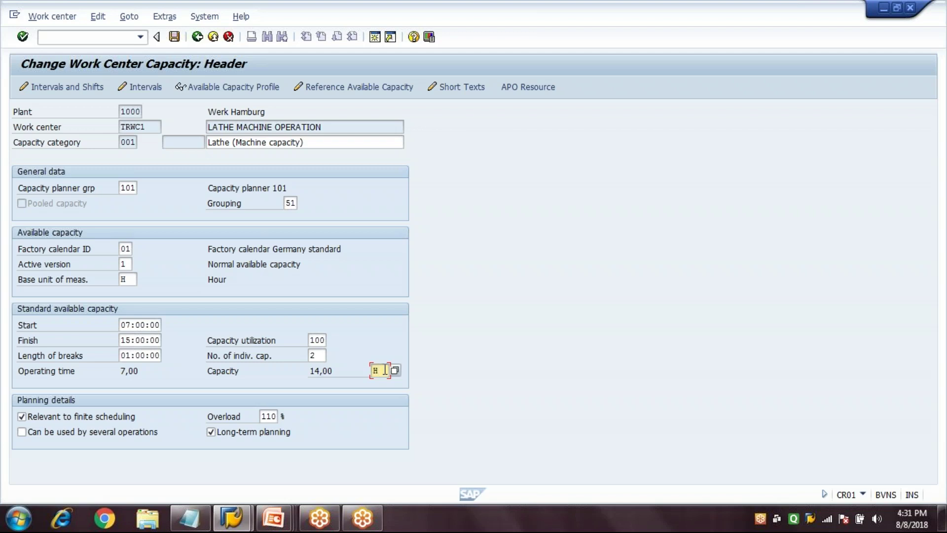
Try 3 individual capacities for the machine capacity, check the recalculated capacity, restore the number to 2, and return to the capacity overview.
left_click(320, 359)
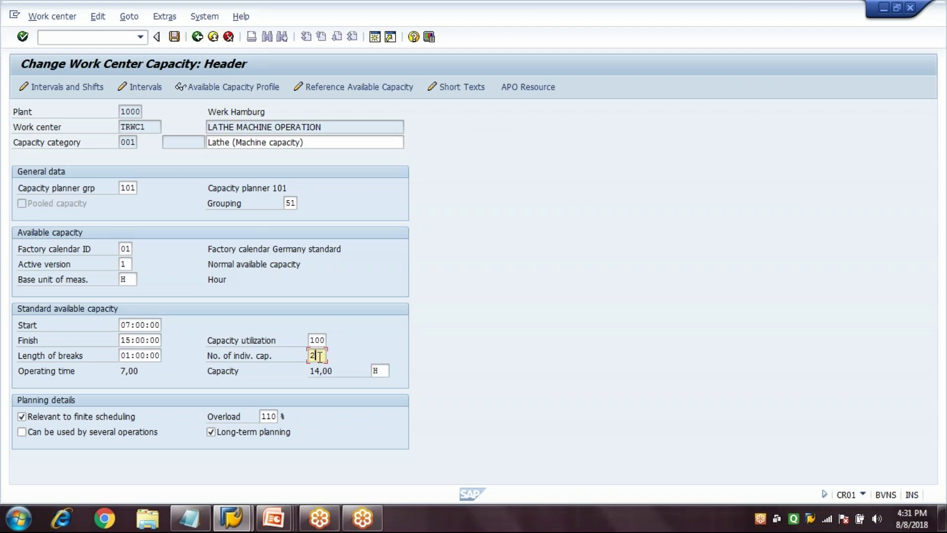
key("BackSpace")
type("3")
key("Return")
left_click(333, 373)
left_click(318, 355)
key("BackSpace")
type("2")
key("Return")
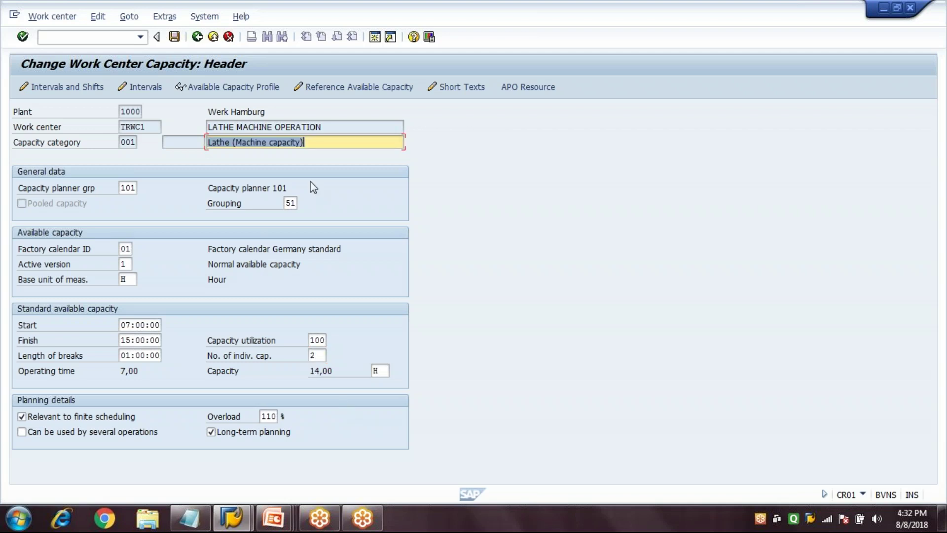
left_click(197, 37)
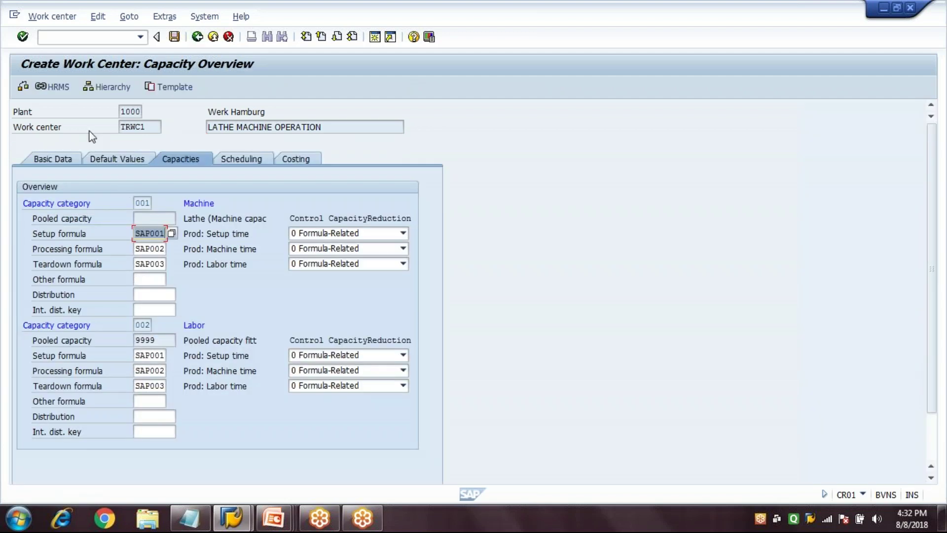
Open TRWC1's HR organization structure and assign the first person by personnel number, keeping the relationship period 08.08.2018 to 31.12.9999.
left_click(51, 90)
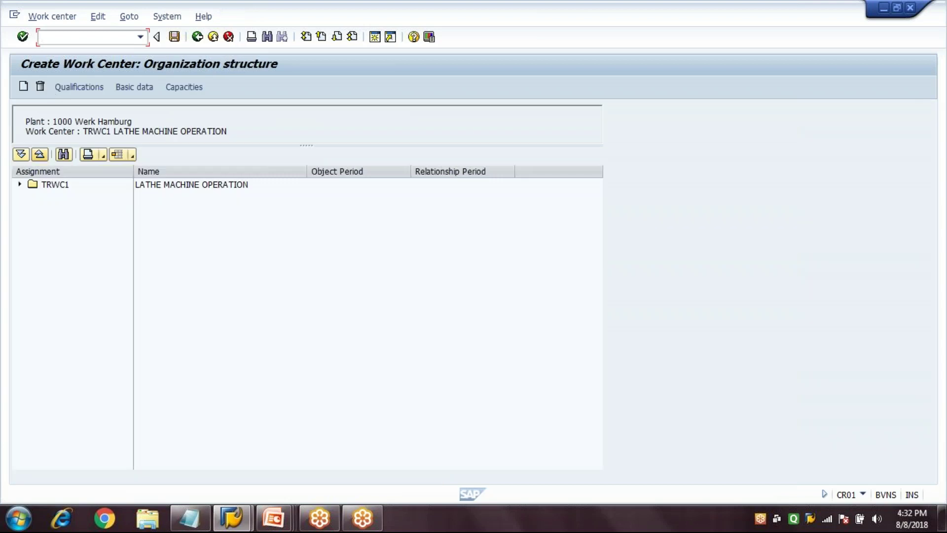
left_click(19, 184)
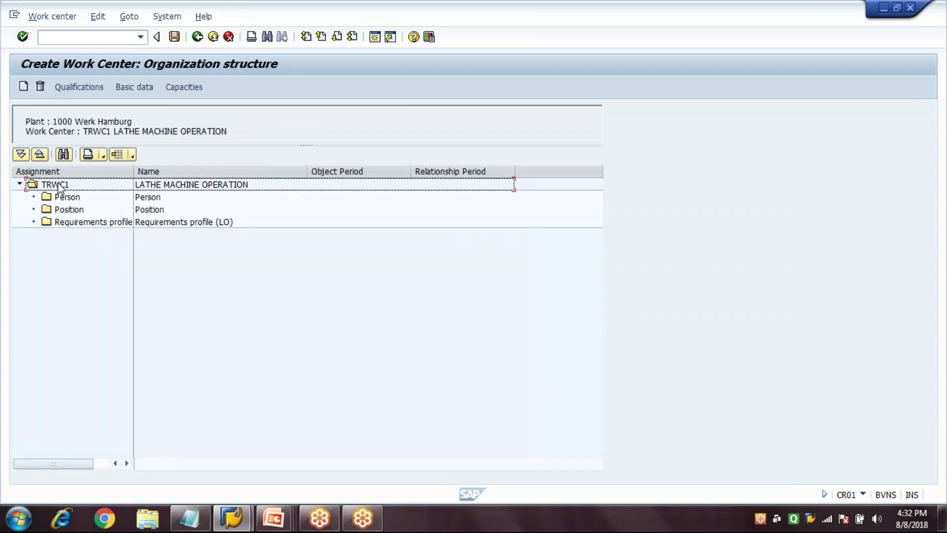
left_click(69, 198)
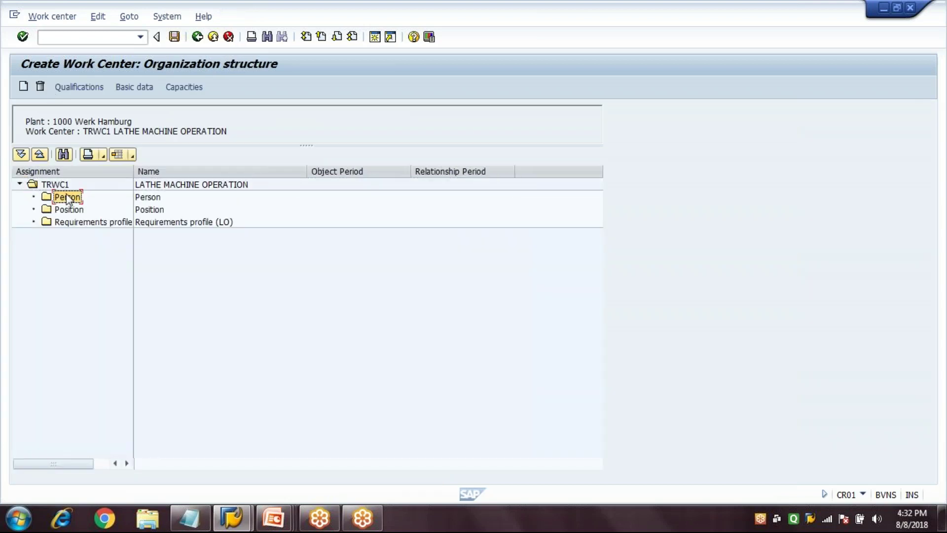
left_click(24, 88)
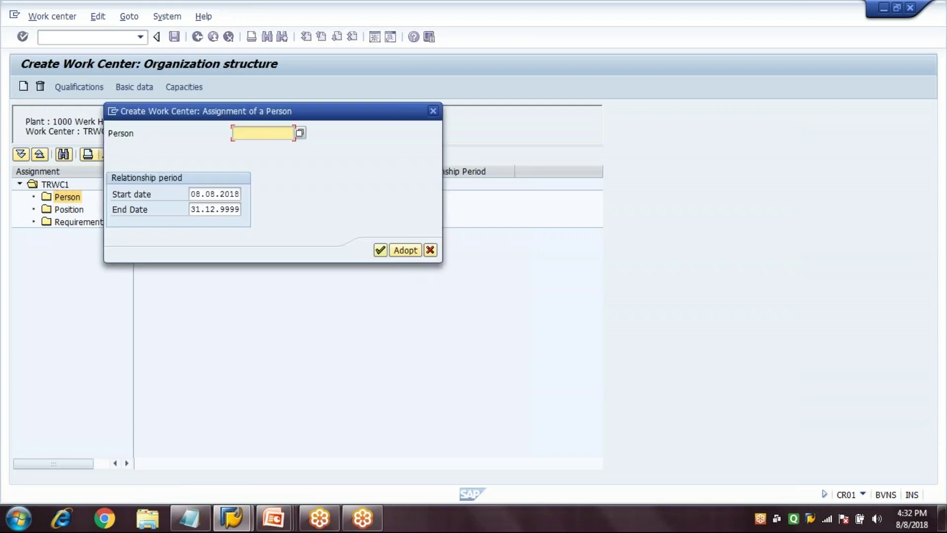
type("1")
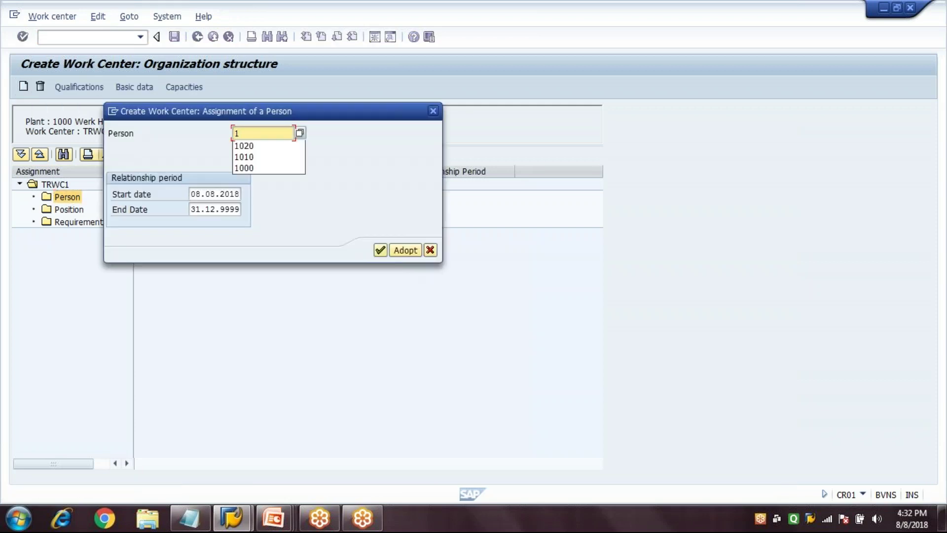
type("000")
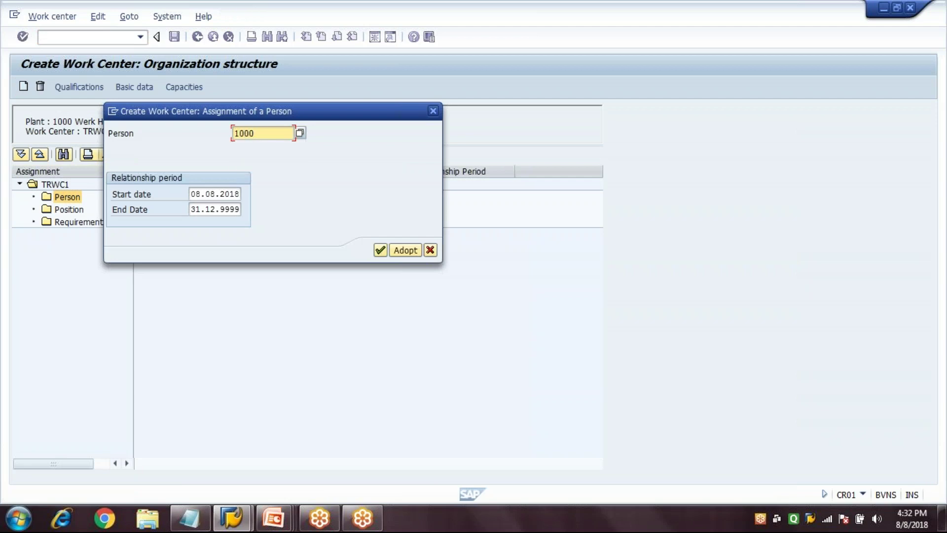
key("Return")
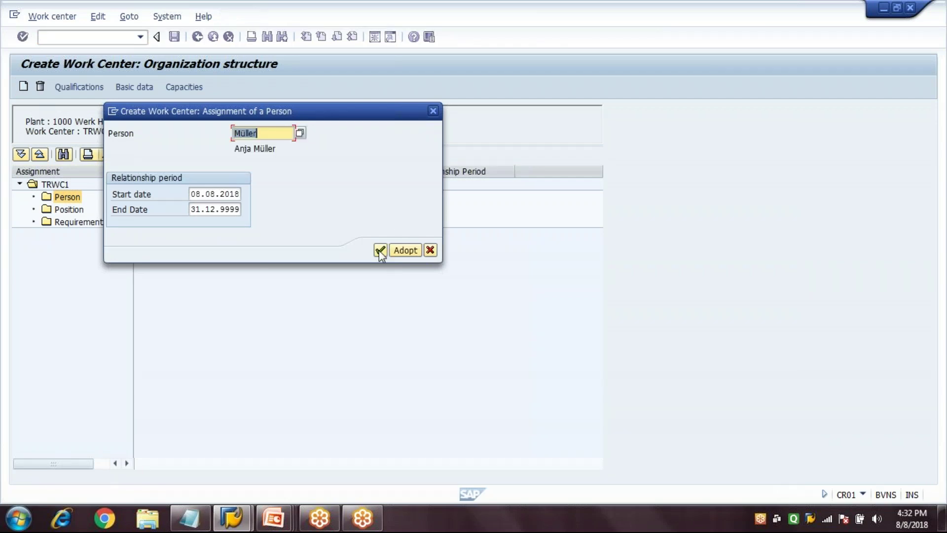
left_click(380, 250)
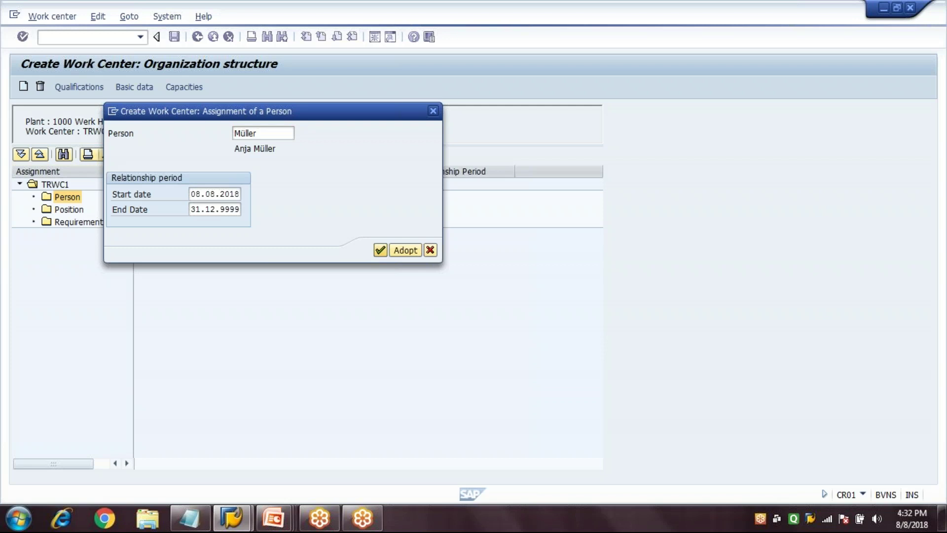
left_click(33, 197)
left_click(150, 212)
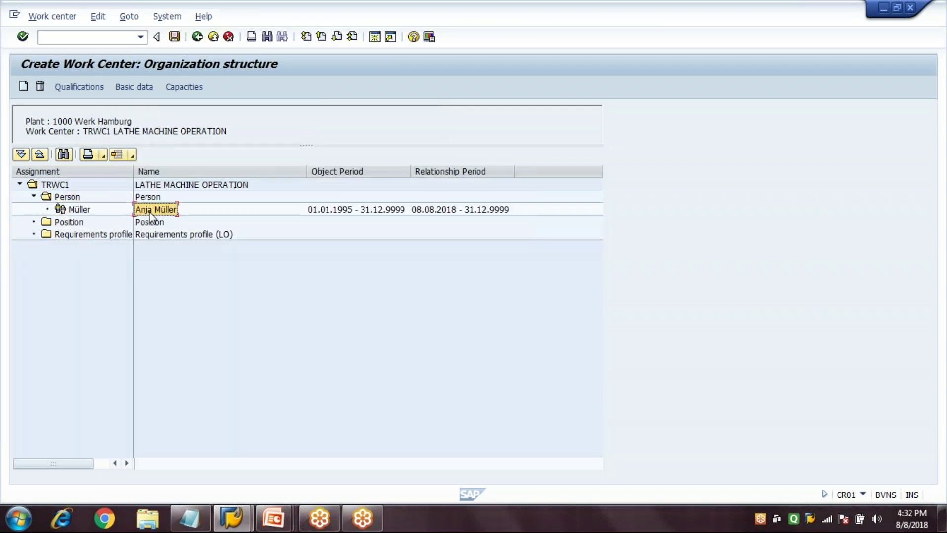
left_click(80, 211)
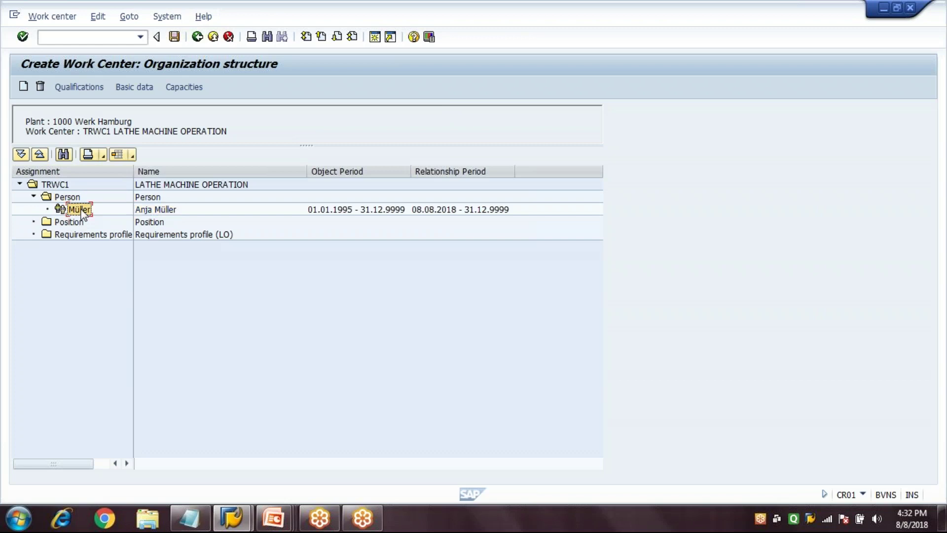
Assign a second person to TRWC1 by personnel number, keeping the relationship period 08.08.2018 to 31.12.9999.
left_click(67, 198)
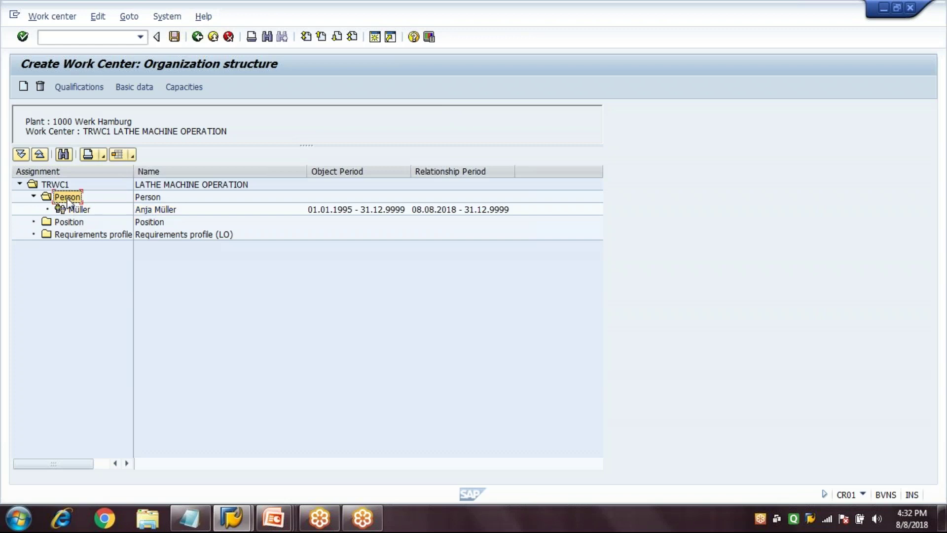
left_click(24, 87)
type("1001")
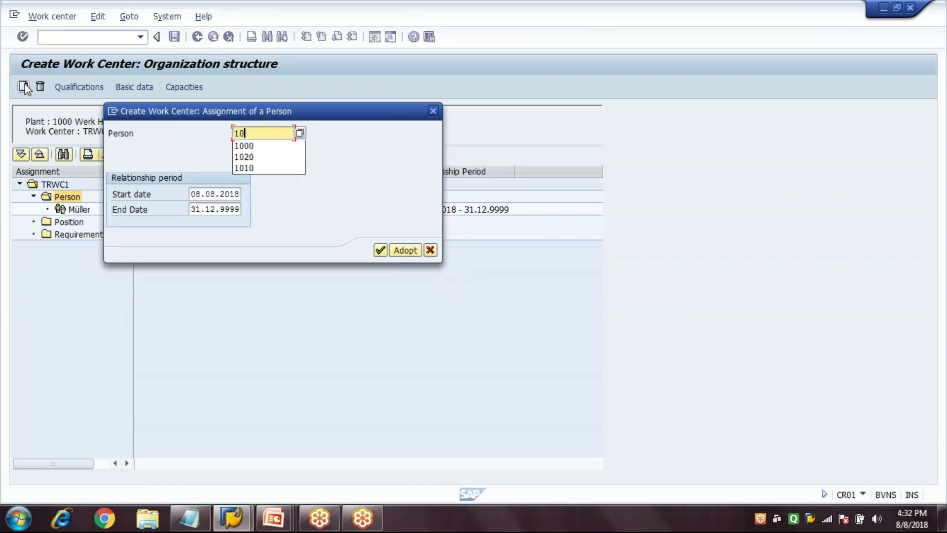
left_click(380, 250)
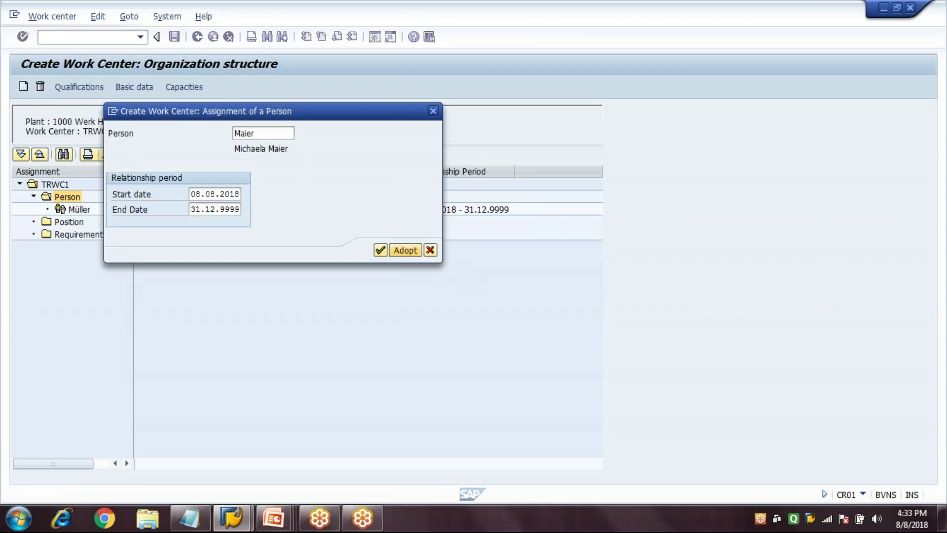
key("Return")
left_click(168, 226)
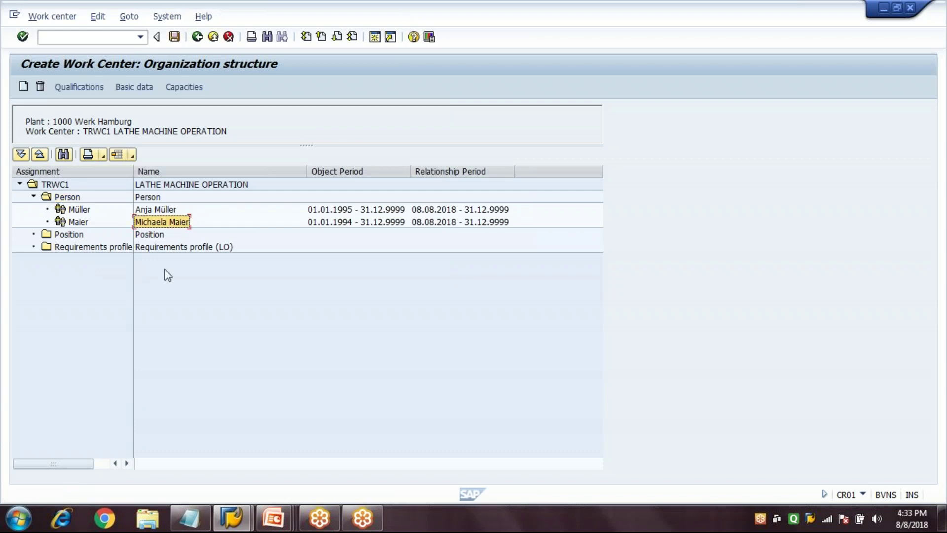
left_click(148, 211)
left_click(164, 222)
left_click(161, 211)
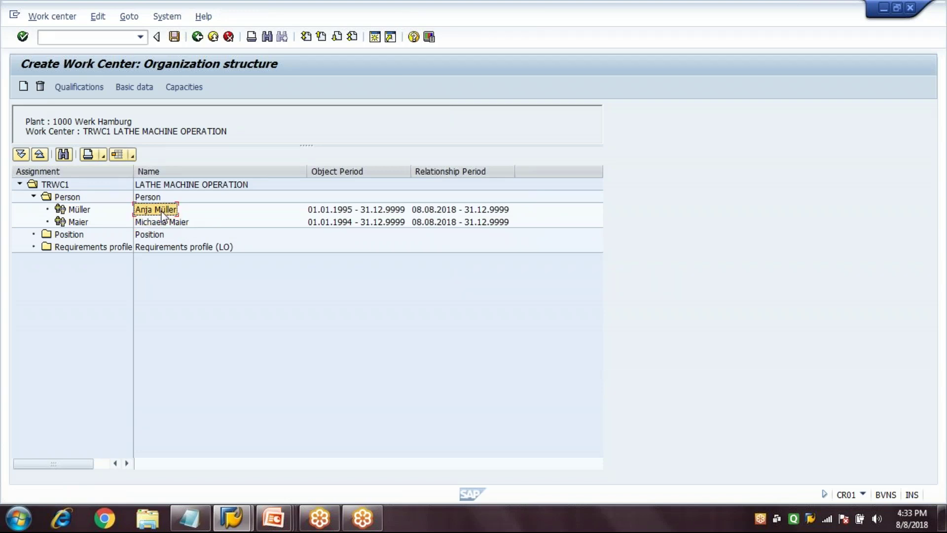
left_click(200, 186)
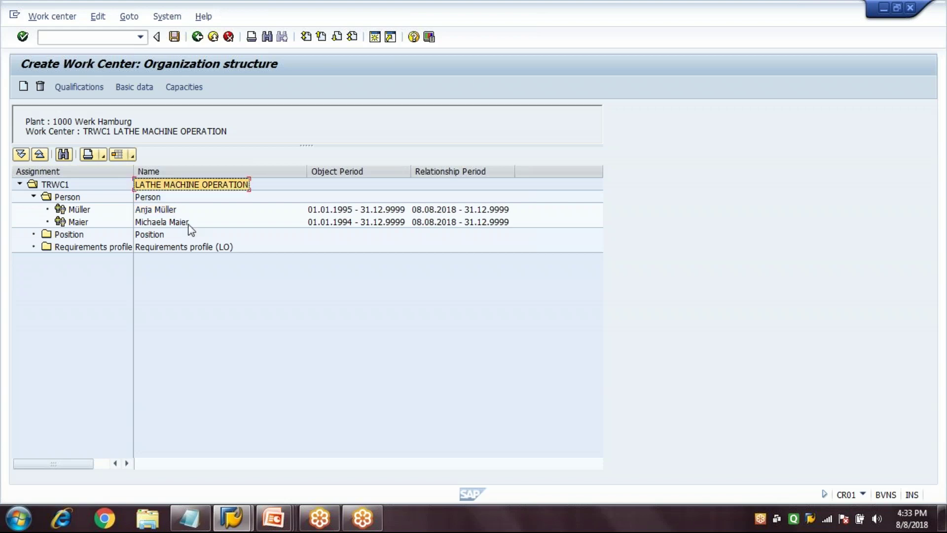
left_click(173, 222)
left_click(168, 211)
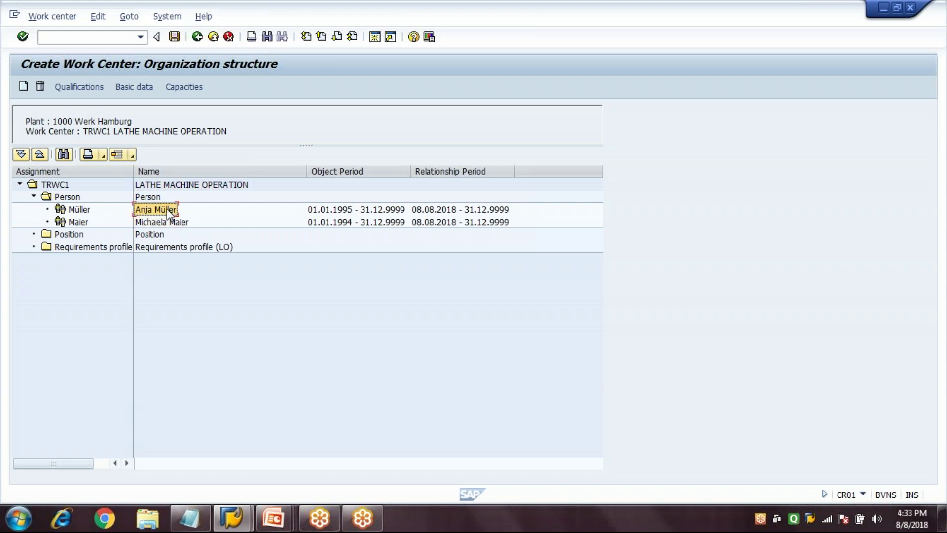
Leave the organization structure and save work center TRWC1 in plant 1000.
left_click(198, 37)
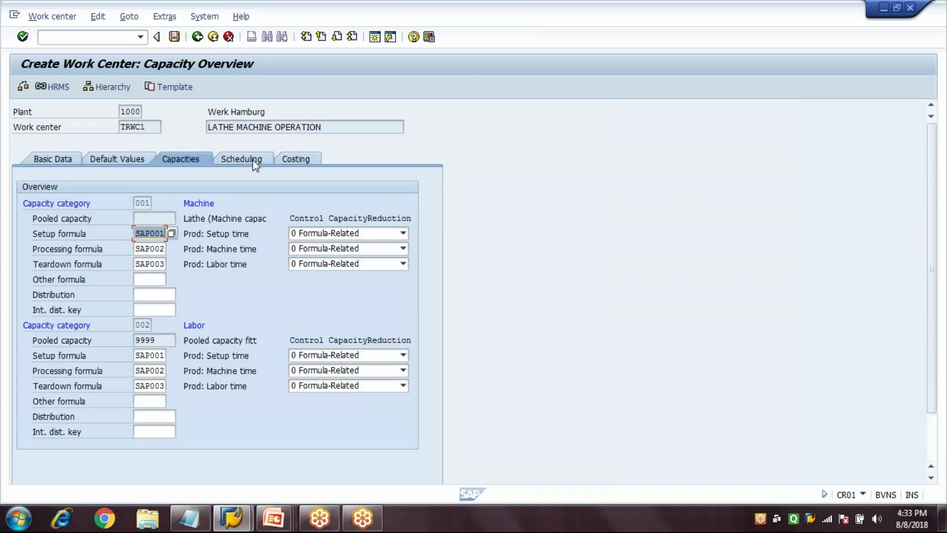
left_click(295, 158)
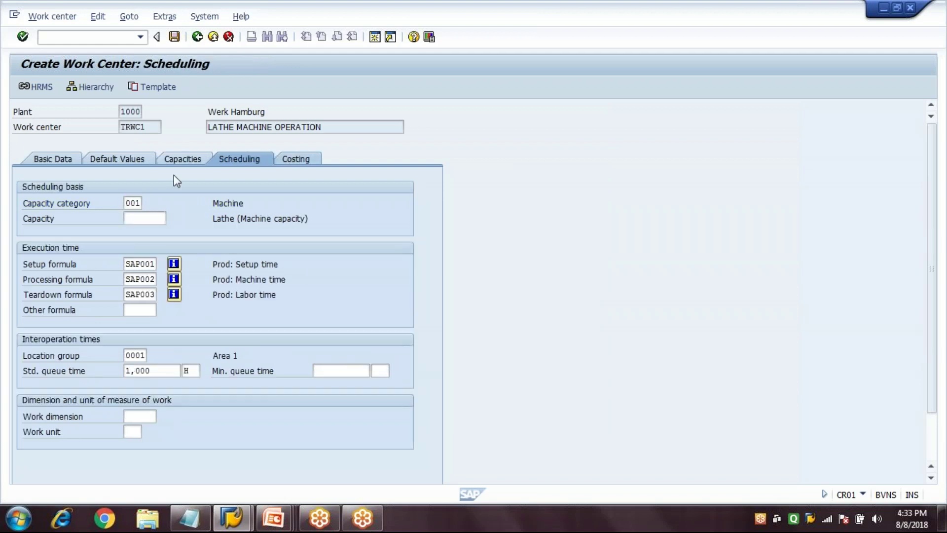
left_click(175, 37)
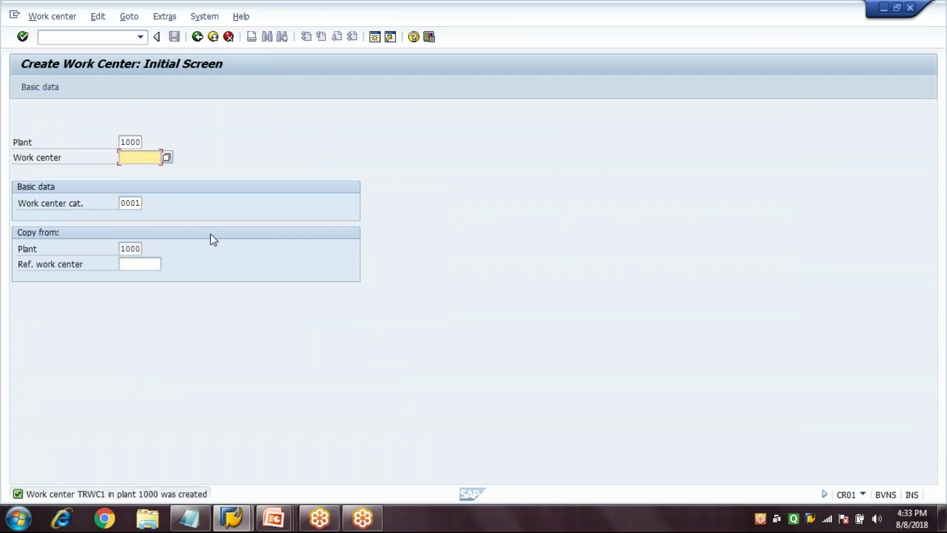
Start work center TRWC2 in plant 1000 with category 0001, using TRWC1 as the reference work center.
key("Down")
key("Return")
key("Tab")
key("Tab")
key("Tab")
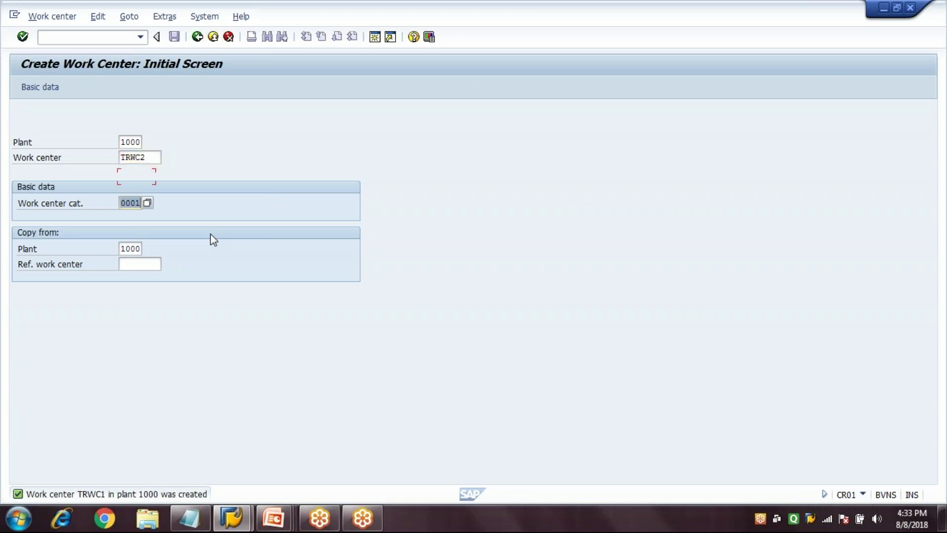
type("TRWC1")
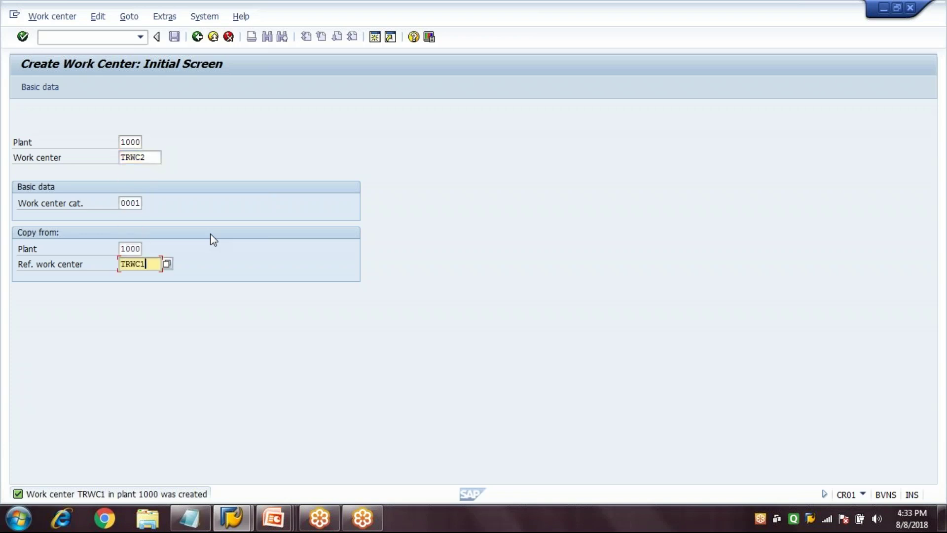
key("Return")
Include Default Values, Capacities, Scheduling and Costing in the copy from TRWC1, and accept the copied machine and labor capacities for TRWC2.
left_click(154, 316)
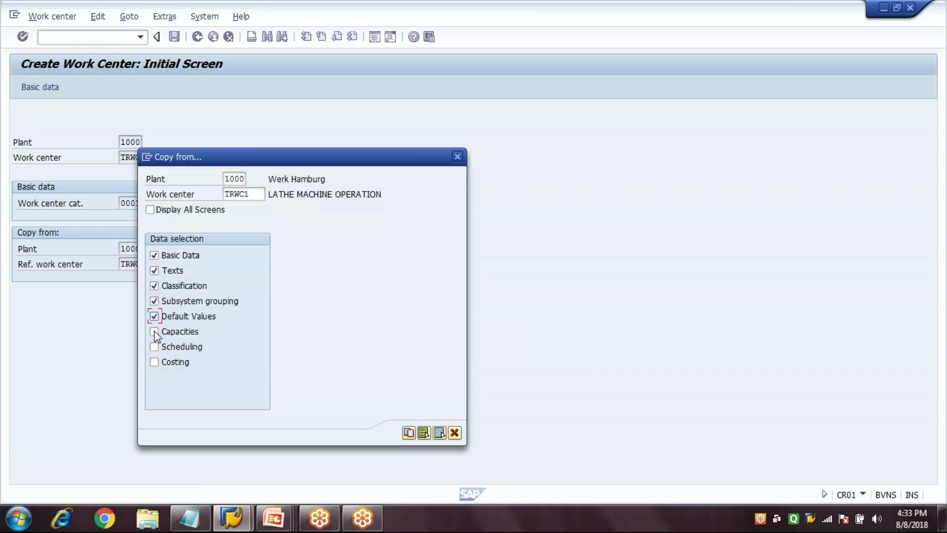
left_click(154, 332)
left_click(153, 346)
left_click(153, 363)
left_click(409, 433)
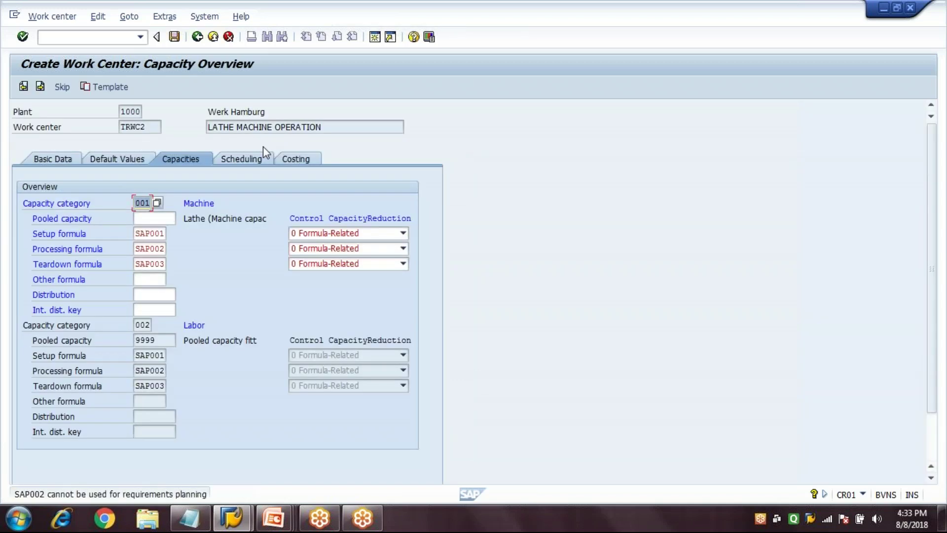
key("Return")
key("Return")
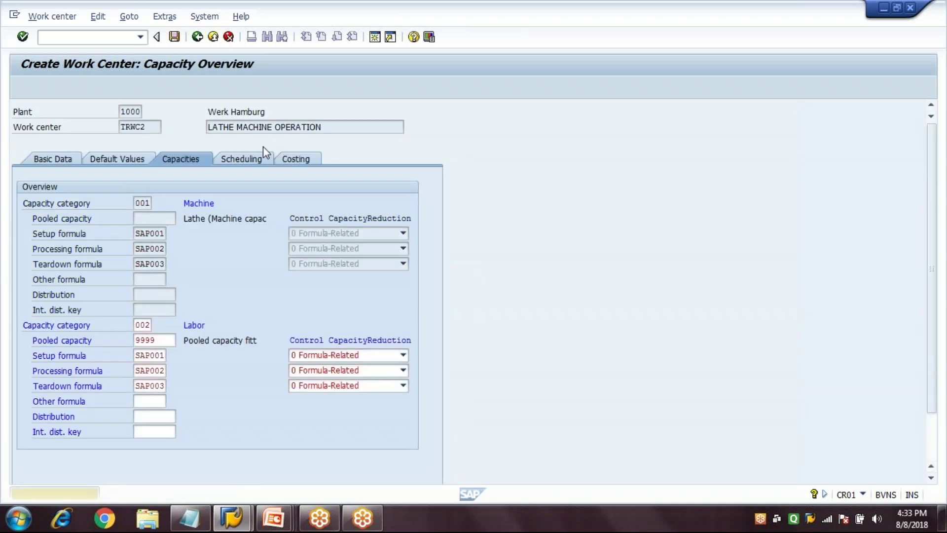
key("Return")
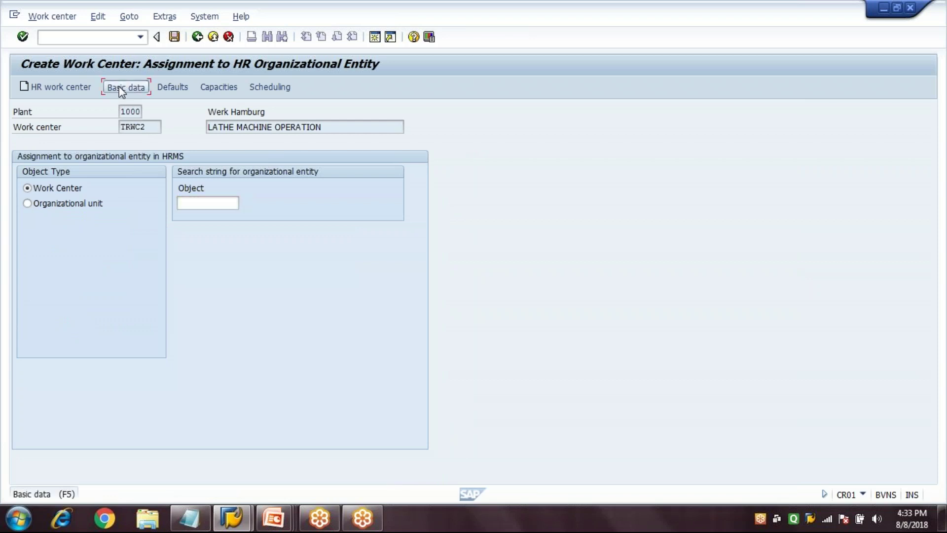
Change TRWC2's description to DRILLING MACHINE OPERATION in its basic data and save the work center.
left_click(119, 87)
type("D")
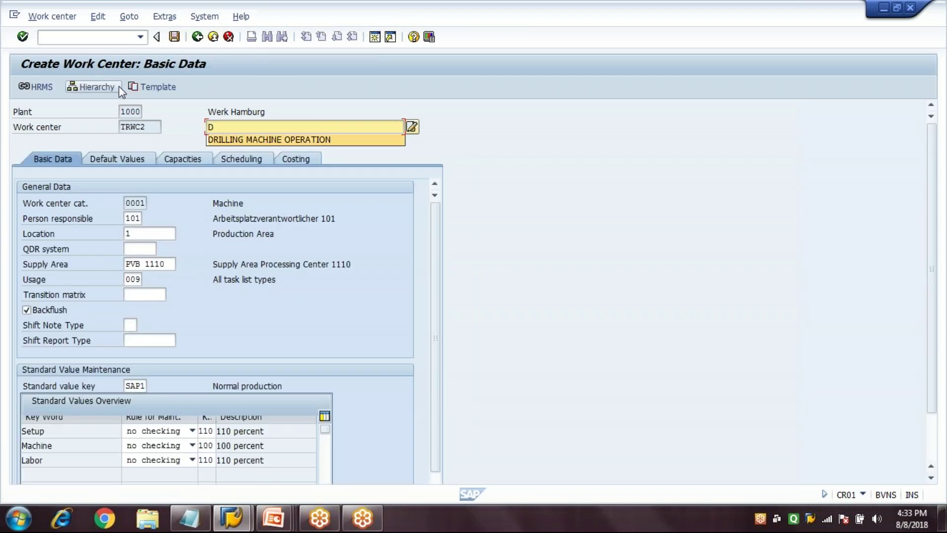
key("Down")
key("Return")
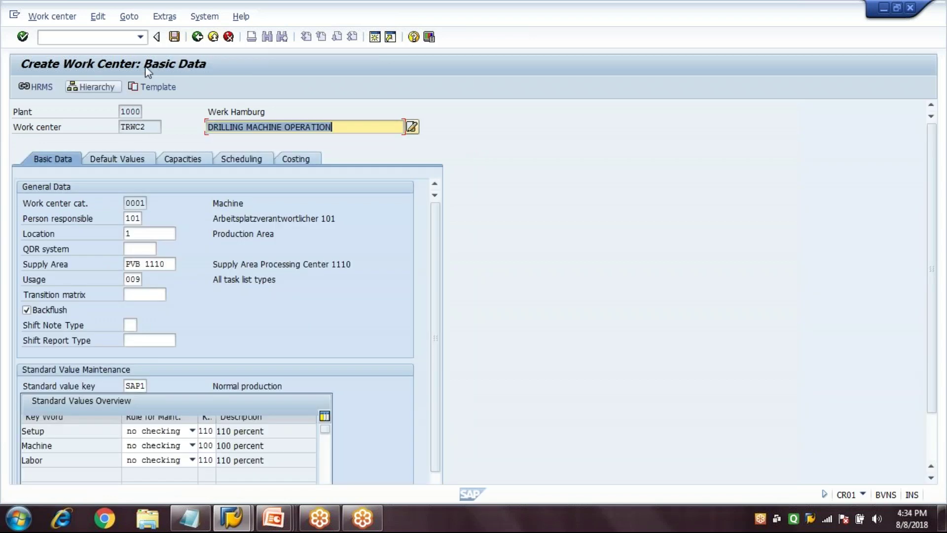
left_click(175, 37)
type("I")
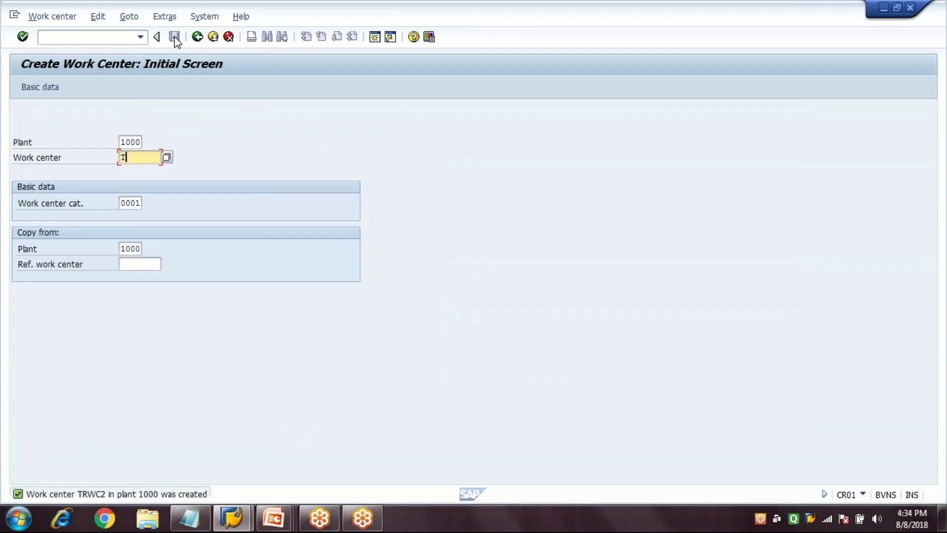
type("R")
key("Down")
key("Return")
key("BackSpace")
type("3")
key("Tab")
key("Tab")
key("Tab")
type("T")
key("Down")
key("Return")
key("Return")
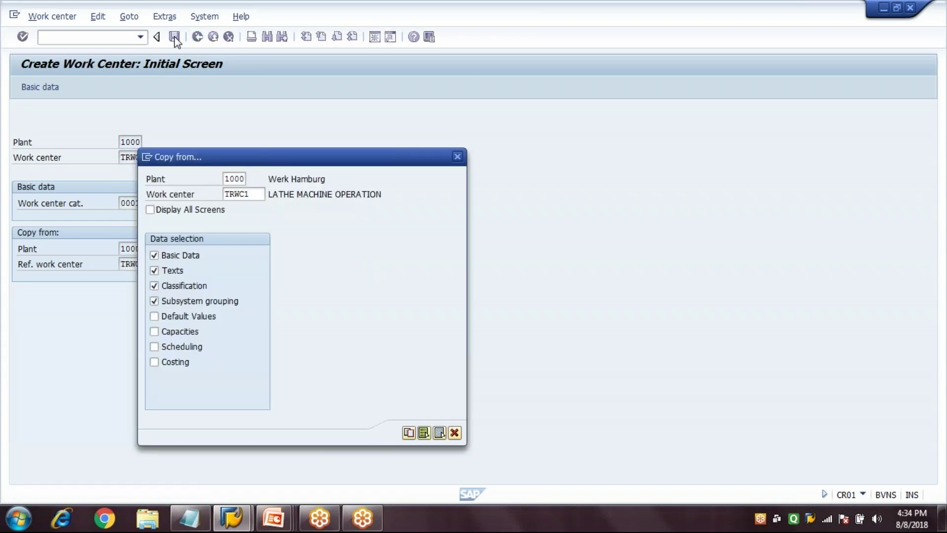
key("Return")
left_click(105, 39)
type("/NCR01")
key("Return")
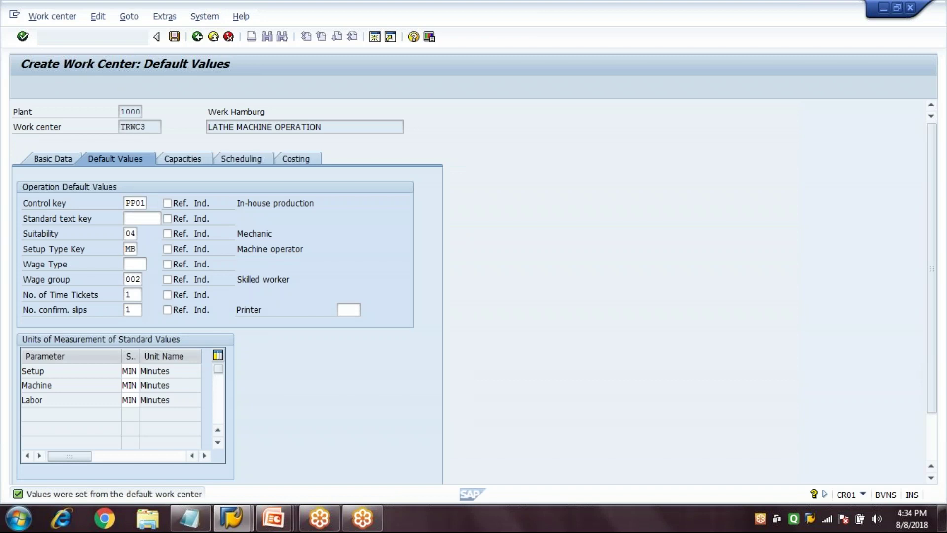
Start work center TRWC3 in plant 1000 with category 0001, using TRWC1 as the reference work center.
key("BackSpace")
key("Down")
key("Return")
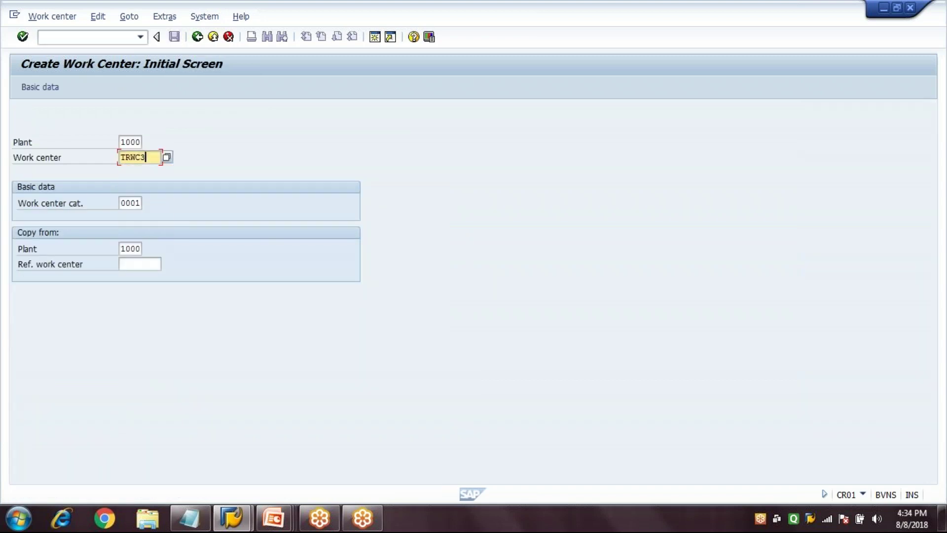
key("Tab")
key("Tab")
key("Tab")
key("Return")
key("Return")
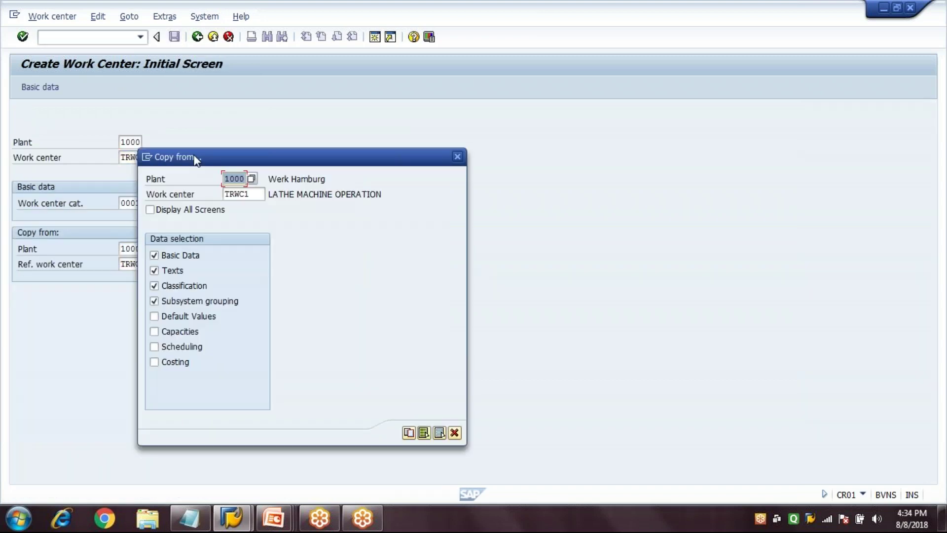
Copy TRWC1's data into TRWC3, adding Default Values, Capacities, Scheduling and Costing to the data selection.
left_click(154, 316)
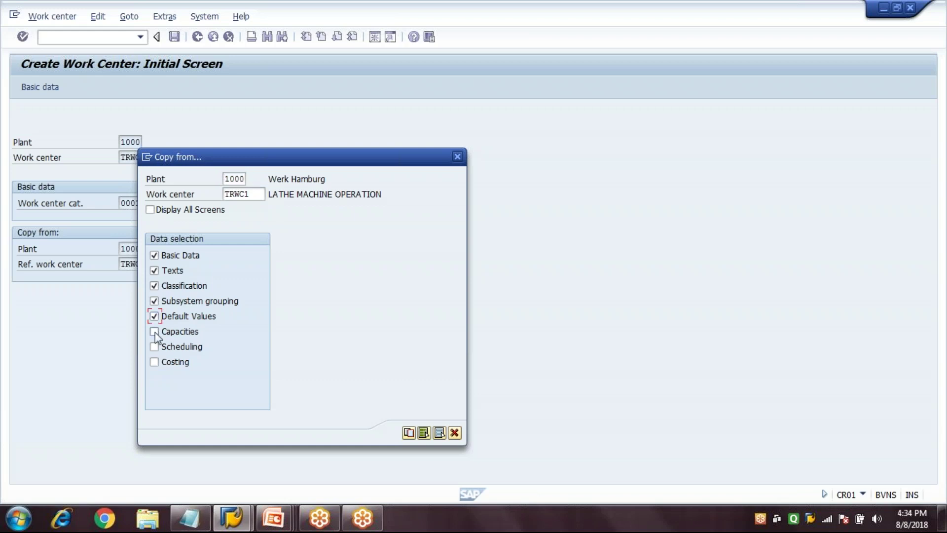
left_click(154, 347)
left_click(154, 362)
left_click(405, 438)
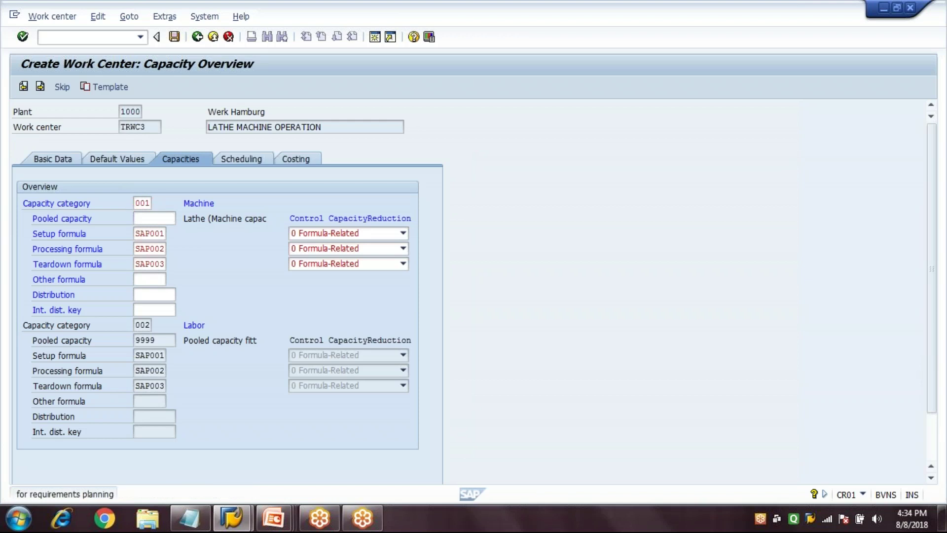
Accept the copied machine and labor capacities for TRWC3 and go to its basic data.
key("Return")
key("Return")
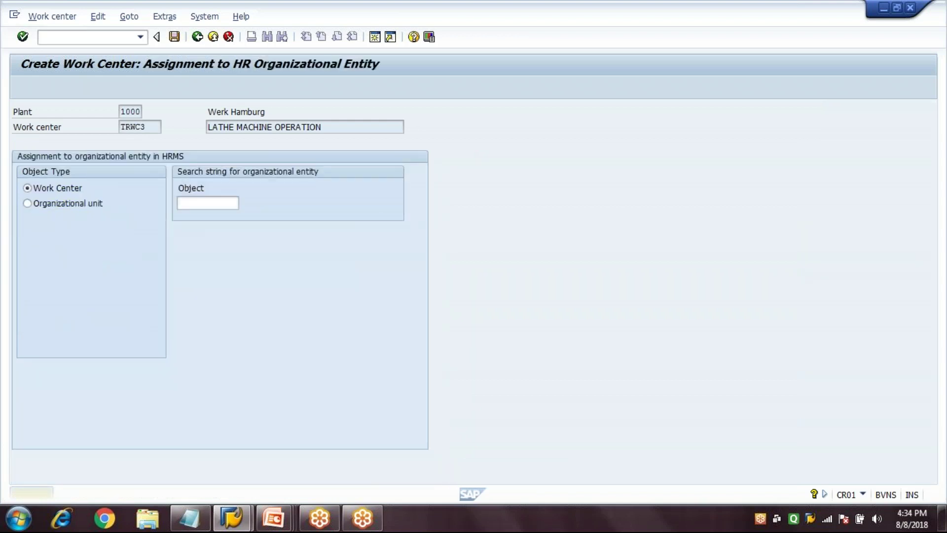
left_click(136, 87)
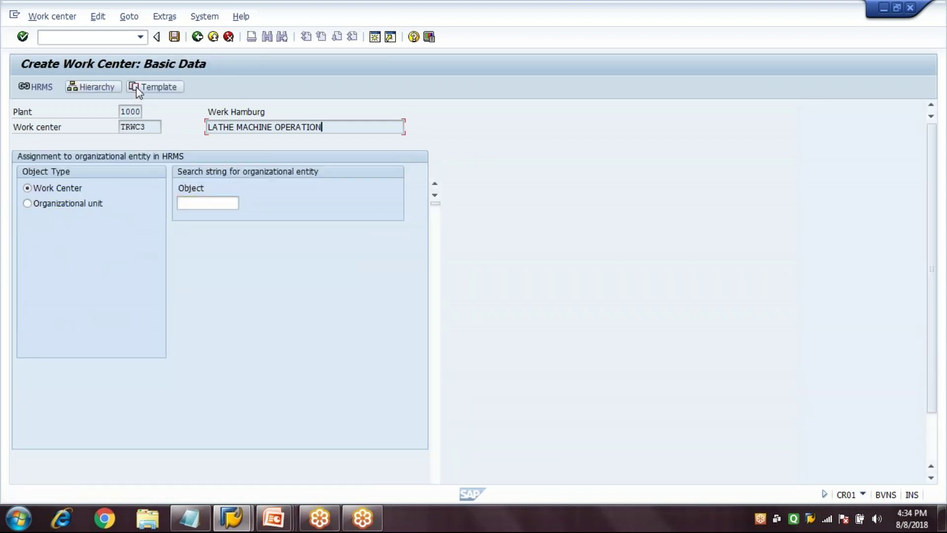
Change TRWC3's description to PUNCHING MACHINE OPERATION and save the work center.
type("P")
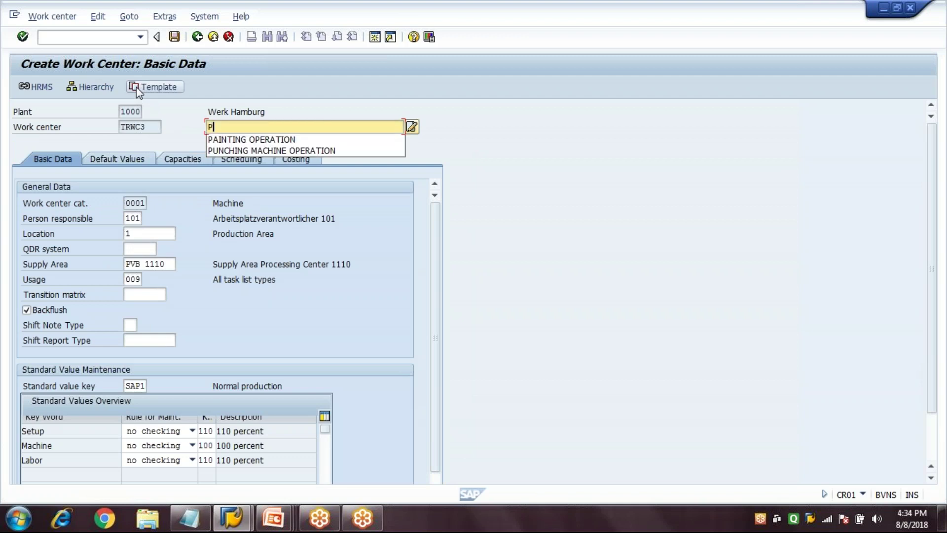
key("Down")
key("Down")
key("Return")
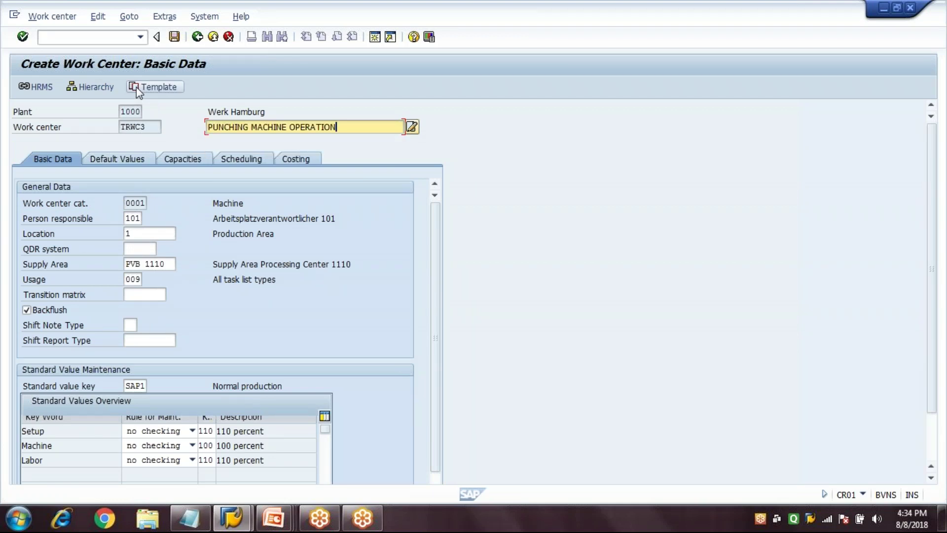
left_click(175, 38)
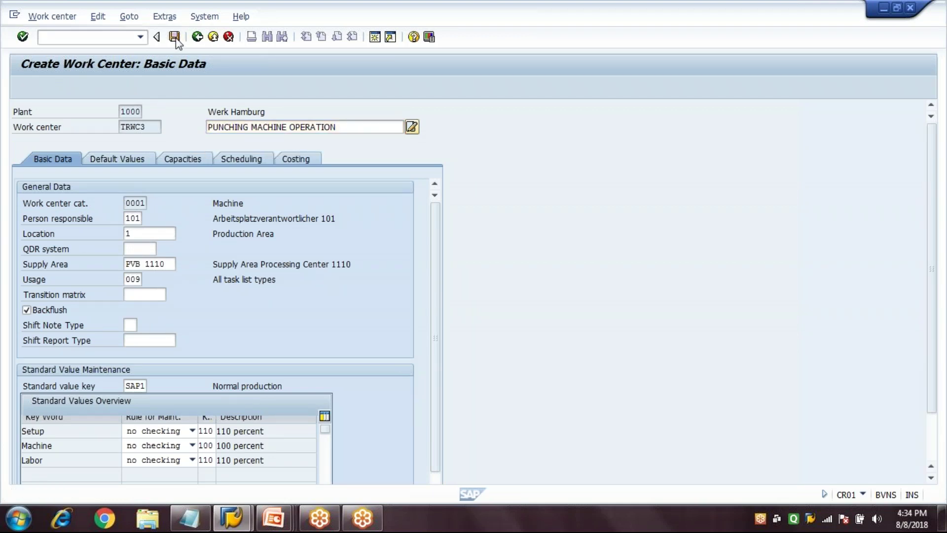
Start work center TRWC4 in plant 1000 with category 0001, using TRWC1 as the reference work center.
type("TR")
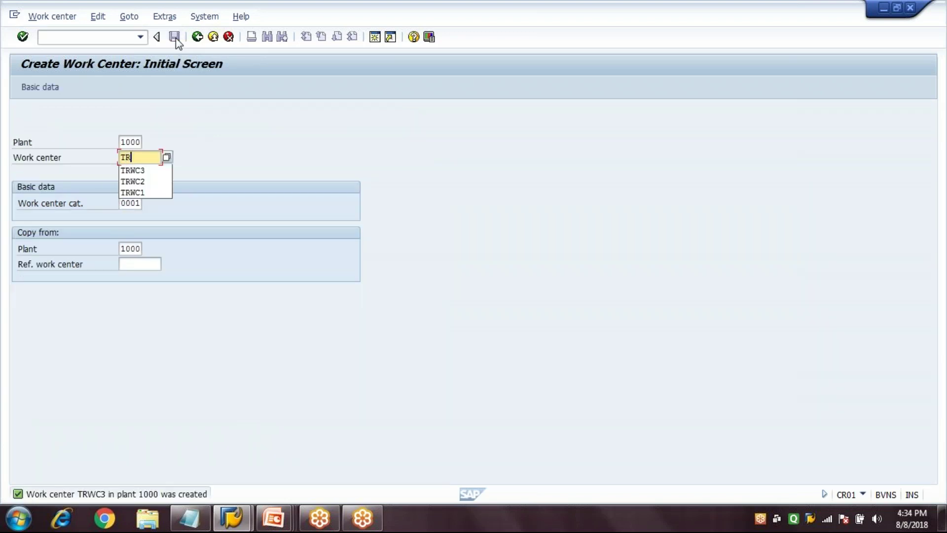
type("WC4")
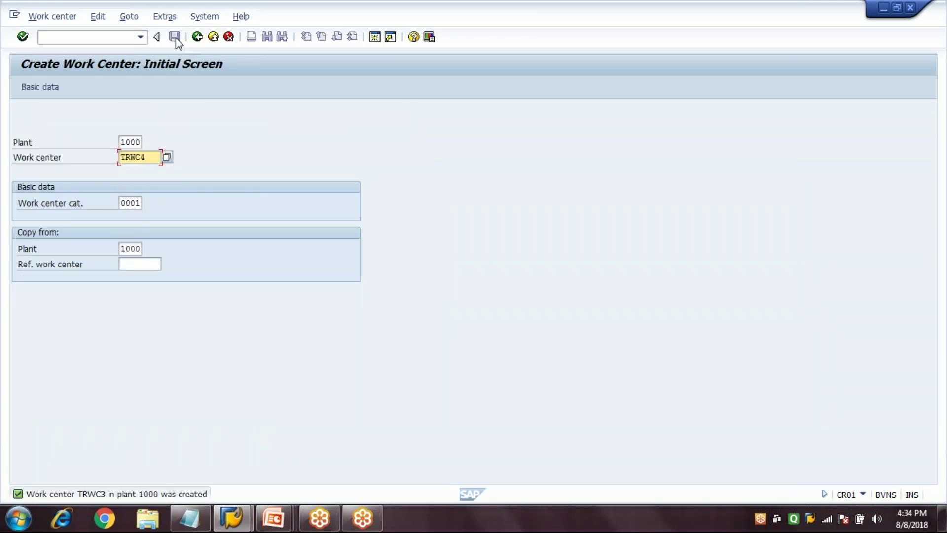
key("Tab")
key("Tab")
key("Tab")
key("Down")
key("Return")
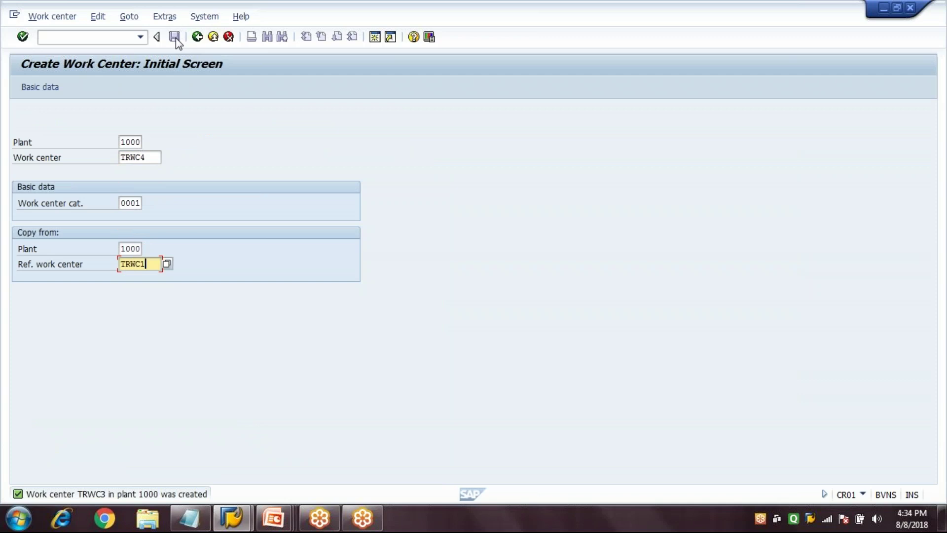
key("Return")
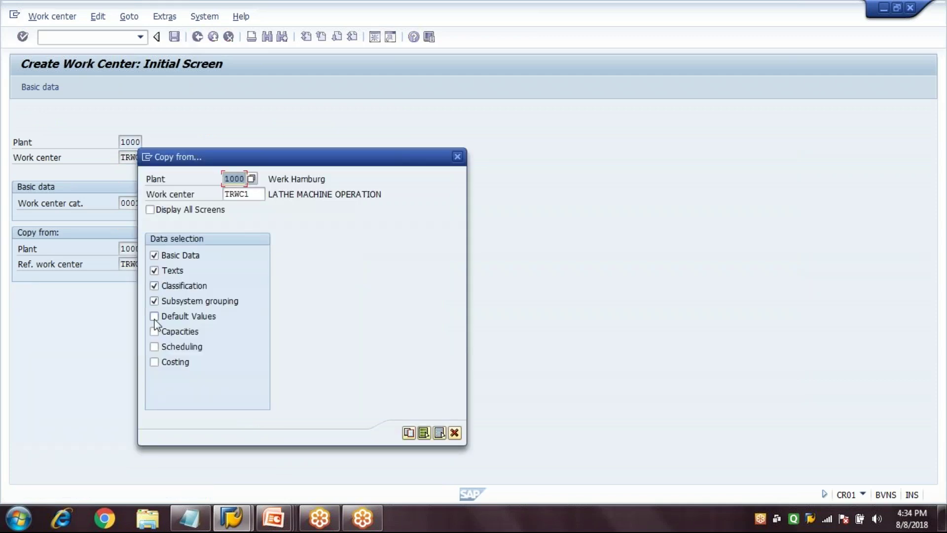
Include Default Values, Capacities, Scheduling and Costing in the copy from TRWC1, and accept the copied machine and labor capacities for TRWC4.
left_click(155, 317)
left_click(154, 332)
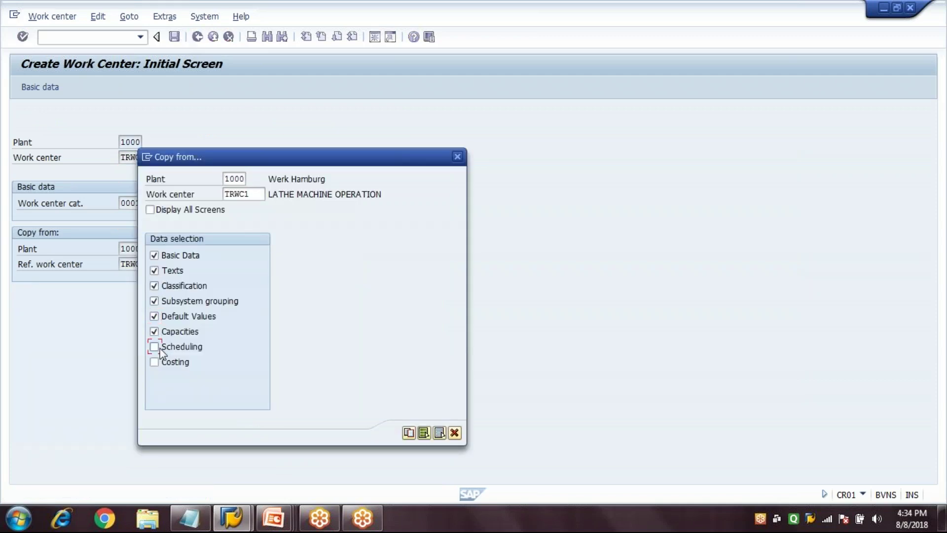
left_click(153, 363)
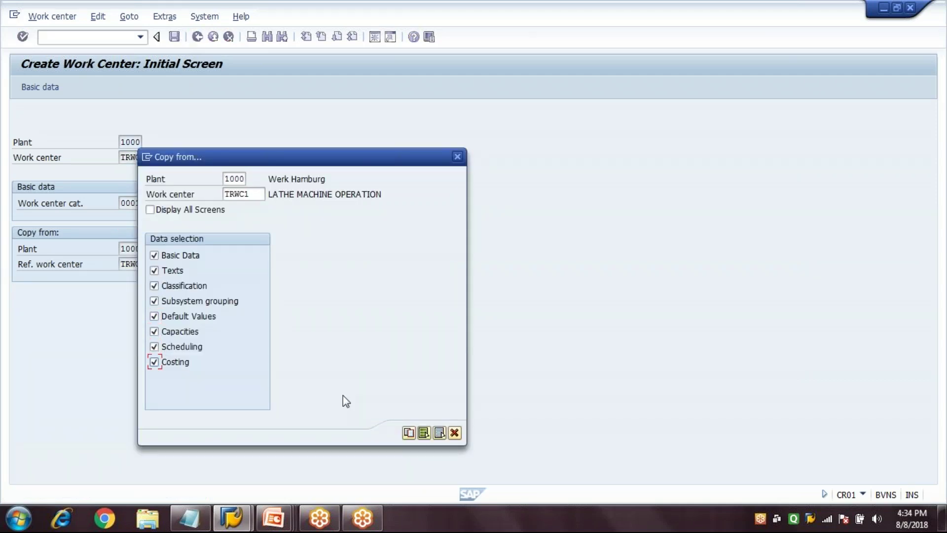
left_click(409, 433)
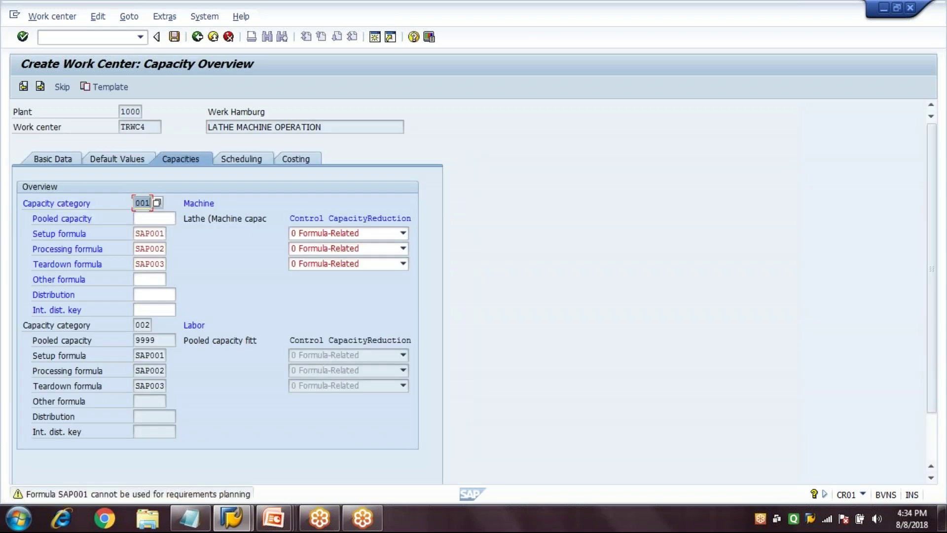
key("Return")
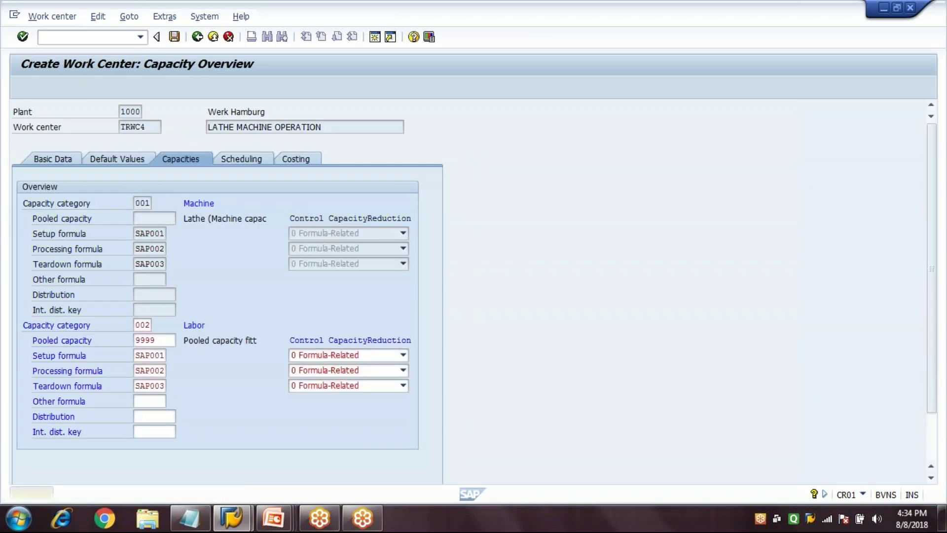
key("Return")
Change TRWC4's description to BORING MACHINE OPERATION in its basic data and save the work center.
left_click(138, 87)
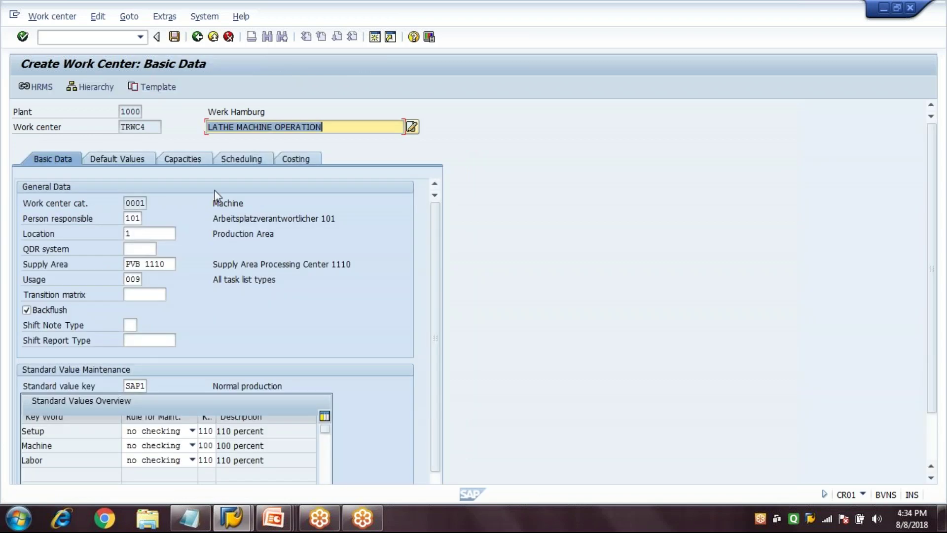
key("BackSpace")
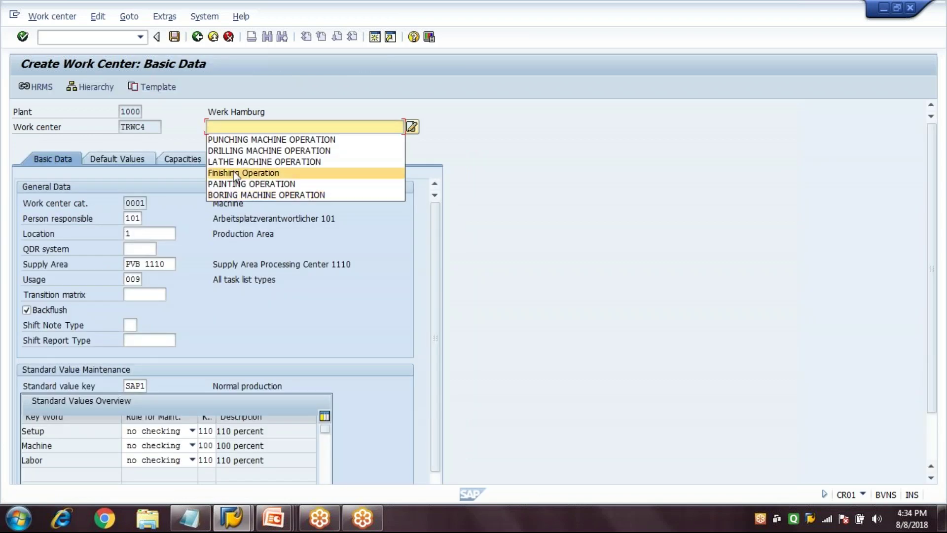
left_click(230, 196)
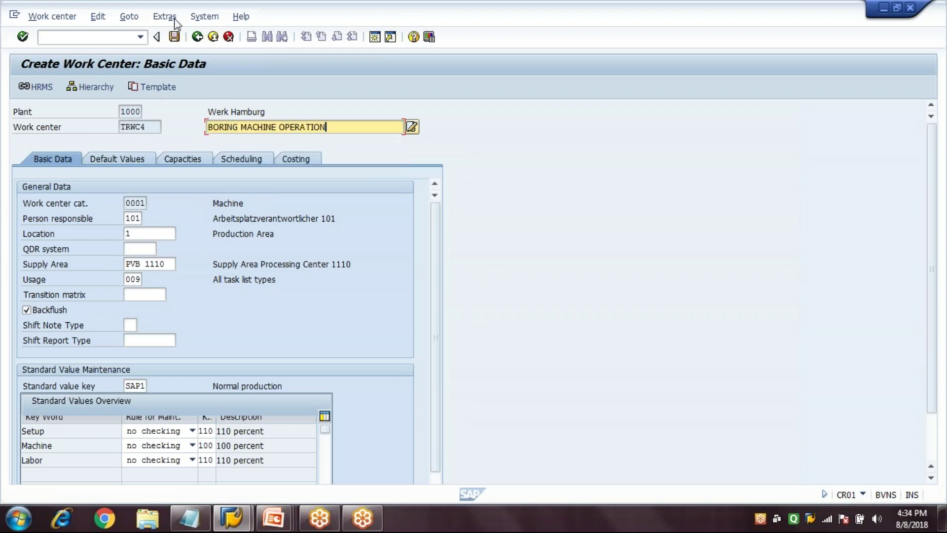
left_click(174, 36)
Start work center TRWC5 in plant 1000 with category 0001, using TRWC1 as the reference work center.
type("TR")
type("WC5")
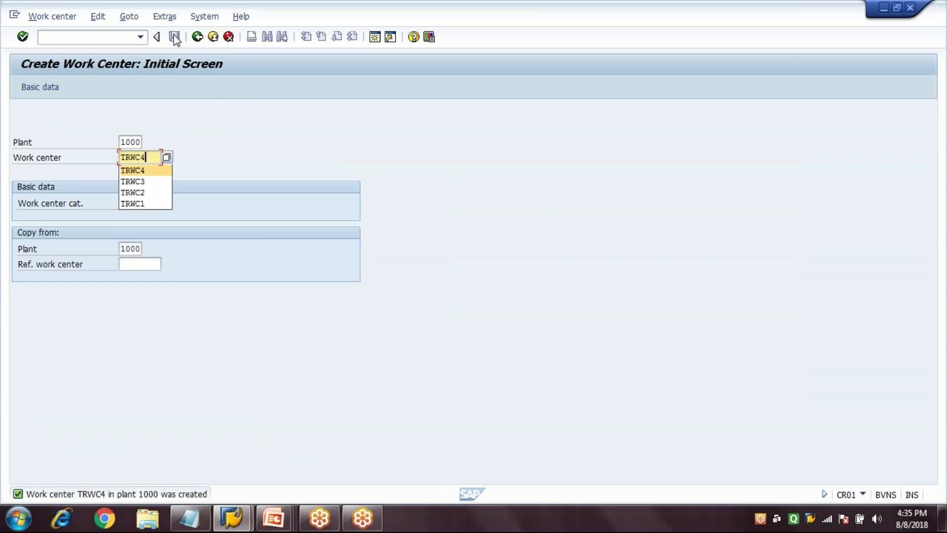
key("Tab")
key("Tab")
key("Tab")
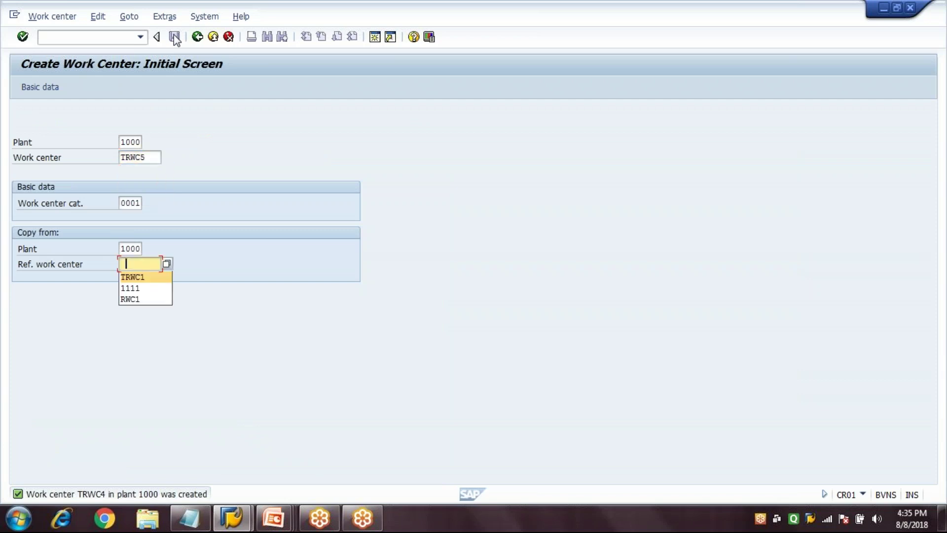
key("Return")
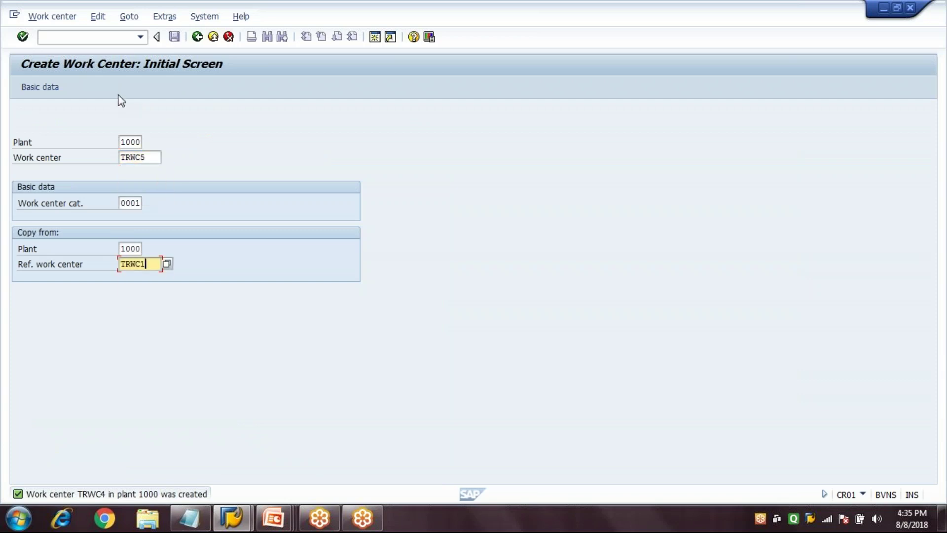
key("Return")
Include Default Values, Capacities, Scheduling and Costing in the copy from TRWC1, and accept the copied machine and labor capacities for TRWC5.
left_click(153, 316)
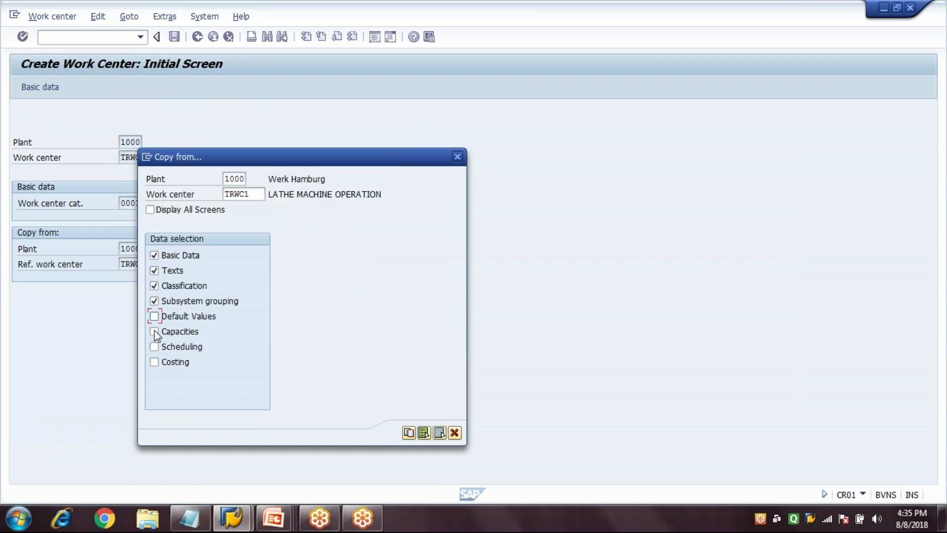
left_click(154, 332)
left_click(154, 347)
left_click(154, 362)
left_click(408, 433)
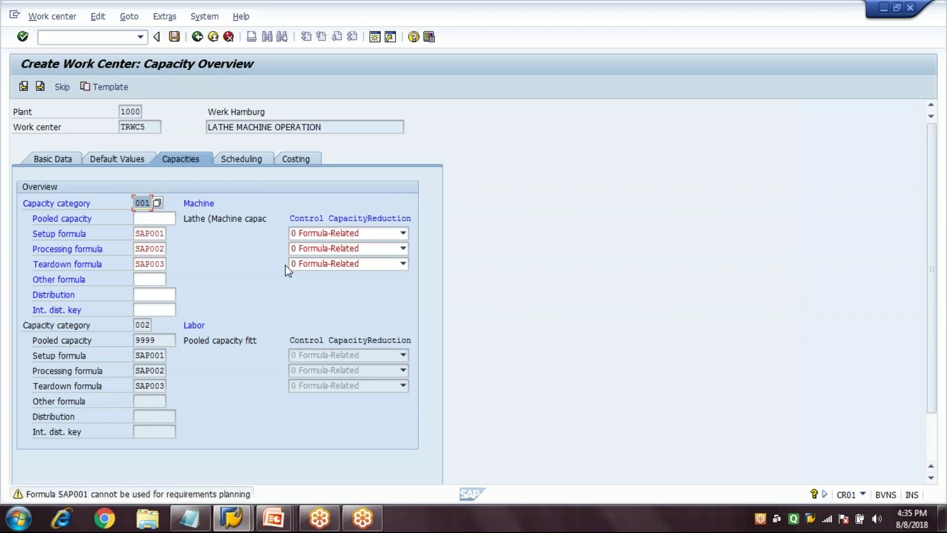
key("Return")
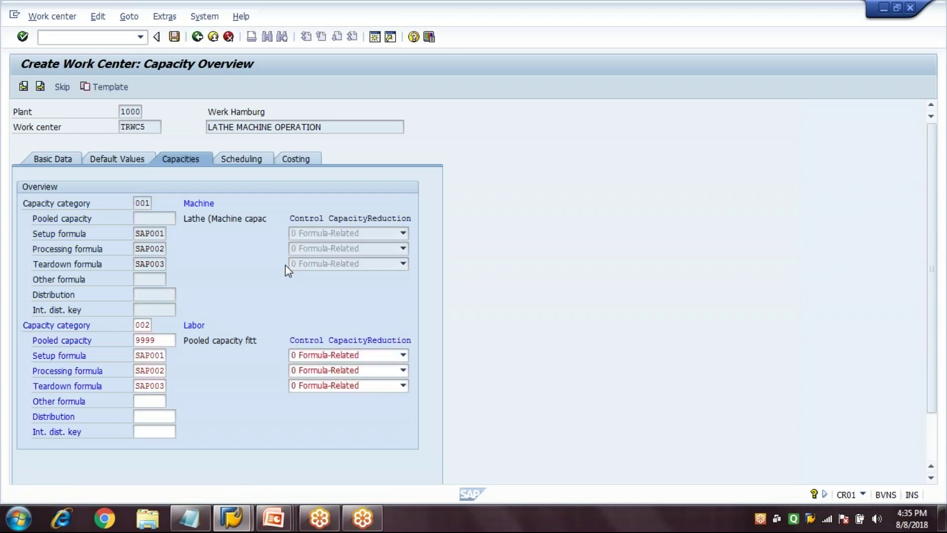
key("Return")
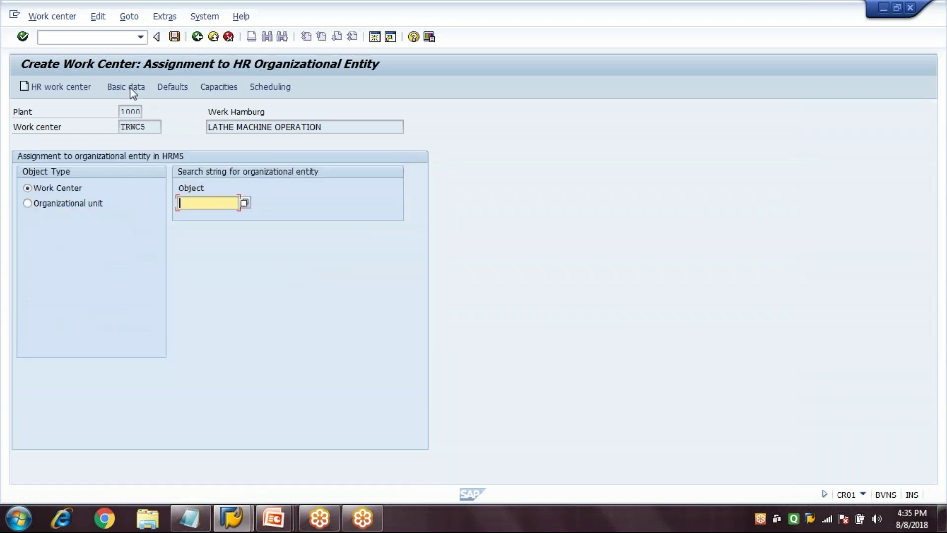
Change TRWC5's description to PAINTING OPERATION in its basic data and save the work center.
left_click(146, 88)
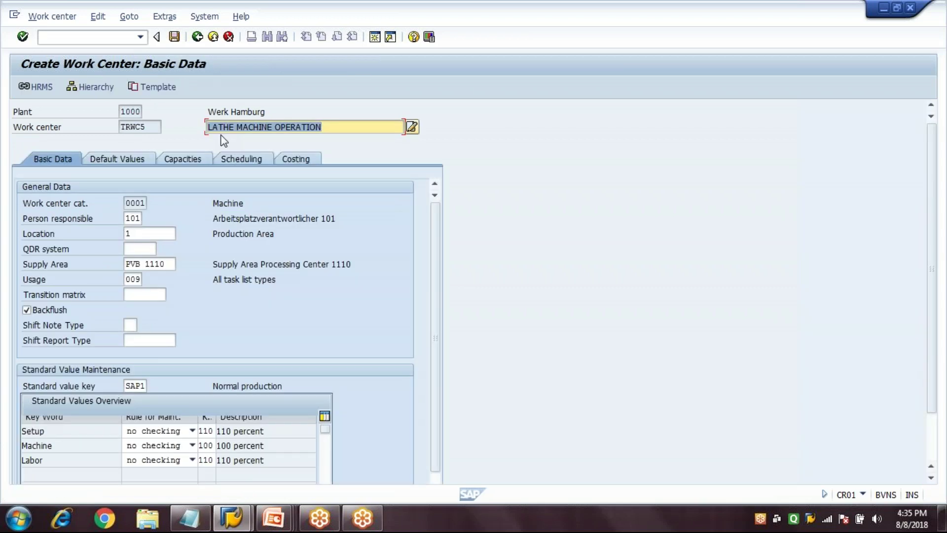
key("BackSpace")
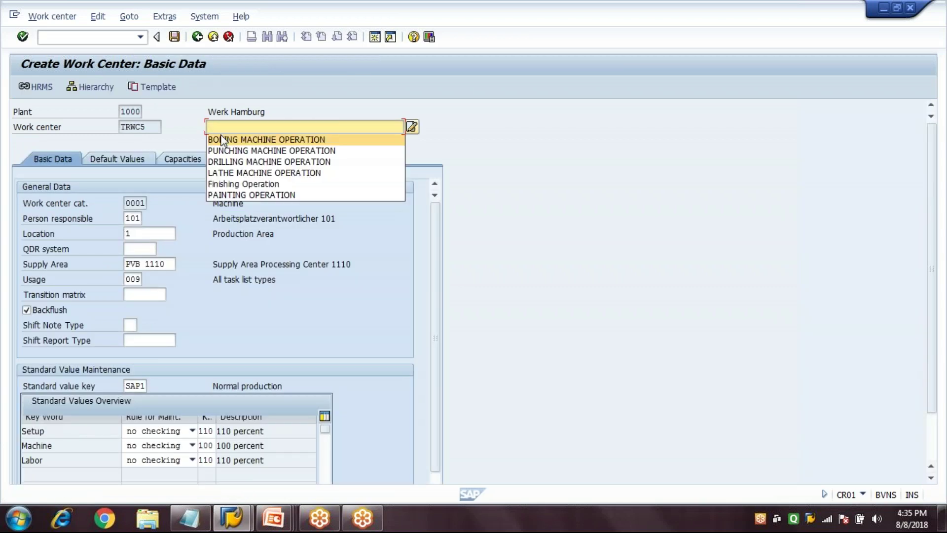
left_click(253, 196)
left_click(175, 37)
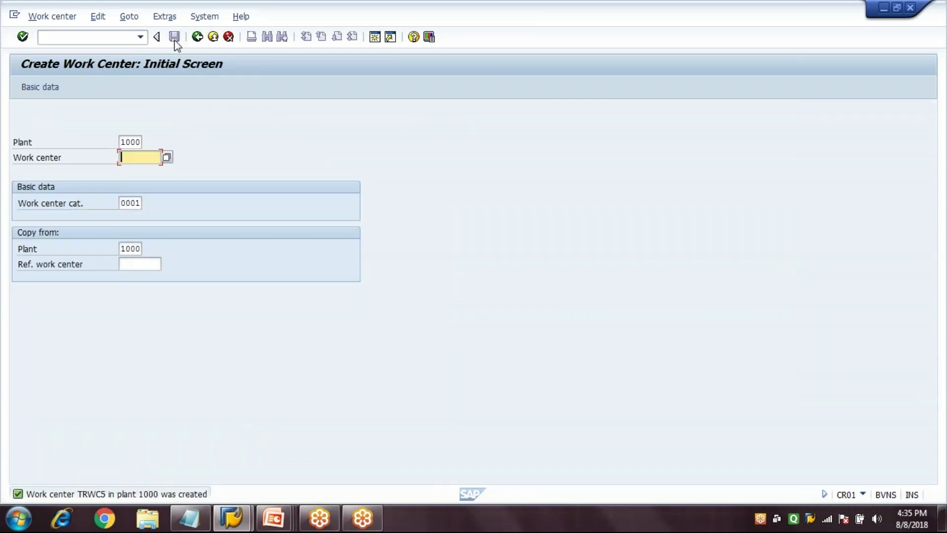
Start work center TRWC6 in plant 1000 with category 0001, using TRWC1 as the reference work center.
type("TRWC")
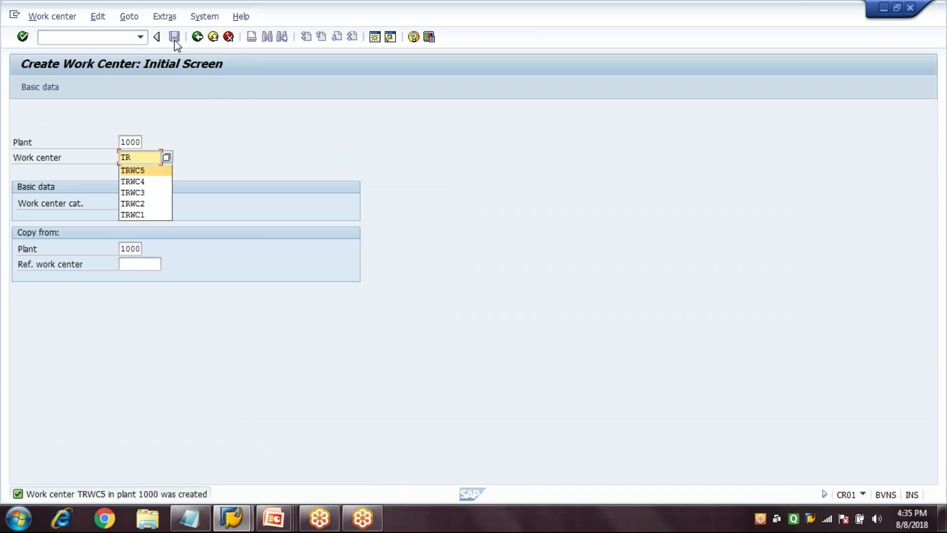
type("6")
key("Tab")
key("Tab")
key("Tab")
type("TRWC1")
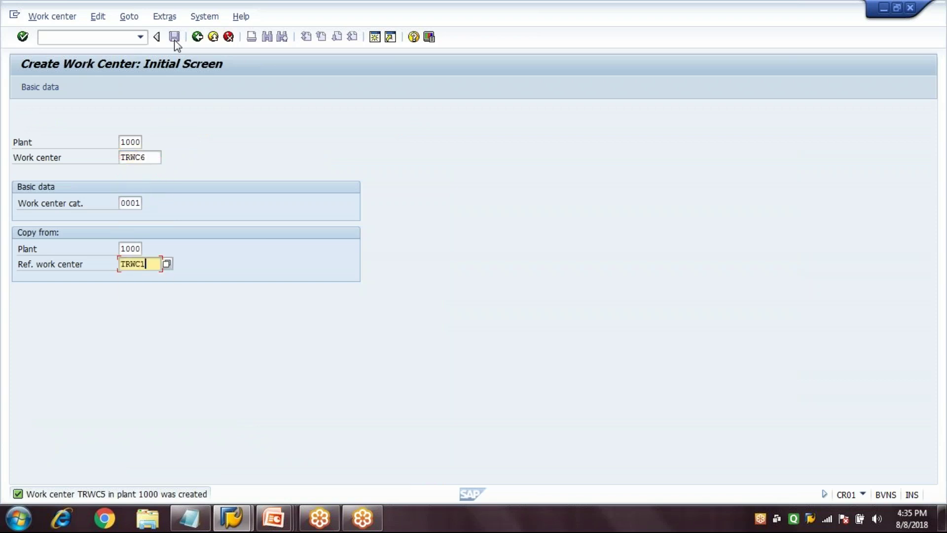
key("BackSpace")
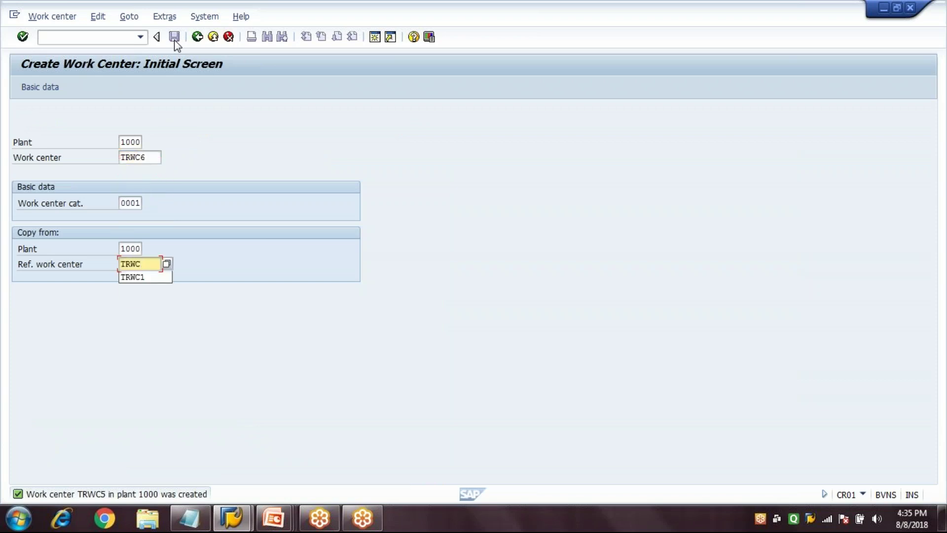
type("1")
key("Return")
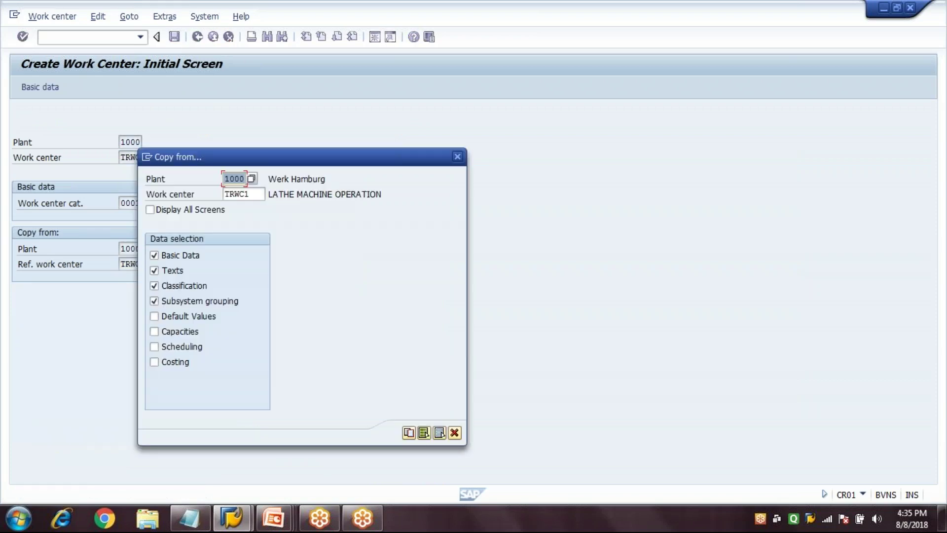
Copy TRWC1's data into TRWC6, including Default Values, Capacities, Scheduling and Costing, and accept the capacities through to its basic data.
left_click(154, 315)
left_click(154, 331)
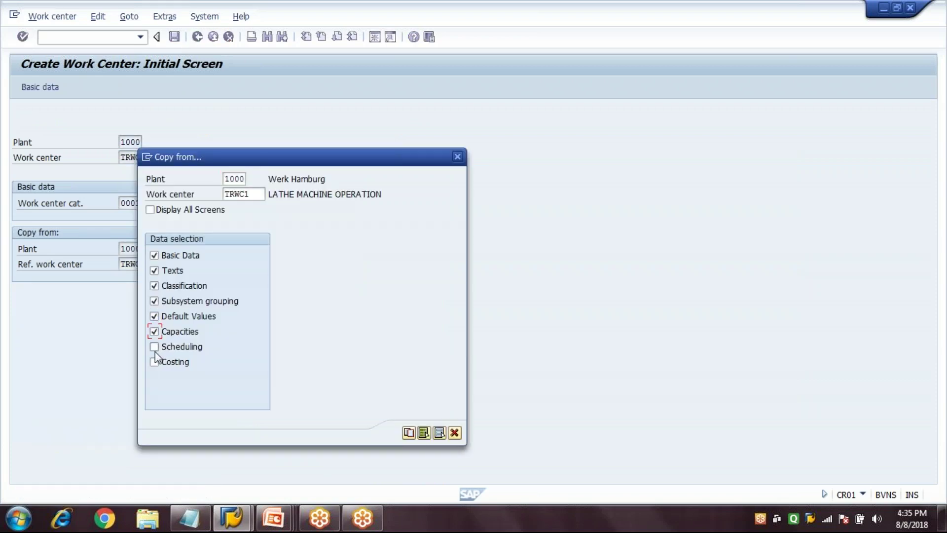
left_click(154, 362)
key("Return")
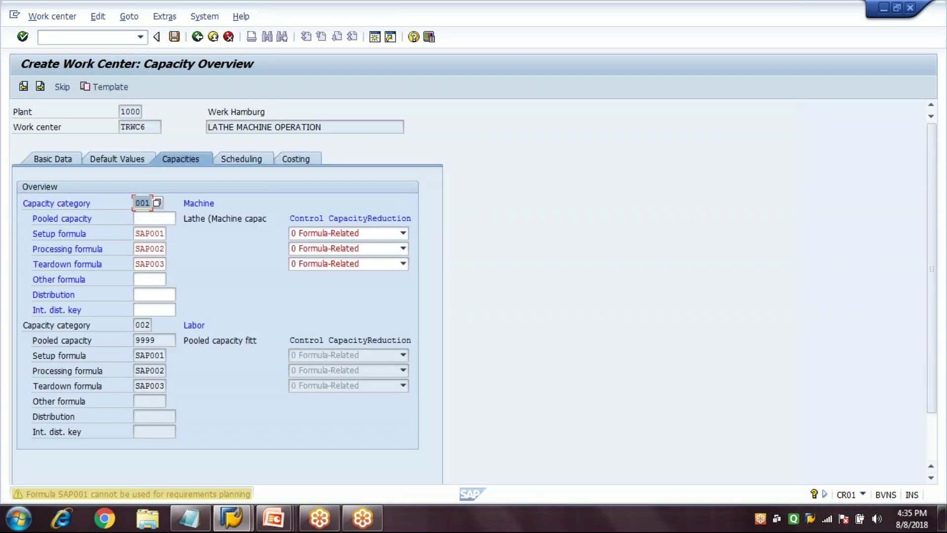
key("Return")
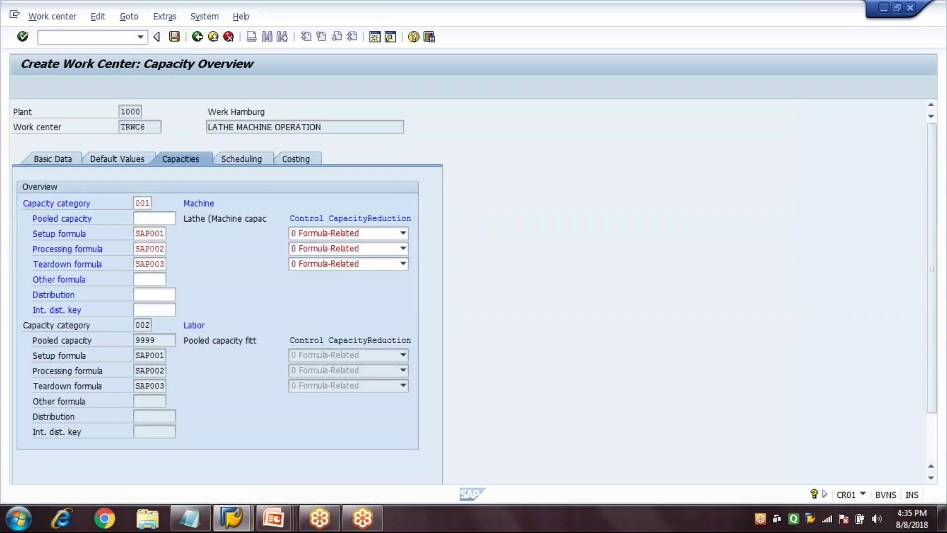
key("Return")
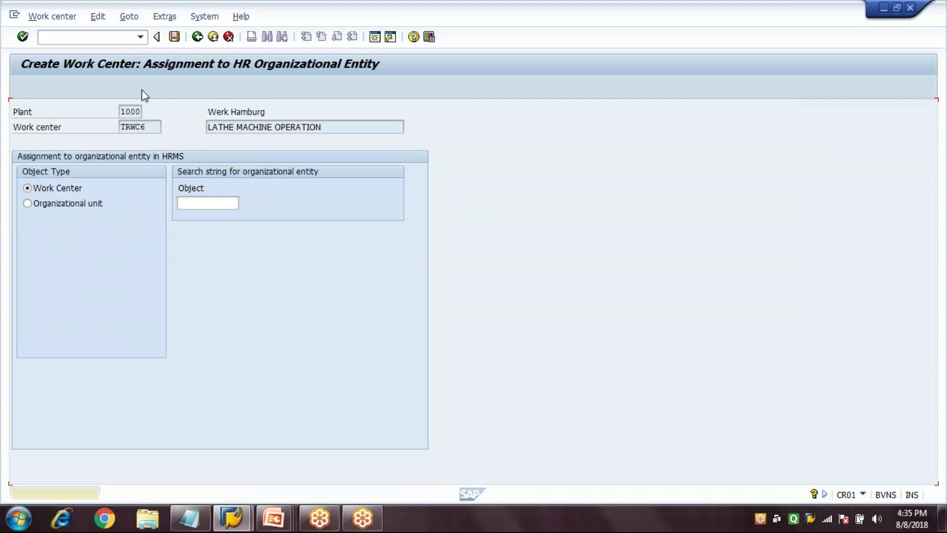
left_click(140, 91)
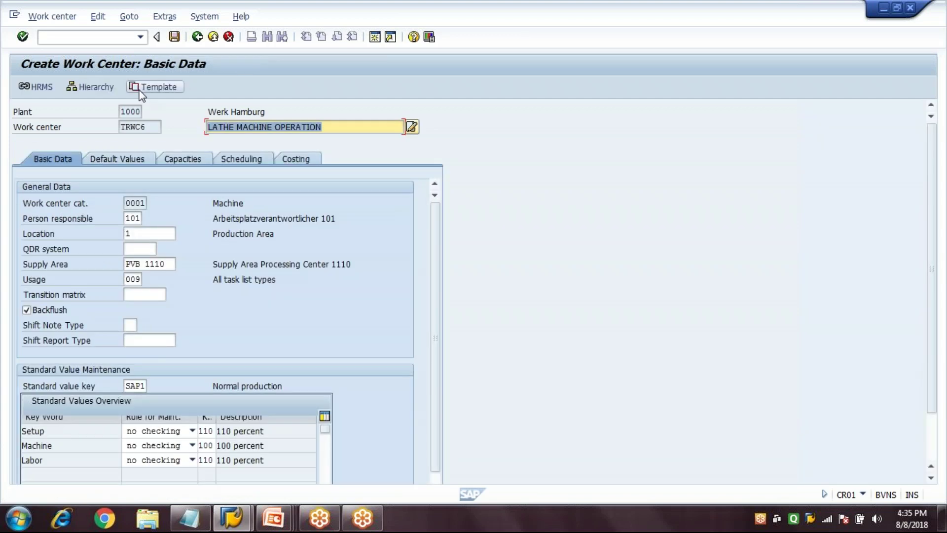
Change TRWC6's description to FINISHING OPERATION in its basic data and save the work center.
type("FlNI")
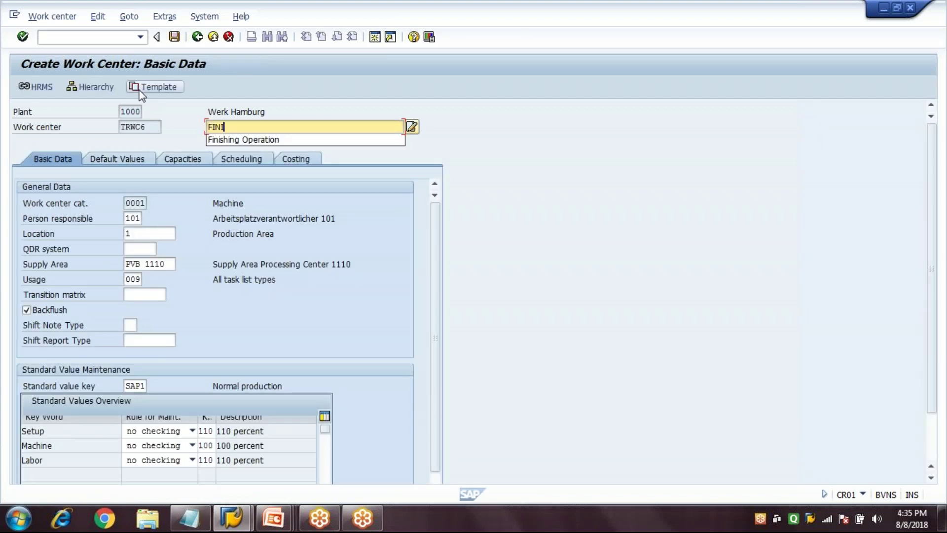
type("SHING O")
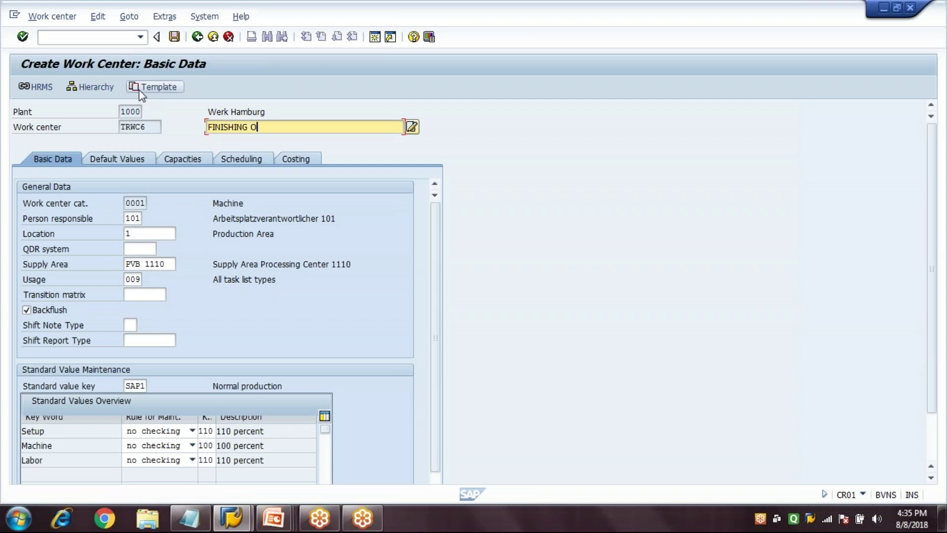
type("PERATION")
key("Return")
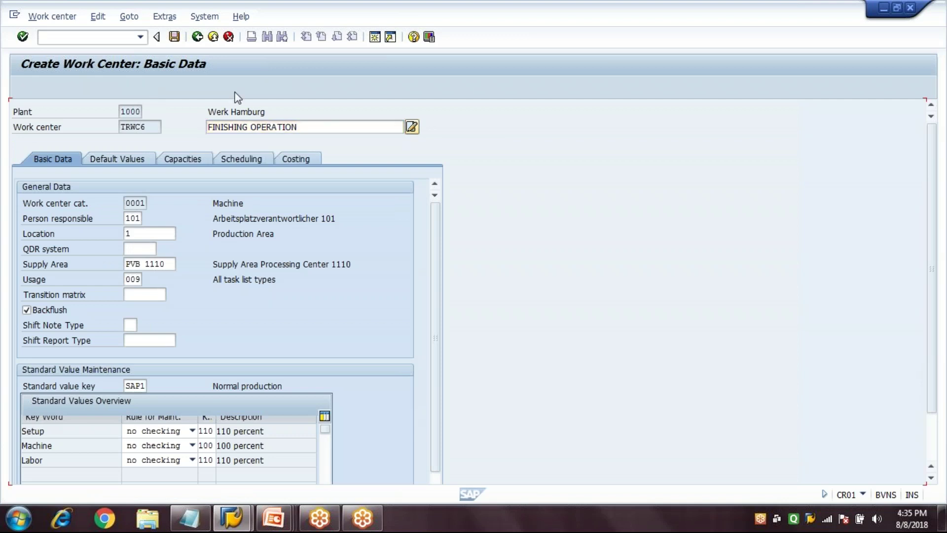
left_click(174, 37)
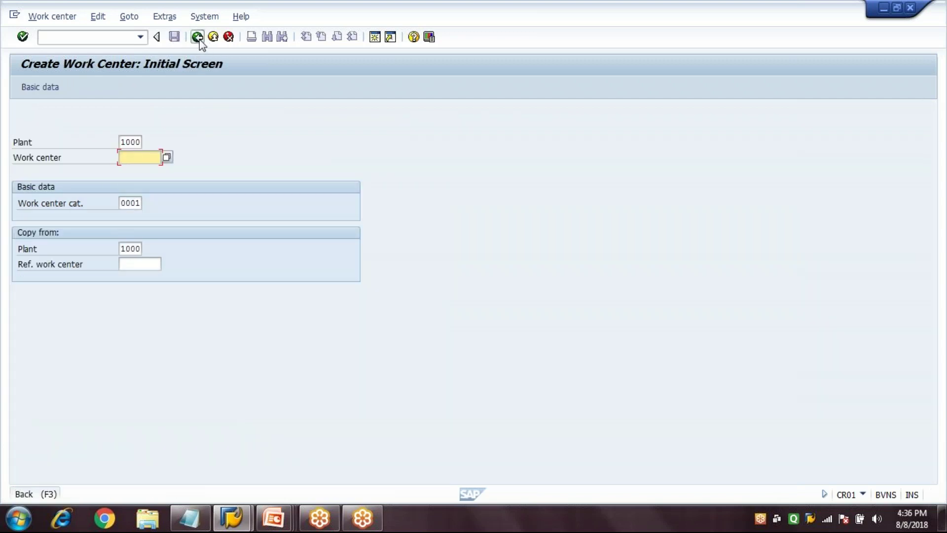
Leave work center creation and open the Work Center List with transaction CR05.
left_click(198, 38)
left_click(136, 36)
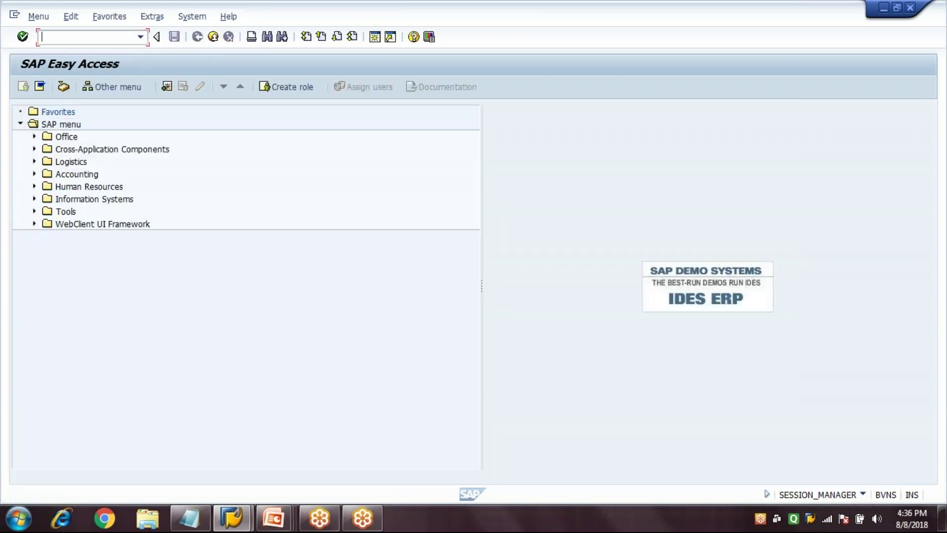
type("CR05")
key("Return")
List the work centers from TRWC1 to TRWC6 in plant 1000 with work center category 0001.
key("Tab")
key("Tab")
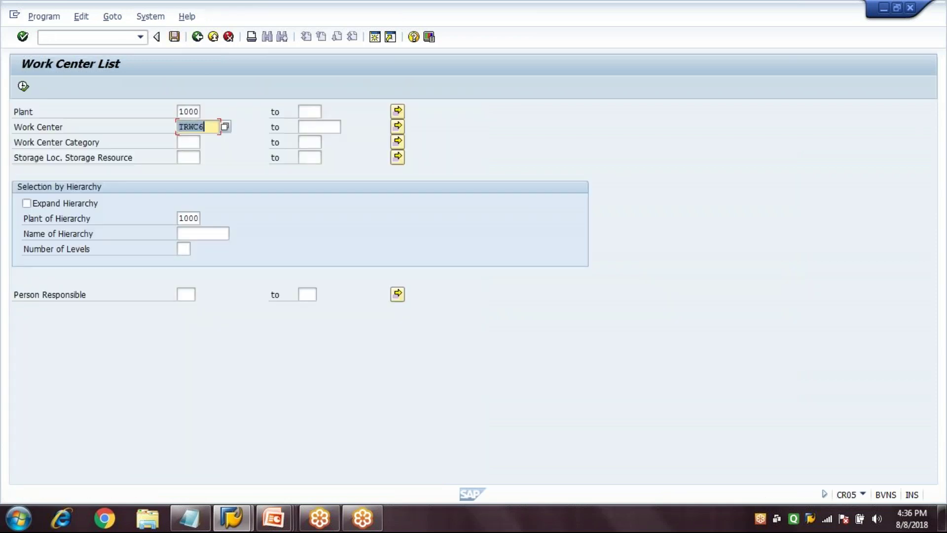
type("TRWC1")
key("Tab")
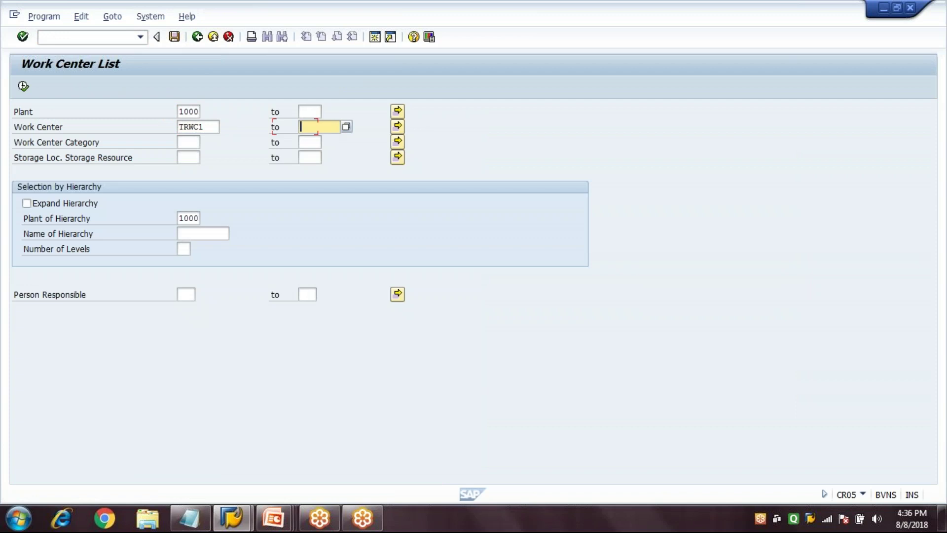
type("TRWC6")
left_click(192, 141)
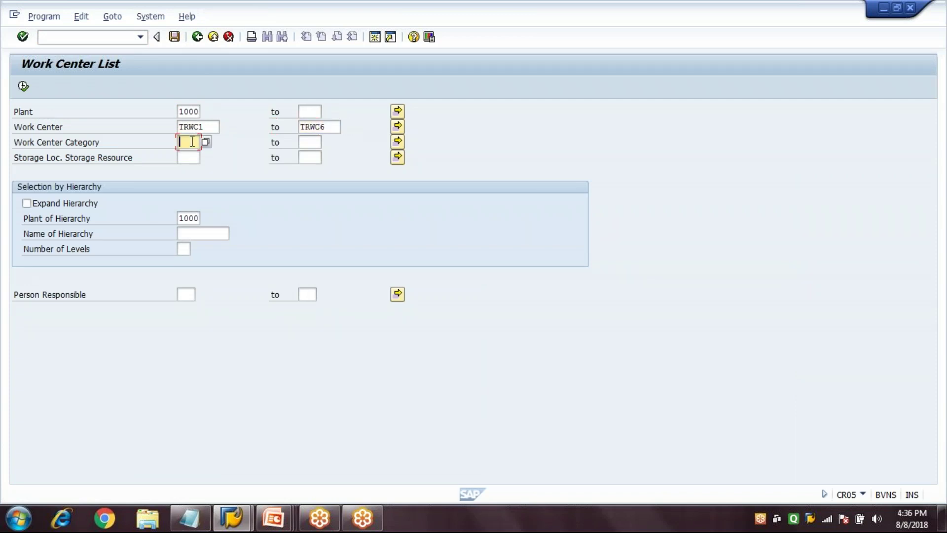
type("000")
left_click(185, 156)
left_click(22, 86)
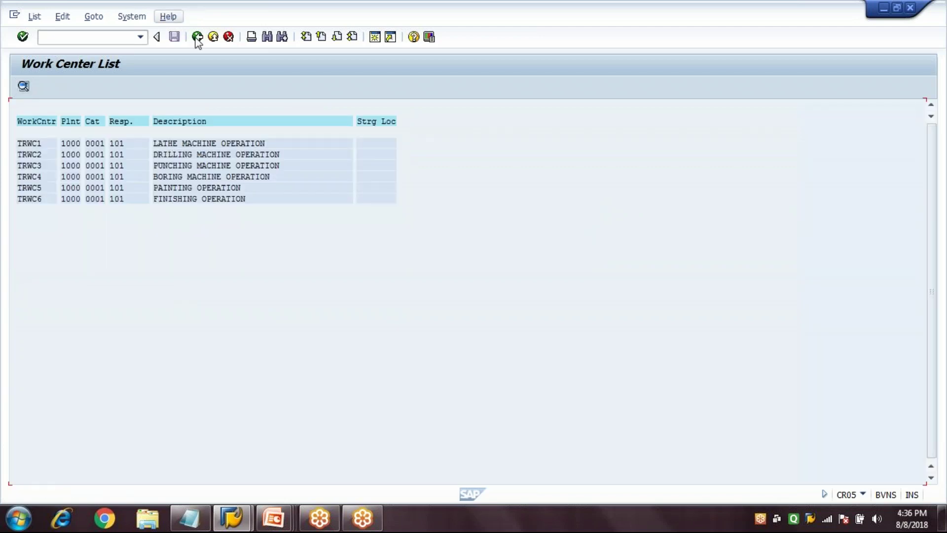
Switch to the Sisi@PP presentation in PowerPoint and review the work center transaction codes on the Work Center slide.
left_click(273, 517)
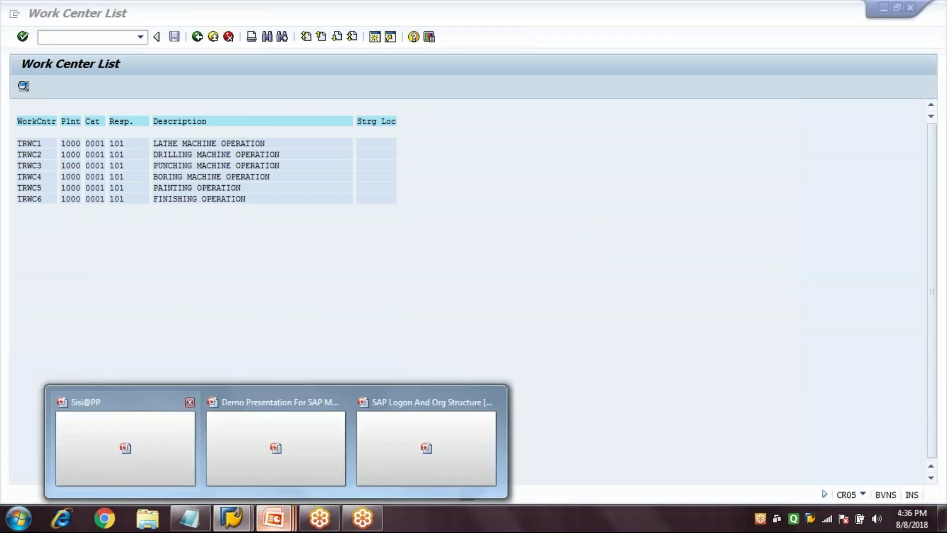
left_click(125, 444)
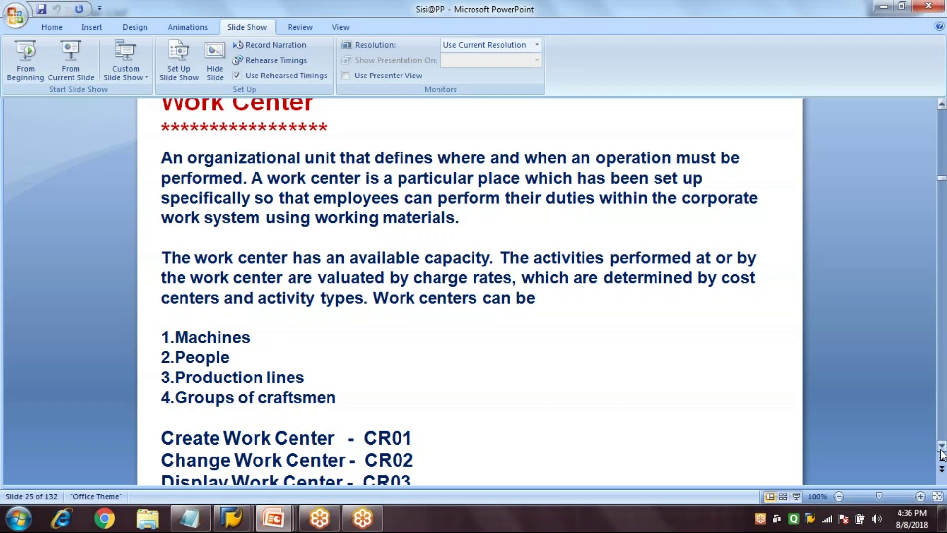
left_click(941, 447)
scroll(473, 455, "down", 1)
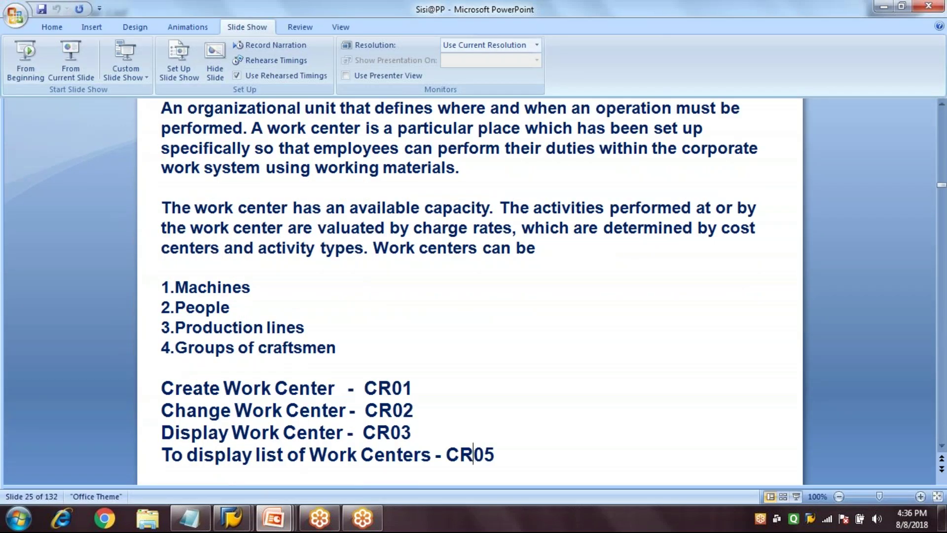
left_click(473, 454)
left_click(128, 291)
Switch back to SAP and leave the work center list for the SAP Easy Access screen.
mouse_move(232, 518)
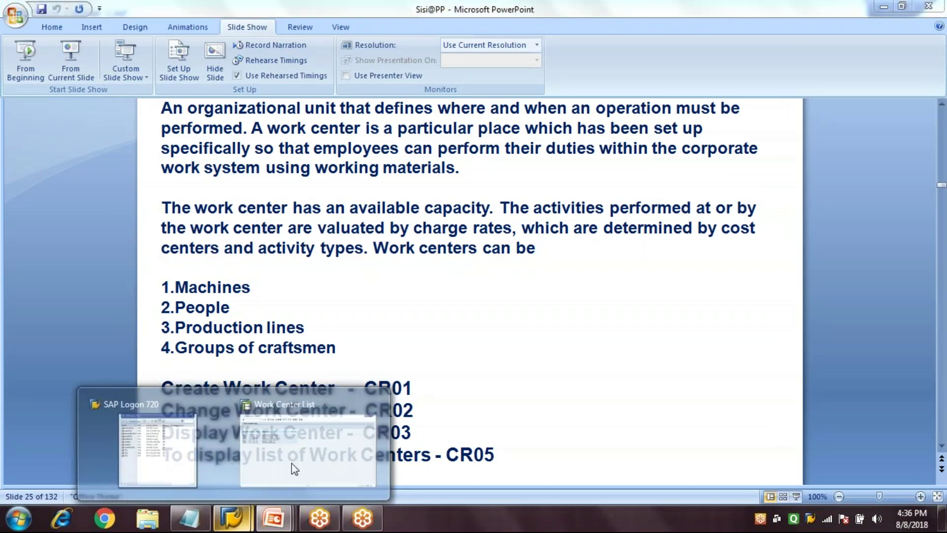
left_click(291, 463)
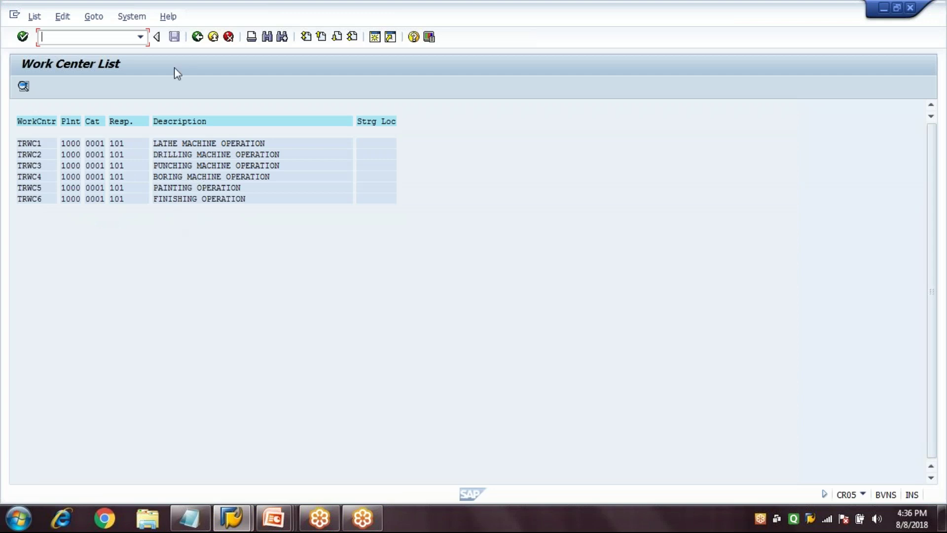
left_click(197, 38)
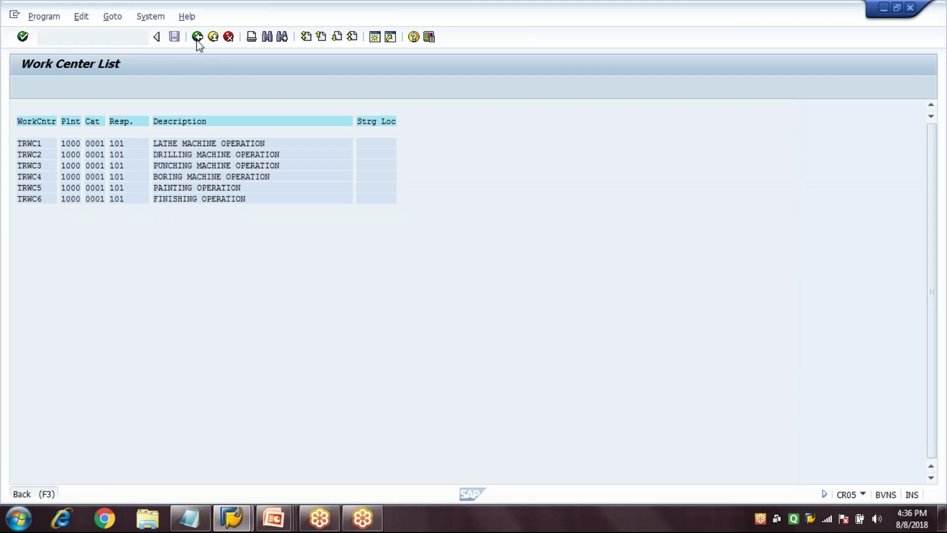
left_click(197, 38)
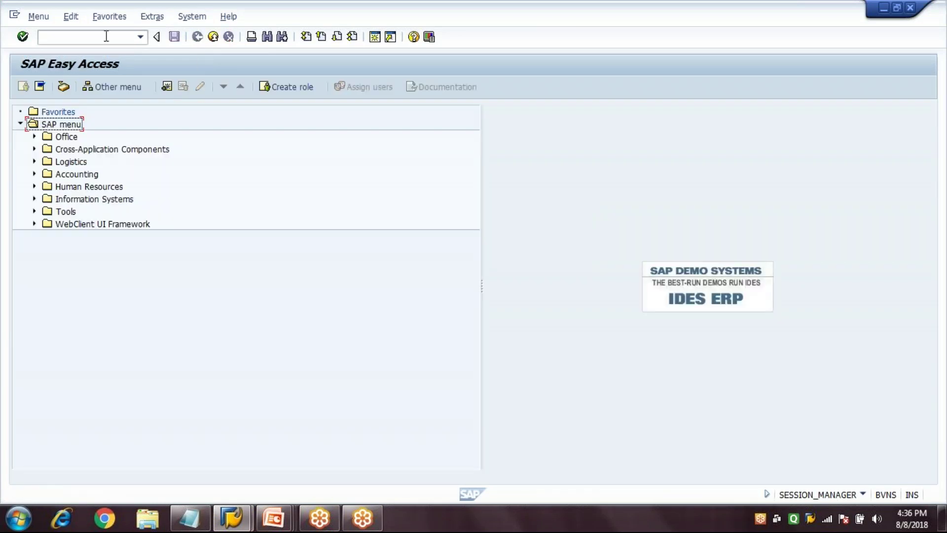
left_click(106, 36)
Switch to the Sisi@PP presentation in PowerPoint and start the slide show from the current slide.
left_click(274, 519)
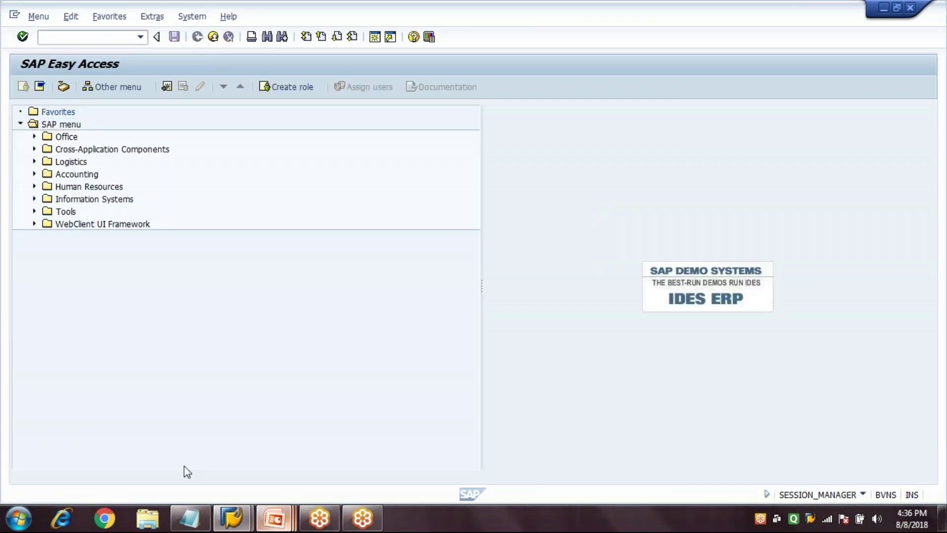
mouse_move(274, 519)
left_click(126, 434)
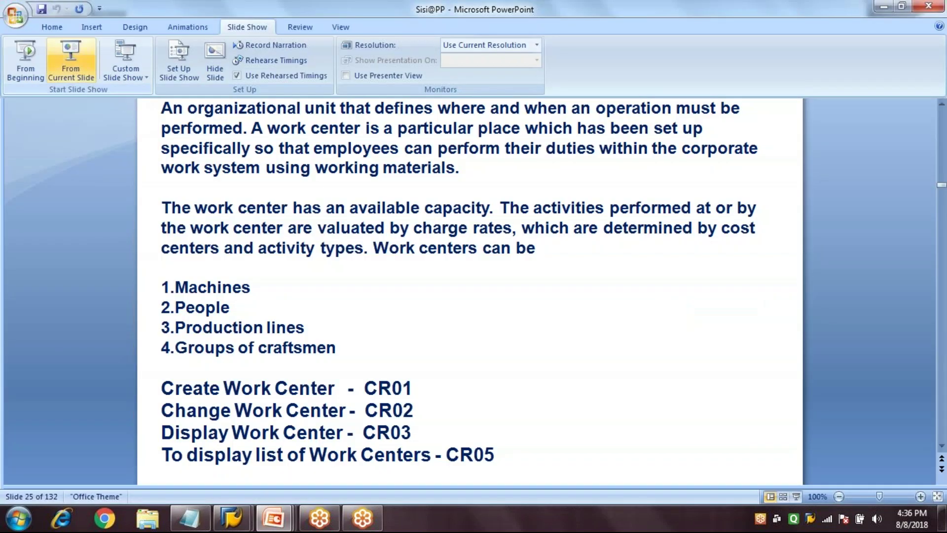
left_click(70, 59)
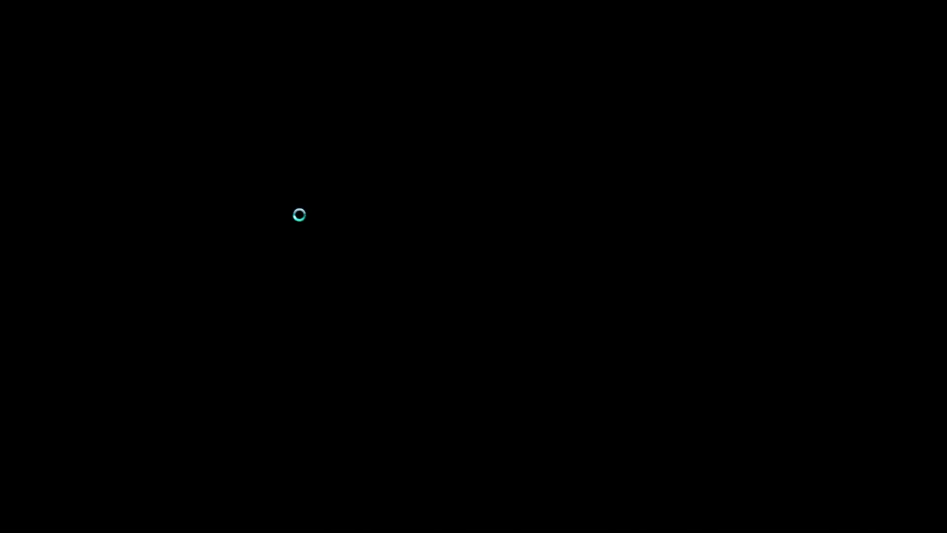
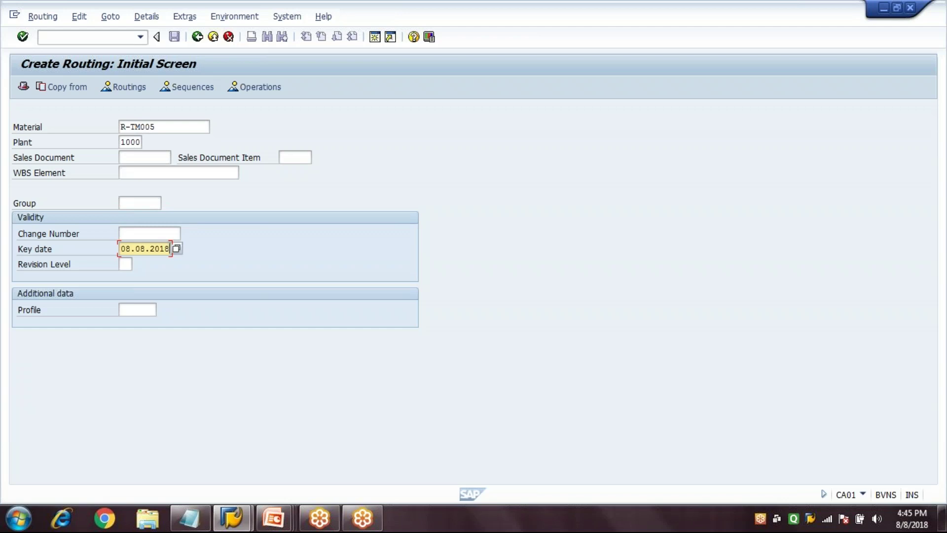
Proceed to the header details of the new routing for R-TM005 and set its task list usage to 1, Production.
key("Return")
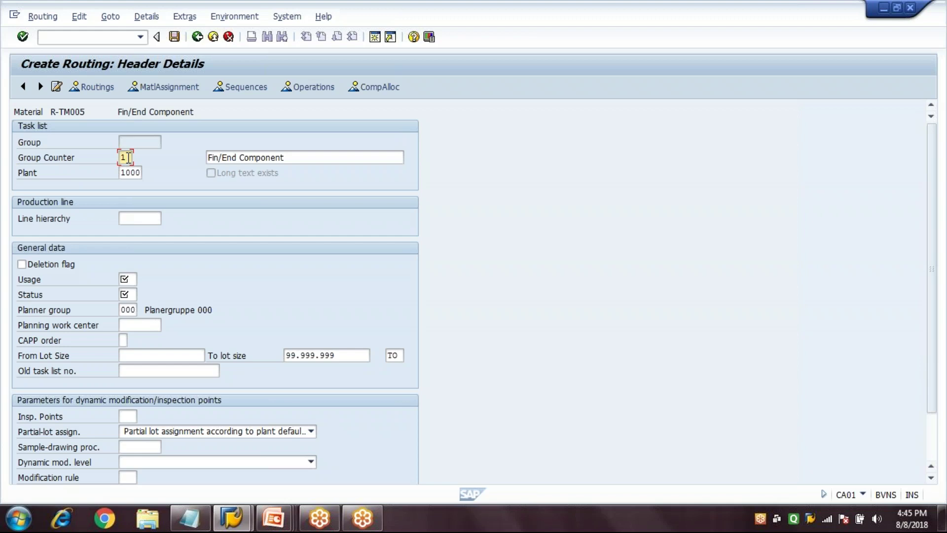
left_click(128, 279)
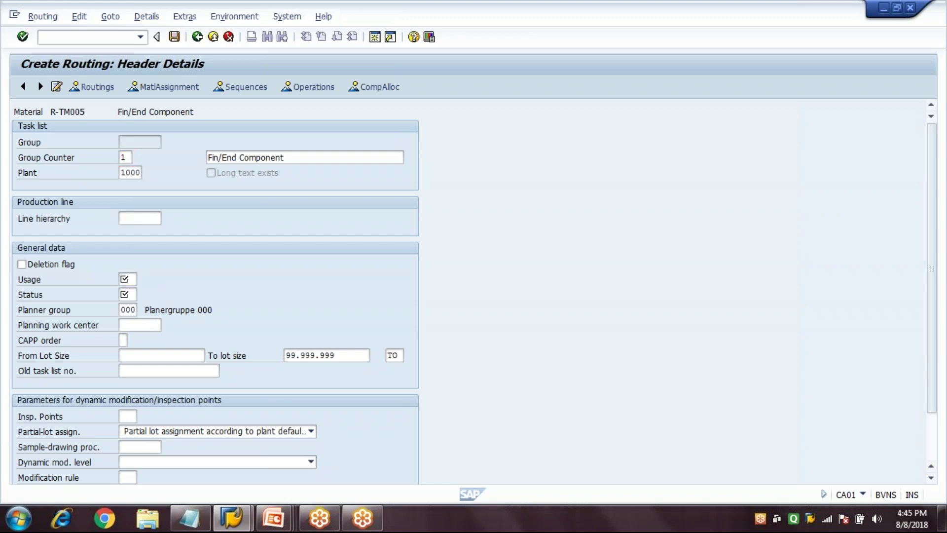
key("F4")
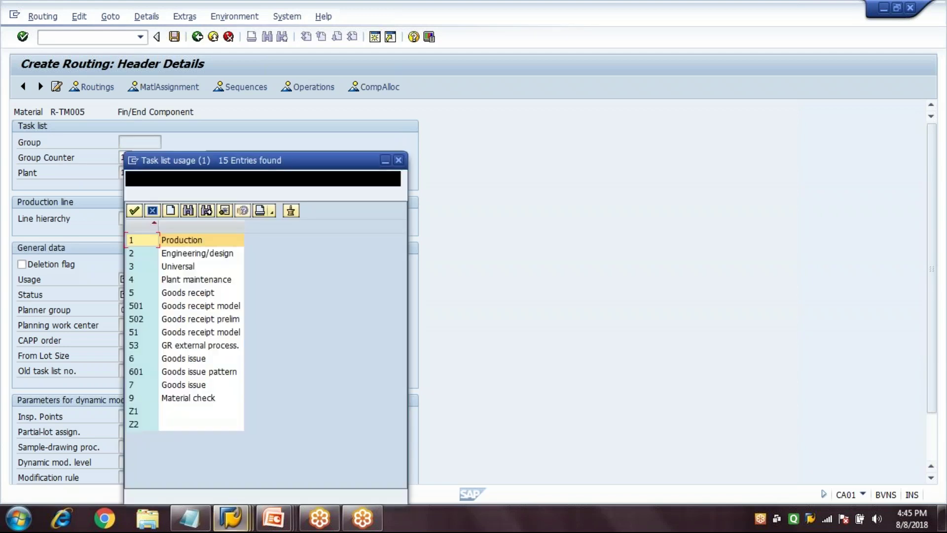
key("Return")
key("Tab")
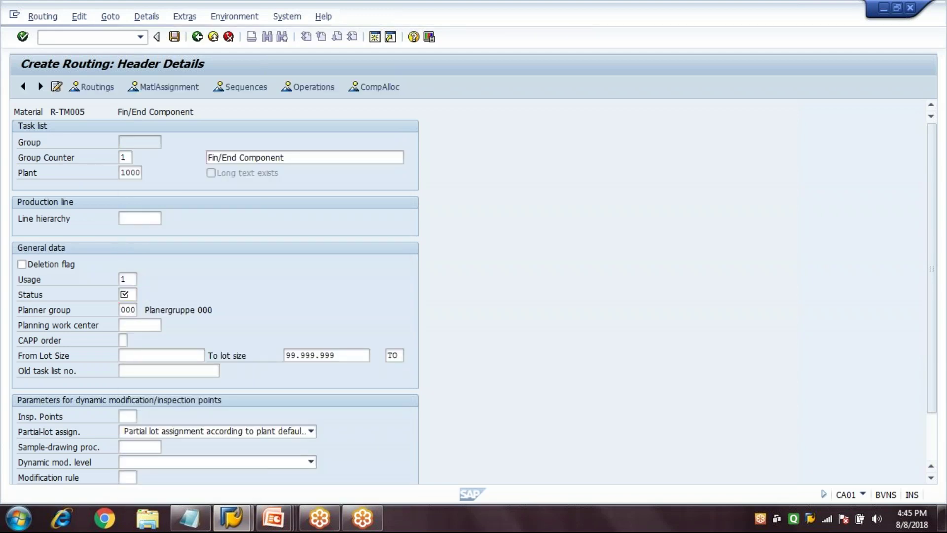
Set the routing header's status to 4, Released (general), and the From Lot Size to 1.
key("F4")
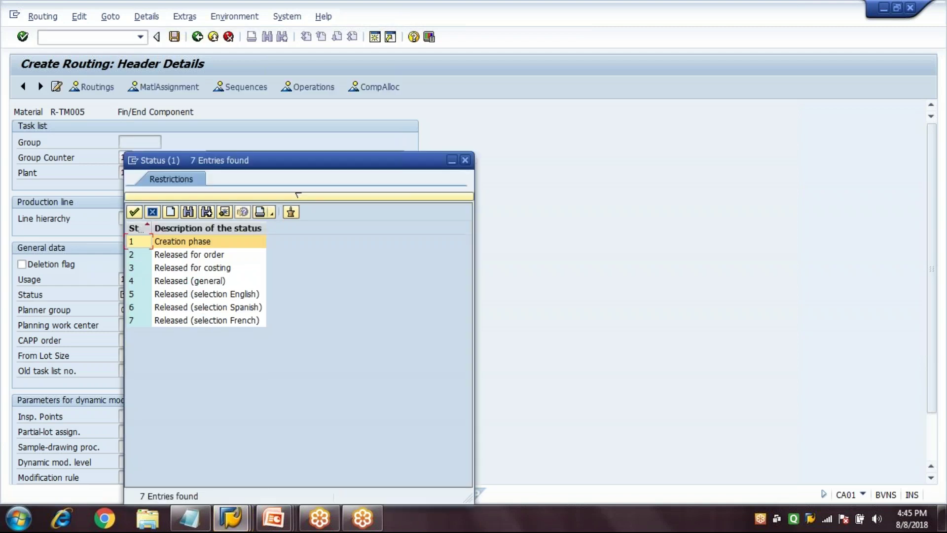
key("Return")
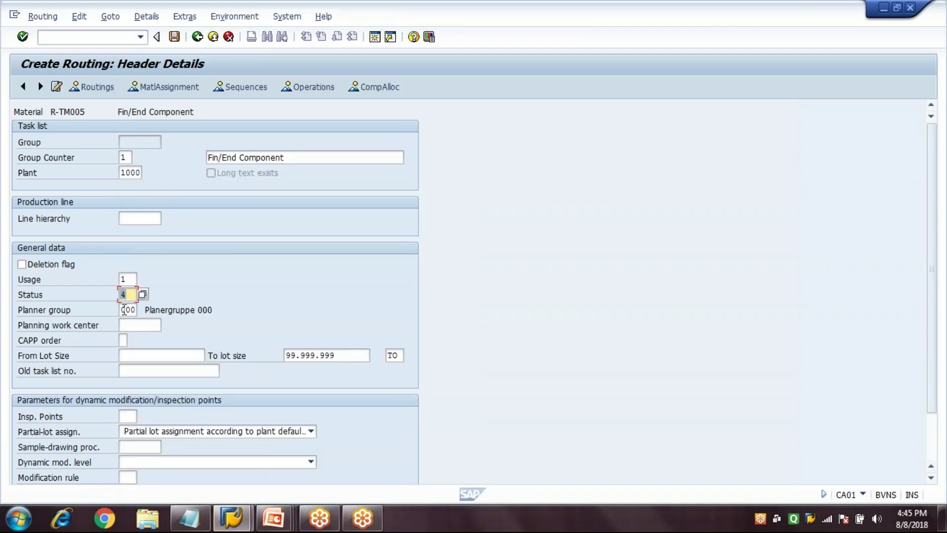
left_click(122, 310)
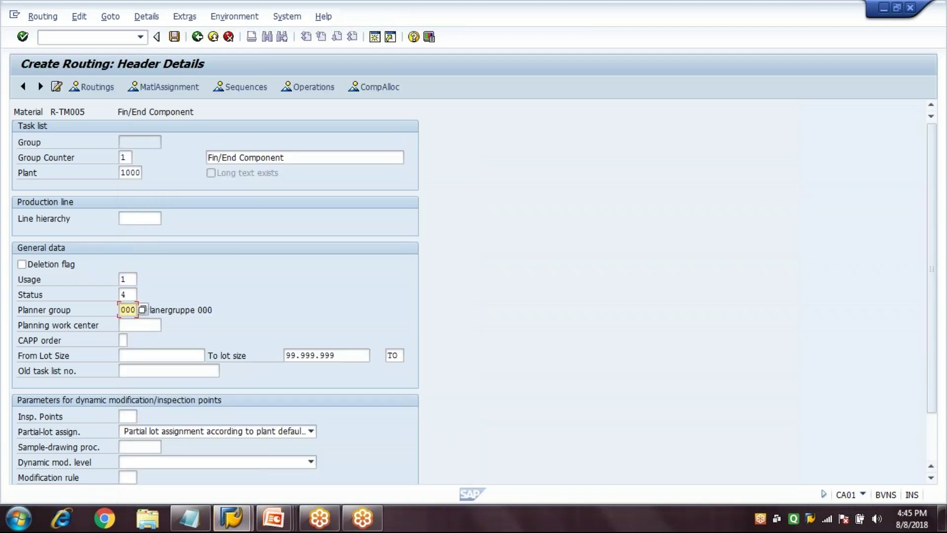
left_click(160, 359)
type("1")
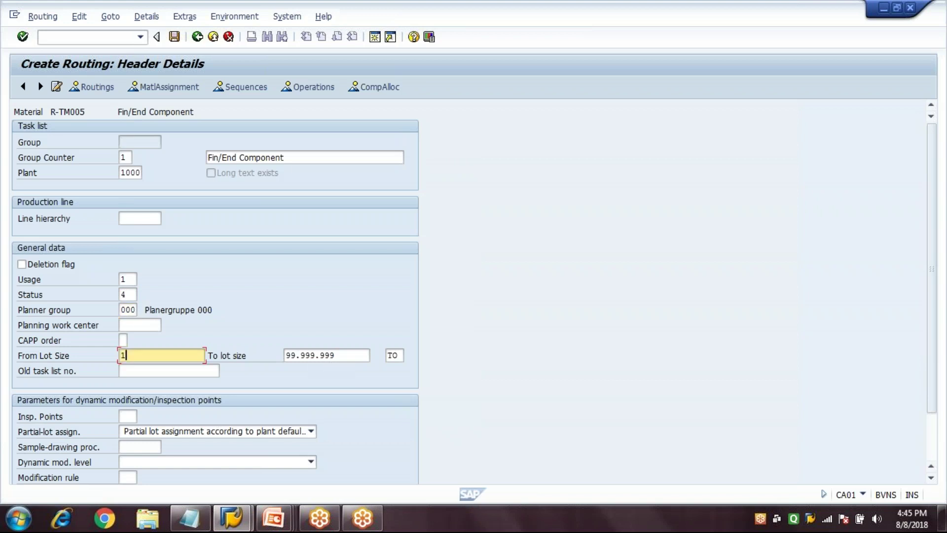
left_click(335, 355)
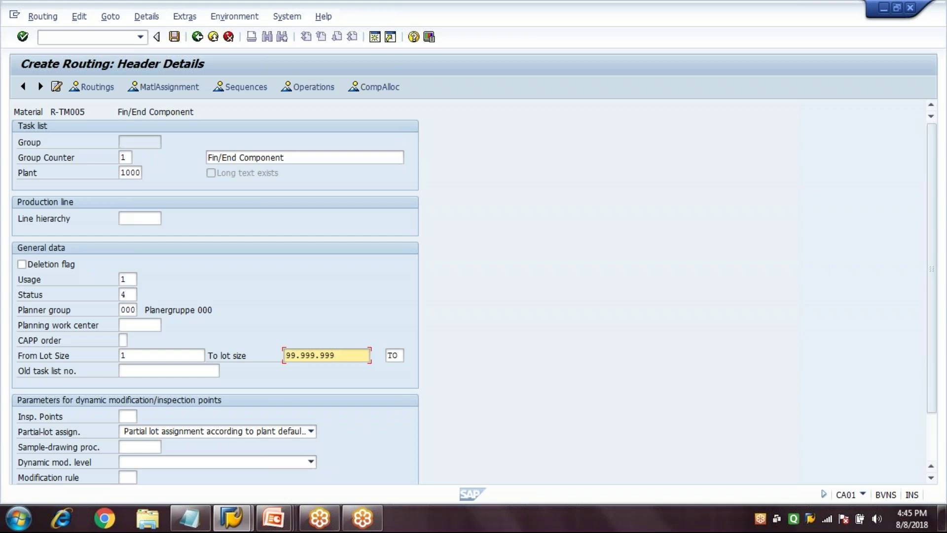
In the operation overview, widen the work center and control key columns and assign work center TRWC1 to operation 0010.
left_click(303, 92)
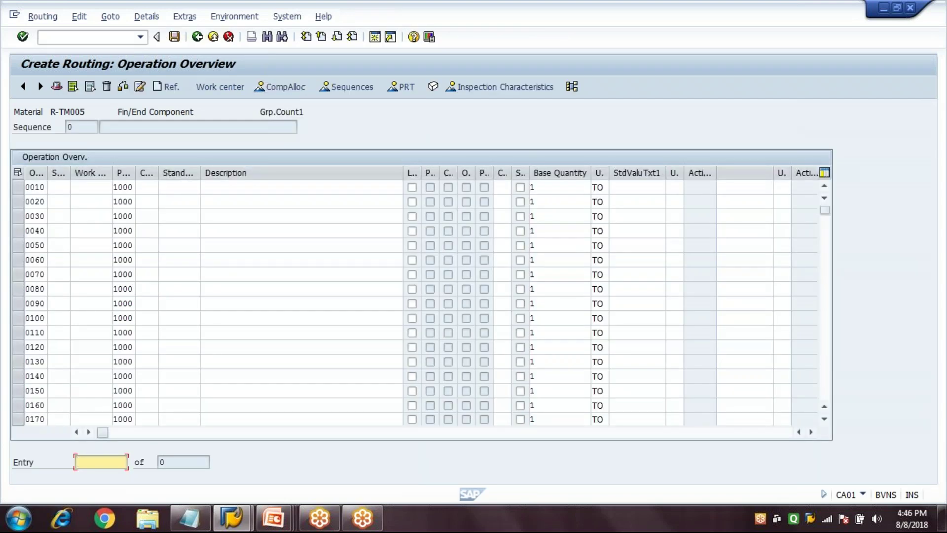
left_click_drag(111, 172, 161, 218)
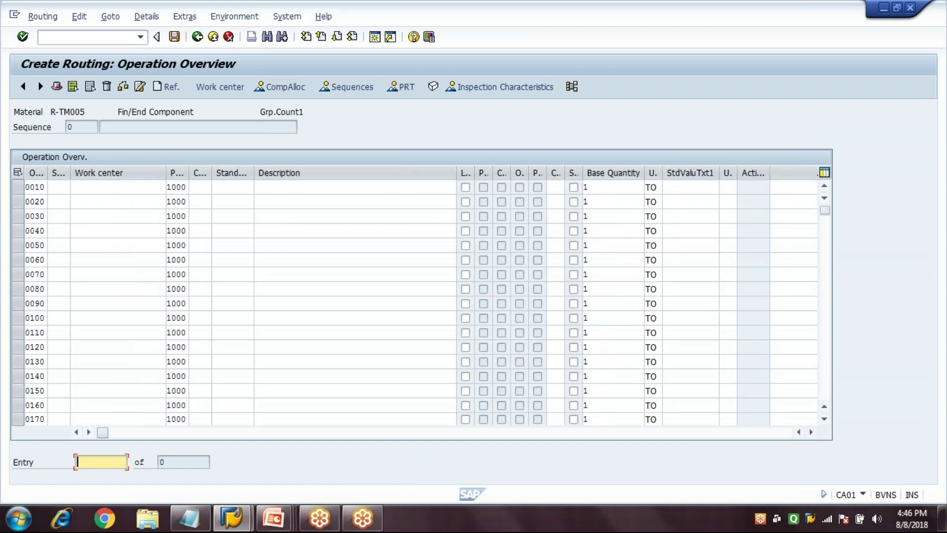
left_click_drag(212, 226, 227, 225)
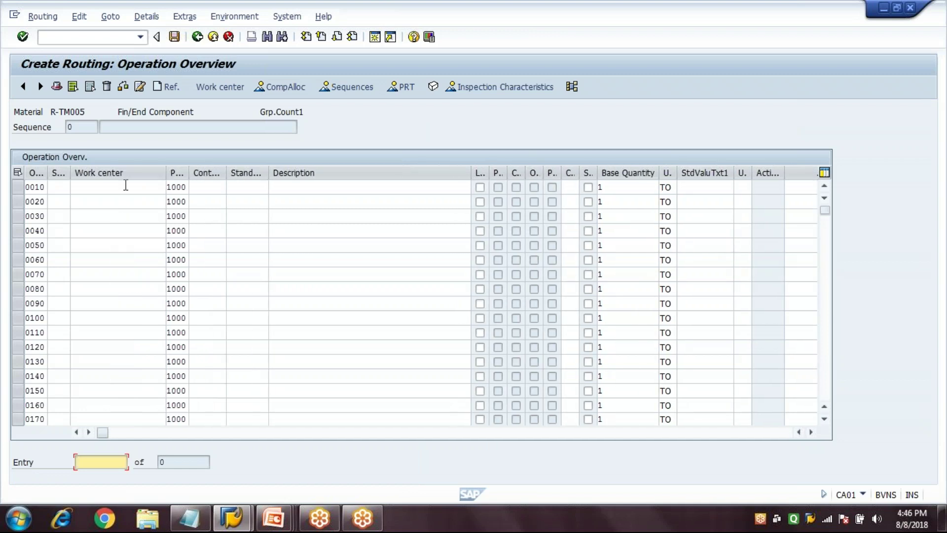
left_click(126, 186)
type("TRWC1")
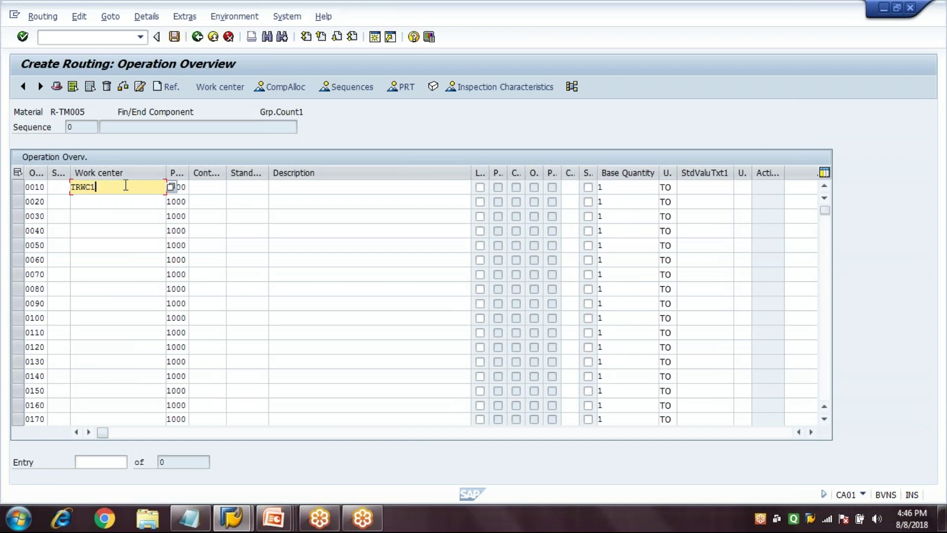
key("Return")
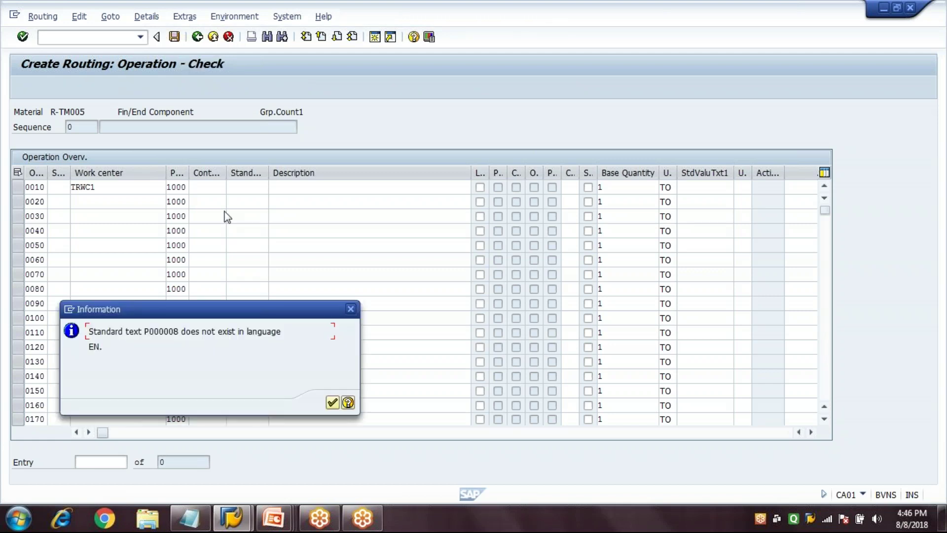
key("Return")
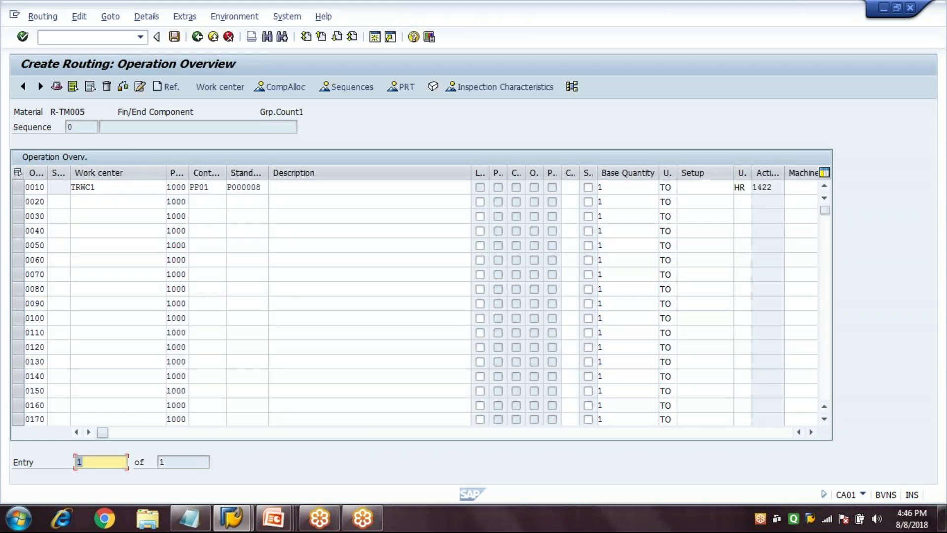
Widen the control key column further and open the details of operation 0010 to check its work center description.
left_click_drag(226, 214, 270, 213)
left_click(237, 191)
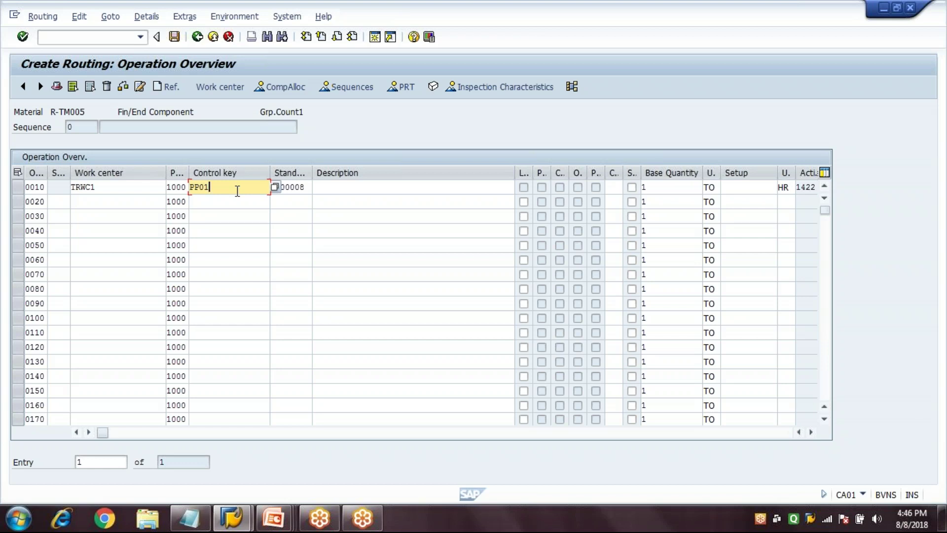
key("F2")
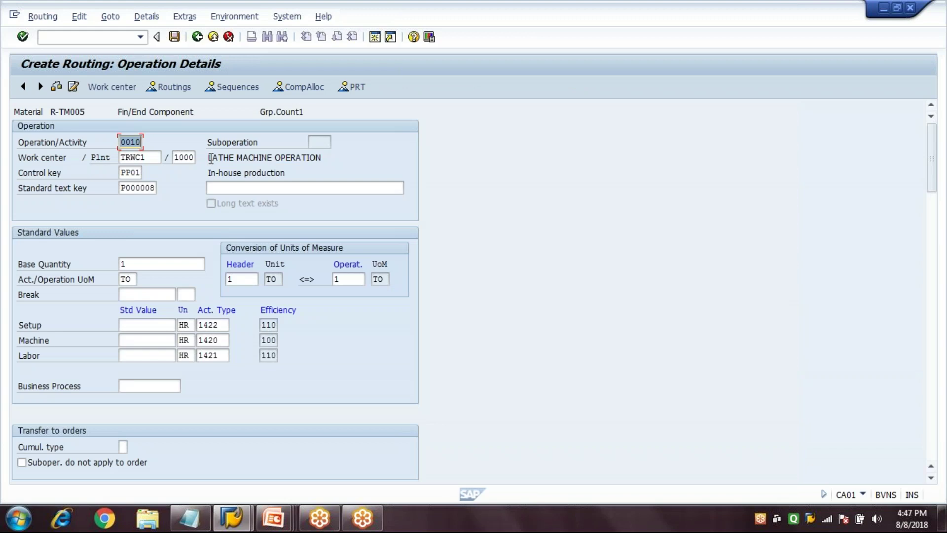
left_click_drag(211, 158, 345, 163)
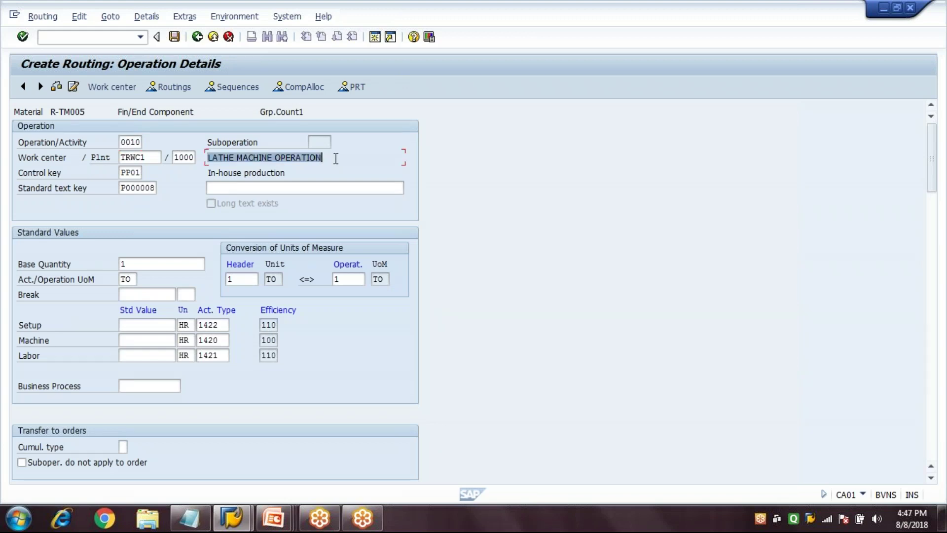
left_click(336, 159)
Set operation 0010's standard values to Setup 1, Machine 2 and Labor 4 hours, and return to the operation overview.
left_click(148, 325)
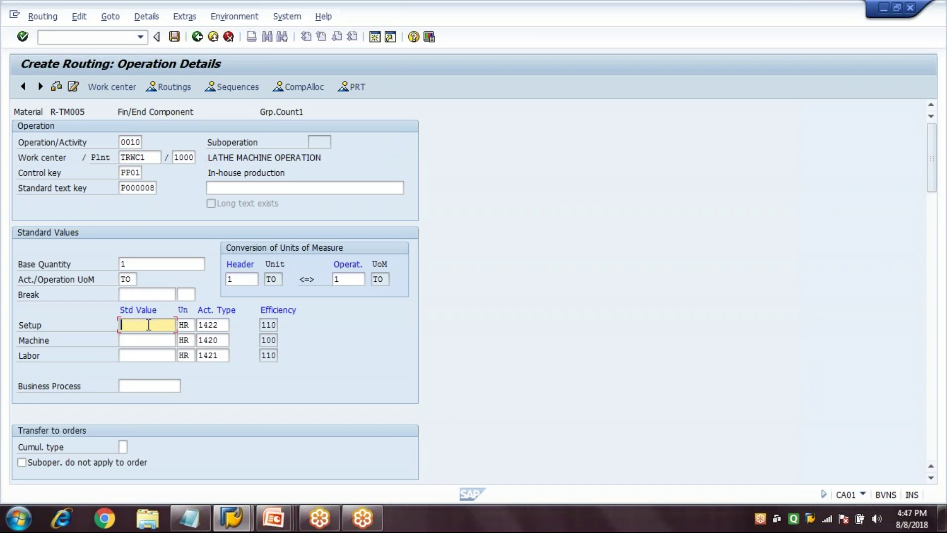
left_click(138, 337)
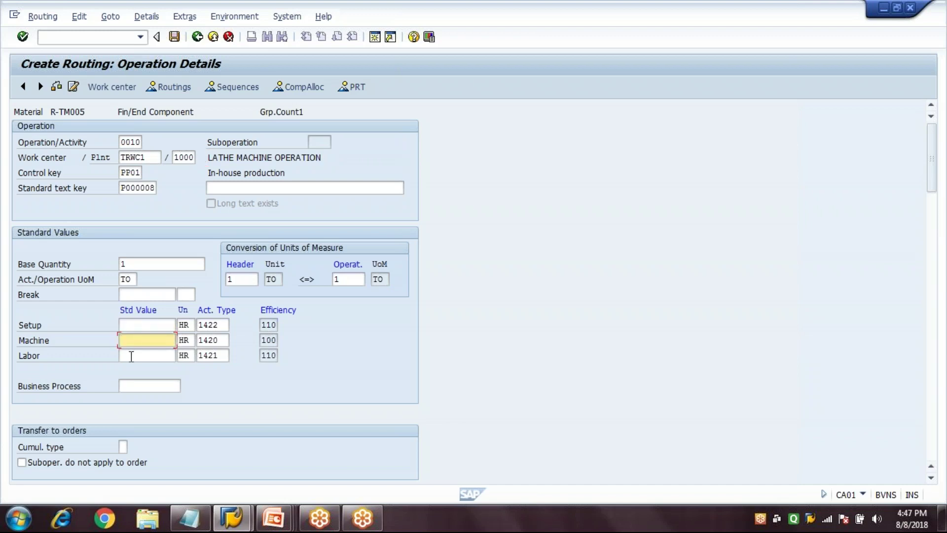
left_click(131, 356)
left_click(138, 323)
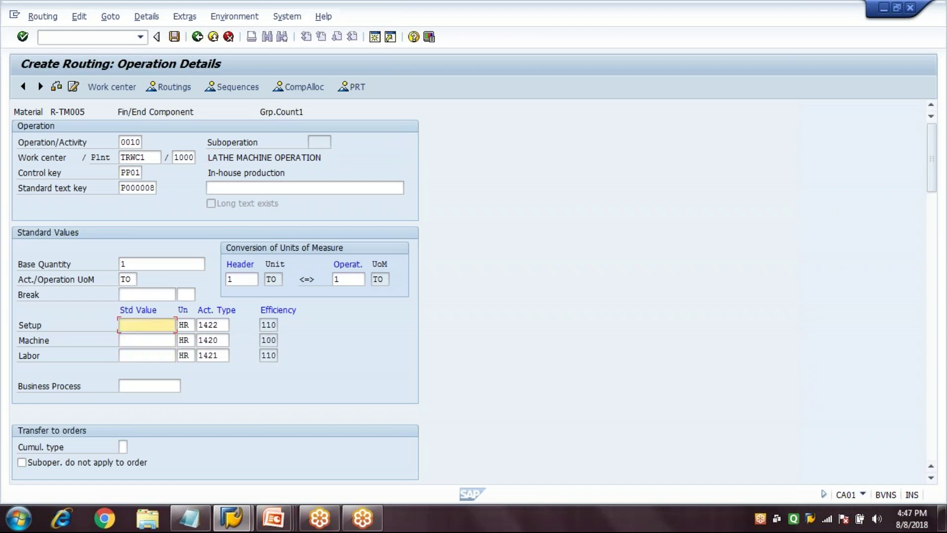
type("1")
left_click(138, 340)
type("2")
left_click(138, 356)
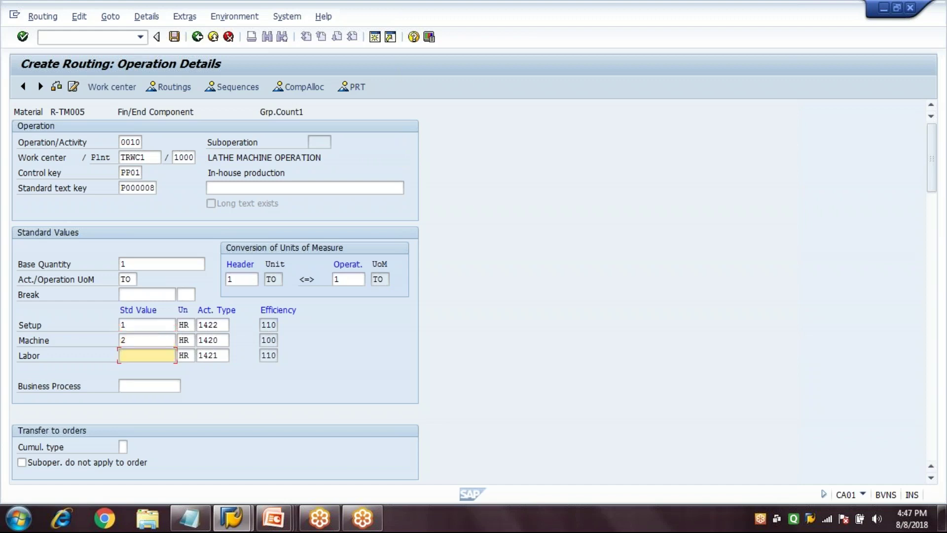
type("4")
key("Return")
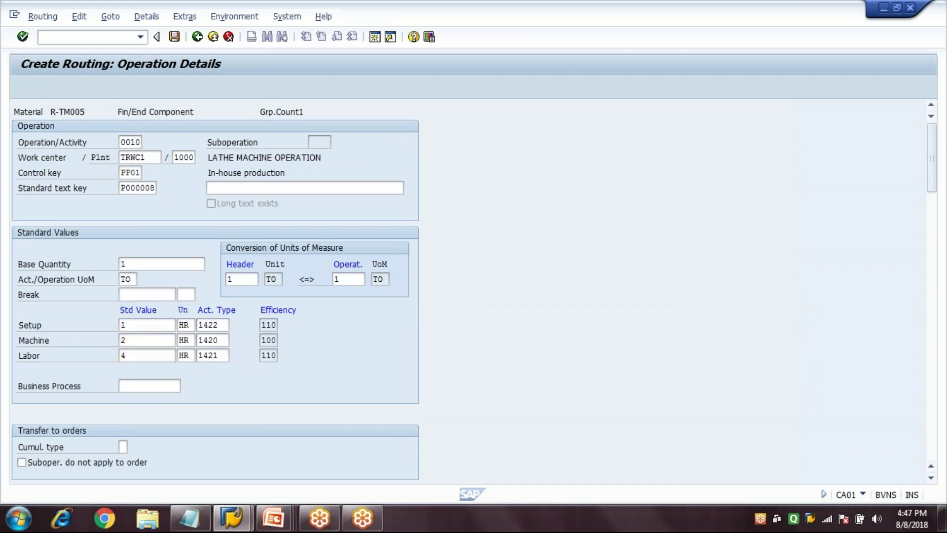
left_click(198, 40)
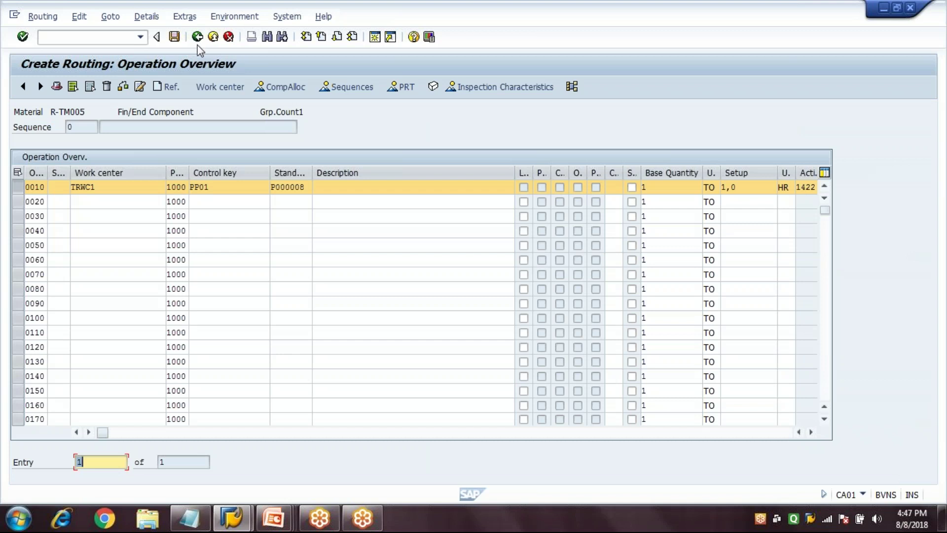
Deselect operation 0010 and assign work center TRWC2 to operation 0020.
left_click(18, 188)
left_click(18, 187)
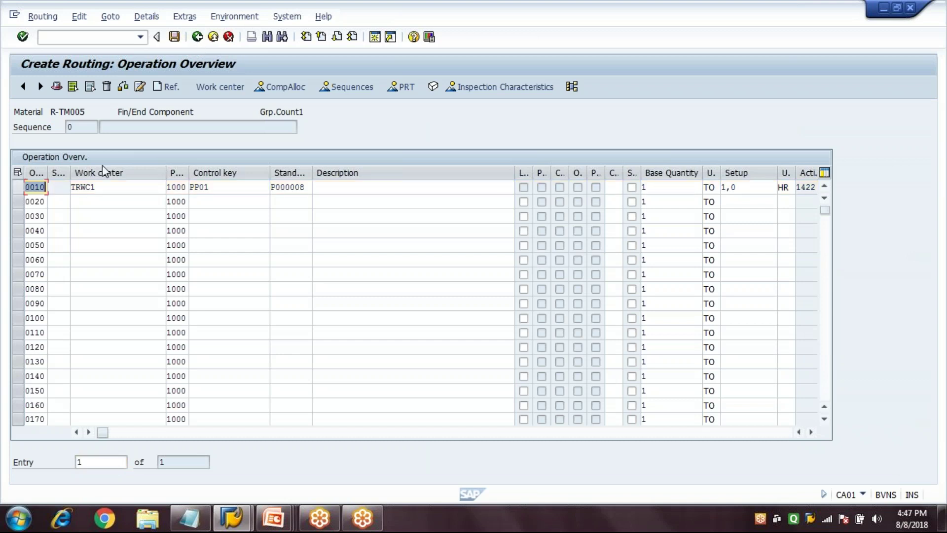
left_click(112, 202)
type("TR")
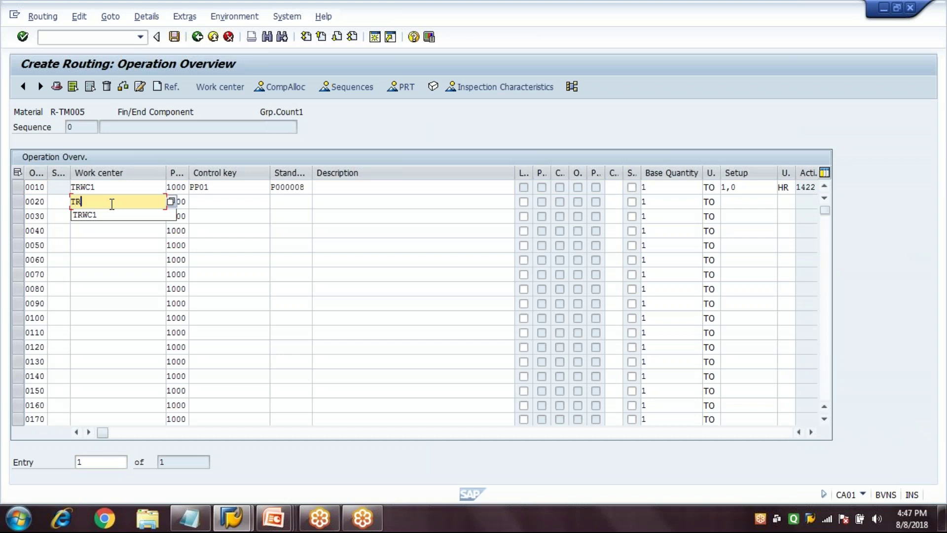
key("Down")
key("Return")
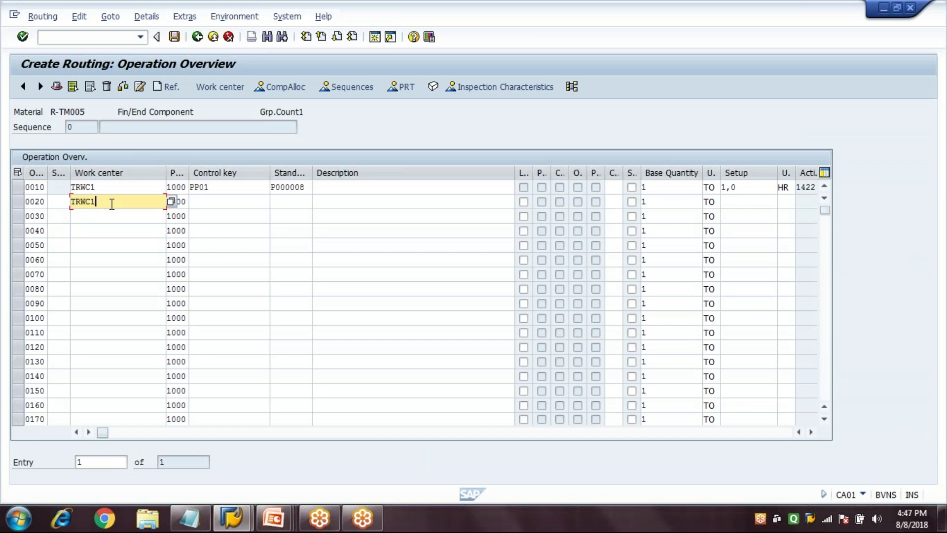
key("BackSpace")
type("2")
key("Return")
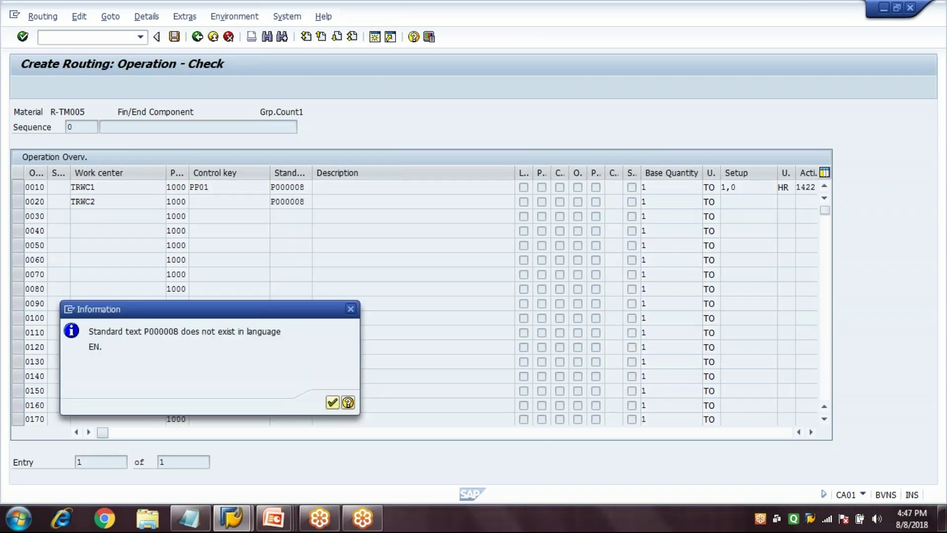
key("Return")
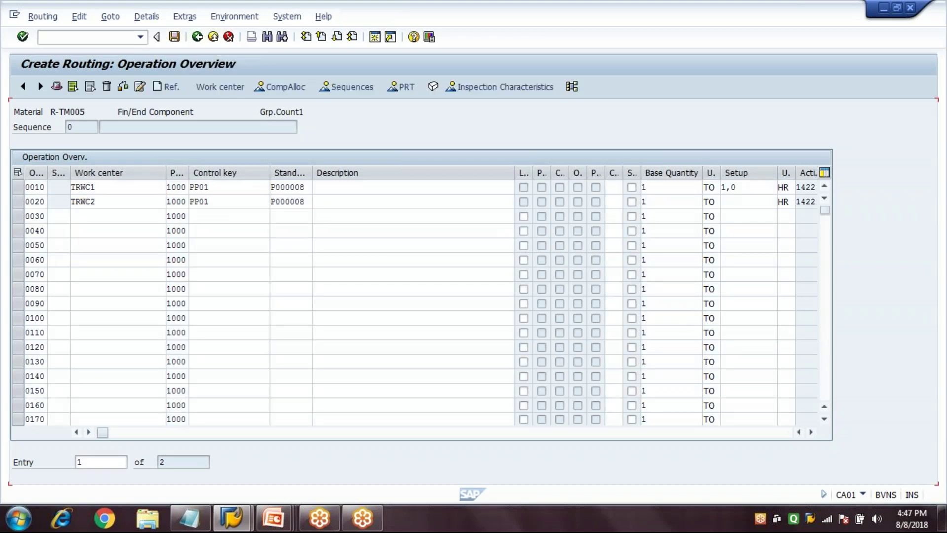
Copy the work center text LATHE MACHINE OPERATION from operation 0010's details into that operation's description in the overview.
key("F2")
left_click_drag(325, 156, 207, 173)
key("ctrl+c")
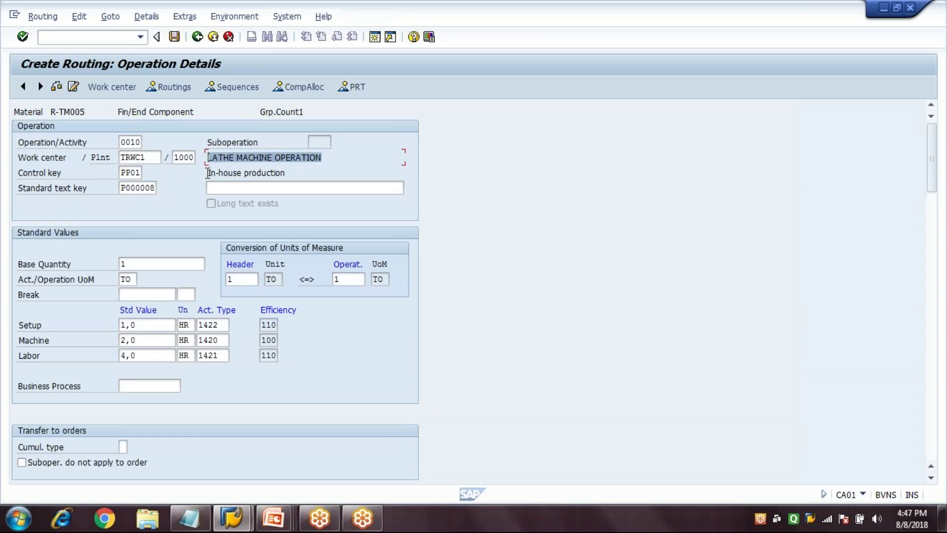
left_click(189, 119)
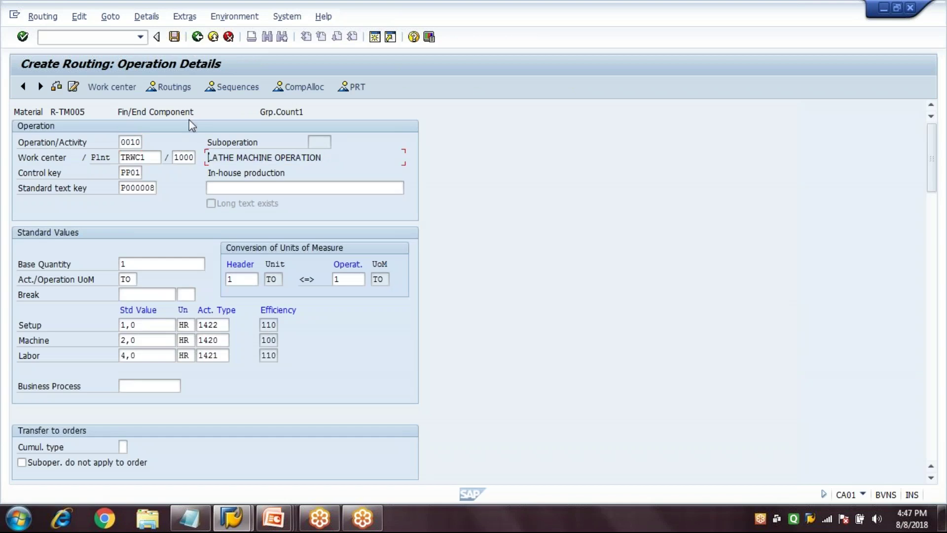
left_click(197, 37)
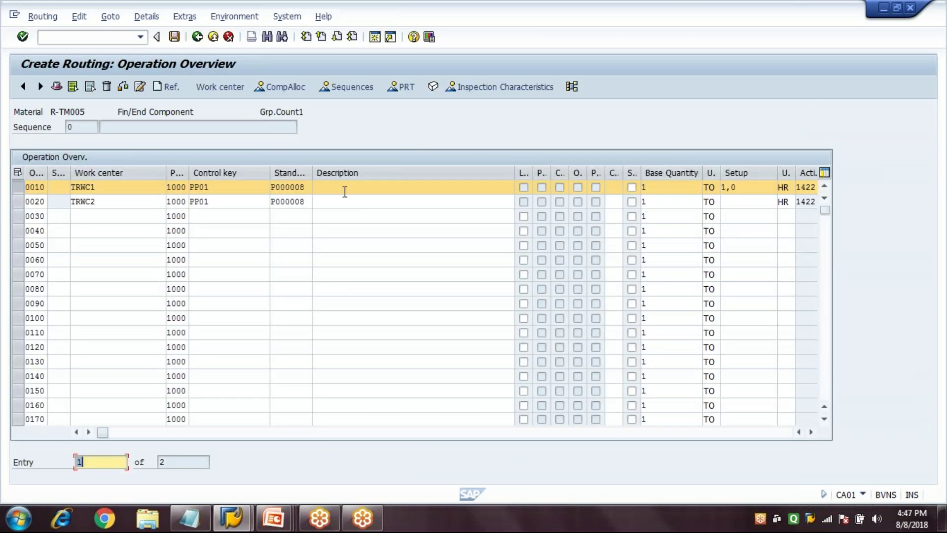
left_click(344, 192)
key("ctrl+v")
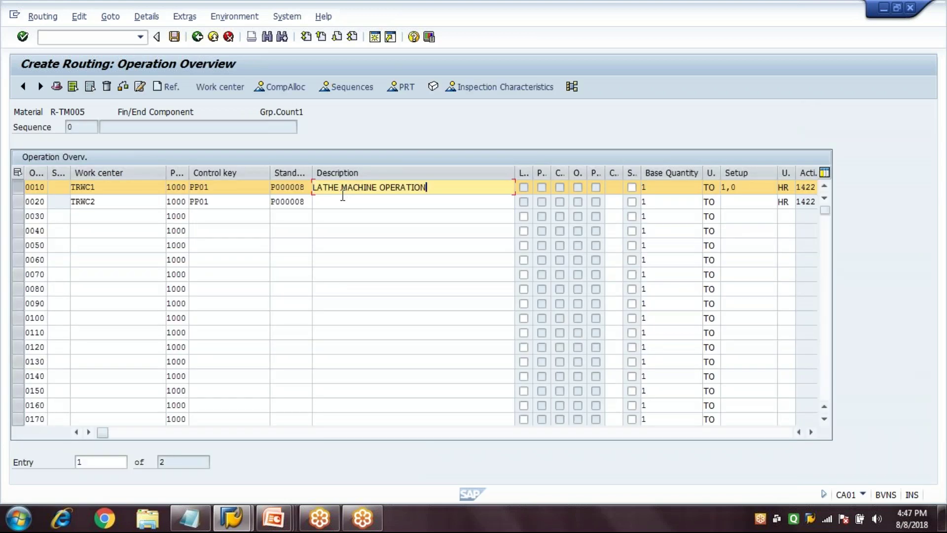
Copy the work center text DRILLING MACHINE OPERATION from operation 0020's details into that operation's description in the overview.
left_click(232, 203)
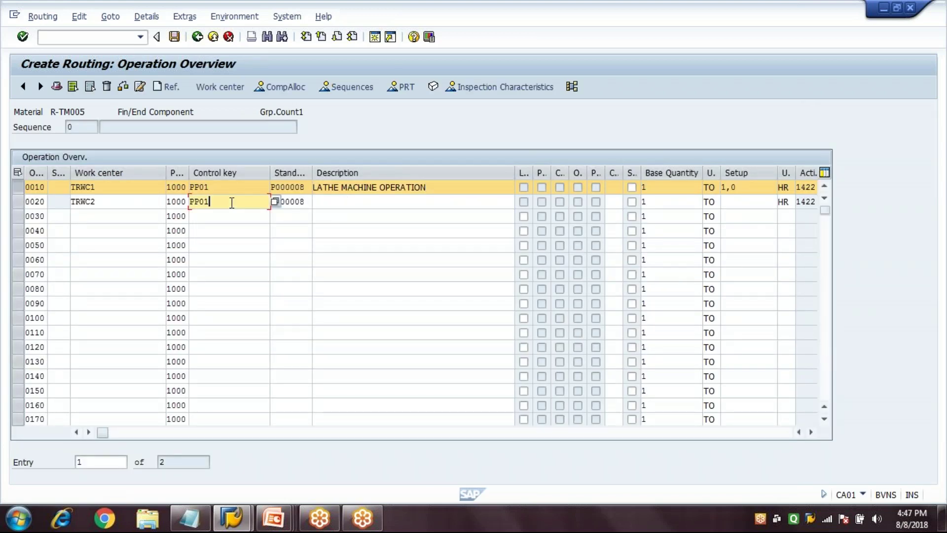
double_click(231, 203)
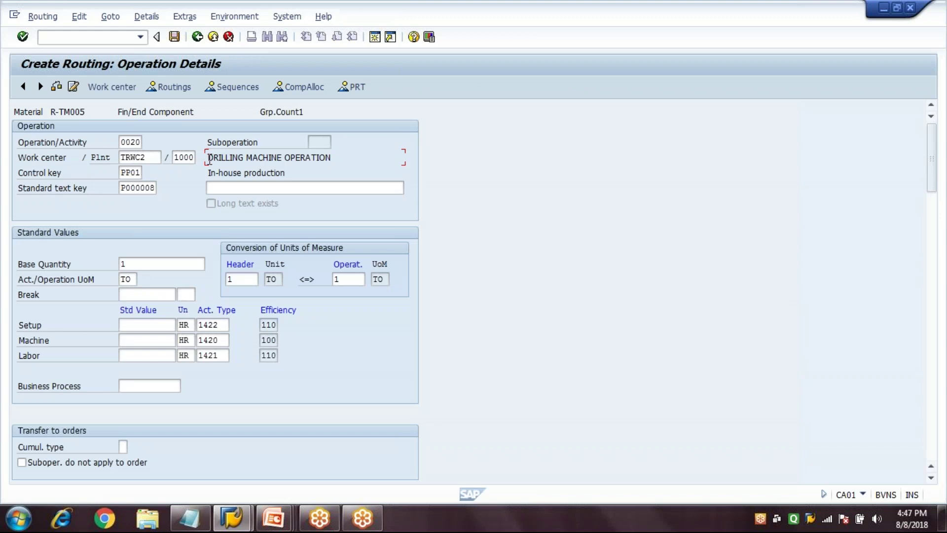
key("shift+End")
key("ctrl+c")
key("End")
left_click(197, 39)
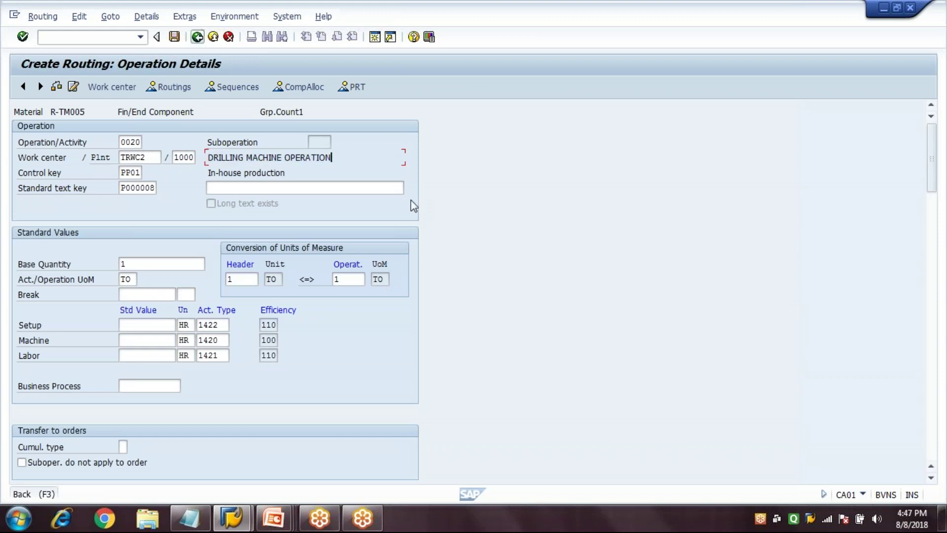
left_click(361, 201)
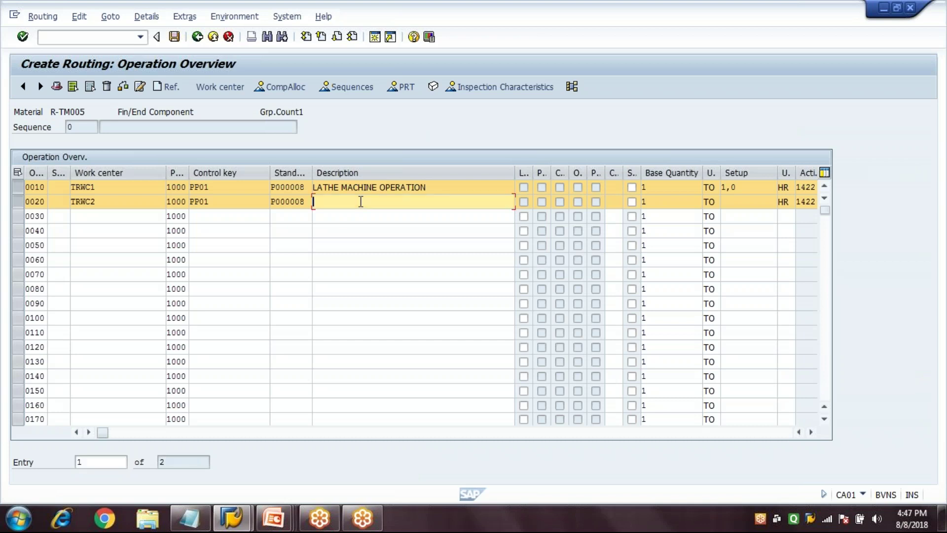
key("ctrl+v")
Set operation 0020's standard values to Setup 1, Machine 2 and Labor 4 hours, and return to the operation overview.
left_click(19, 183)
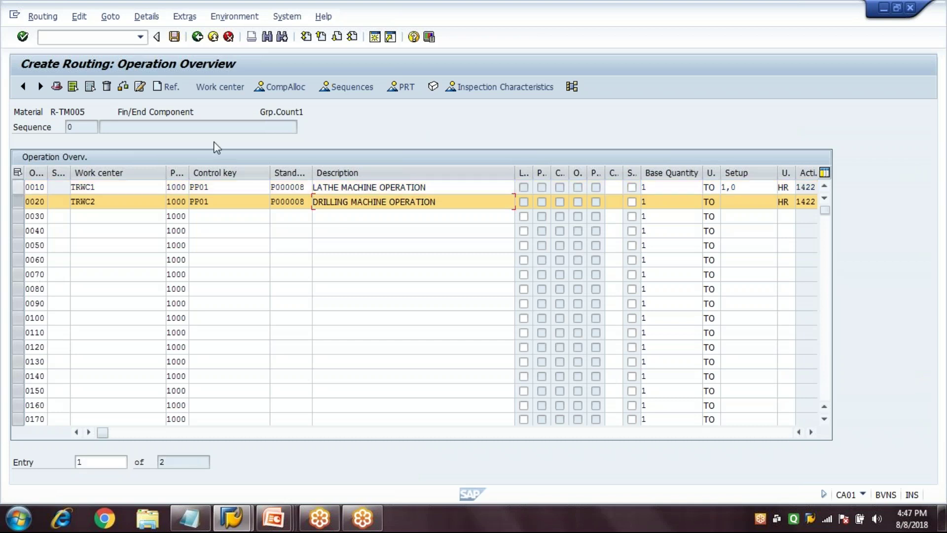
double_click(211, 201)
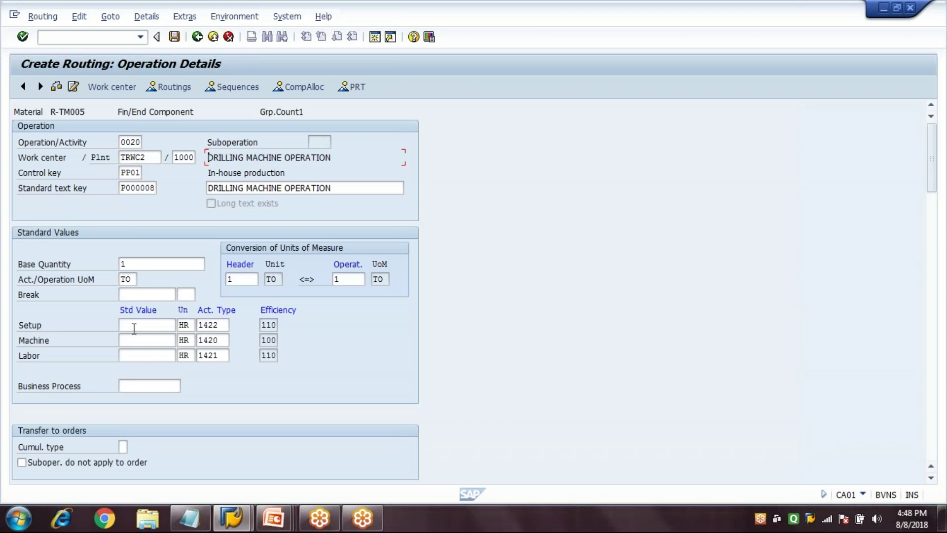
left_click(133, 328)
type("1")
key("Tab")
type("2")
key("Tab")
type("4")
key("Return")
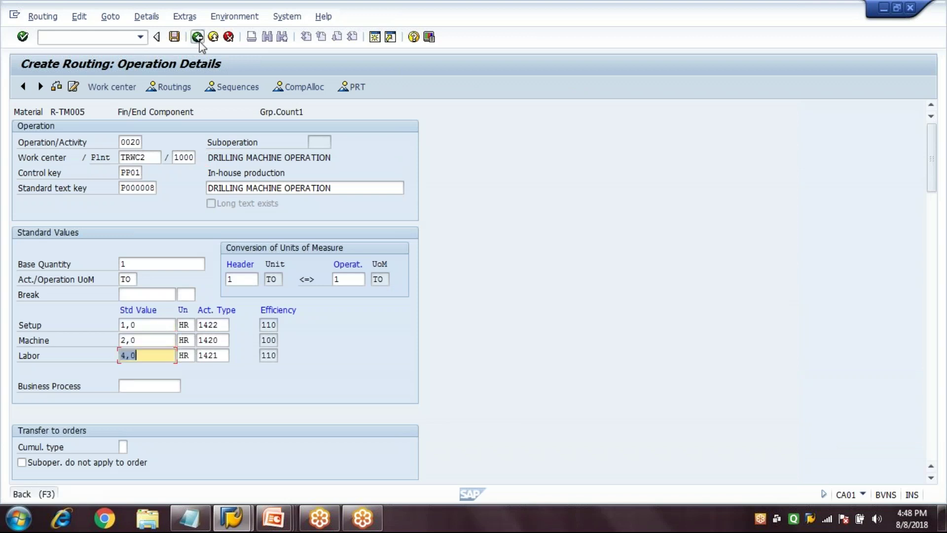
left_click(198, 39)
Deselect operation 0020 and assign work center TRWC3 to operation 0030.
left_click(17, 201)
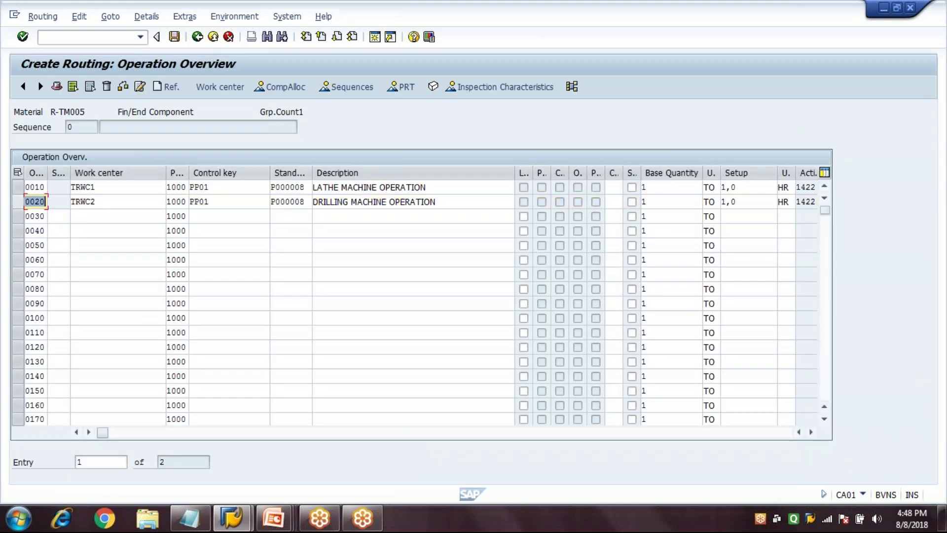
left_click(85, 216)
type("TRWC3")
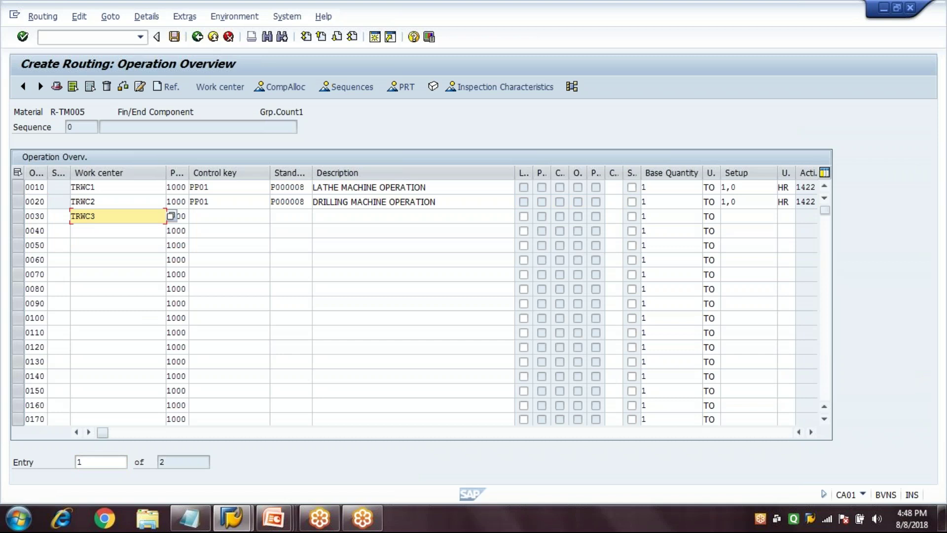
key("Return")
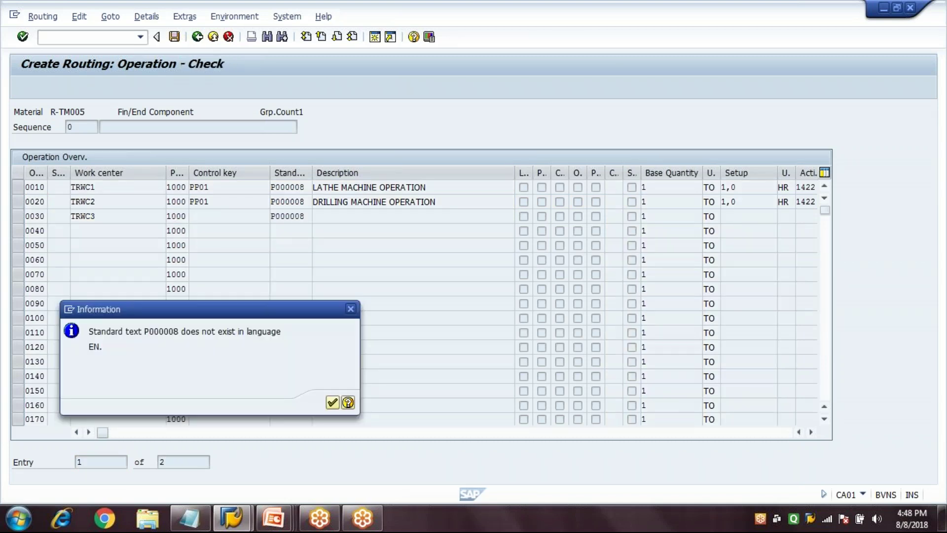
key("Return")
Open operation 0030's details and copy its work center text PUNCHING MACHINE OPERATION.
left_click(209, 216)
double_click(209, 216)
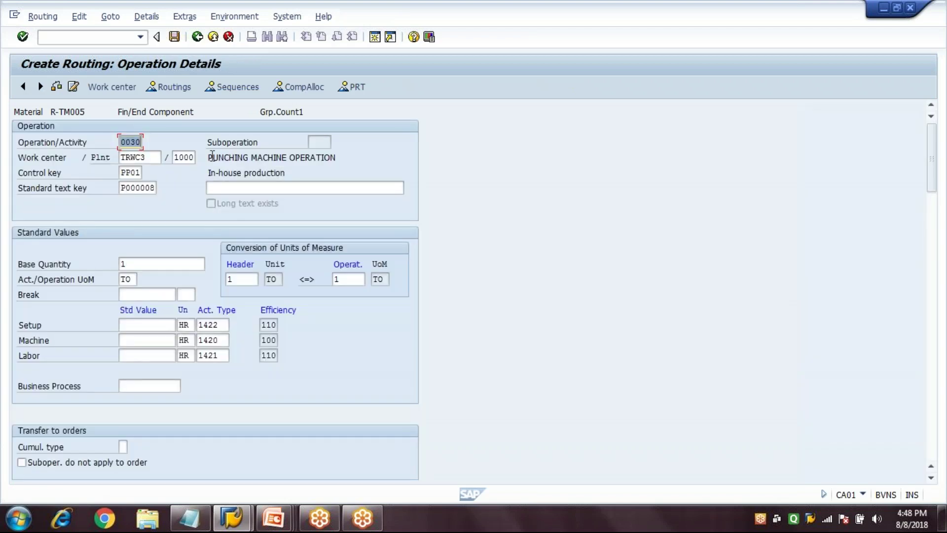
left_click_drag(209, 155, 359, 165)
key("ctrl+c")
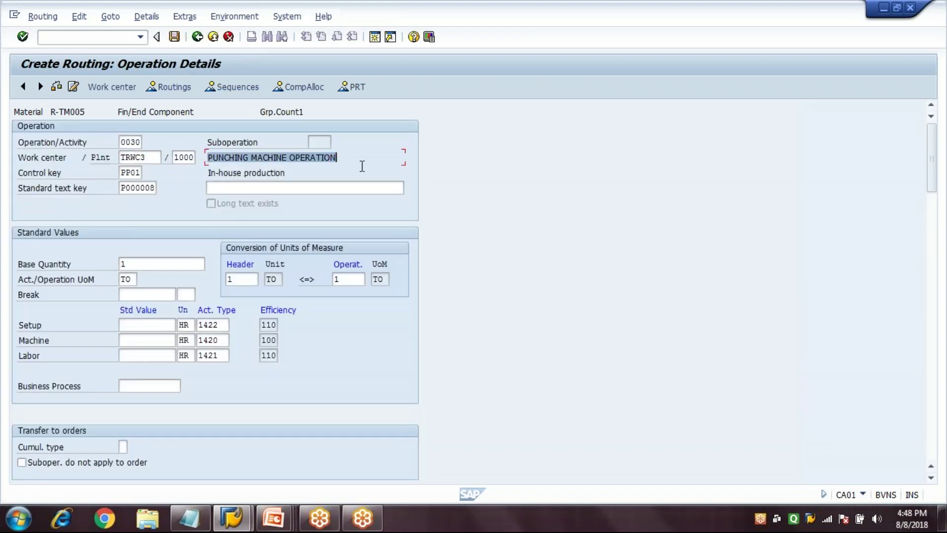
key("End")
Set operation 0030's standard values to Setup 1, Machine 2 and Labor 4 hours.
left_click(154, 324)
type("1")
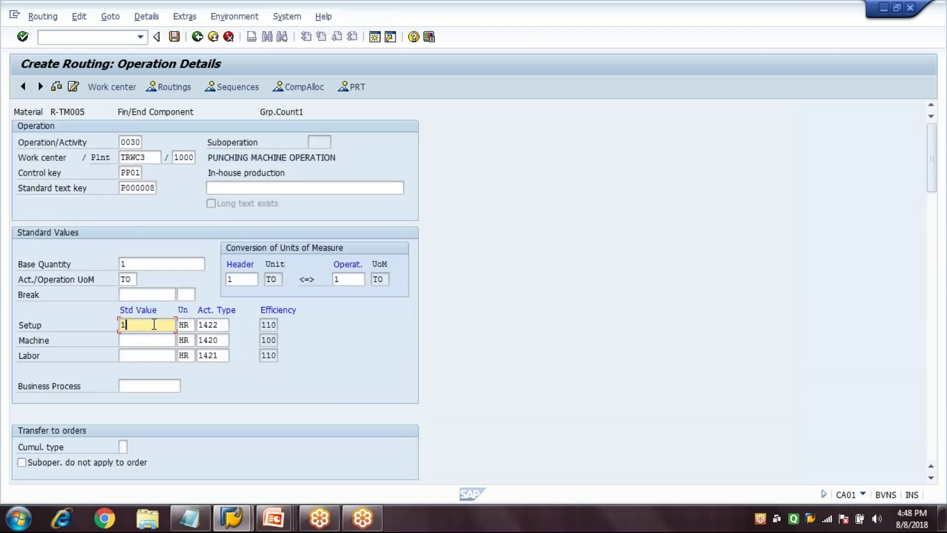
key("Tab")
type("2")
key("Tab")
type("4")
key("Return")
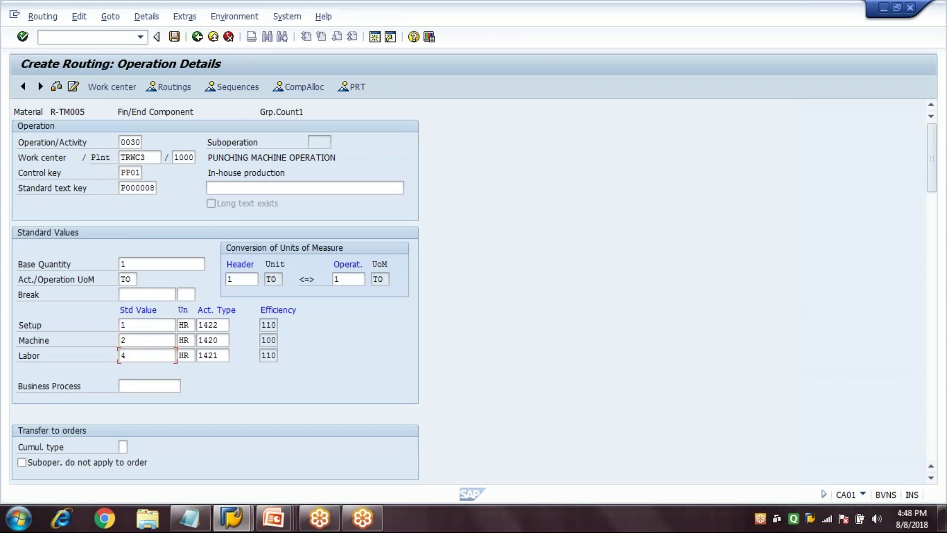
Return to the operation overview, enter PUNCHING MACHINE OPERATION as operation 0030's description, and deselect that operation.
left_click(197, 37)
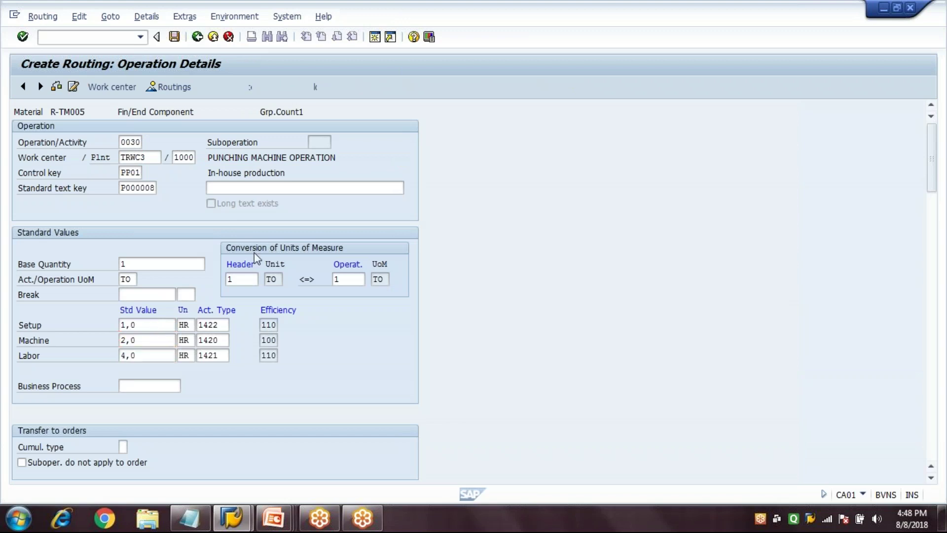
left_click(334, 220)
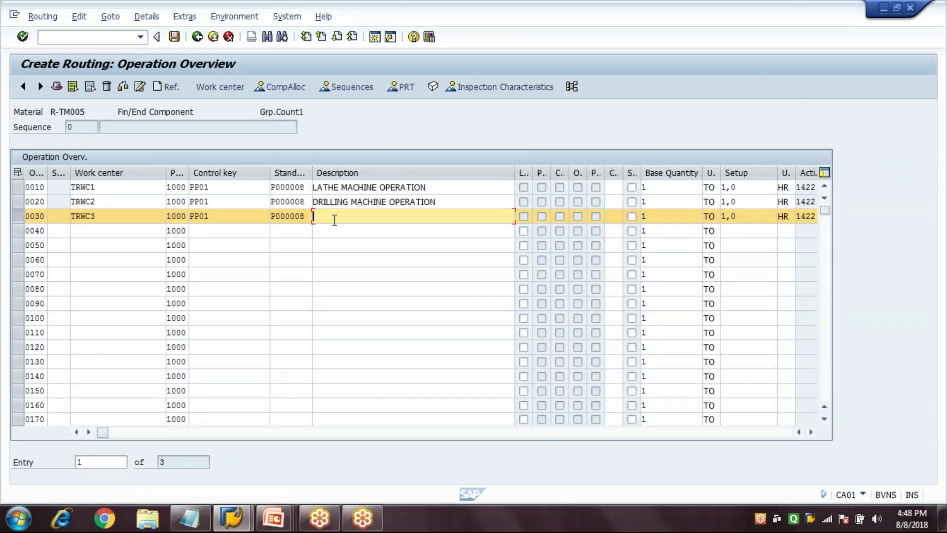
key("ctrl+v")
key("Return")
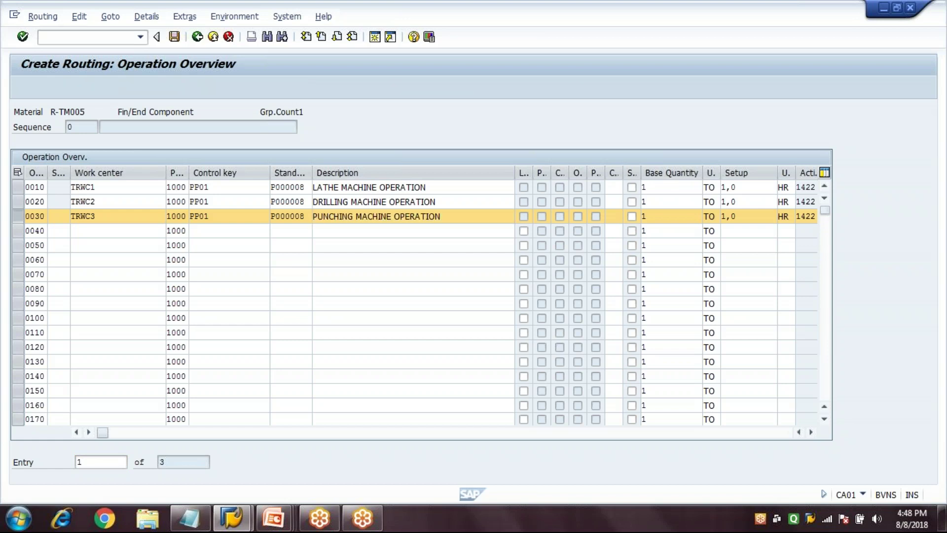
left_click(16, 216)
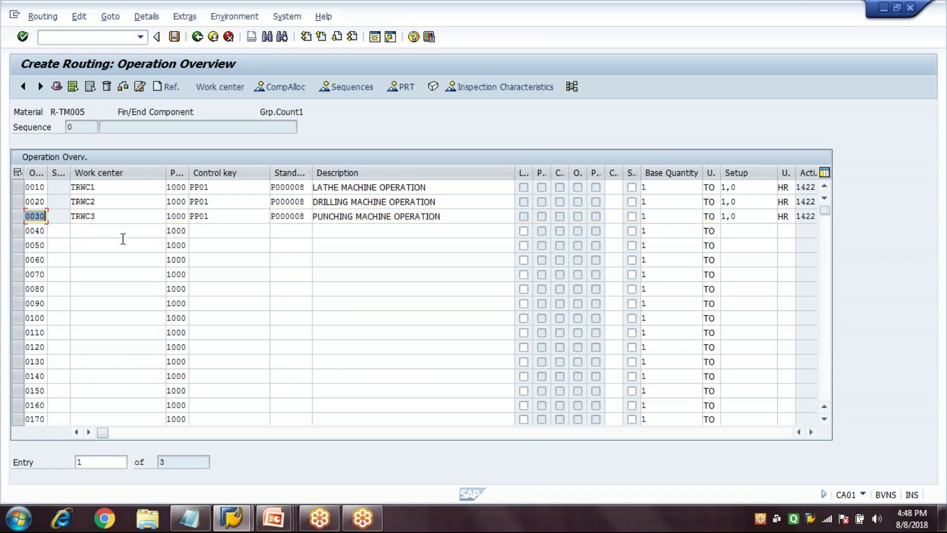
Assign work center TRWC4 to operation 0040 and acknowledge the standard text message.
left_click(121, 231)
type("TRWC4")
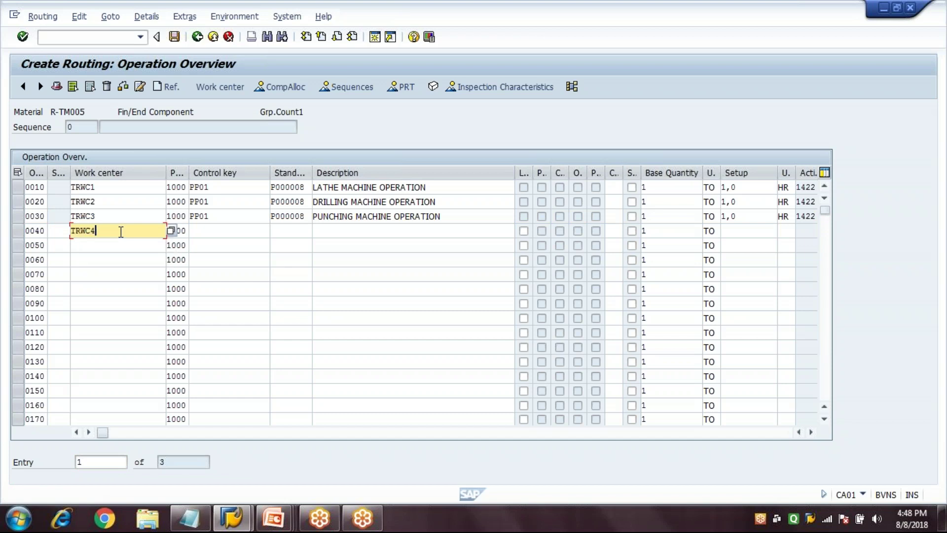
key("Tab")
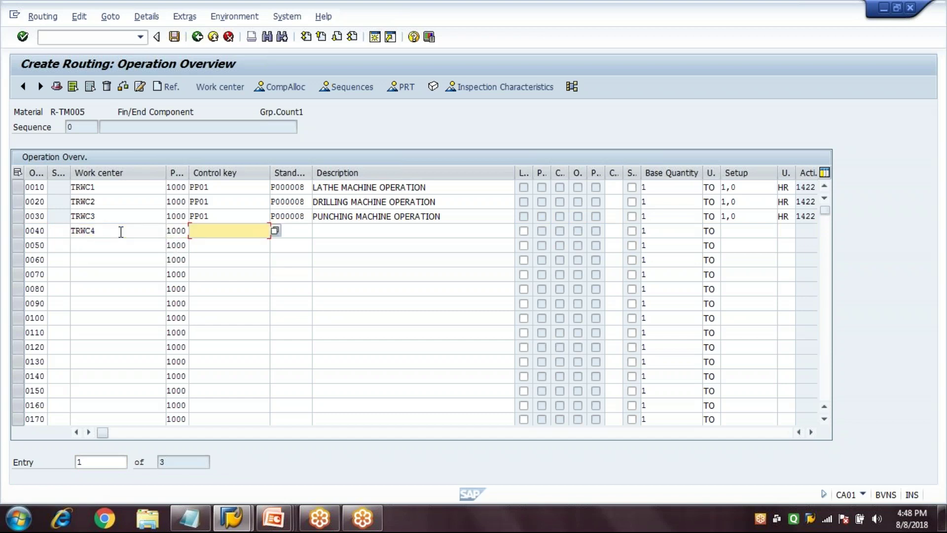
key("Return")
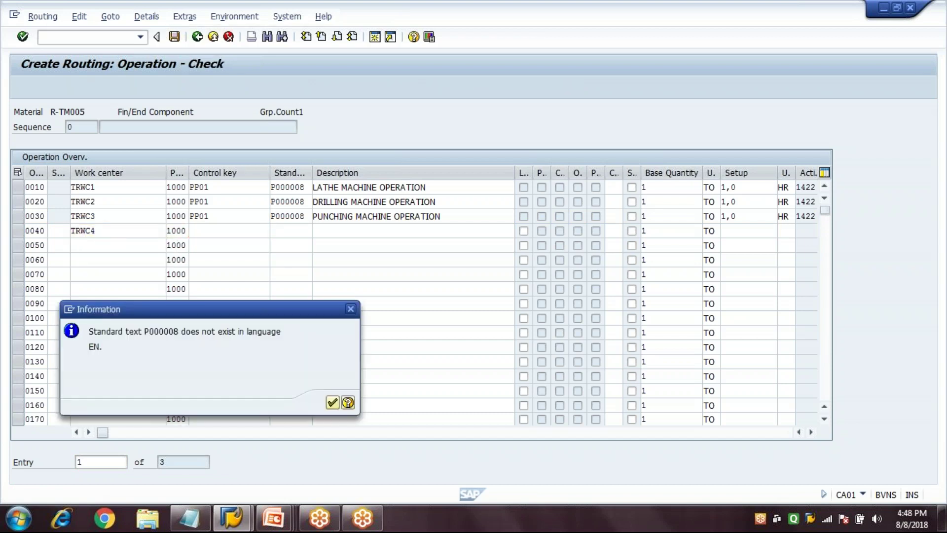
key("Return")
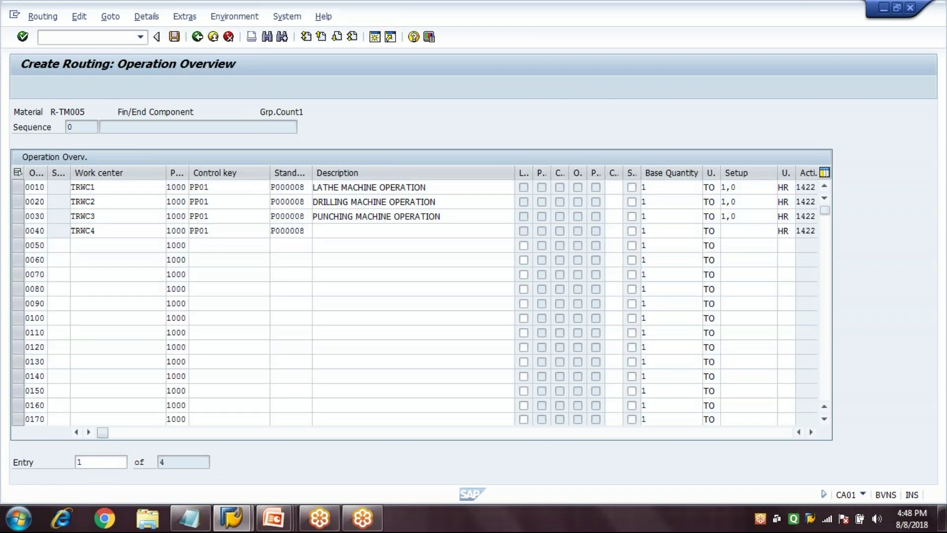
Open operation 0040's details and copy its work center text BORING MACHINE OPERATION.
double_click(275, 230)
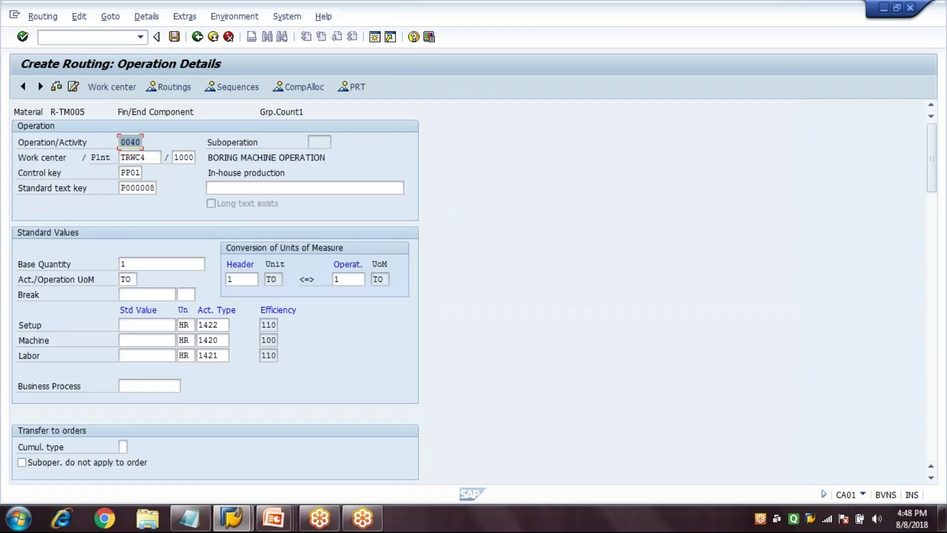
left_click(211, 157)
key("shift+End")
key("End")
Set operation 0040's standard values to Setup 1, Machine 2 and Labor 4 hours.
left_click(147, 325)
type("1")
key("Tab")
type("2")
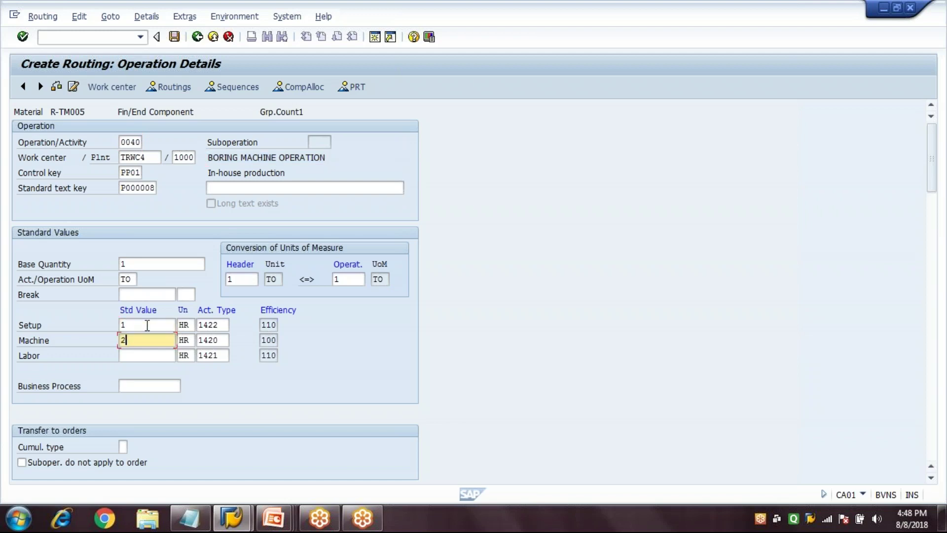
key("Tab")
type("4")
key("Return")
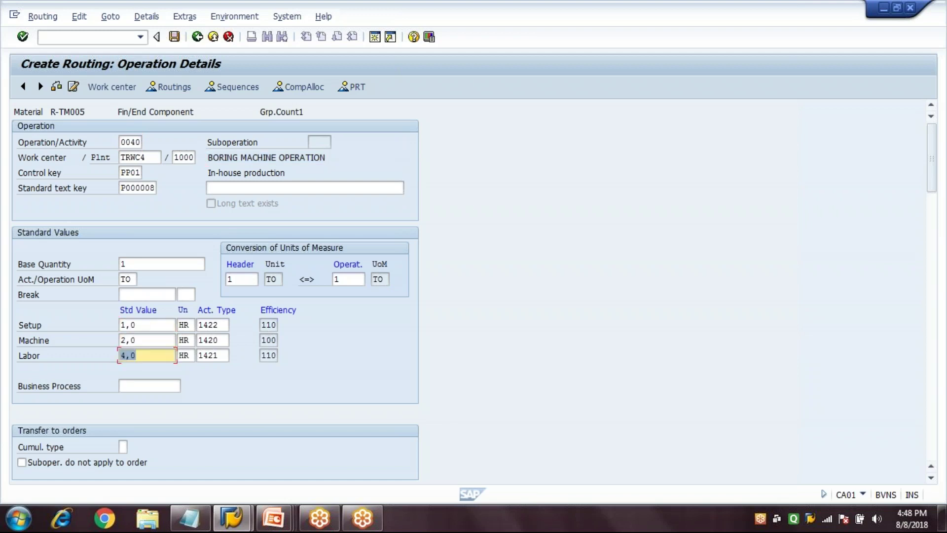
Return to the operation overview and enter BORING MACHINE OPERATION as operation 0040's description.
left_click(199, 40)
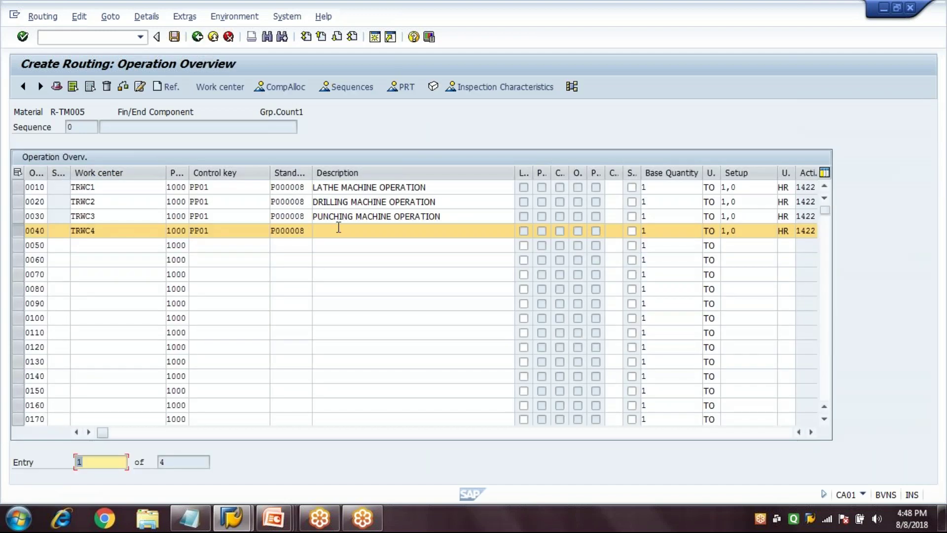
left_click(338, 228)
type("BORING MACHINE OPERATION")
key("Return")
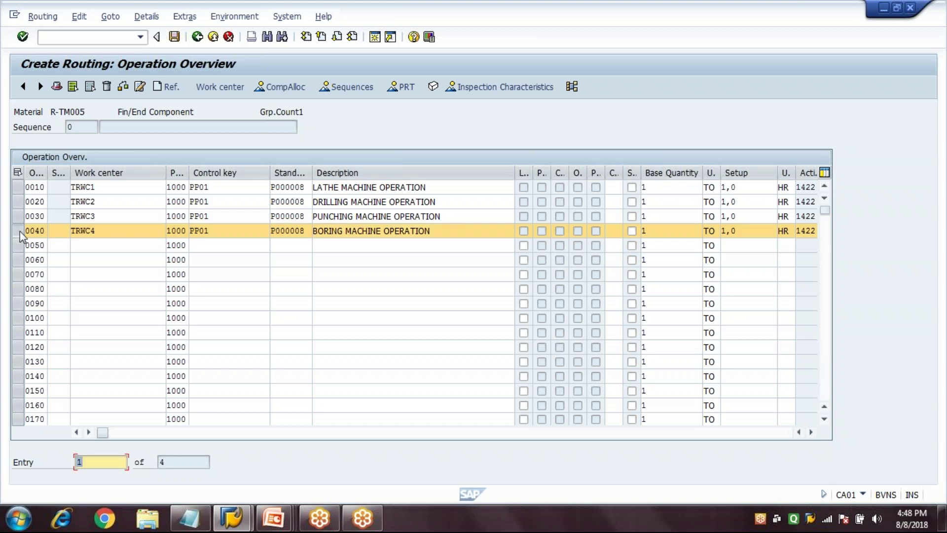
Assign work center TRWC5 to operation 0050.
left_click(104, 245)
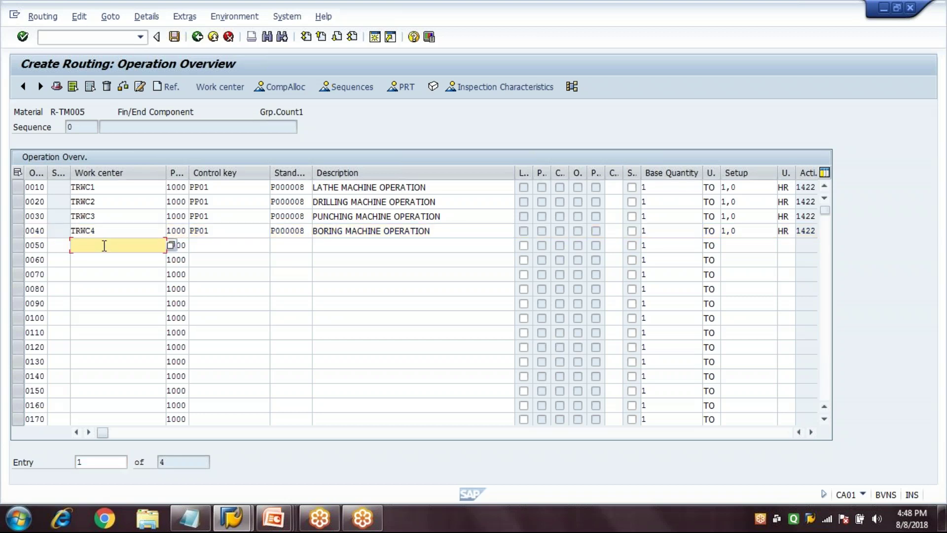
type("TRWC5")
key("Return")
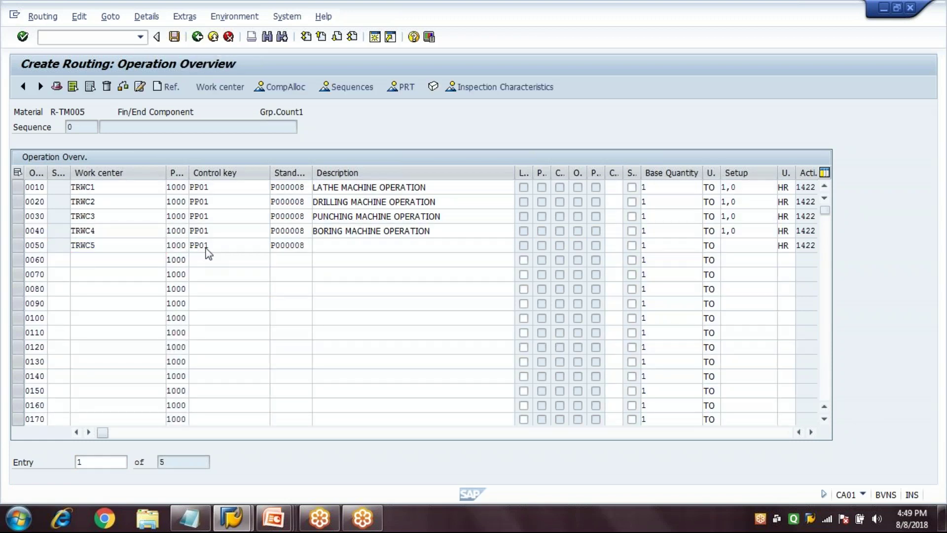
Open operation 0050's details and copy its work center text PAINTING OPERATION.
double_click(213, 245)
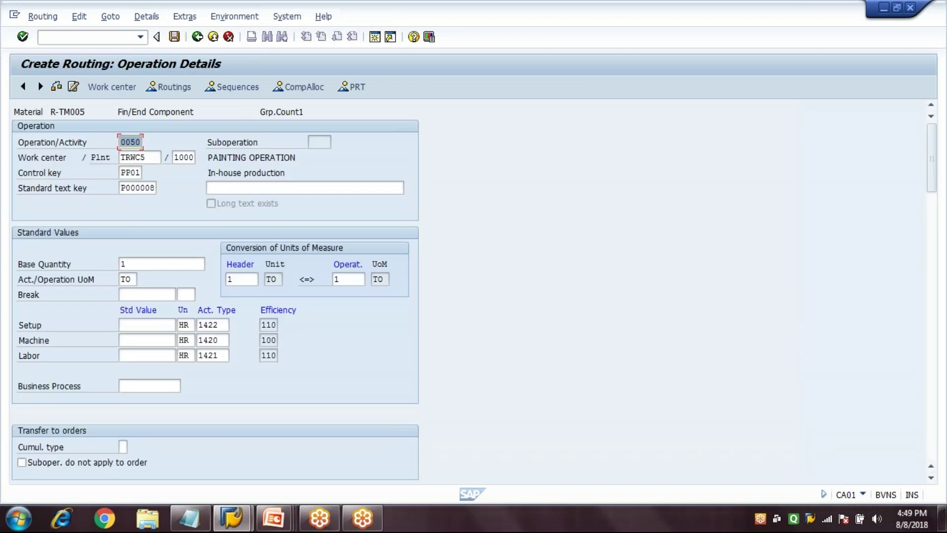
left_click(404, 157)
key("ctrl+c")
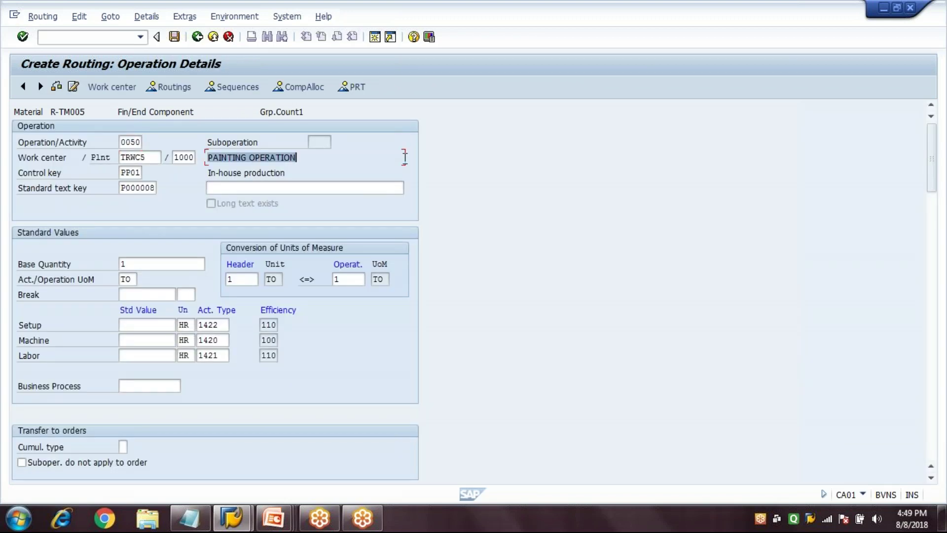
Set operation 0050's Setup, Machine and Labor standard values to 1 hour each.
left_click(148, 324)
type("1")
key("Down")
type("1")
key("Down")
type("1")
key("Return")
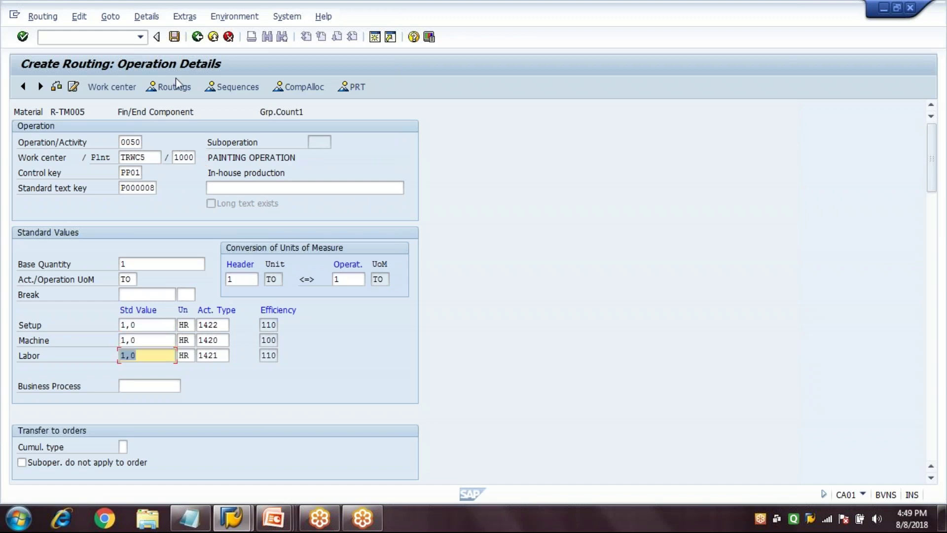
Return to the operation overview and enter PAINTING OPERATION as operation 0050's description.
left_click(198, 37)
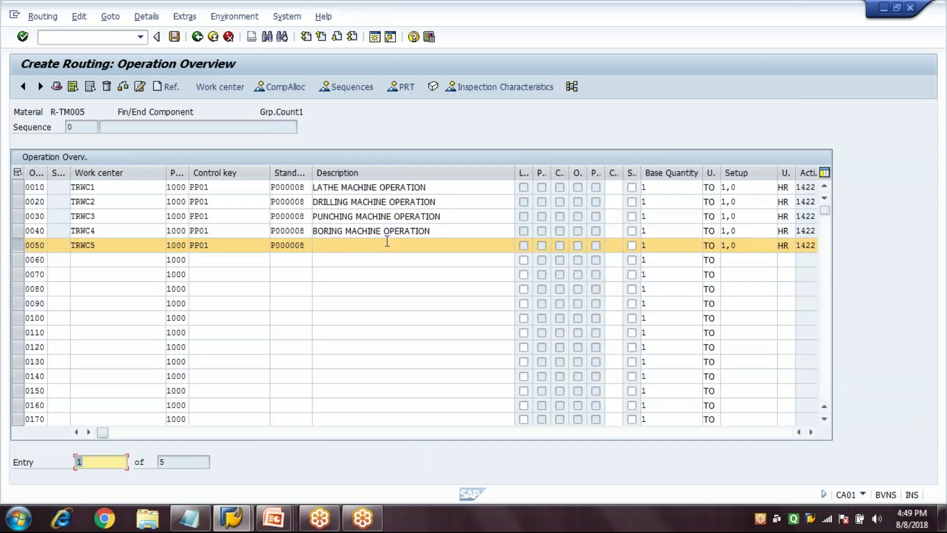
left_click(386, 242)
key("ctrl+v")
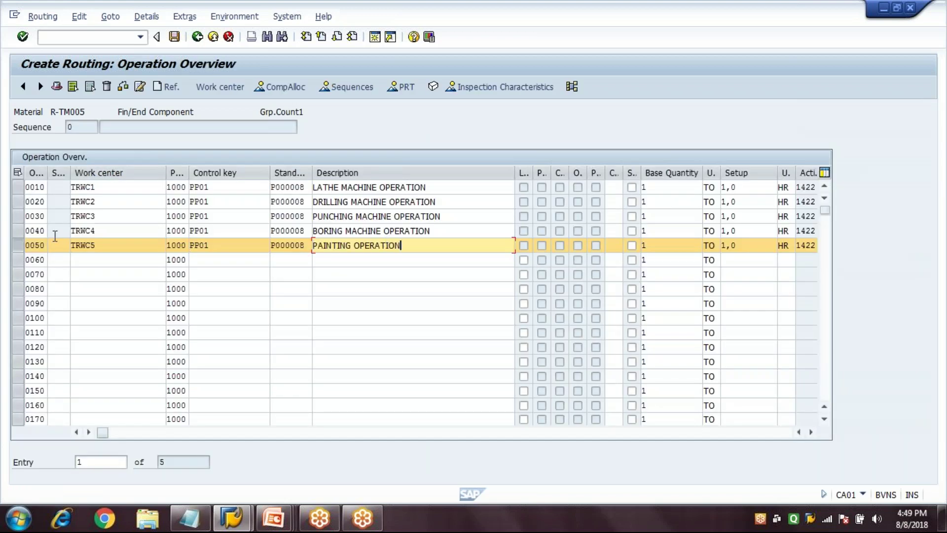
Assign work center TRWC6 to operation 0060.
left_click(124, 262)
type("TRWC6")
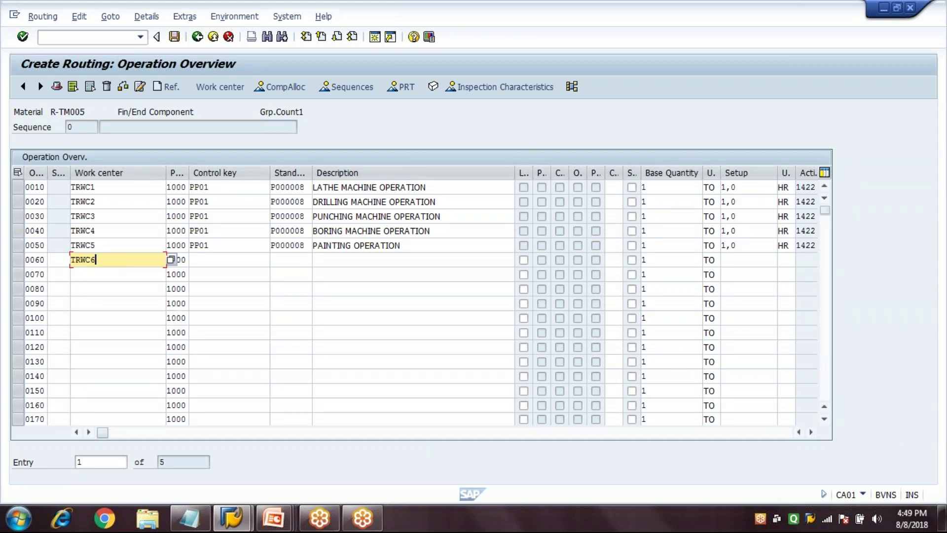
key("Return")
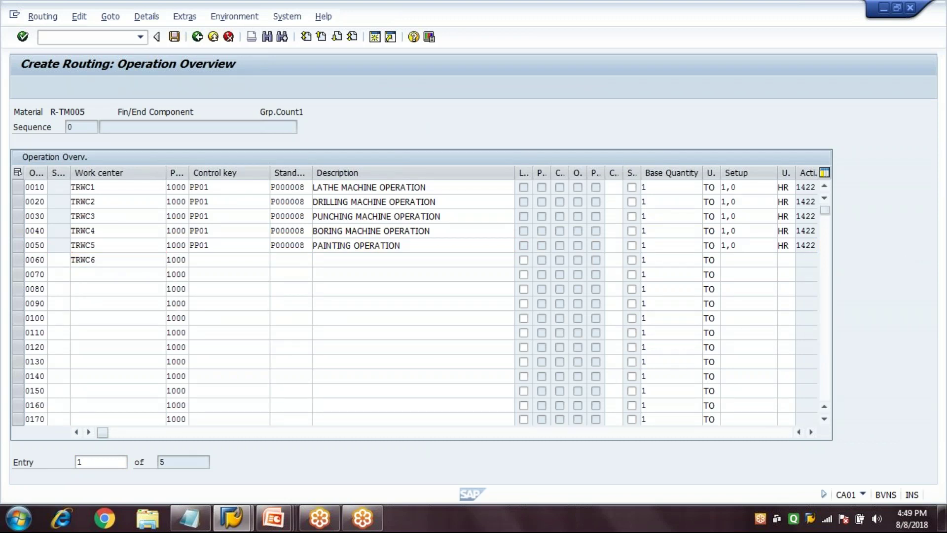
key("Return")
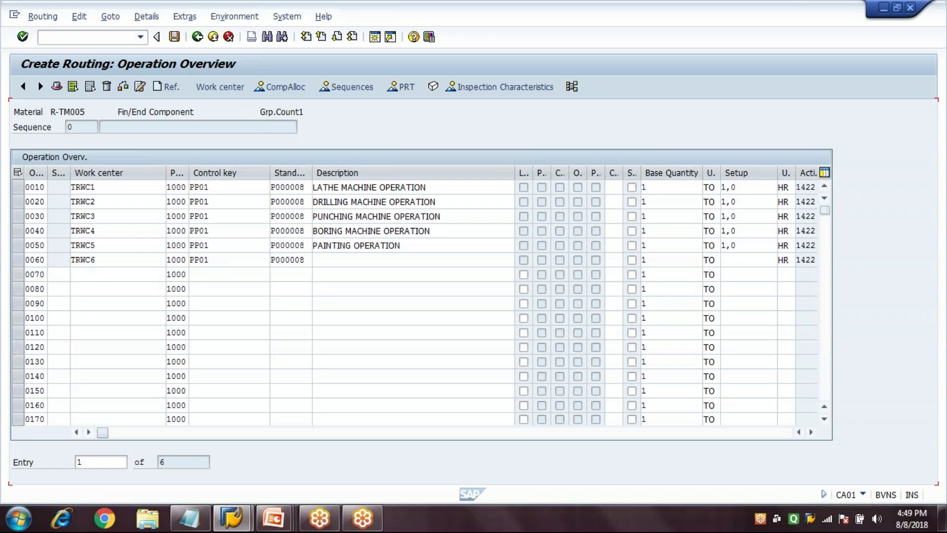
Set operation 0060's Setup, Machine and Labor standard values to 1 hour each, and return to the operation overview.
left_click(207, 260)
type("PP01")
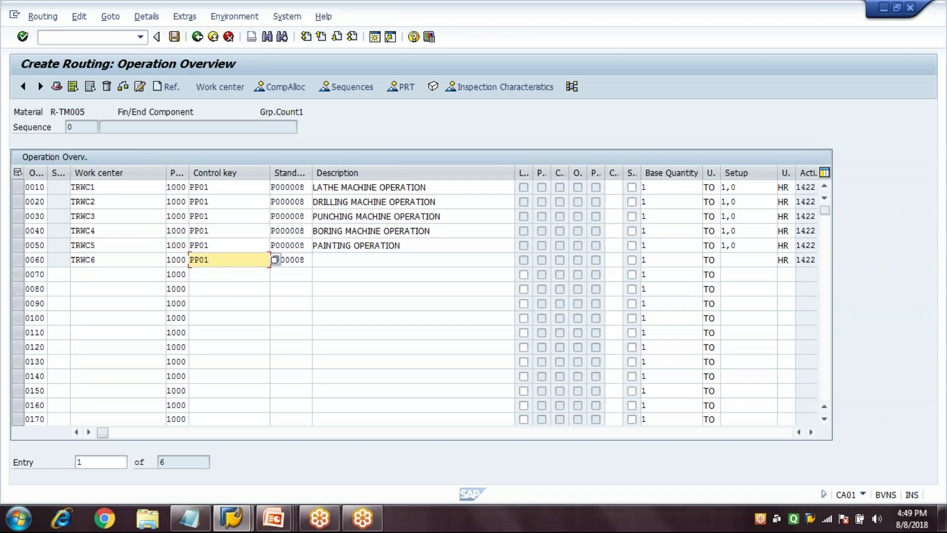
key("F7")
left_click(145, 325)
type("1")
key("Down")
type("1")
key("Down")
type("1")
key("Return")
left_click(197, 37)
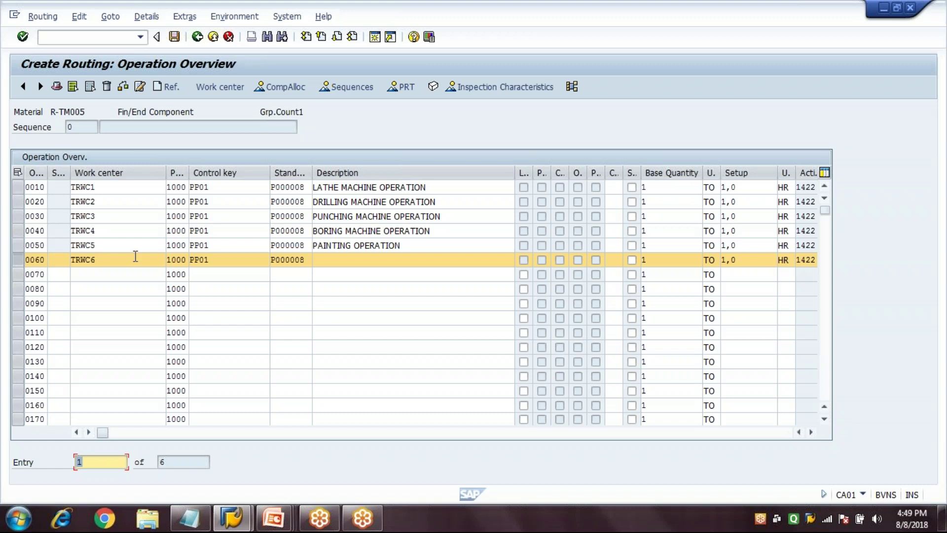
Copy FINISHING OPERATION from operation 0060's details and enter it as that operation's description in the operation overview.
double_click(213, 259)
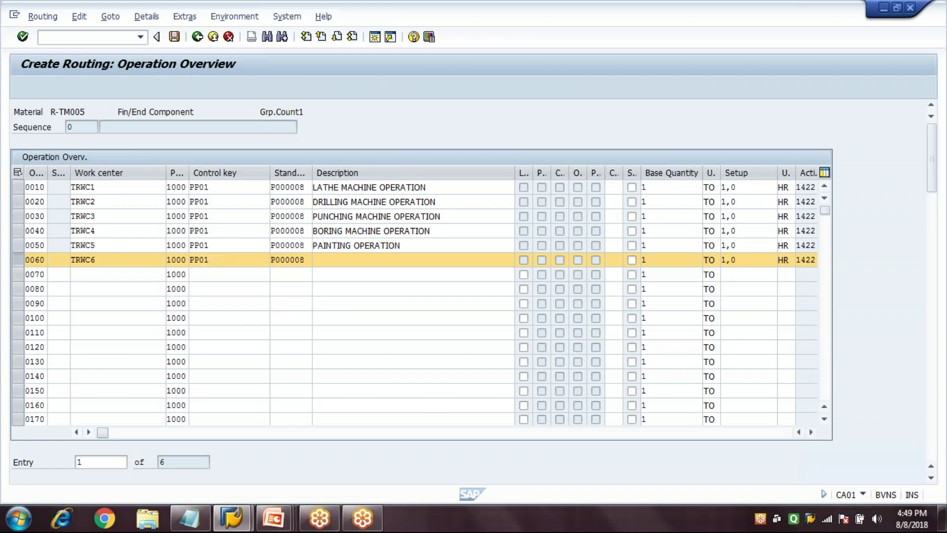
left_click_drag(210, 155, 350, 153)
key("ctrl+c")
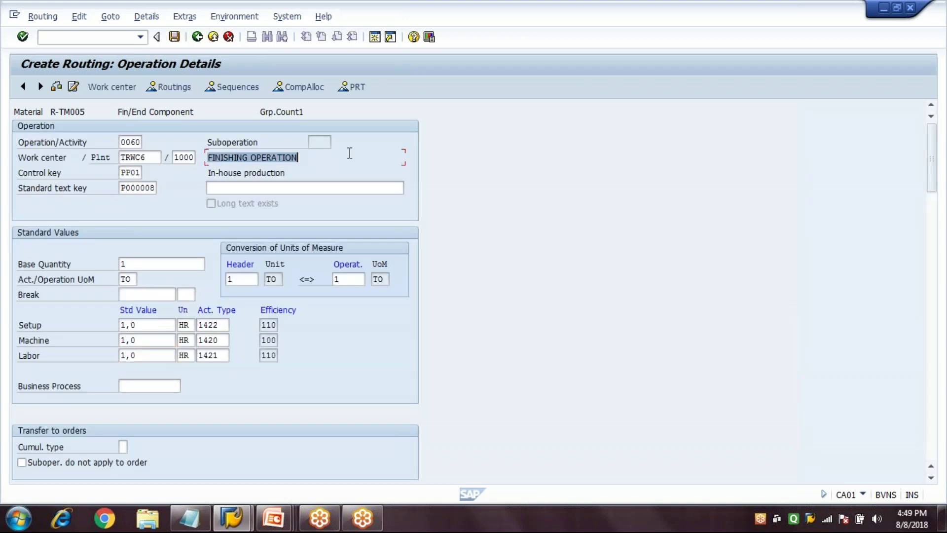
left_click(349, 153)
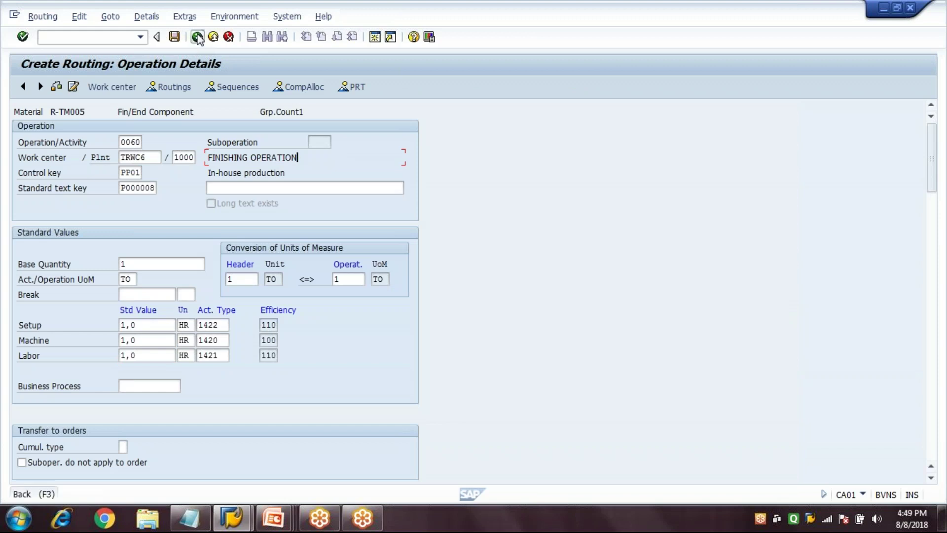
left_click(198, 37)
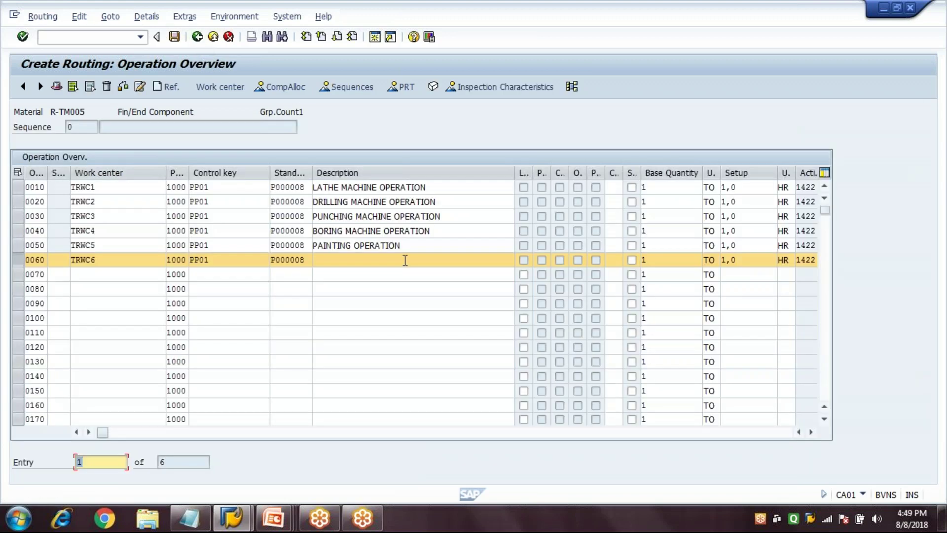
left_click(405, 260)
key("ctrl+v")
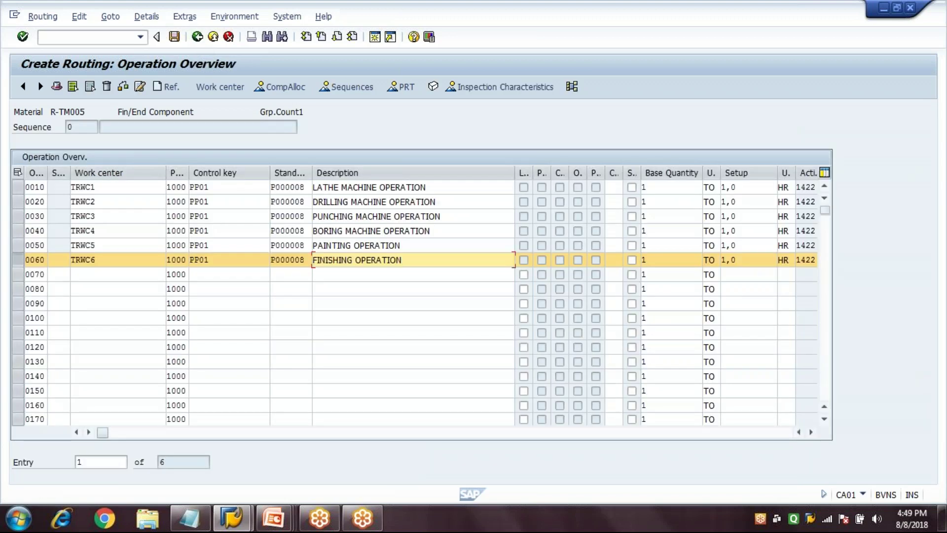
key("Return")
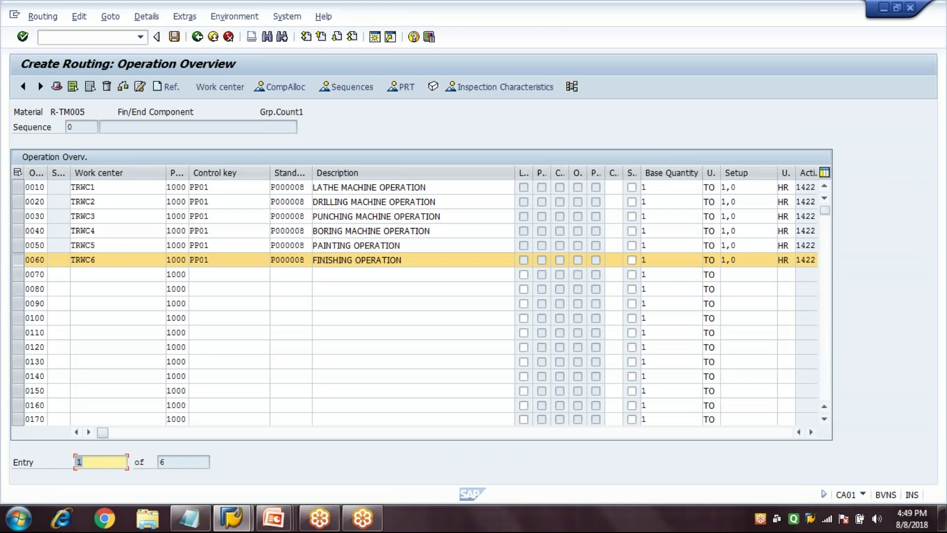
double_click(35, 260)
left_click(419, 263)
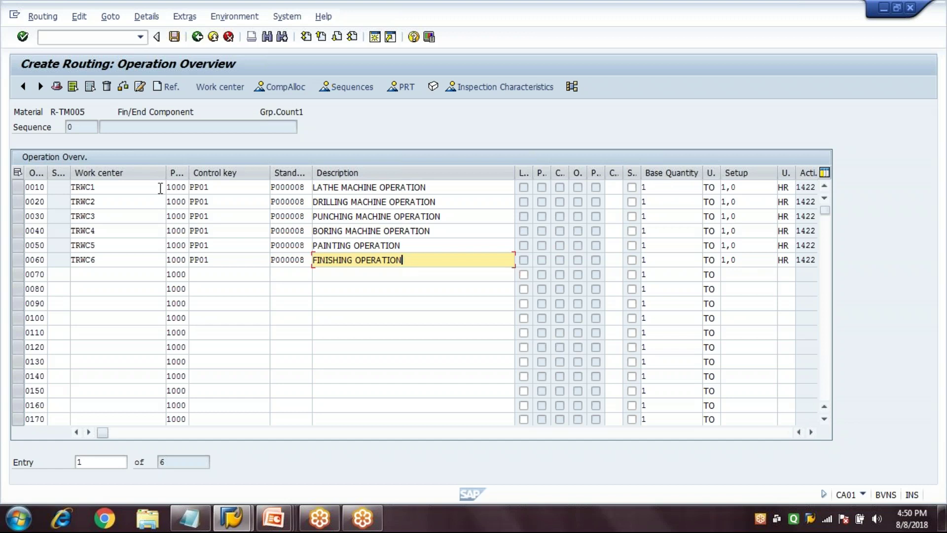
Assign production resource/tool material PRT_Z1 to operation 0010 as item 0010 with control key 1.
left_click(17, 188)
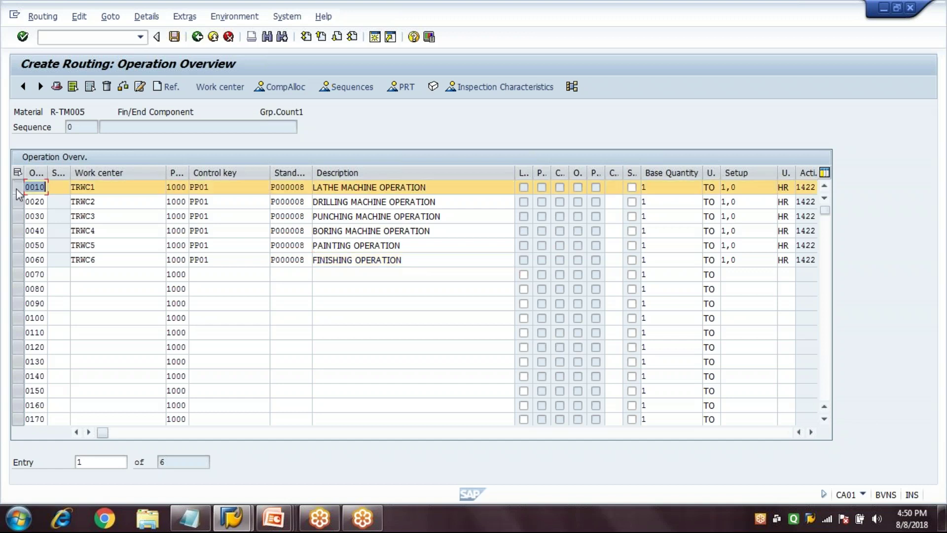
left_click(406, 90)
left_click(404, 88)
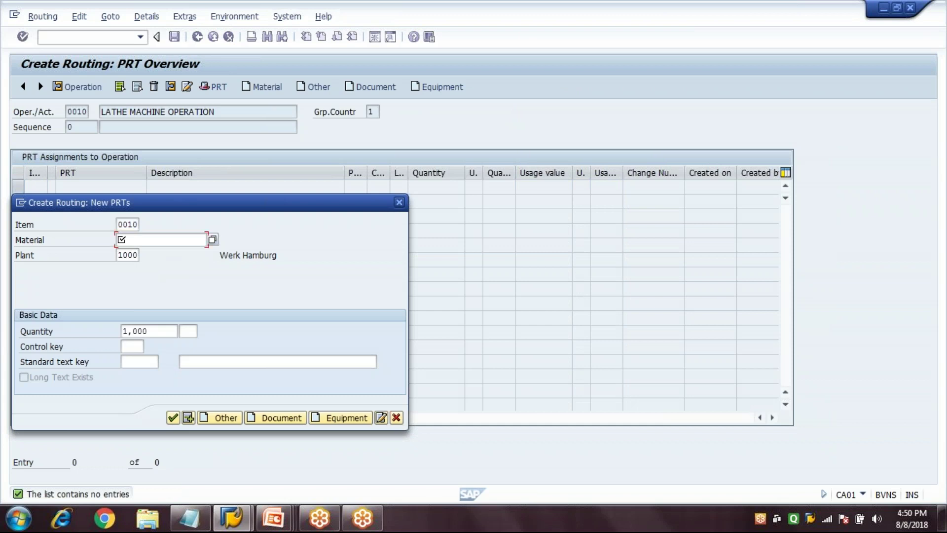
type("PR")
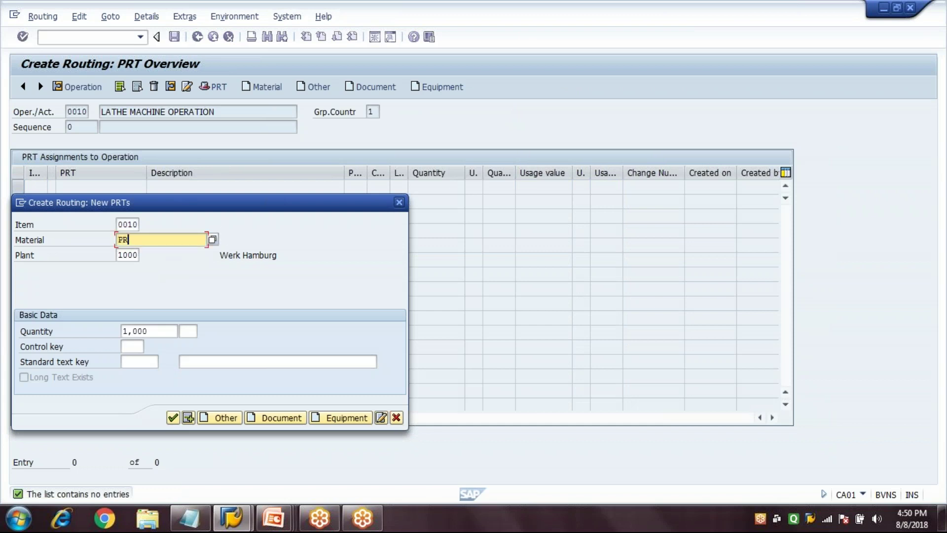
type("T_Z1")
left_click(130, 347)
type("1")
key("Return")
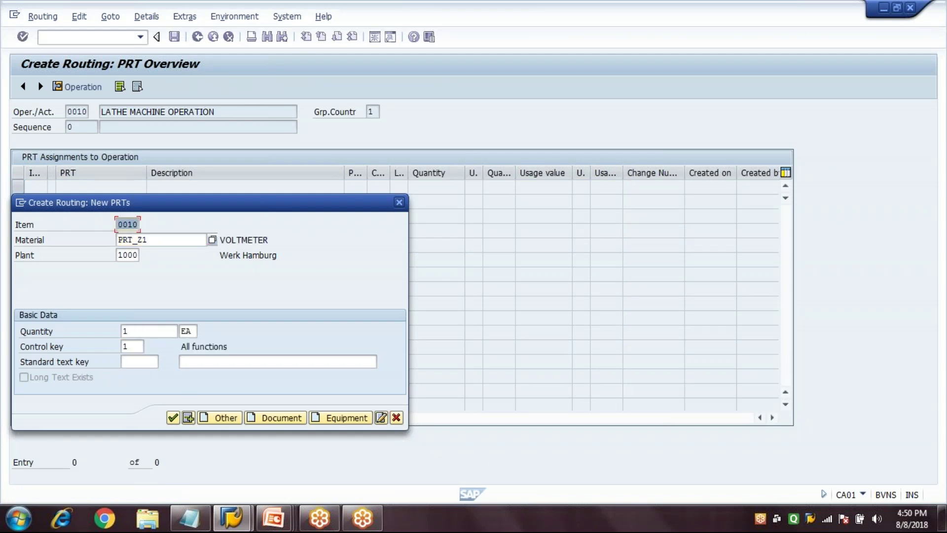
left_click(173, 418)
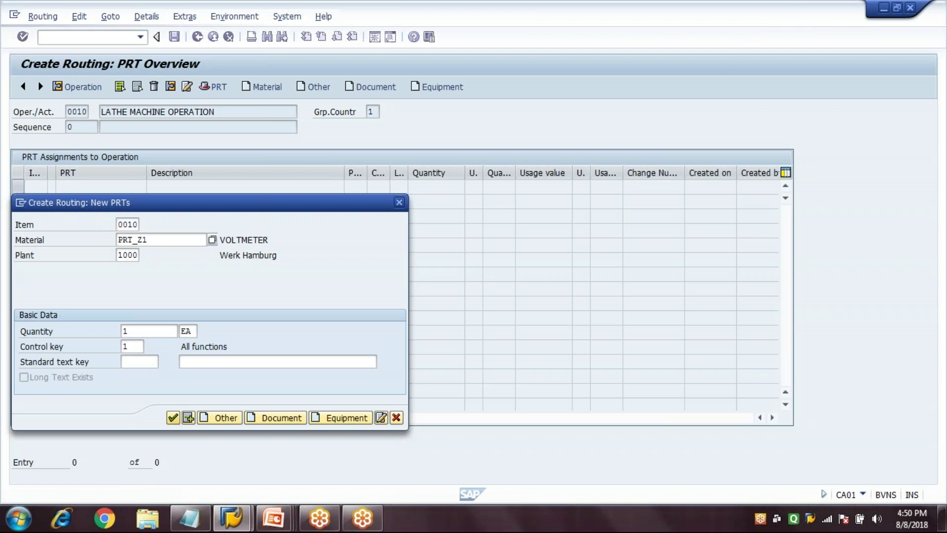
left_click(126, 189)
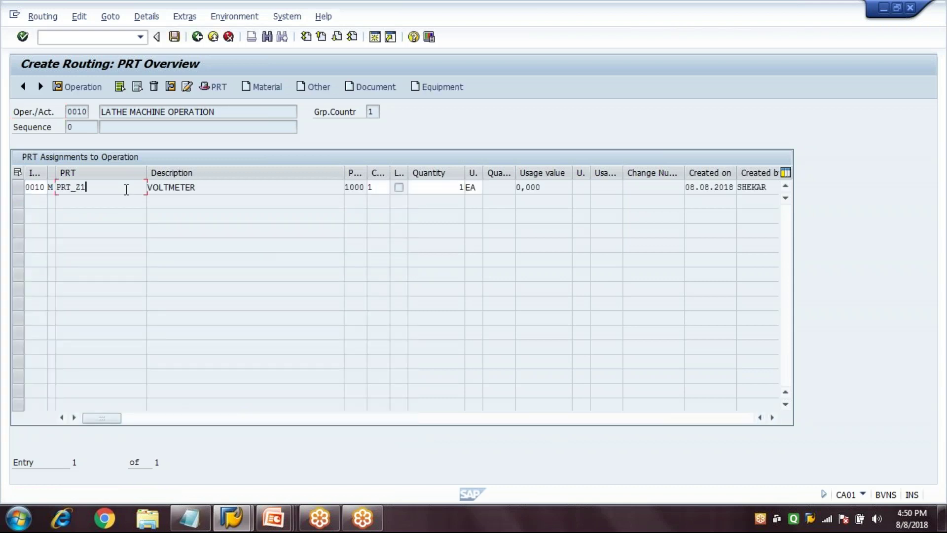
Add material PRT_Z2 to operation 0010 as PRT item 0020 with control key 1.
left_click(265, 87)
key("Delete")
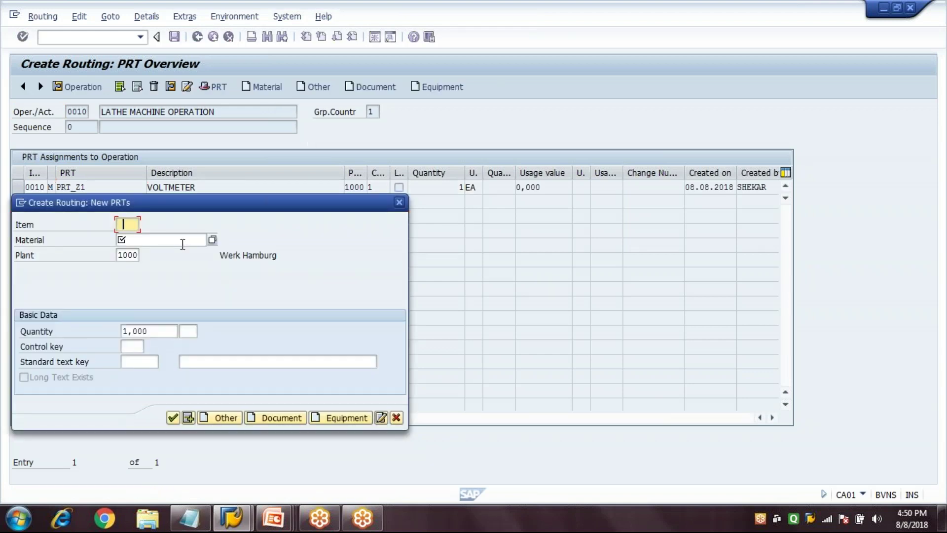
type("0020")
left_click(183, 241)
key("Down")
key("Return")
key("BackSpace")
type("2")
key("Tab")
key("Tab")
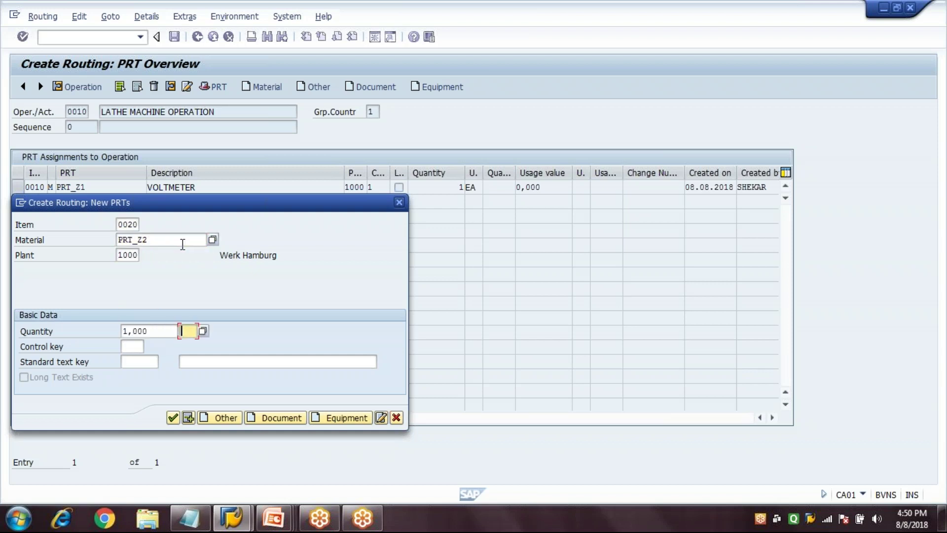
key("Tab")
type("1")
key("Return")
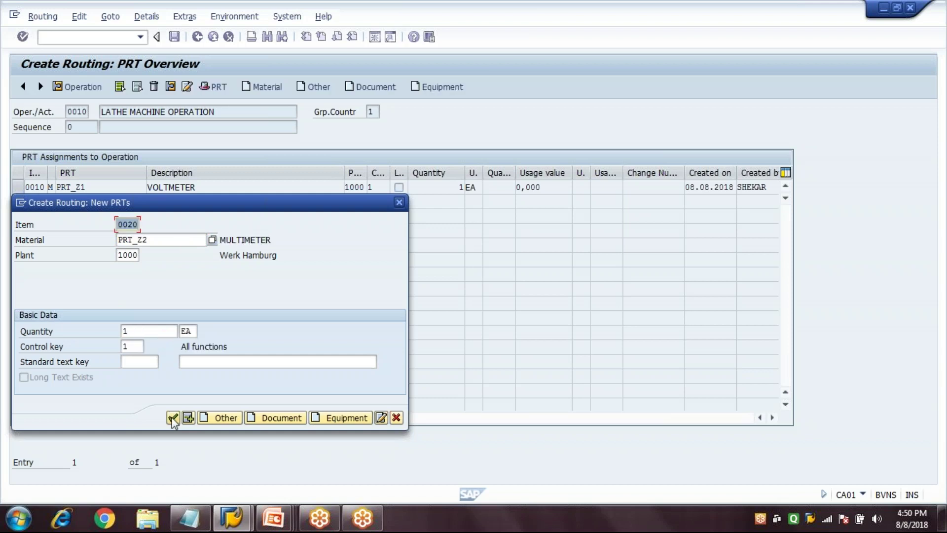
left_click(172, 418)
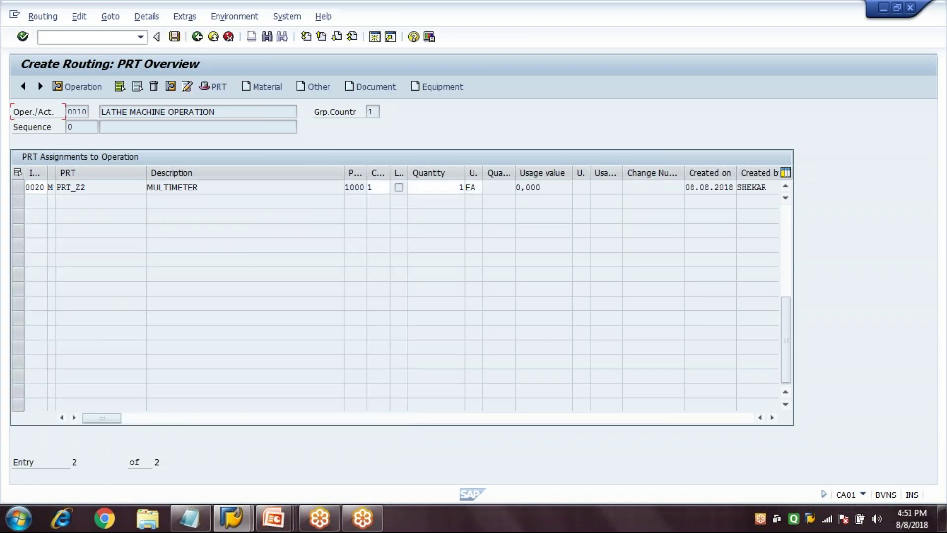
left_click(785, 215)
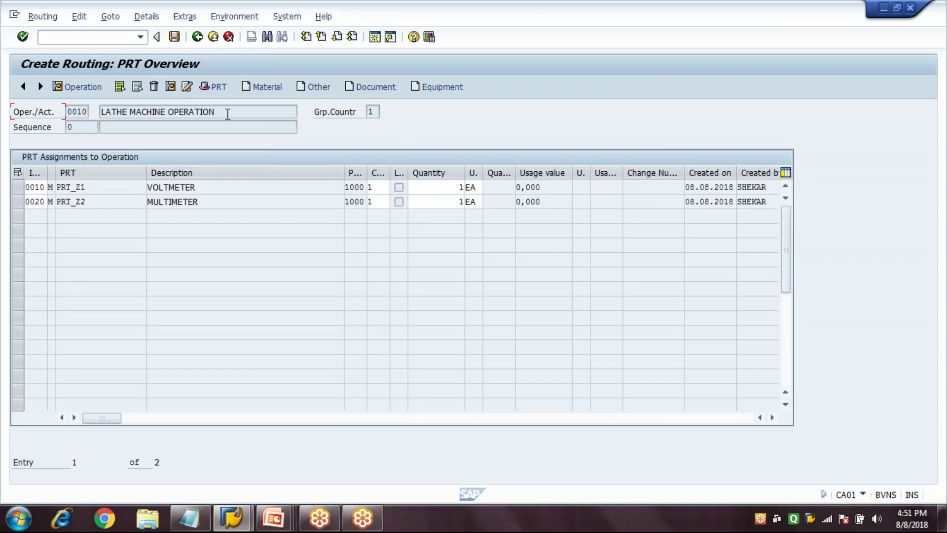
Return from operation 0010's PRT assignments to the operation overview and widen the PRT column to show its full heading.
triple_click(228, 113)
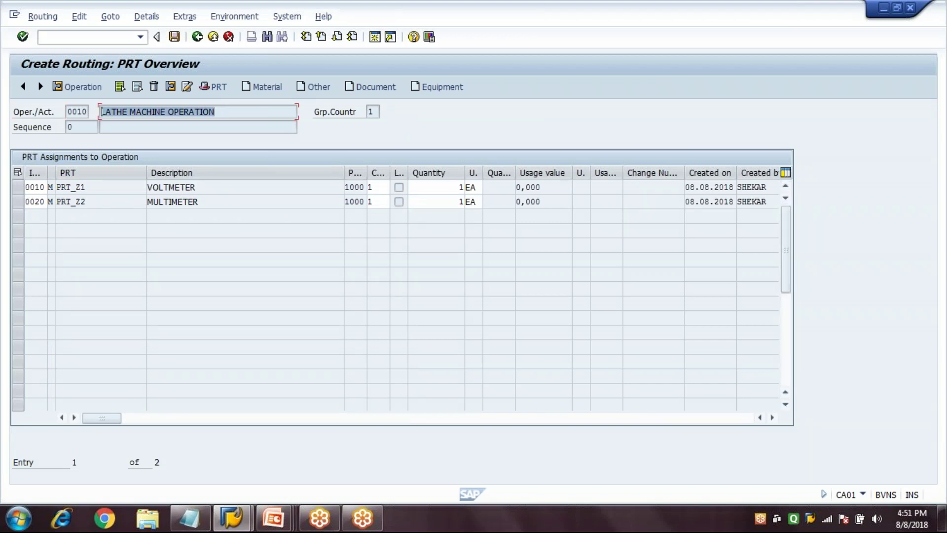
triple_click(204, 188)
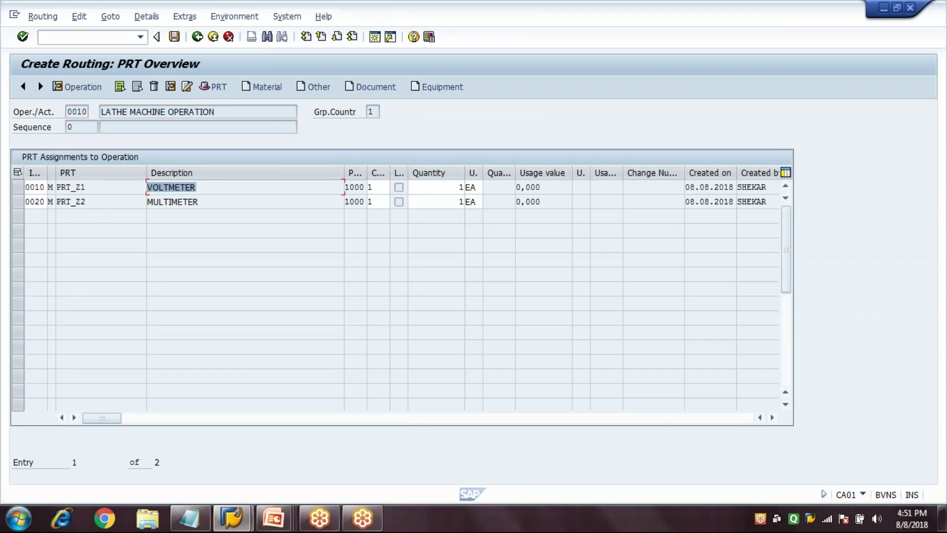
left_click(198, 201)
left_click(197, 37)
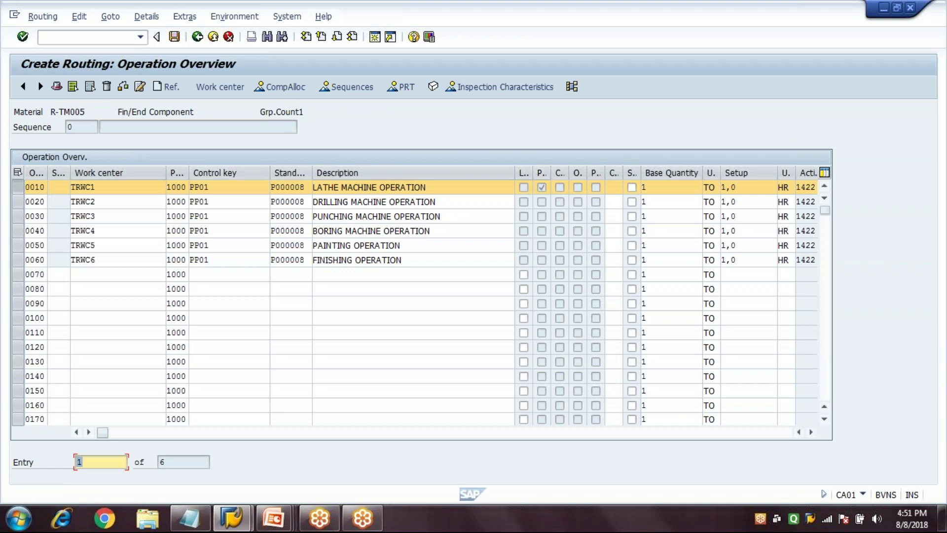
left_click_drag(551, 173, 604, 172)
left_click(569, 188)
left_click(454, 188)
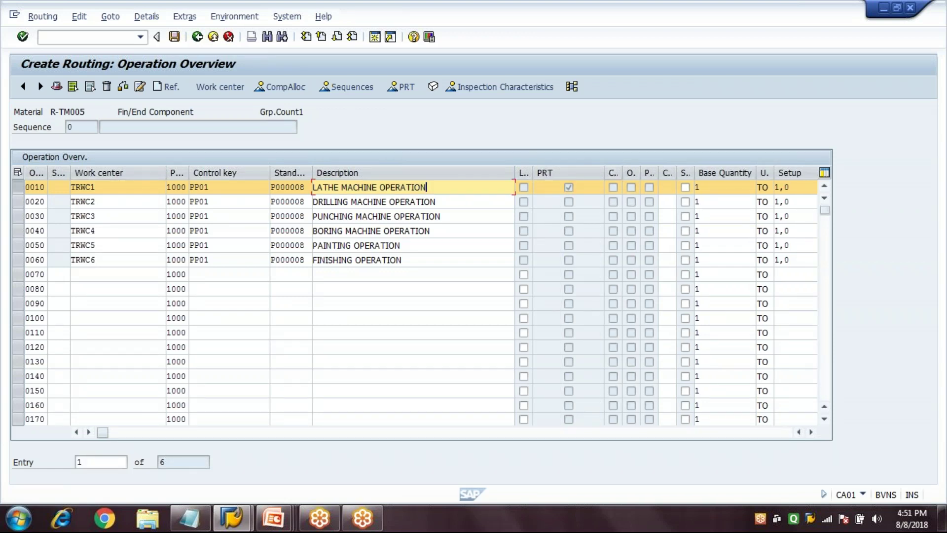
Assign PRT material PRT_Z1 with control key 1 to operation 0020 instead of 0010's selection, and return to the operation overview.
left_click(19, 188)
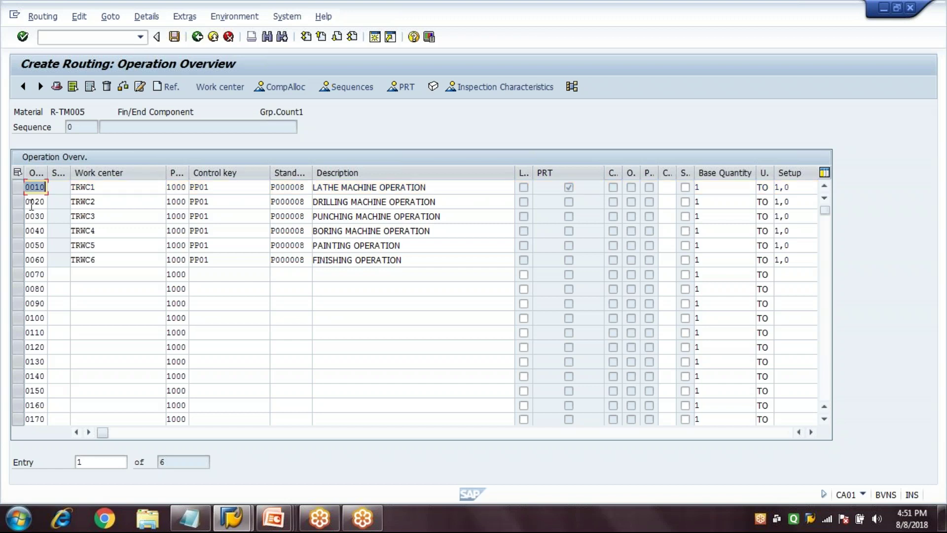
left_click(17, 199)
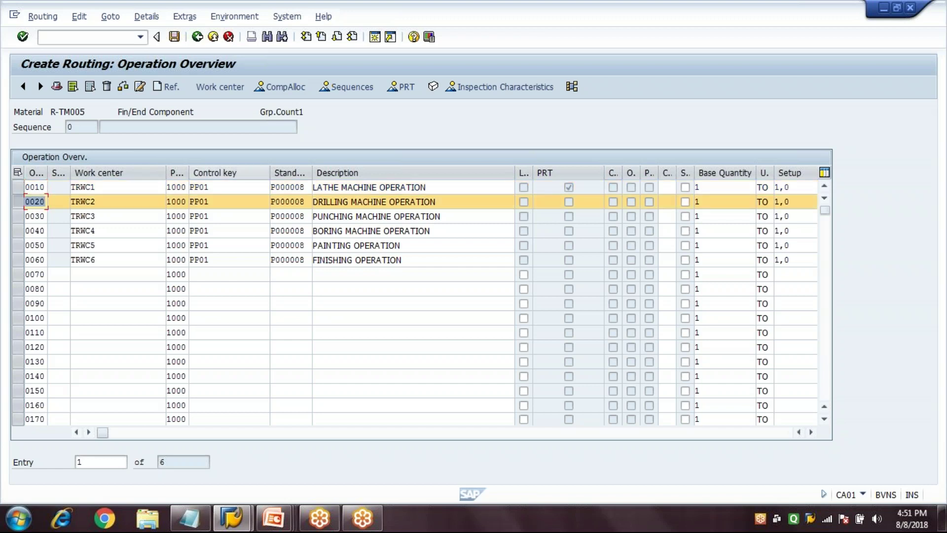
left_click(406, 88)
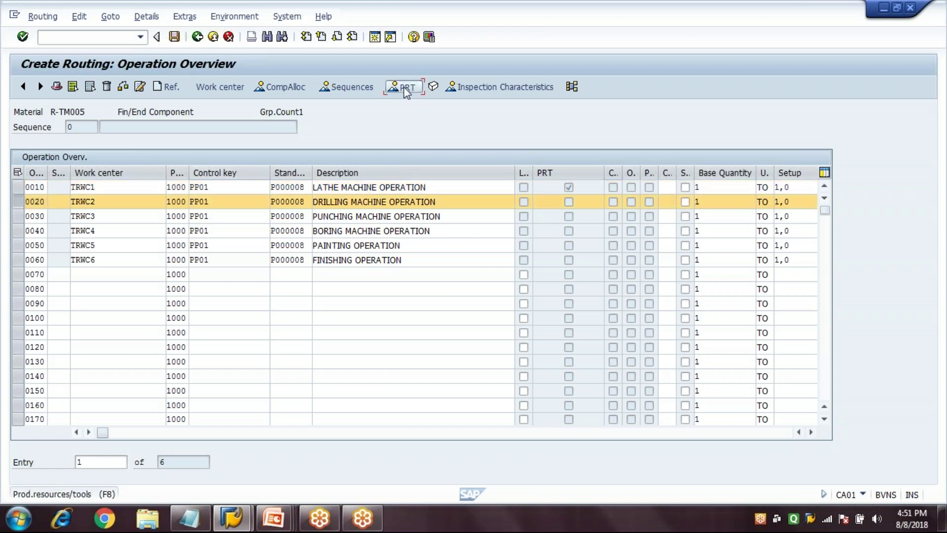
left_click(175, 241)
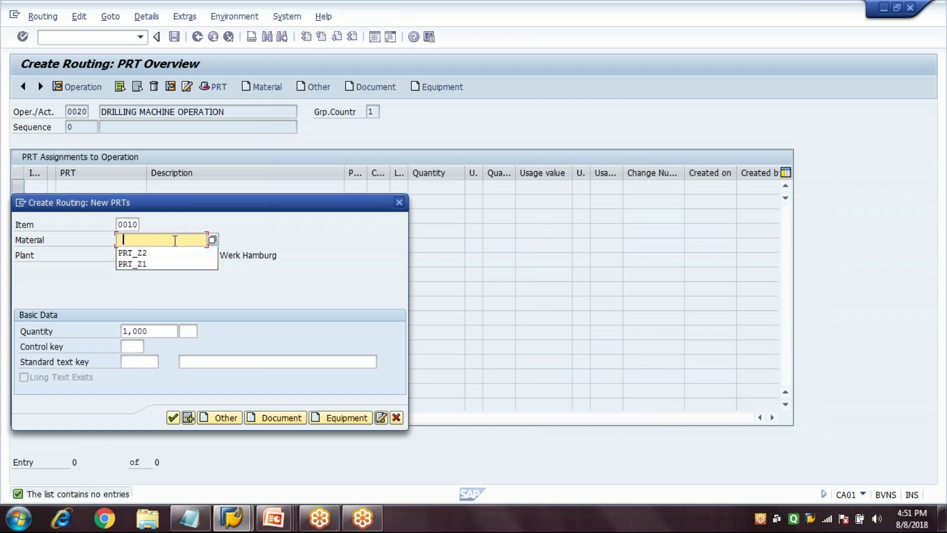
left_click(156, 263)
left_click(138, 347)
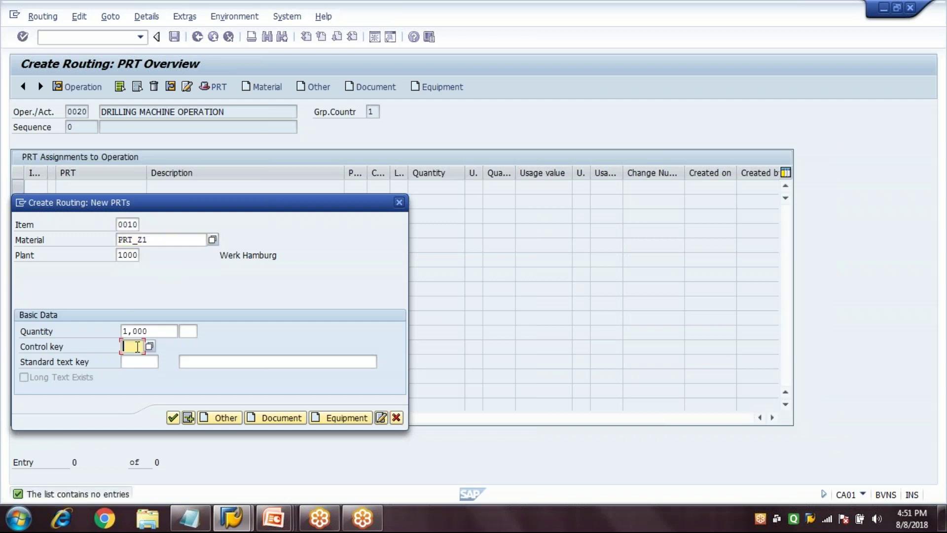
type("1")
left_click(172, 418)
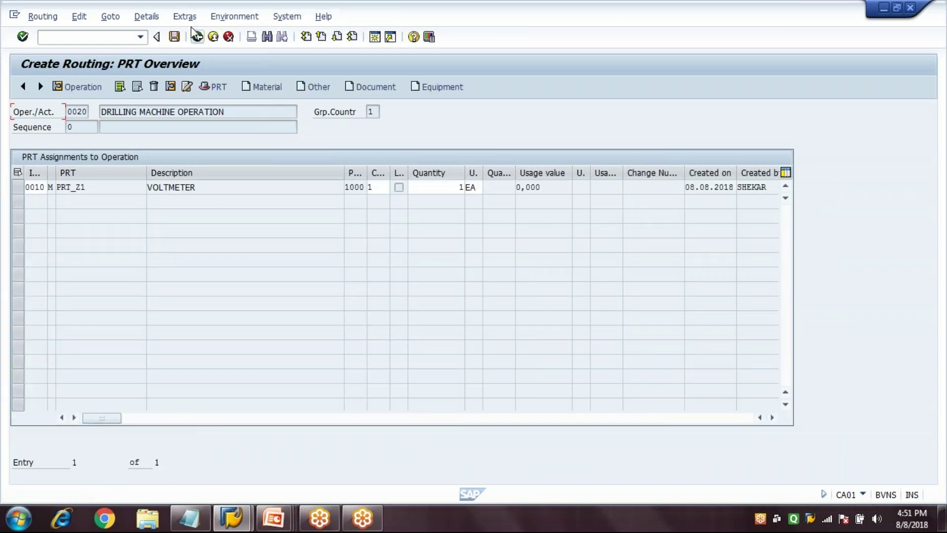
left_click(197, 37)
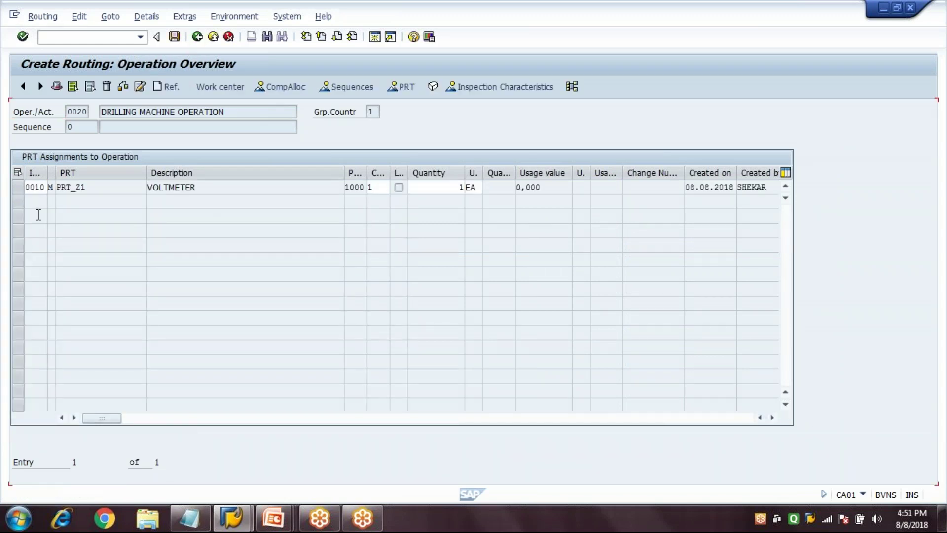
Assign PRT material PRT_Z2 with control key 1 to operation 0030 and return to the operation overview.
left_click(19, 201)
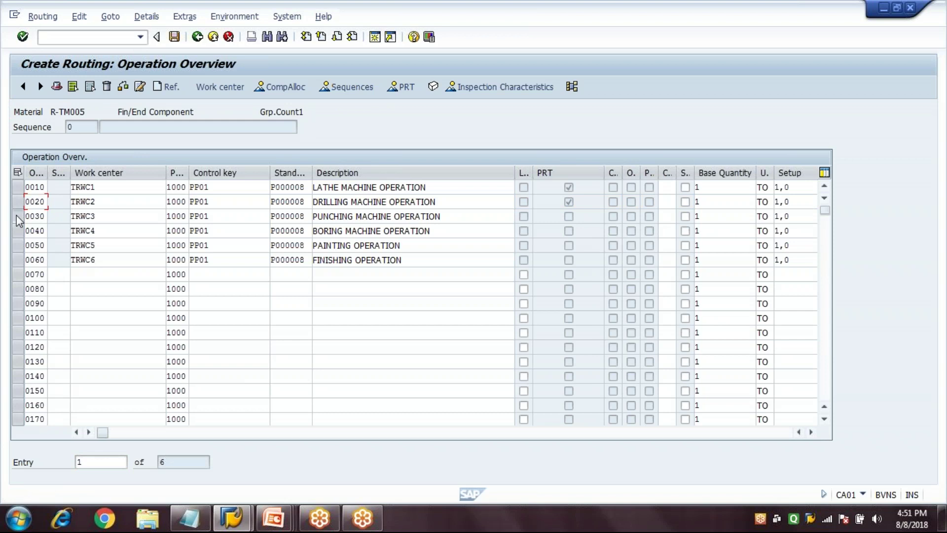
left_click(16, 215)
left_click(404, 87)
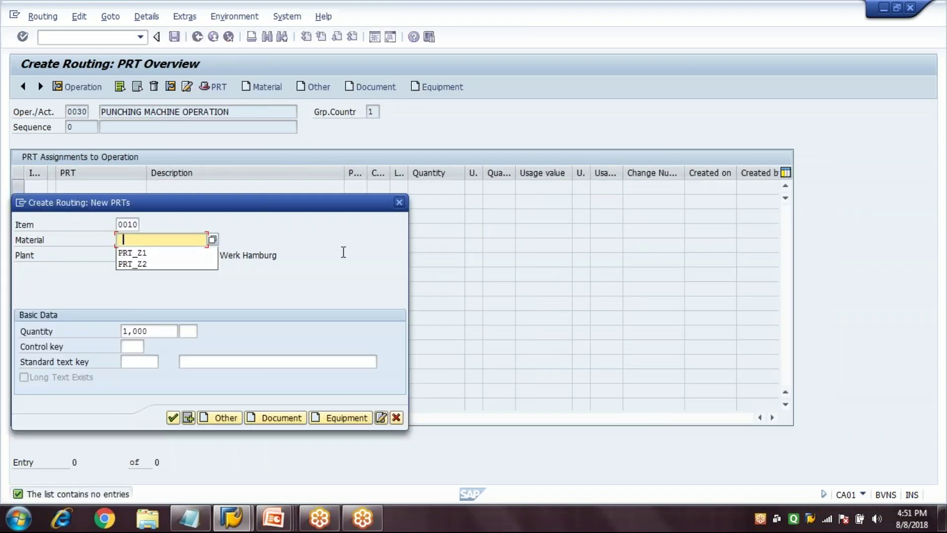
left_click(208, 262)
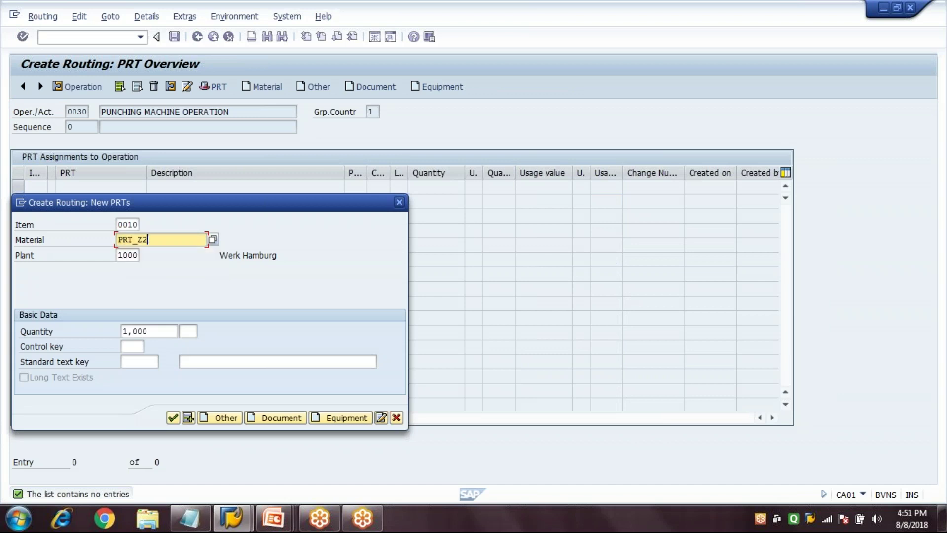
left_click(136, 347)
type("1")
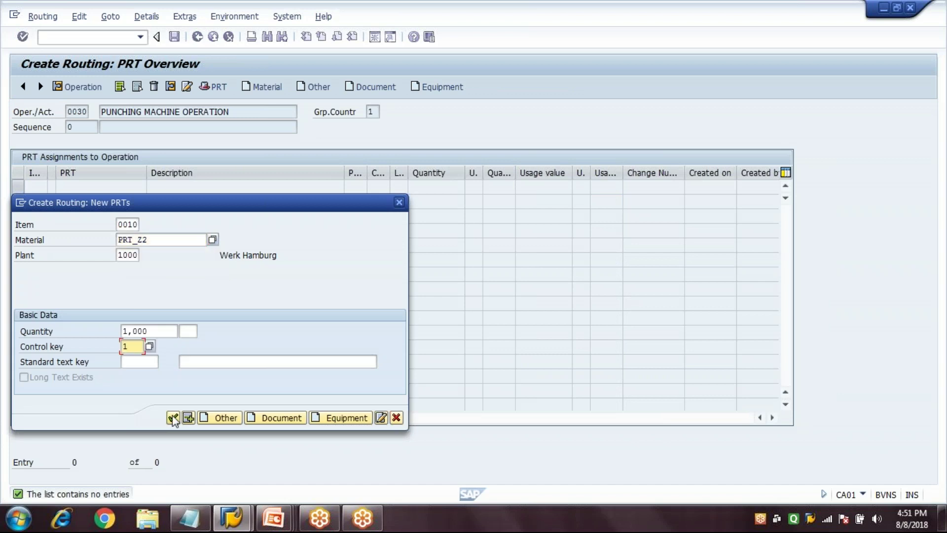
left_click(173, 418)
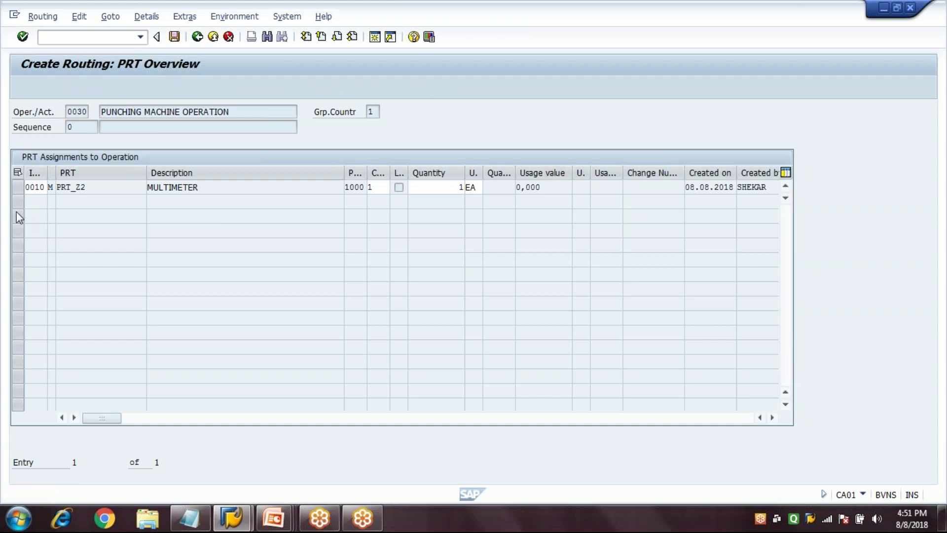
key("F3")
Assign PRT material PRT_Z1 with control key 1 to operation 0040 and return to the operation overview.
left_click(17, 230)
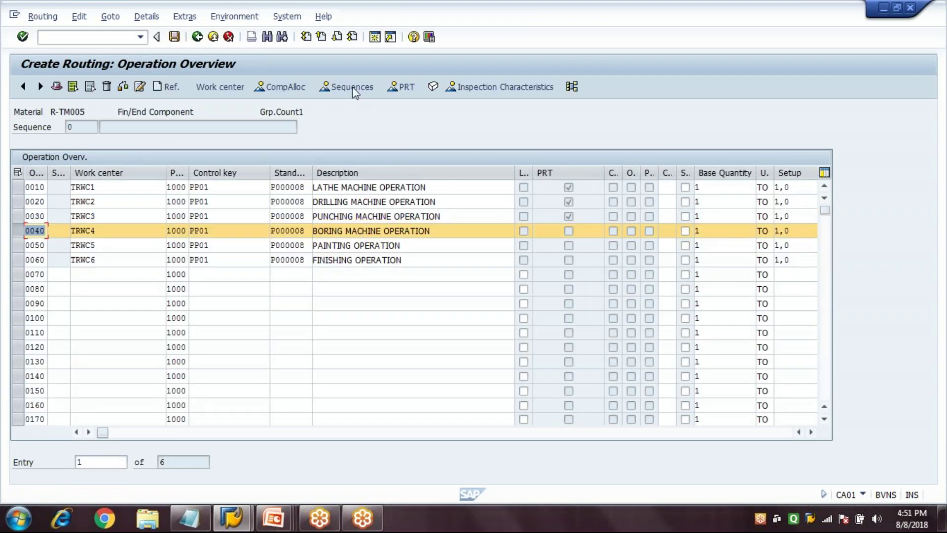
left_click(406, 90)
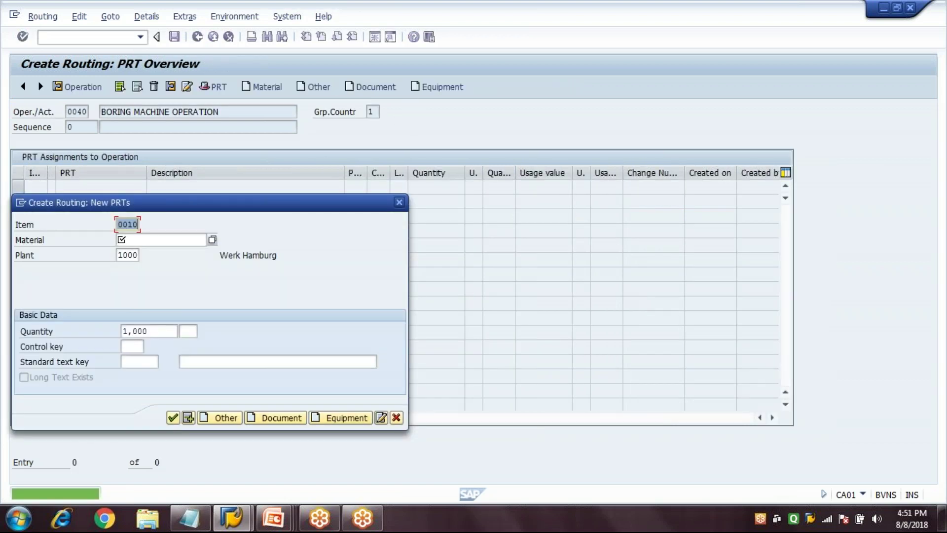
left_click(163, 240)
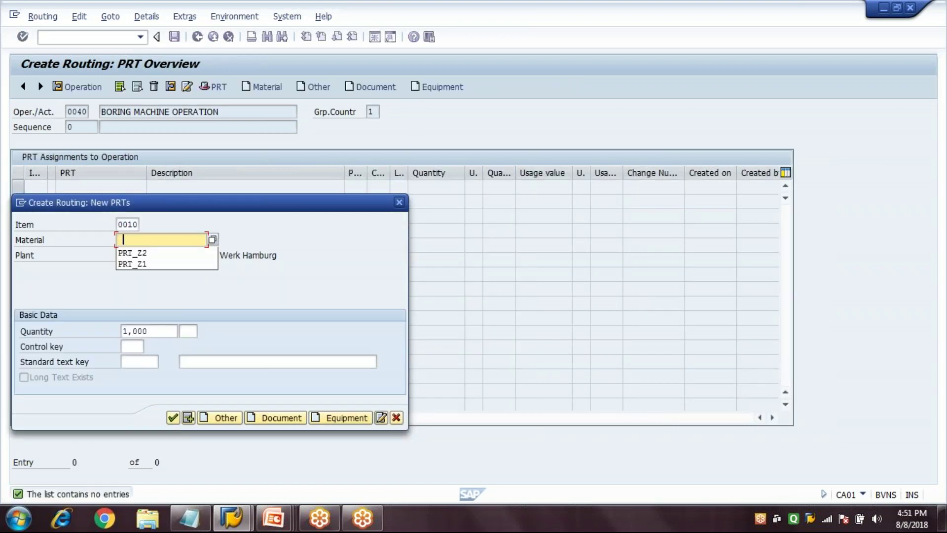
left_click(207, 265)
left_click(173, 417)
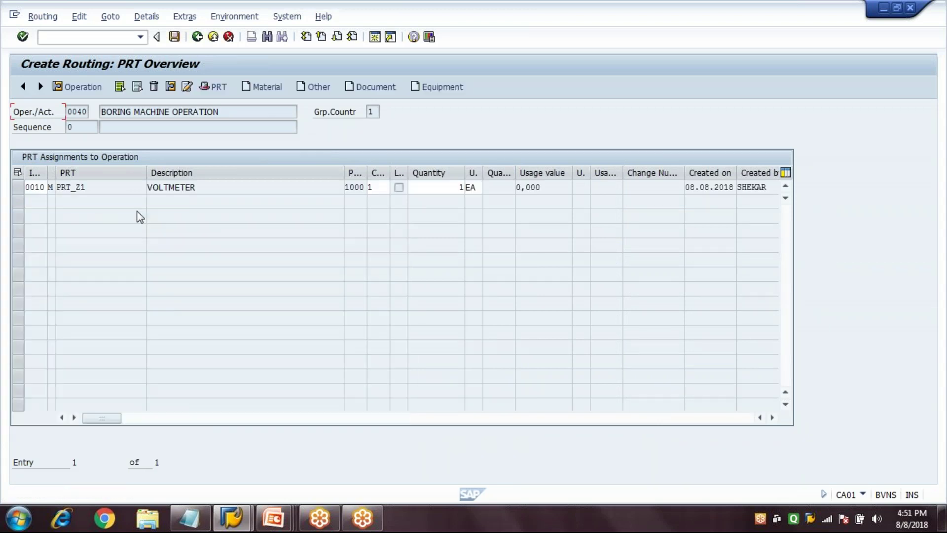
left_click(197, 37)
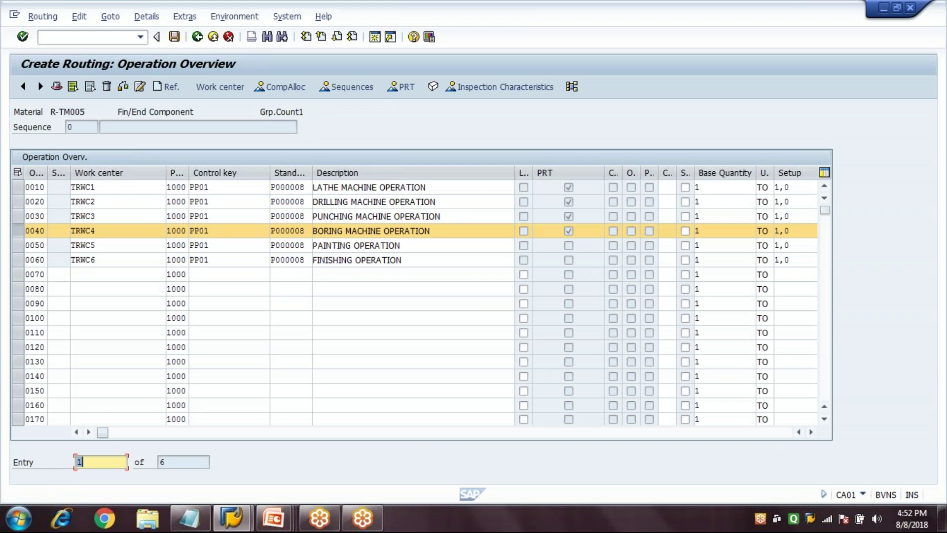
left_click(16, 229)
left_click(17, 247)
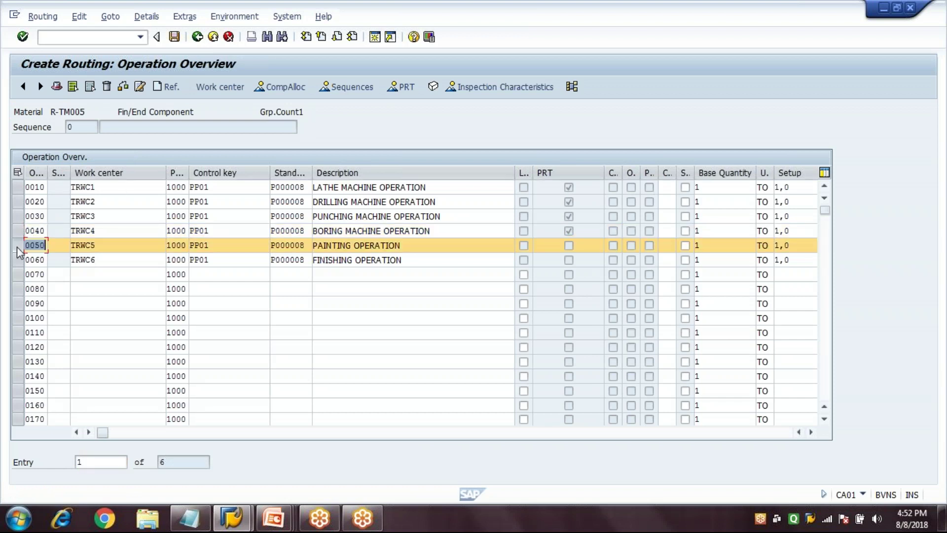
left_click(410, 262)
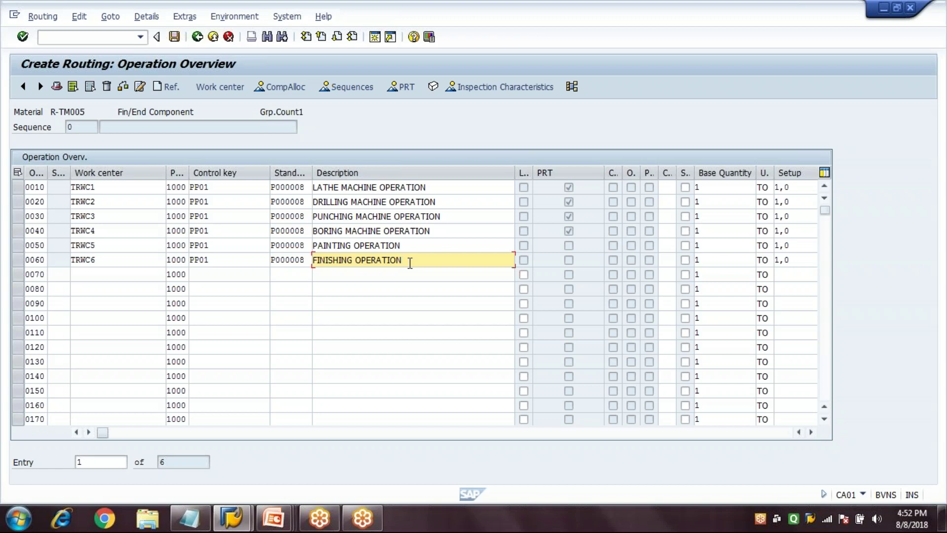
left_click(418, 246)
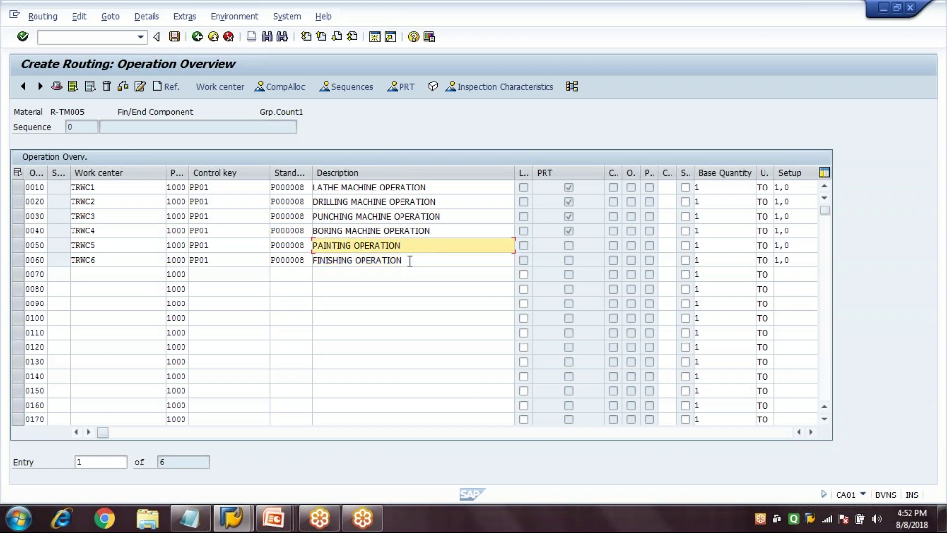
left_click(410, 260)
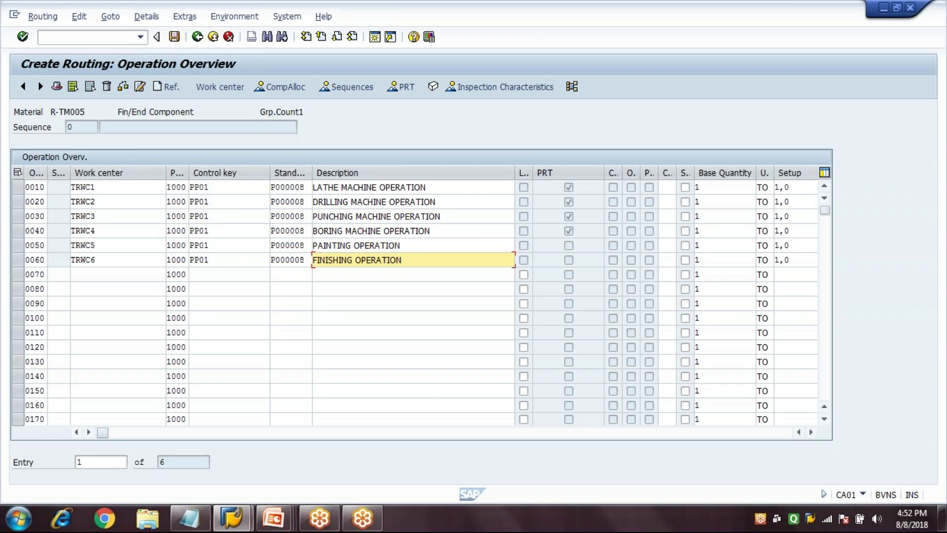
left_click(229, 188)
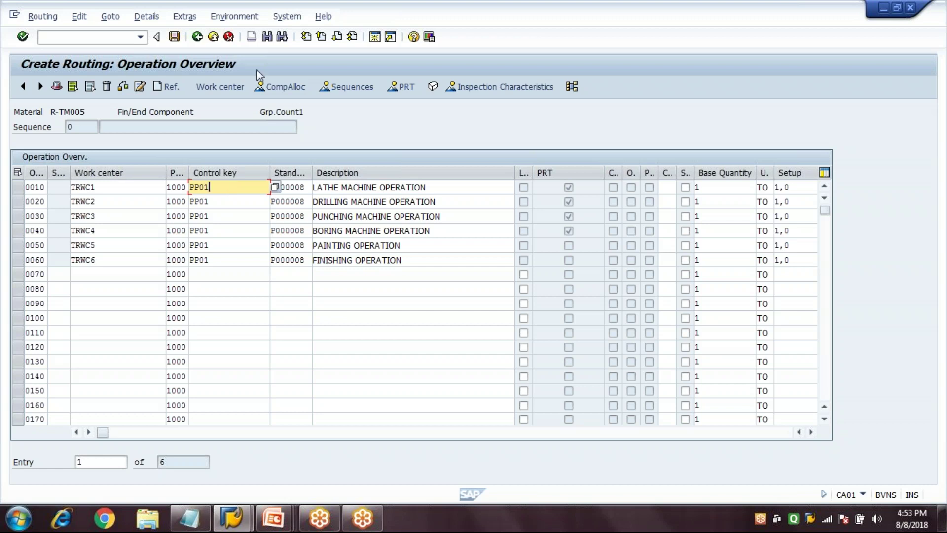
Open the component allocation of the routing for alternative BOM 1 of BOM 00003387.
left_click(286, 89)
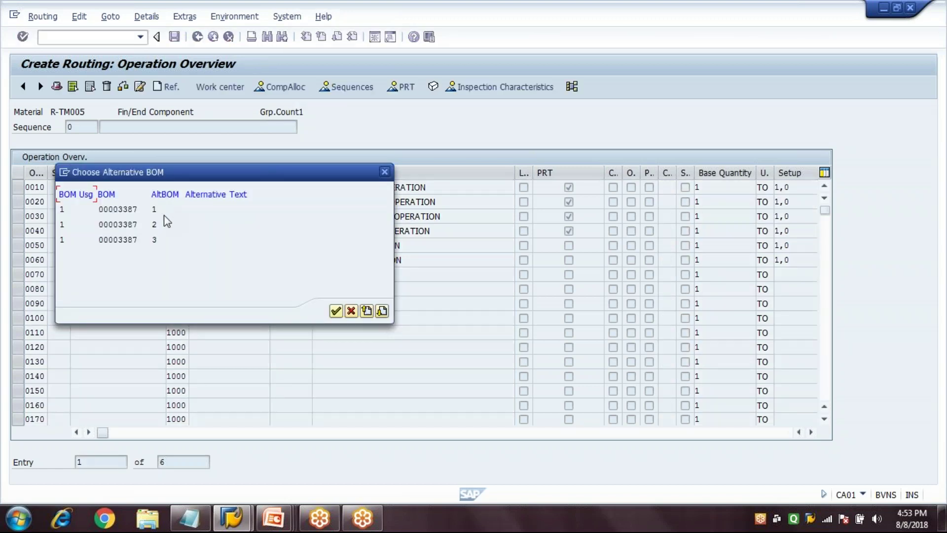
left_click(156, 240)
double_click(133, 210)
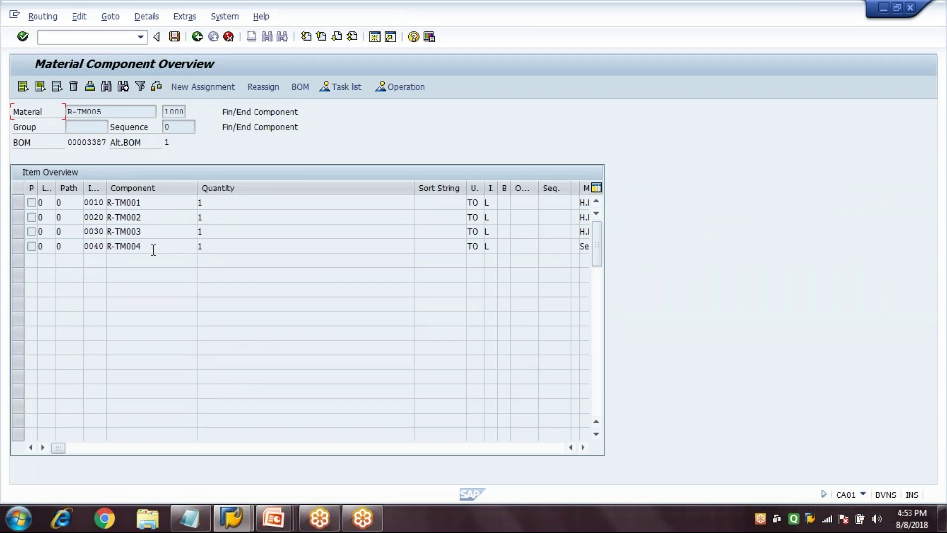
Assign component R-TM001 to lathe machine operation 0010, choosing it from the operation list.
left_click(19, 201)
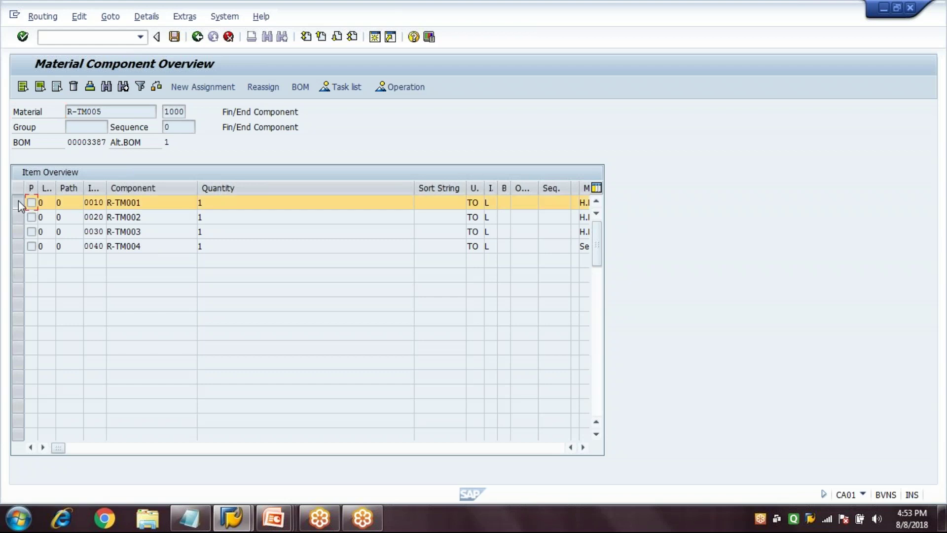
left_click(208, 90)
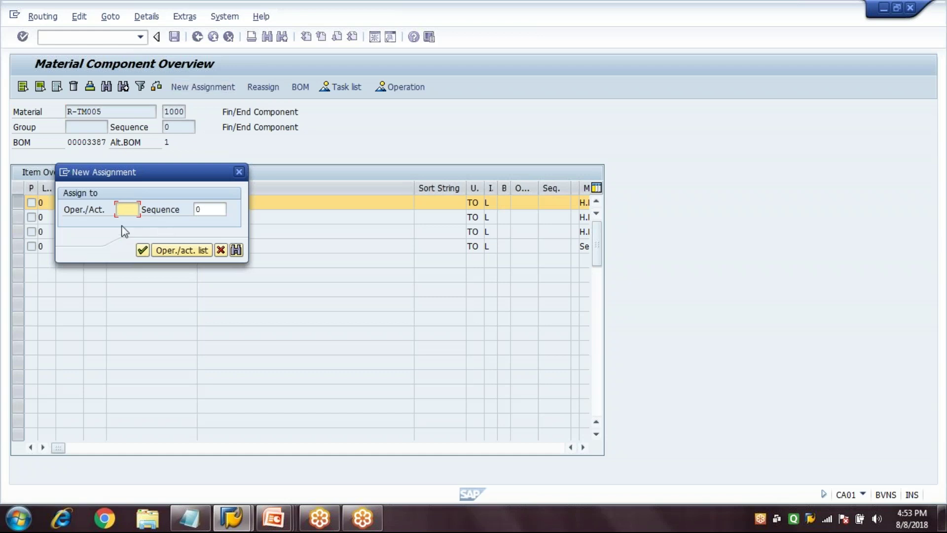
left_click(181, 250)
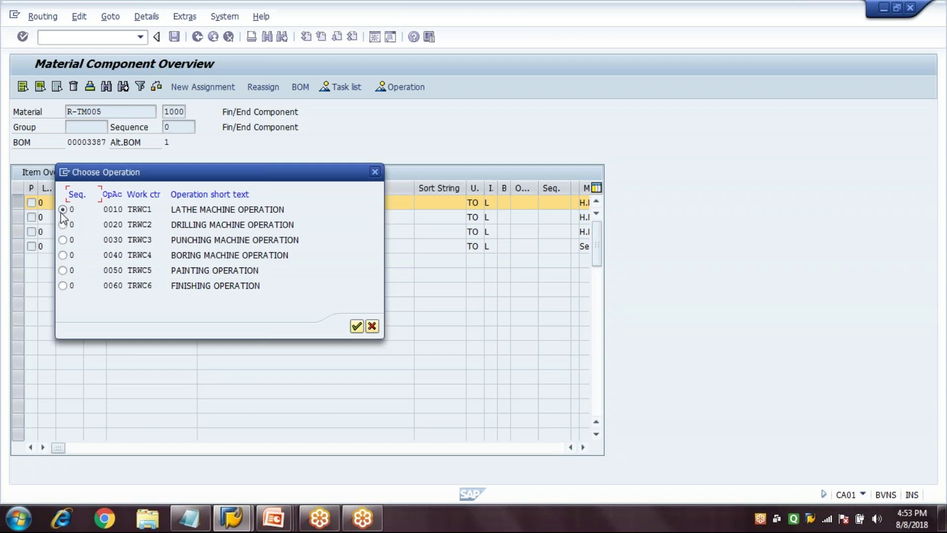
left_click(212, 209)
left_click(355, 327)
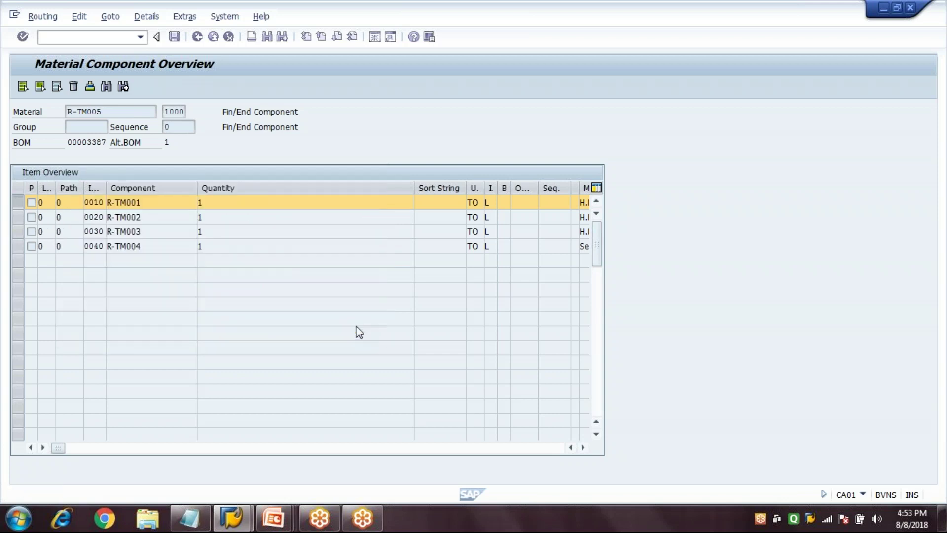
left_click(150, 203)
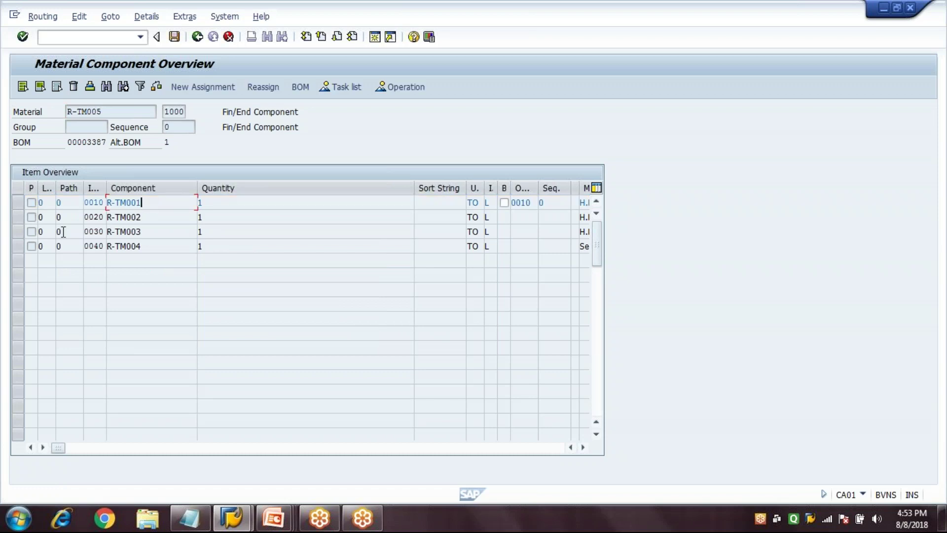
Assign component R-TM002 to drilling machine operation 0020 and clear the row selection.
left_click(15, 218)
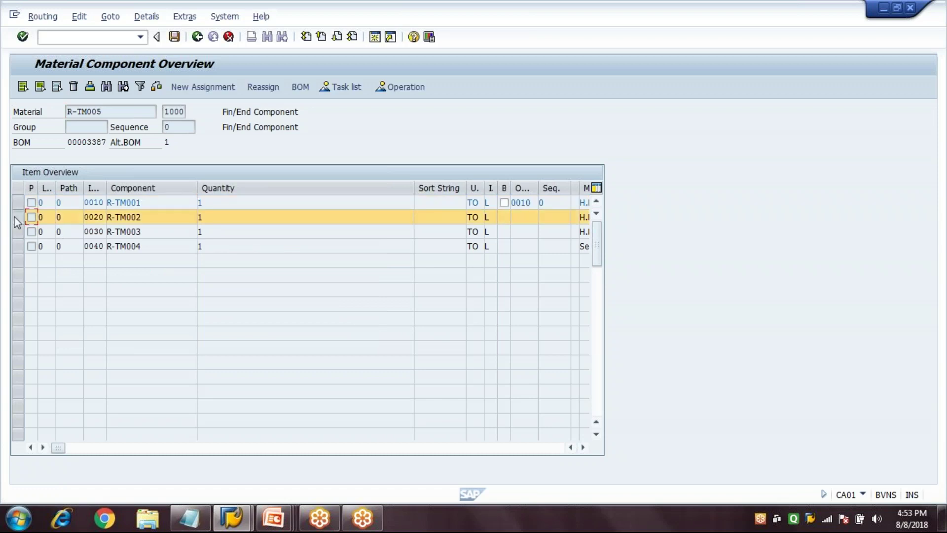
left_click(203, 89)
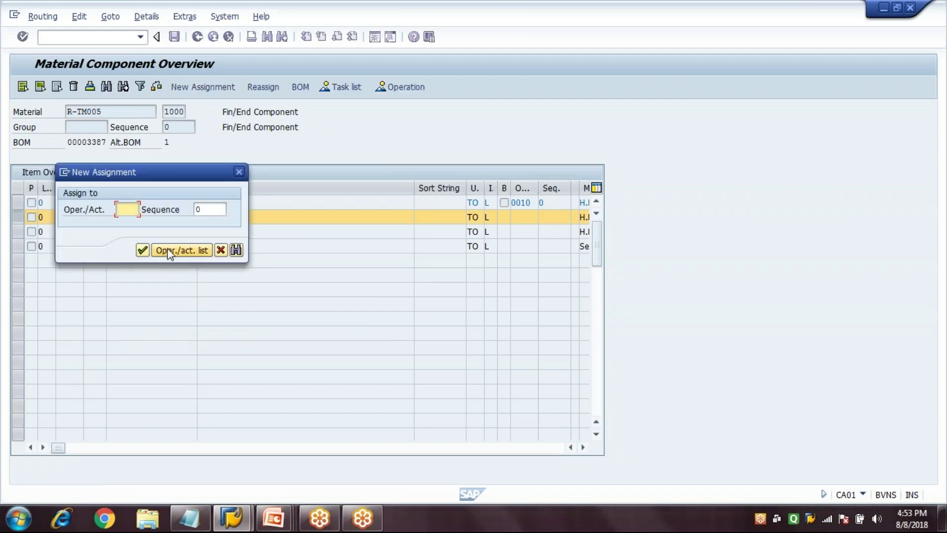
left_click(168, 251)
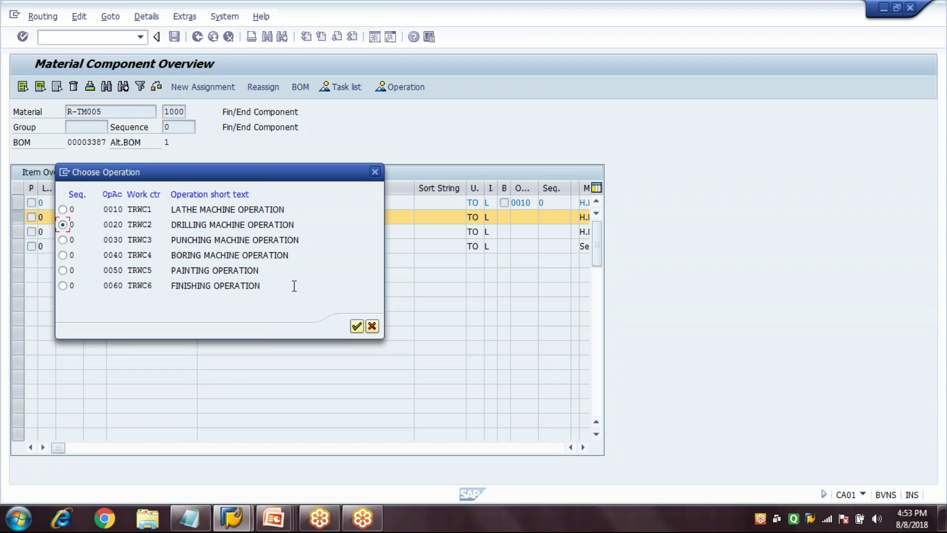
left_click(358, 328)
left_click(17, 219)
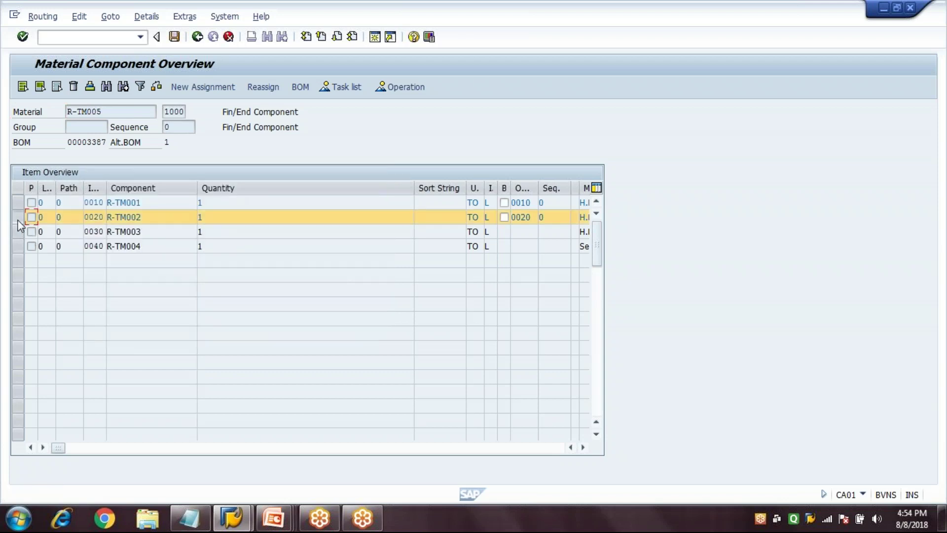
left_click(17, 221)
Assign component R-TM003 to punching machine operation 0030 through a new assignment.
left_click(18, 232)
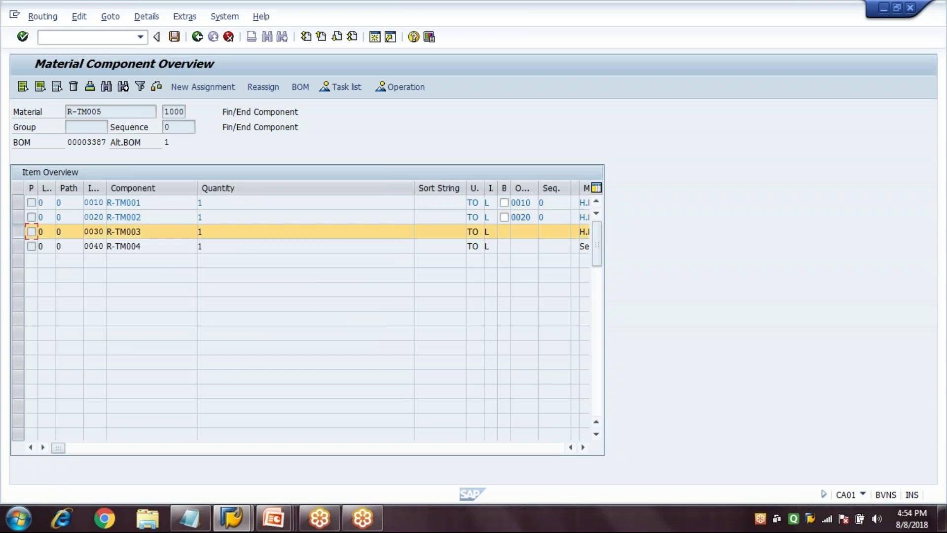
left_click(218, 90)
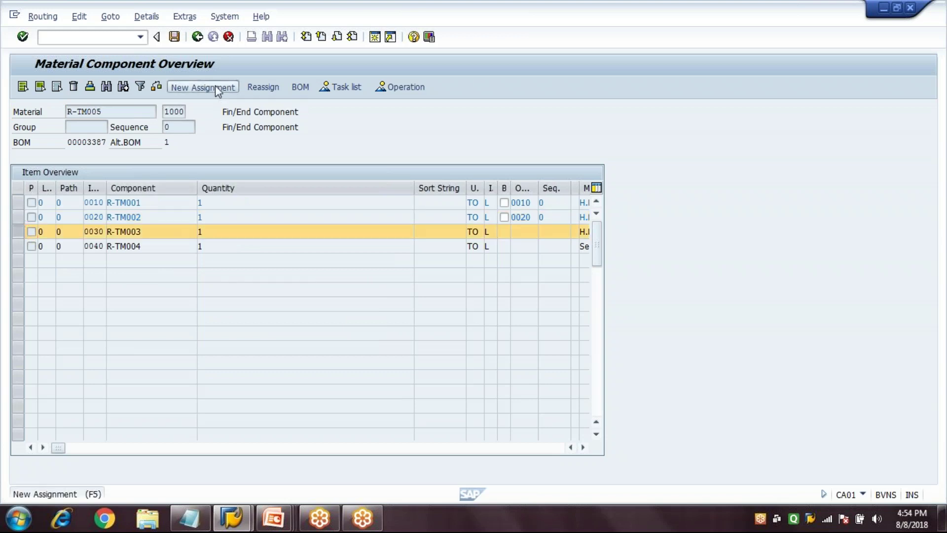
left_click(158, 250)
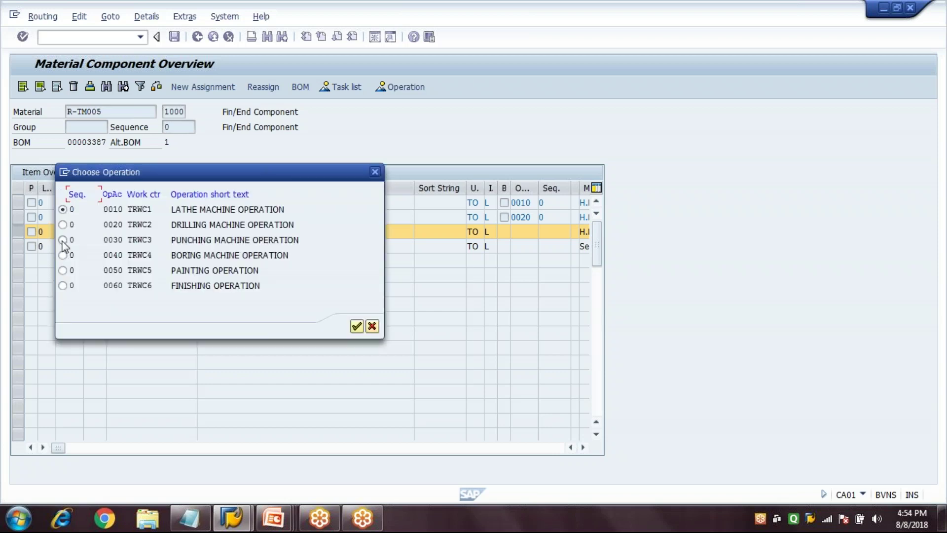
left_click(62, 240)
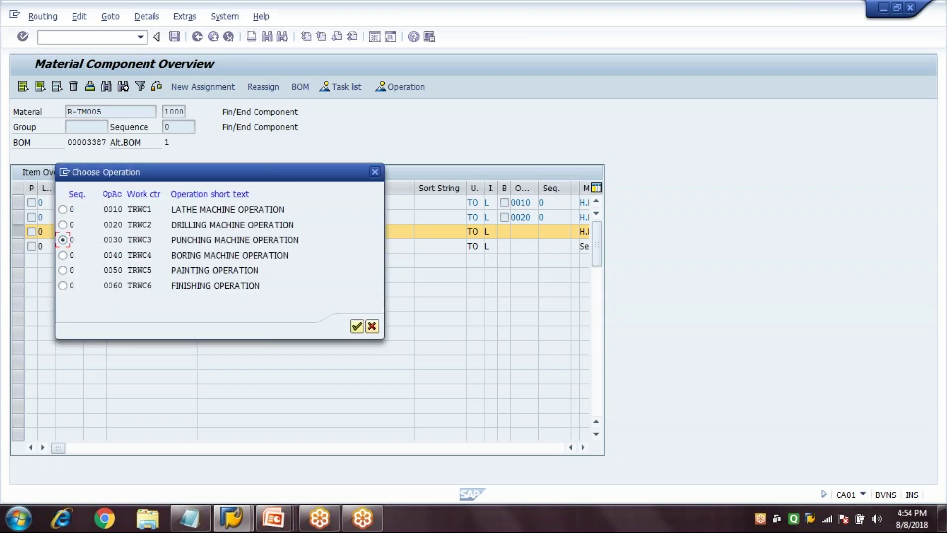
left_click(356, 326)
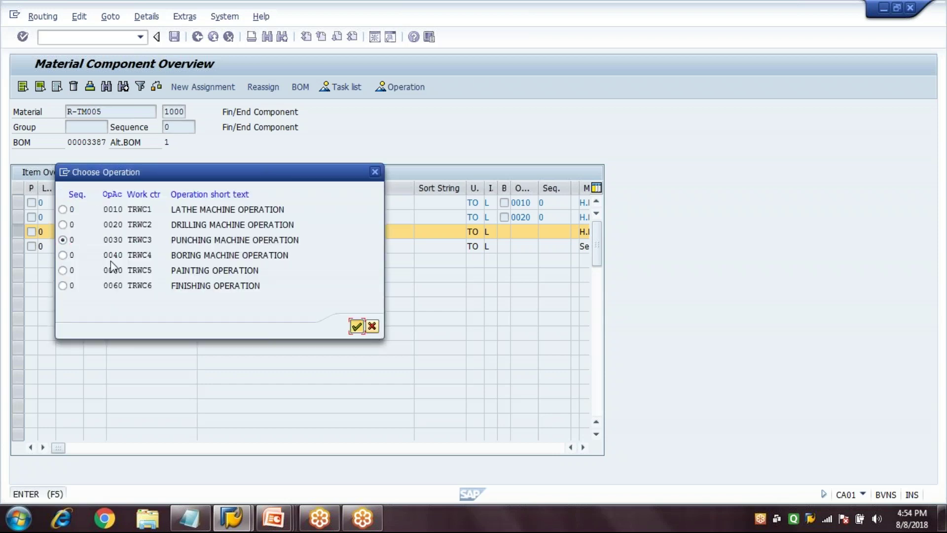
Assign component R-TM004 to boring machine operation 0040 and return to the routing's operation overview.
left_click(22, 247)
left_click(211, 91)
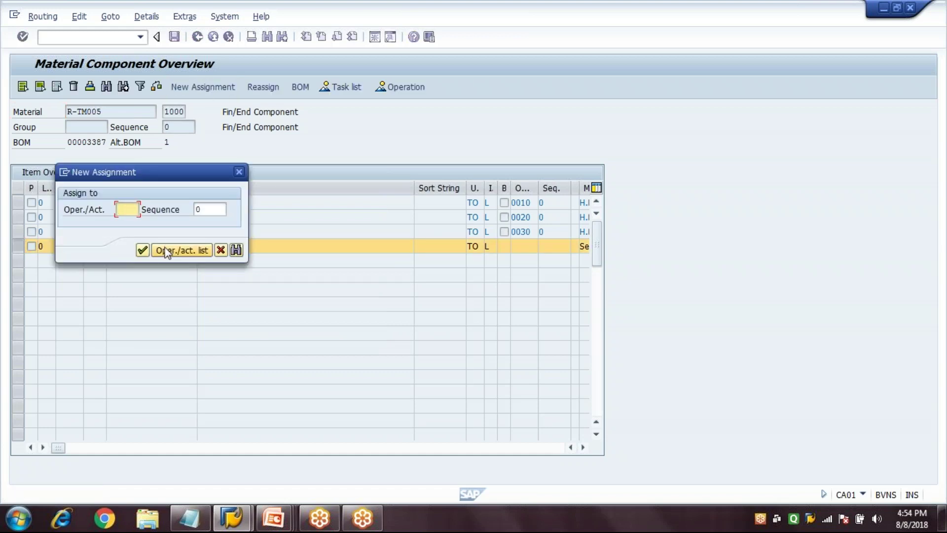
left_click(168, 252)
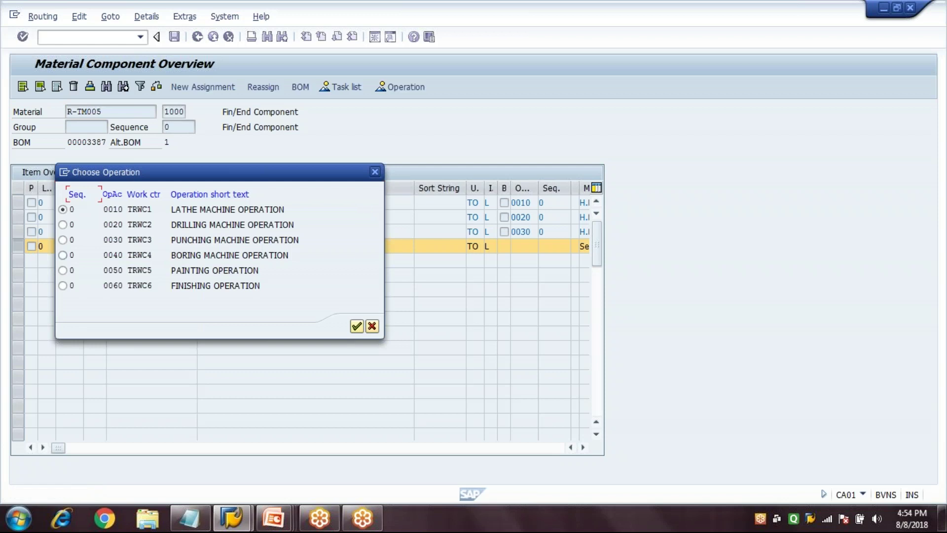
left_click(63, 255)
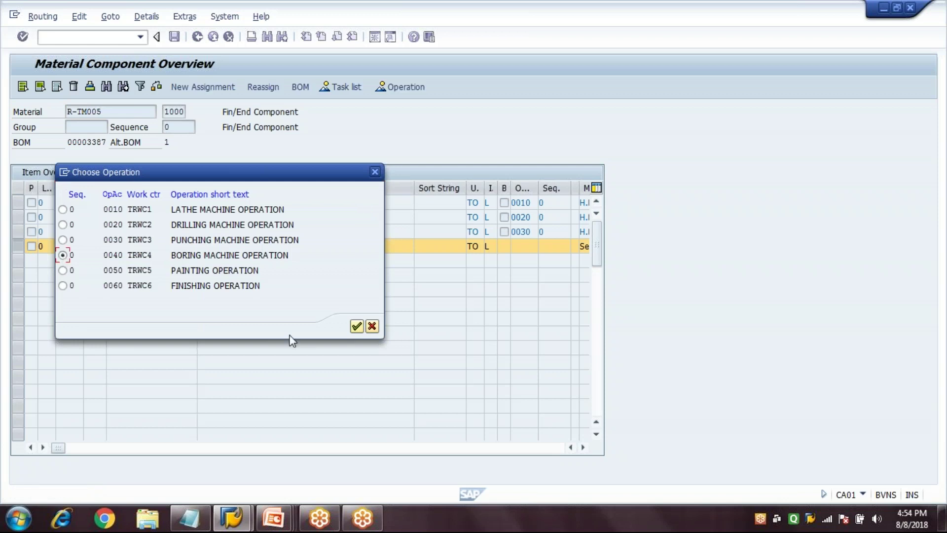
left_click(356, 327)
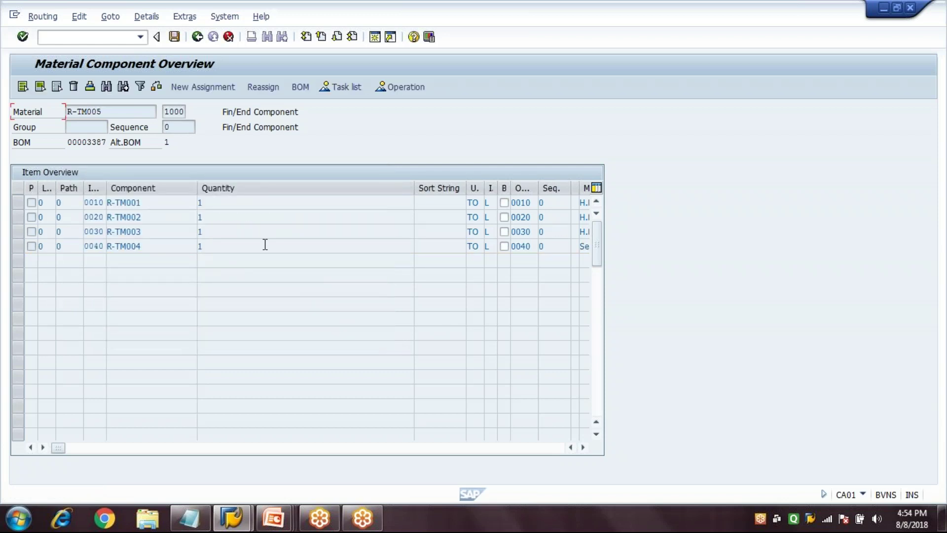
left_click(264, 244)
left_click(198, 37)
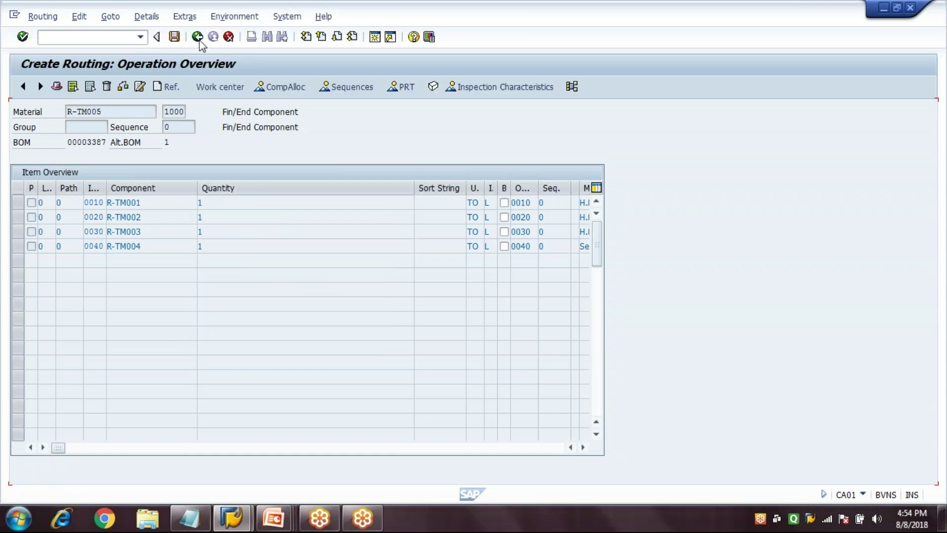
Open the routing's sequence overview and create a new entry of the parallel sequence category.
left_click(235, 262)
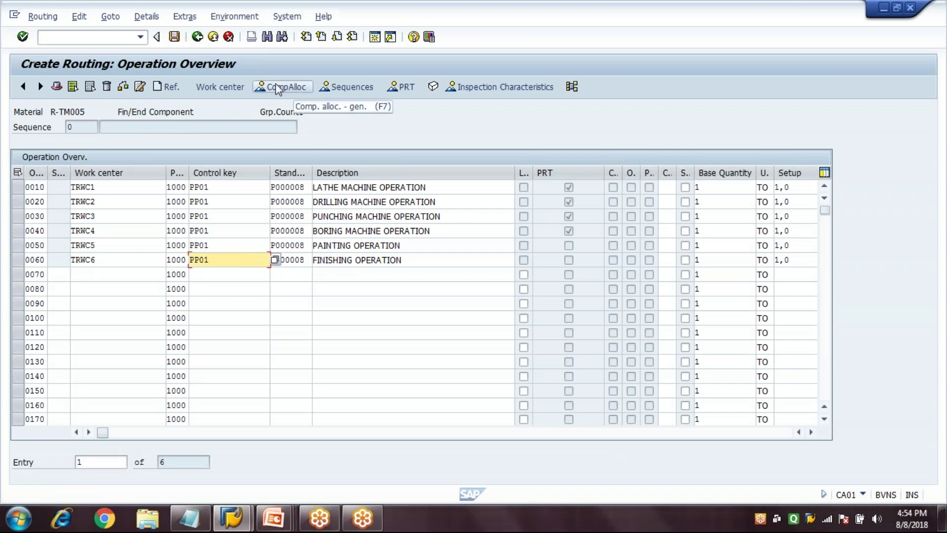
left_click(227, 244)
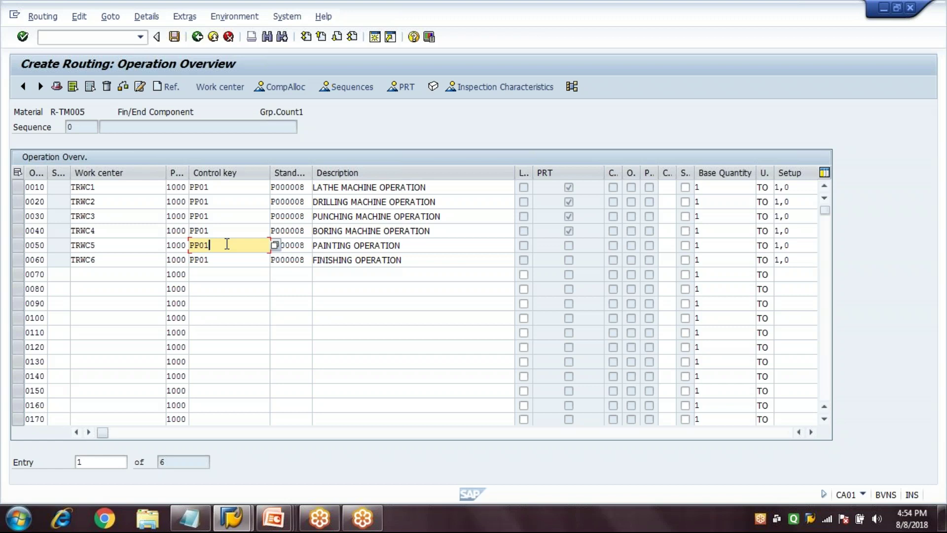
left_click(348, 89)
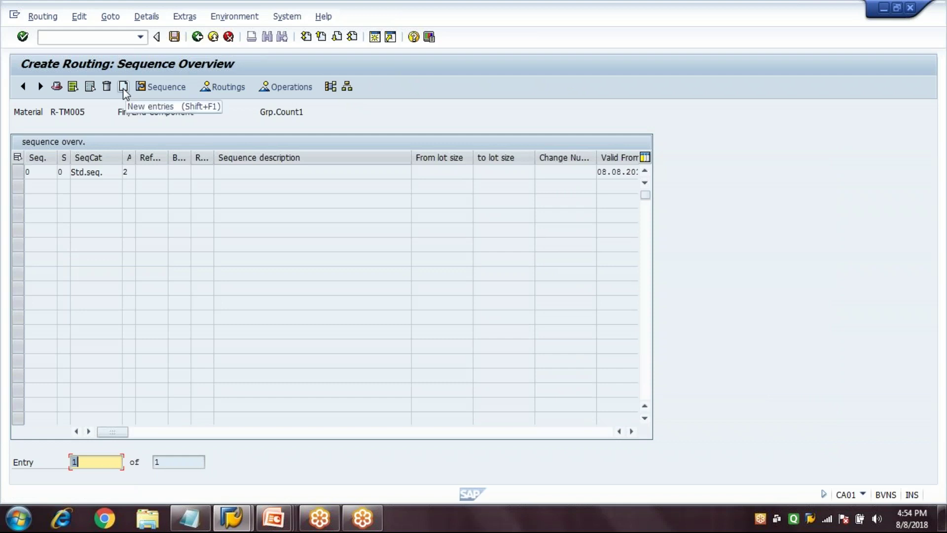
left_click(123, 91)
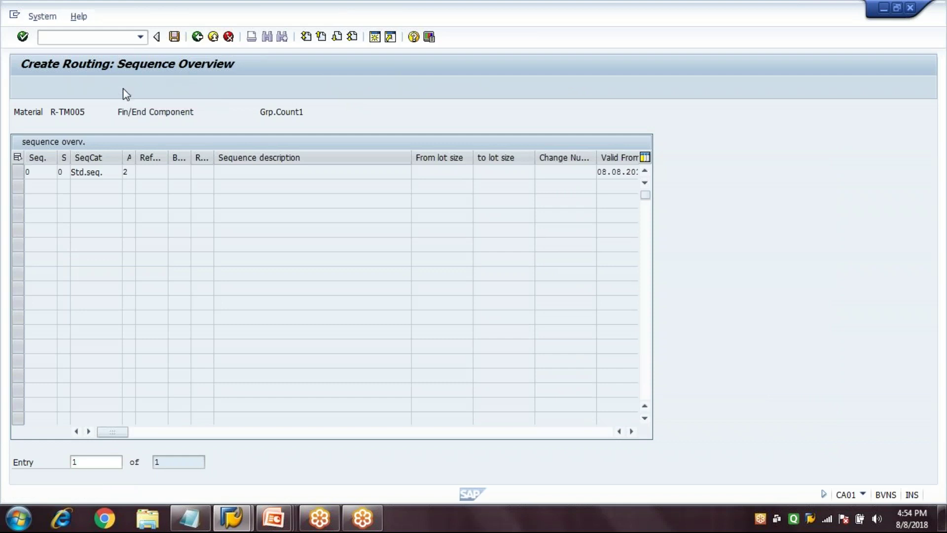
left_click(156, 227)
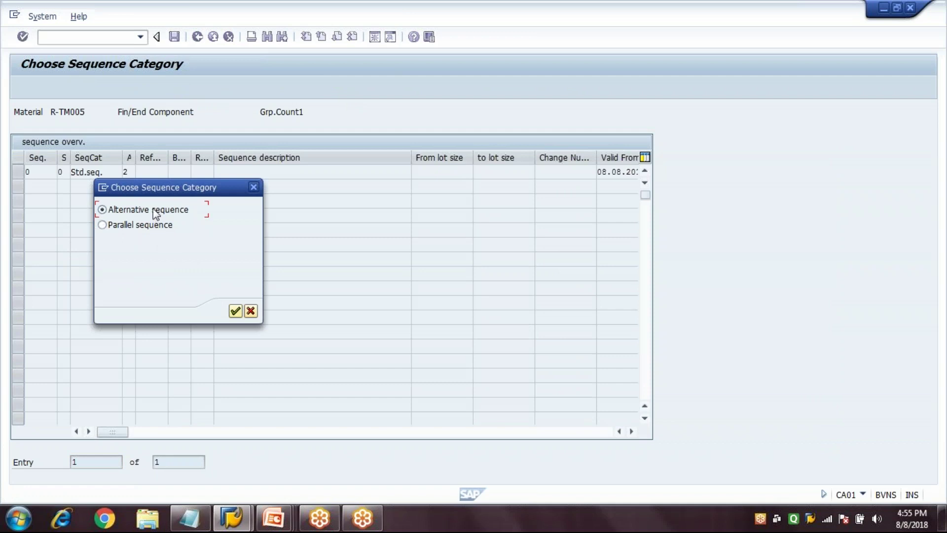
left_click(151, 226)
left_click(236, 311)
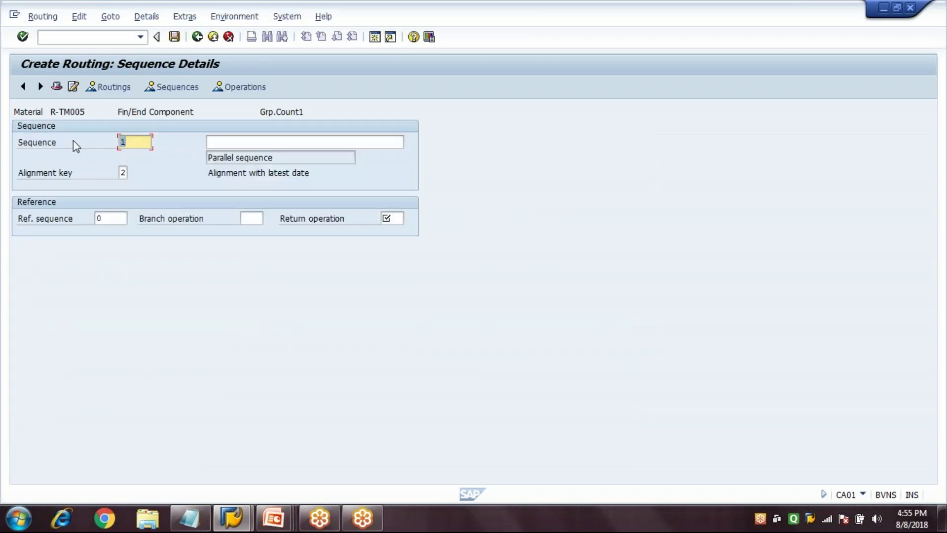
Set lathe machine operation 0010 as the new parallel sequence's return operation and go back to the sequence overview.
left_click(136, 146)
left_click(392, 218)
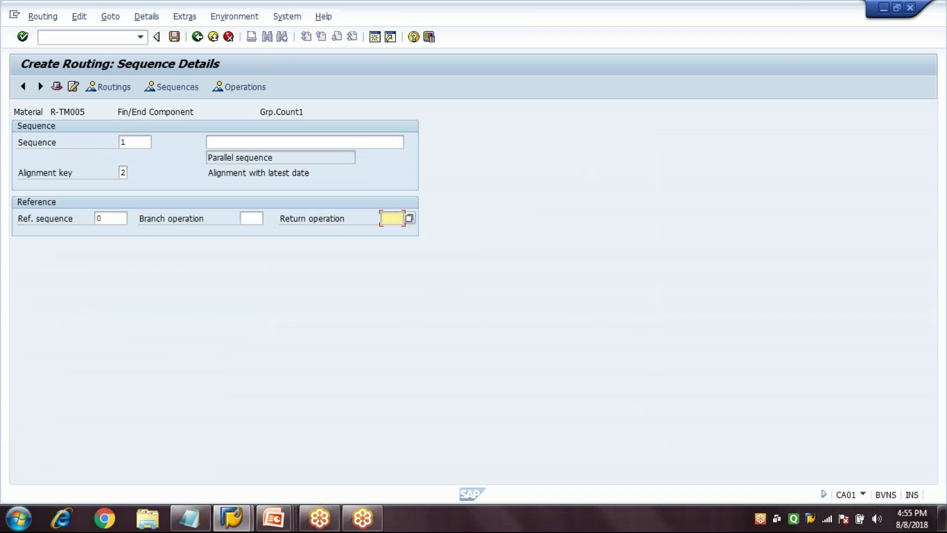
left_click(409, 218)
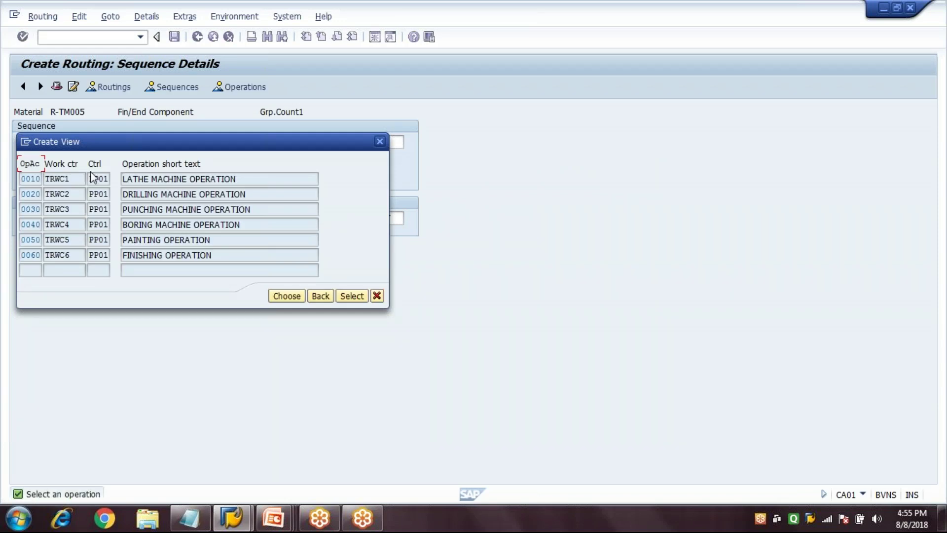
double_click(77, 183)
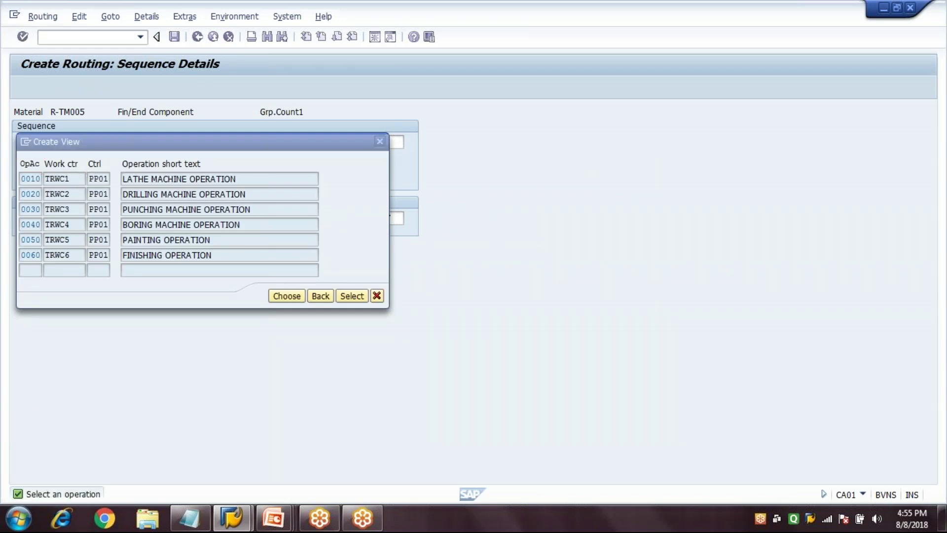
key("Return")
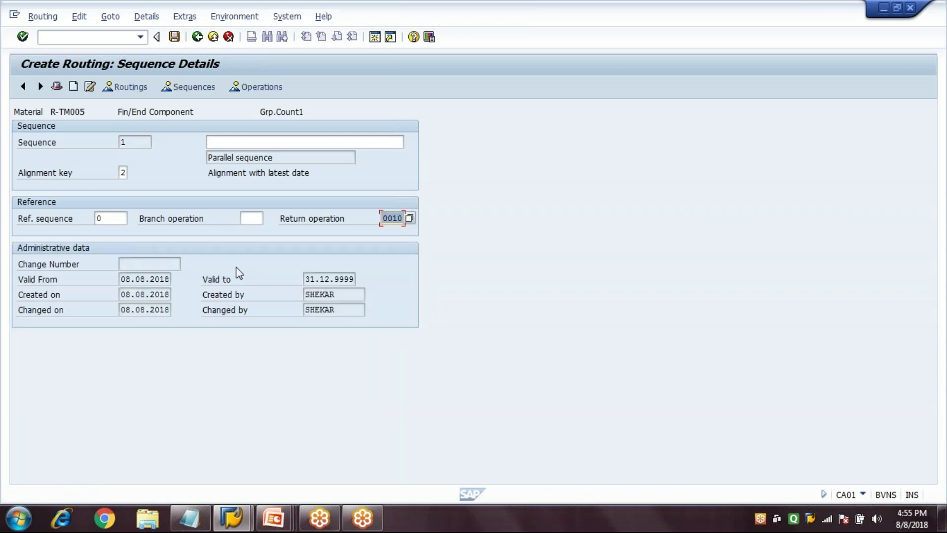
left_click(132, 142)
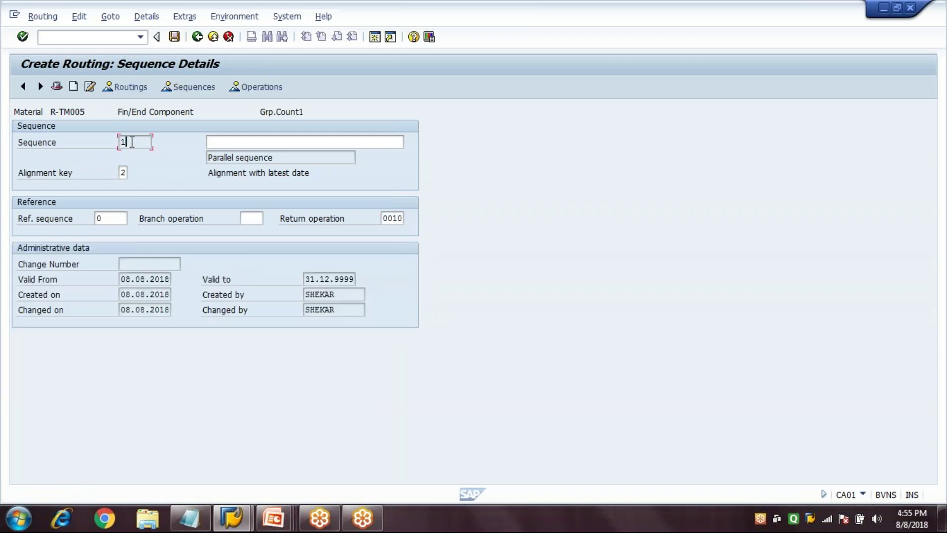
left_click(197, 39)
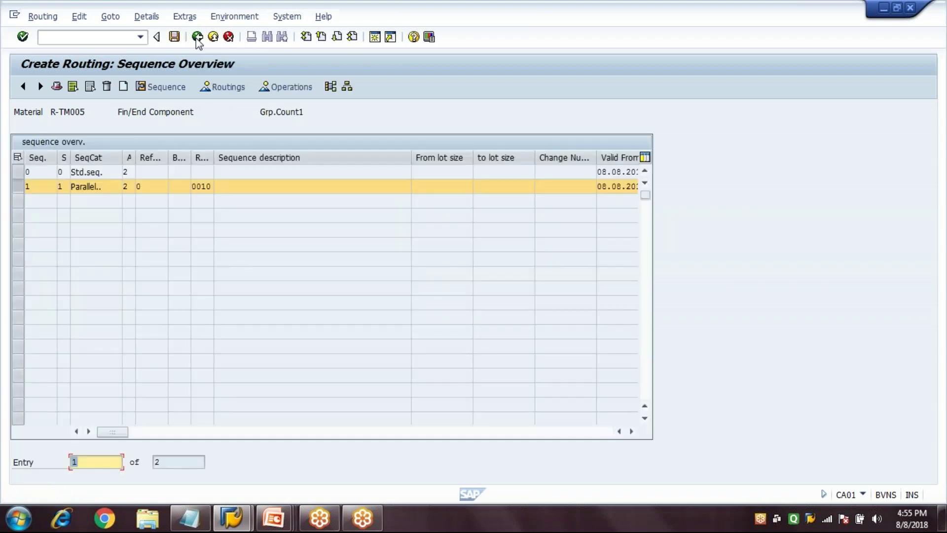
Add a second parallel sequence with drilling machine operation 0020 as its return operation and go back to the overview.
left_click(124, 88)
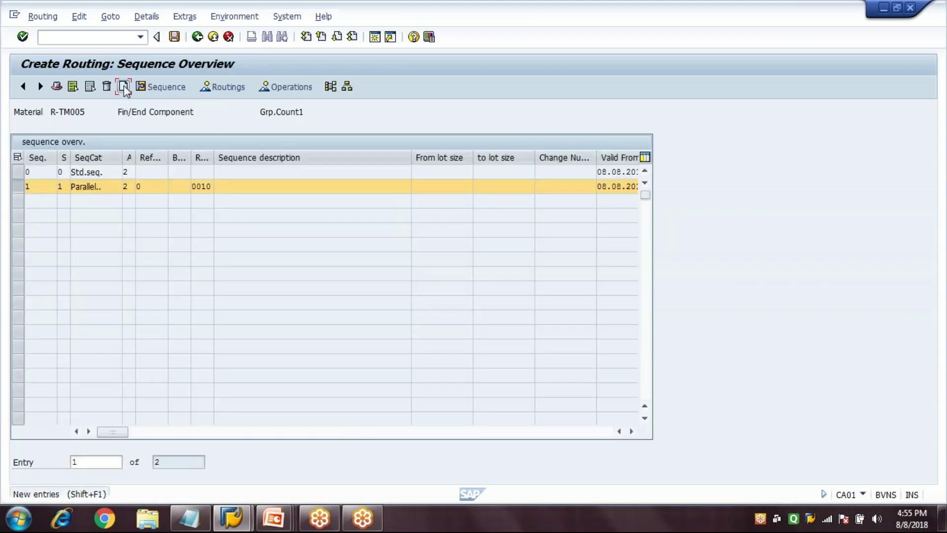
left_click(102, 225)
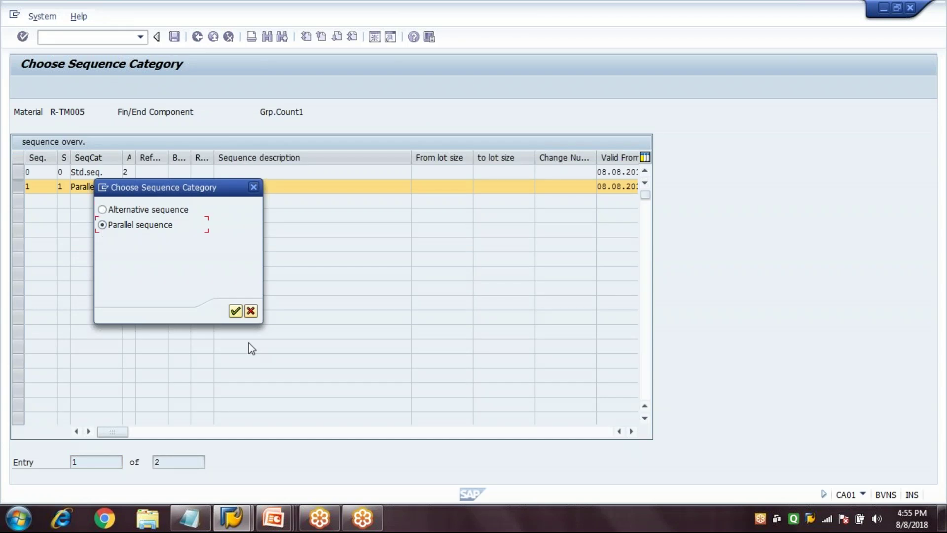
left_click(235, 311)
left_click(387, 218)
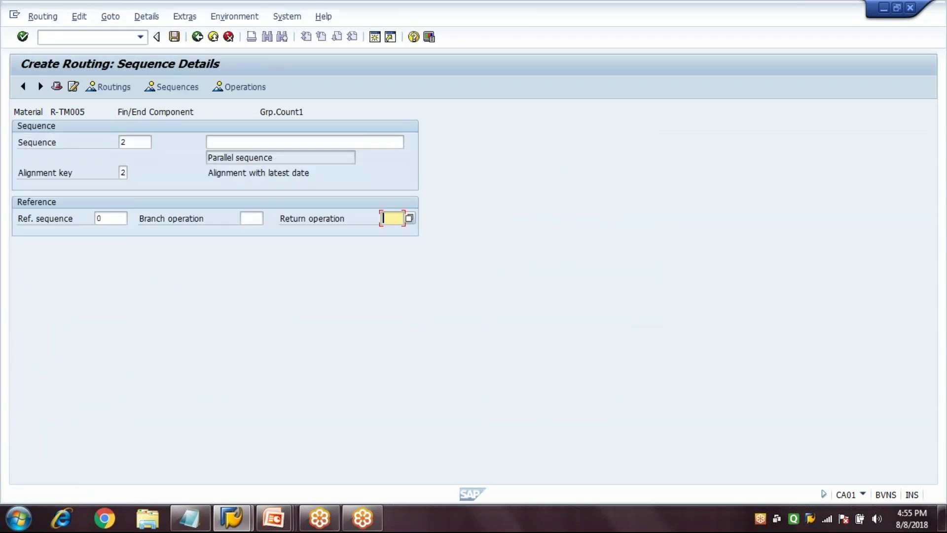
left_click(409, 219)
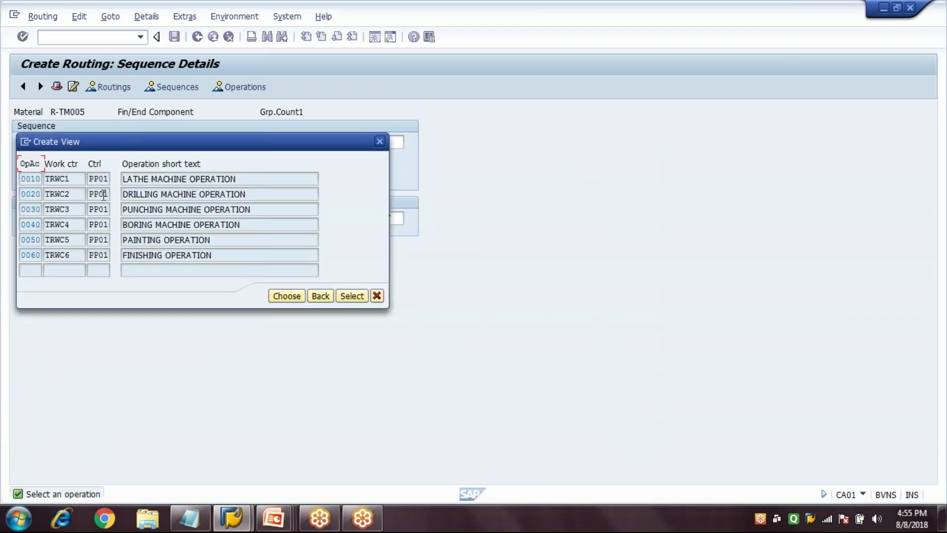
double_click(143, 193)
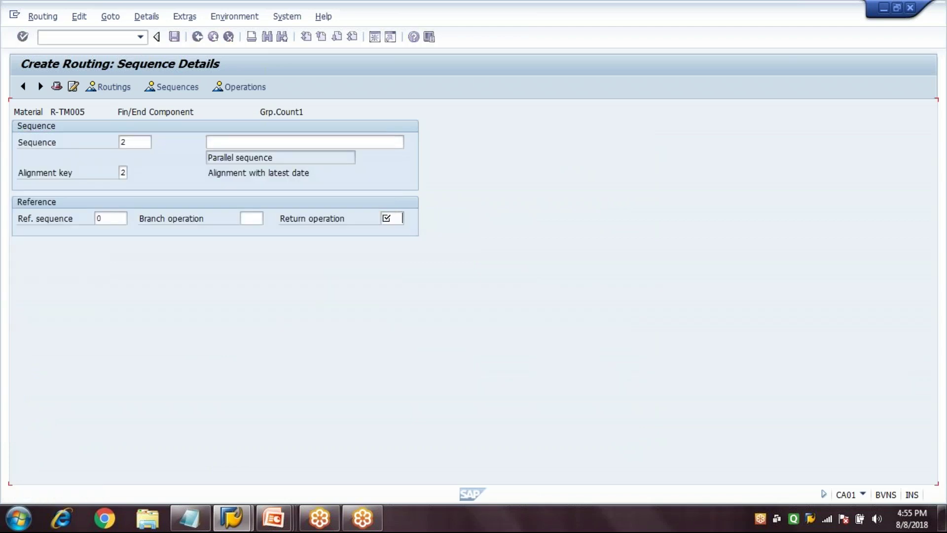
key("Return")
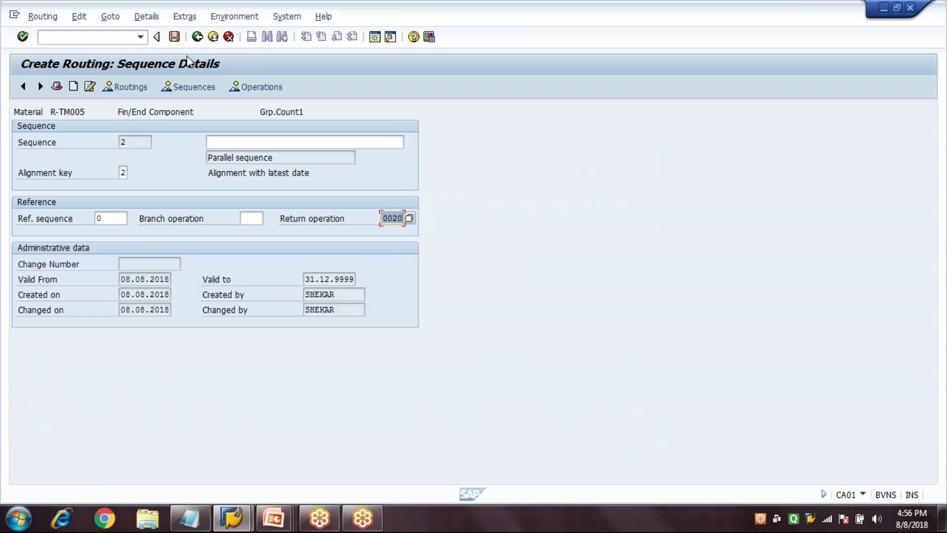
left_click(197, 37)
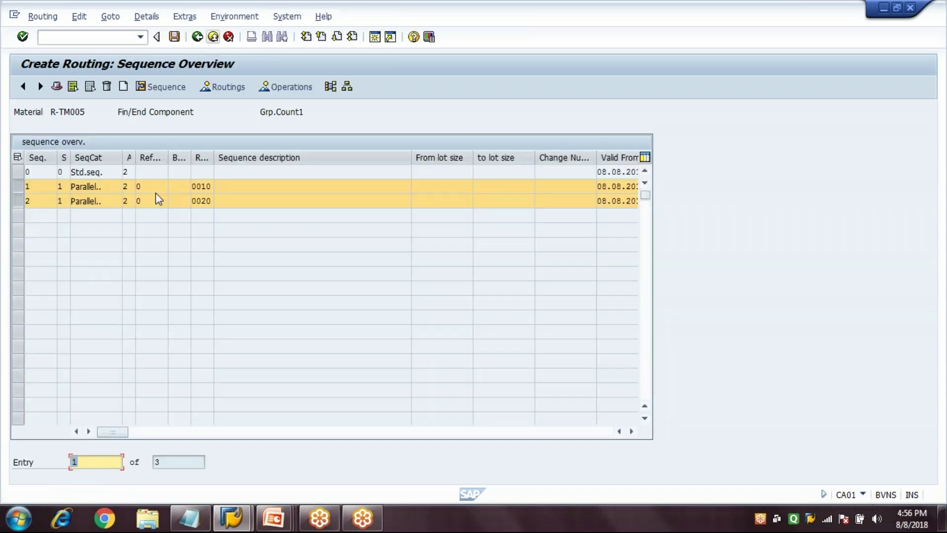
Add a third parallel sequence with punching machine operation 0030 as its return operation and go back to the overview.
left_click(124, 88)
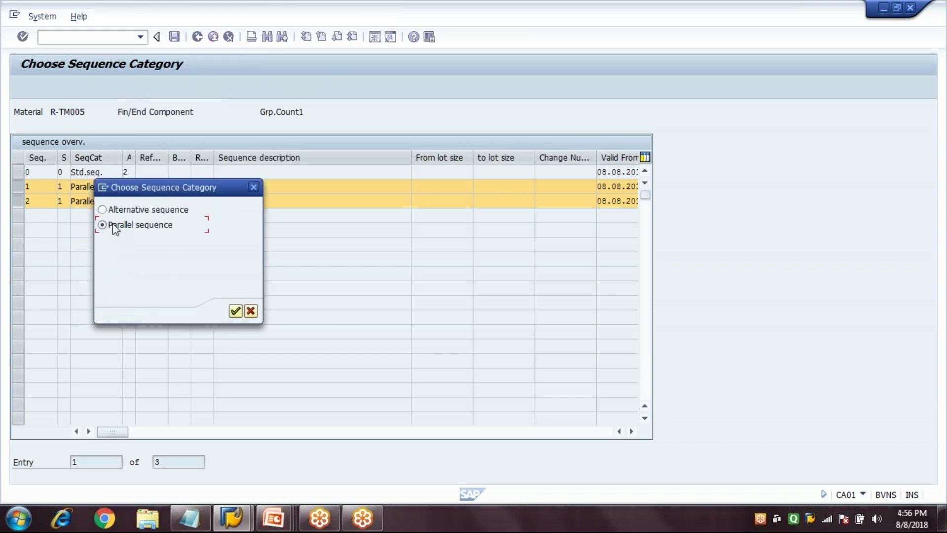
left_click(236, 311)
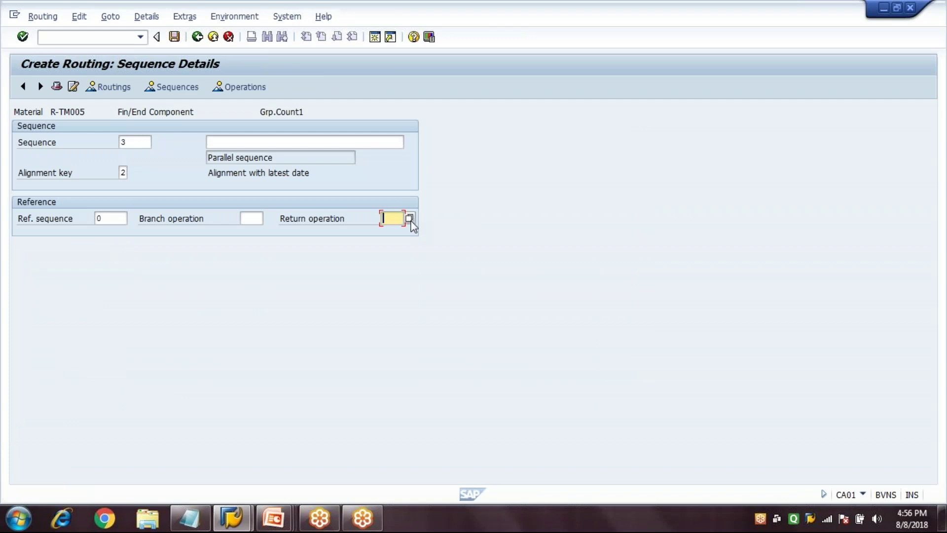
left_click(410, 220)
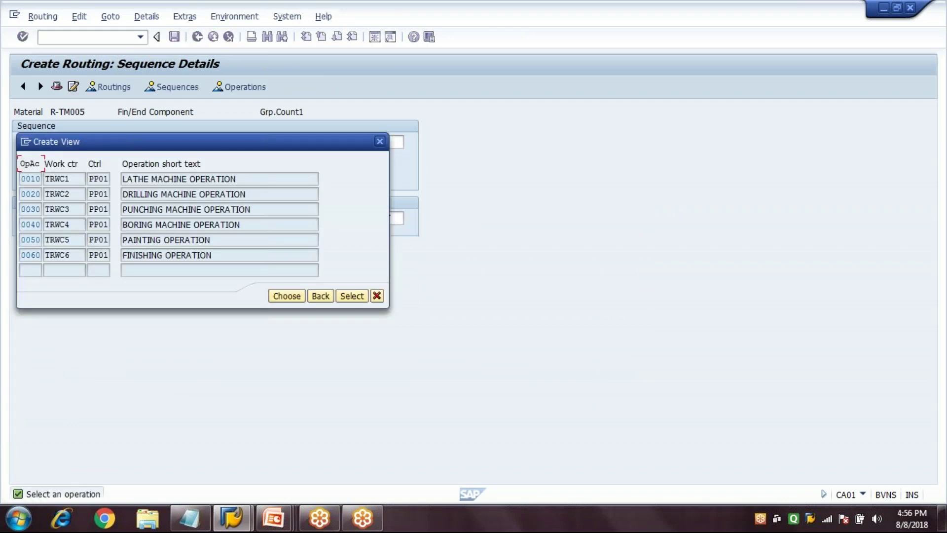
double_click(133, 209)
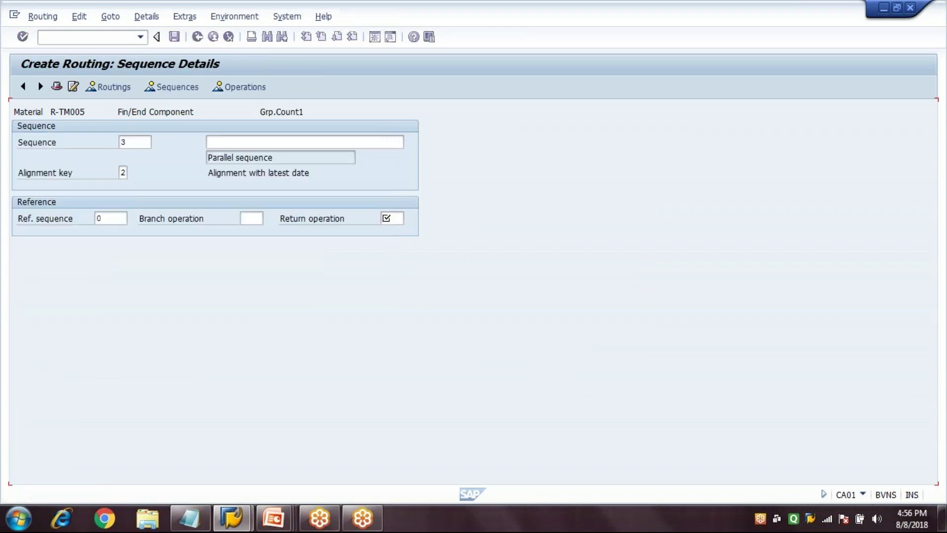
left_click(198, 38)
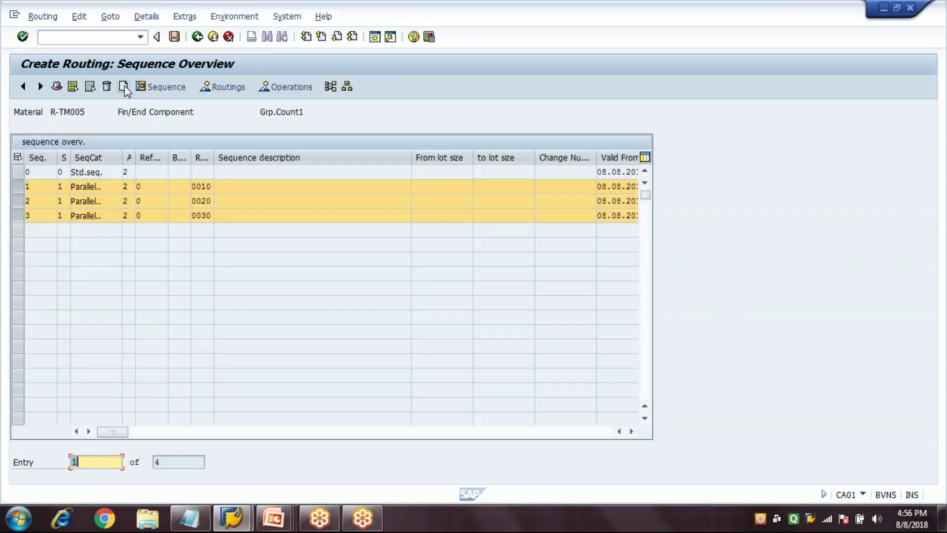
Add a fourth parallel sequence with boring machine operation 0040 as its return operation and go back to the overview.
left_click(124, 87)
left_click(101, 226)
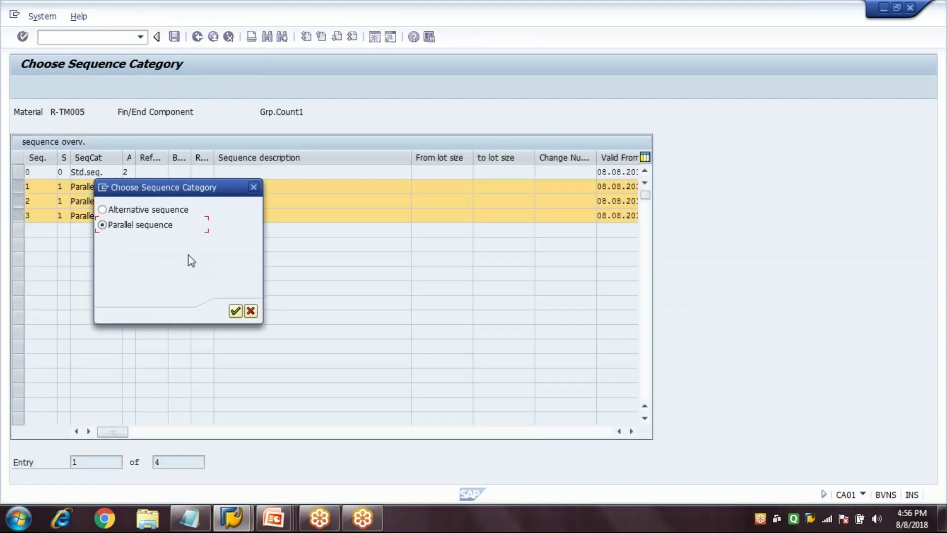
left_click(235, 309)
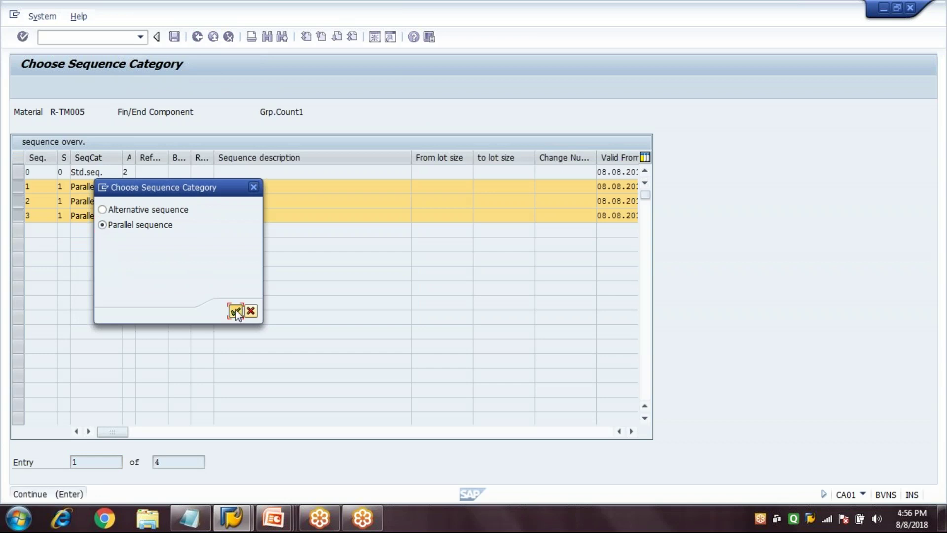
left_click(409, 218)
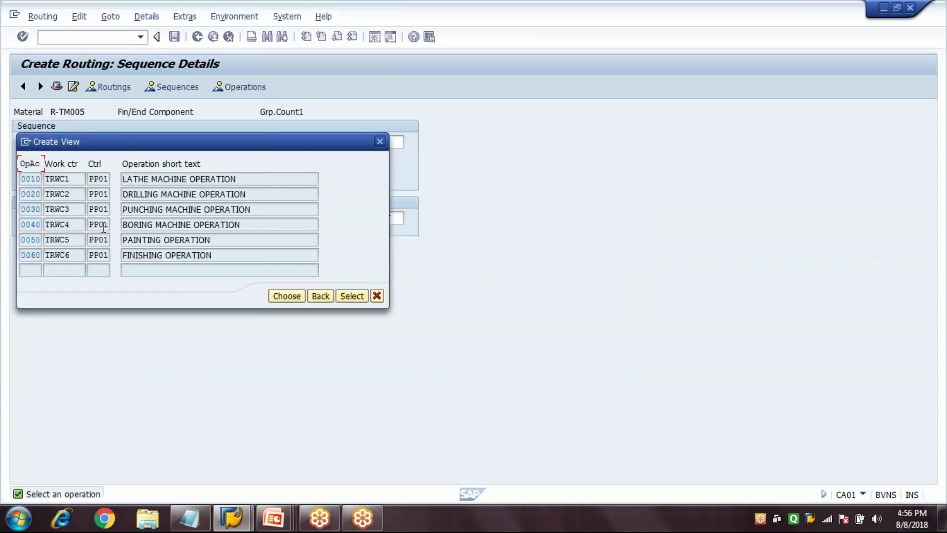
double_click(101, 224)
key("Return")
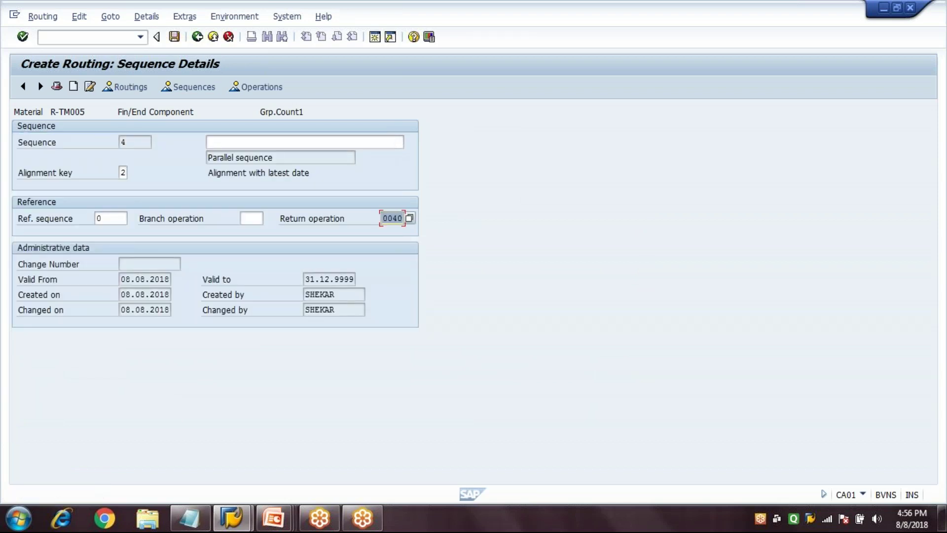
left_click(198, 36)
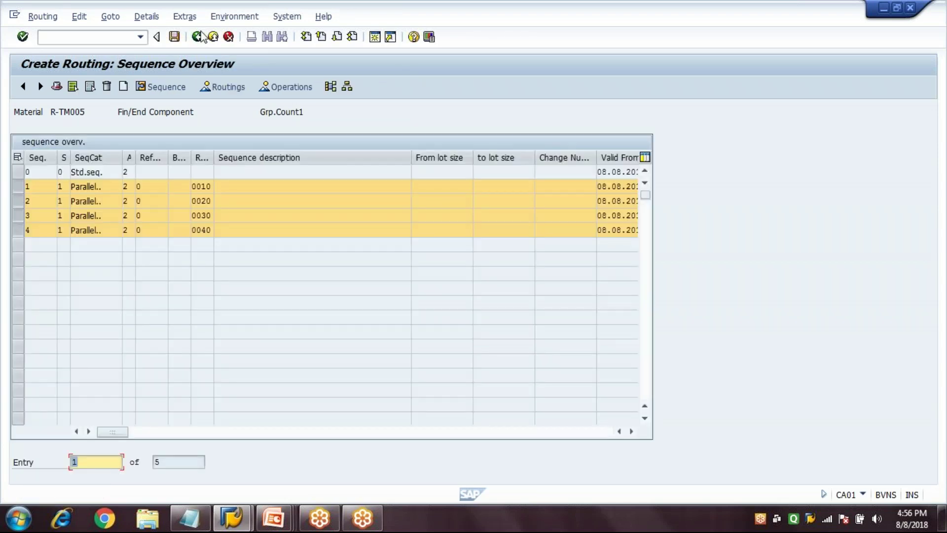
Add a fifth parallel sequence with painting operation 0050 as its return operation and go back to the overview.
left_click(124, 86)
left_click(164, 228)
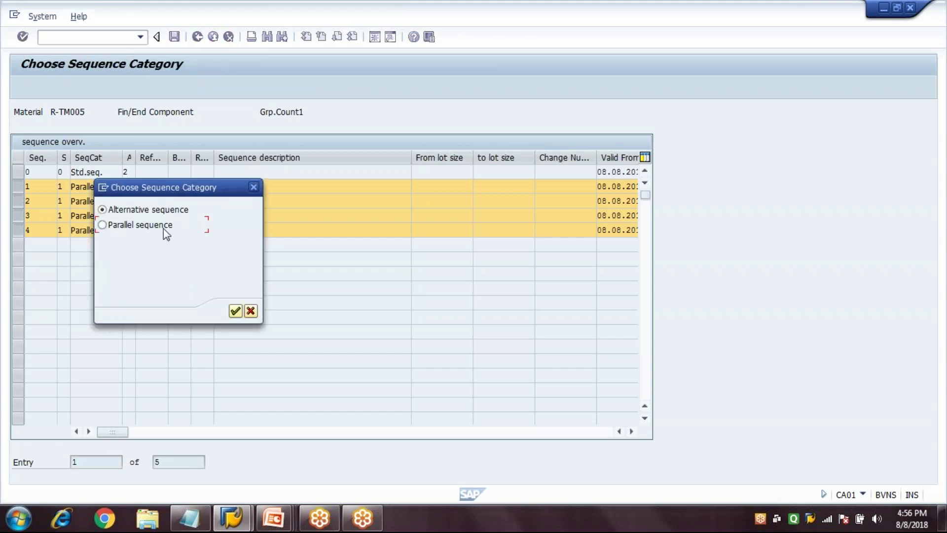
left_click(236, 311)
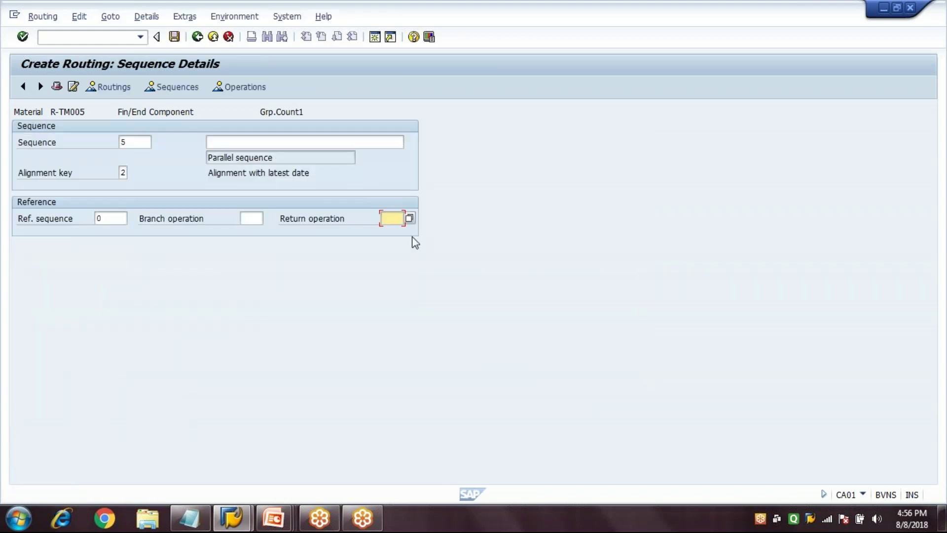
left_click(408, 217)
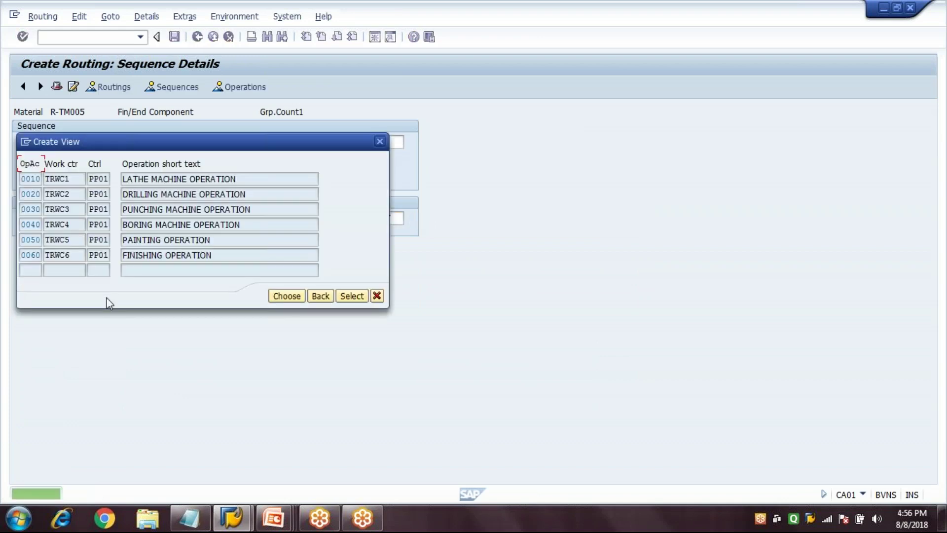
double_click(133, 242)
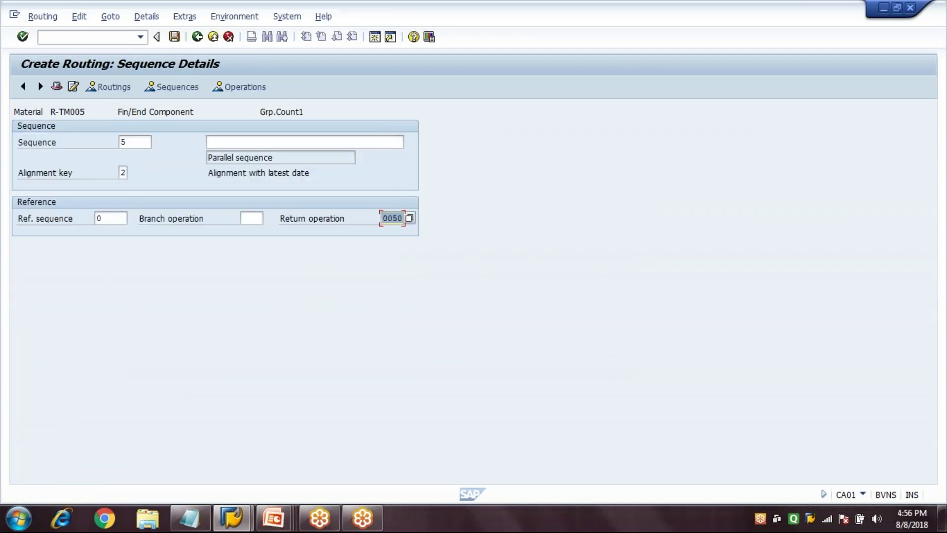
left_click(198, 37)
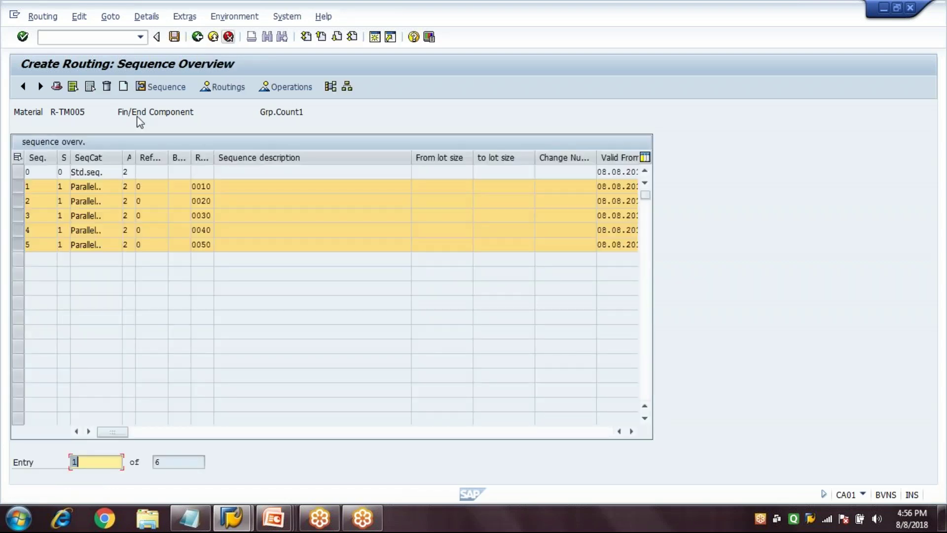
Add a sixth parallel sequence with finishing operation 0060 as its return operation and go back to the overview.
left_click(123, 87)
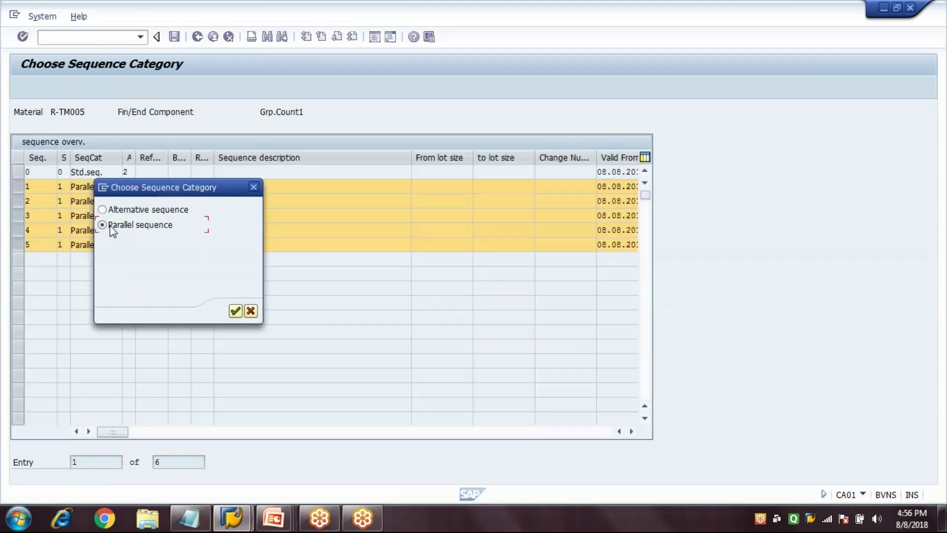
left_click(236, 311)
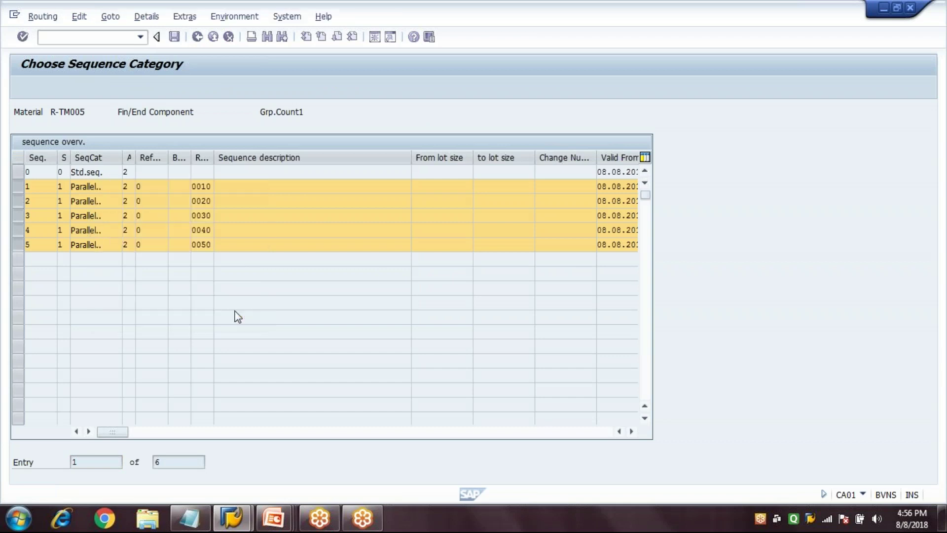
left_click(409, 217)
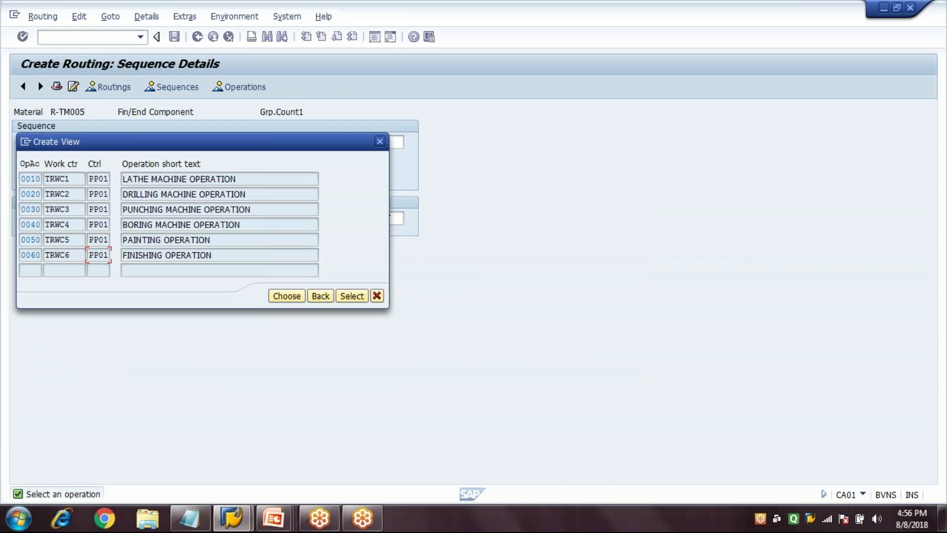
double_click(100, 258)
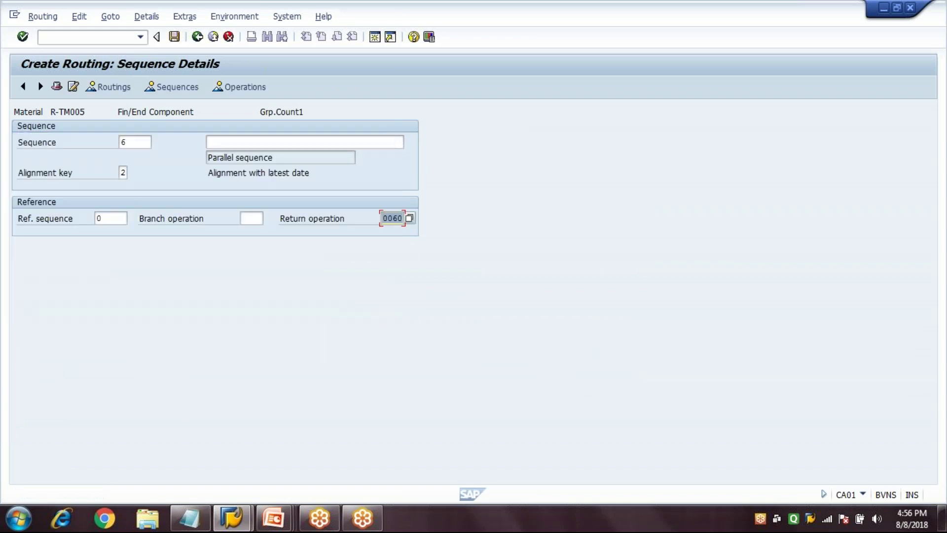
left_click(203, 39)
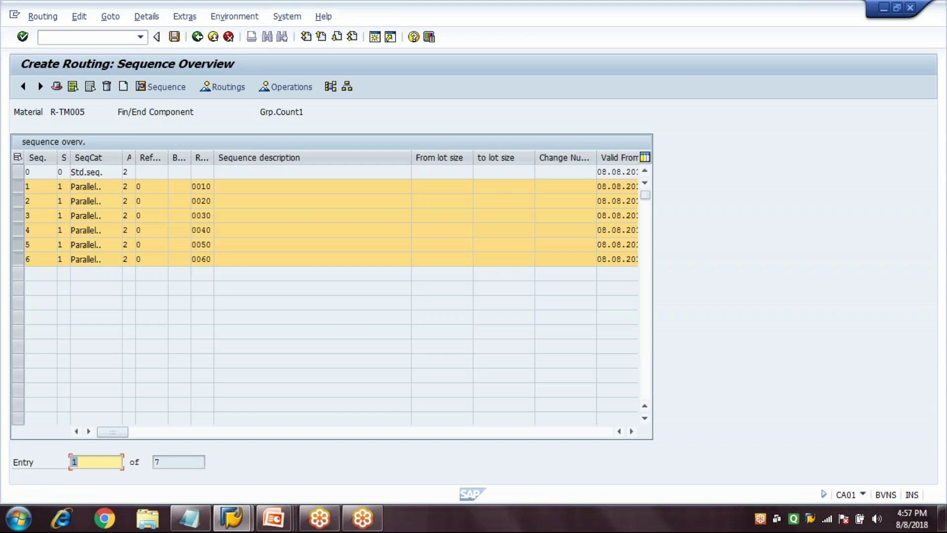
Review the parallel sequences with a widened sequence number column, then the routing header and operation overview, and return to the sequence overview.
left_click_drag(57, 198, 174, 201)
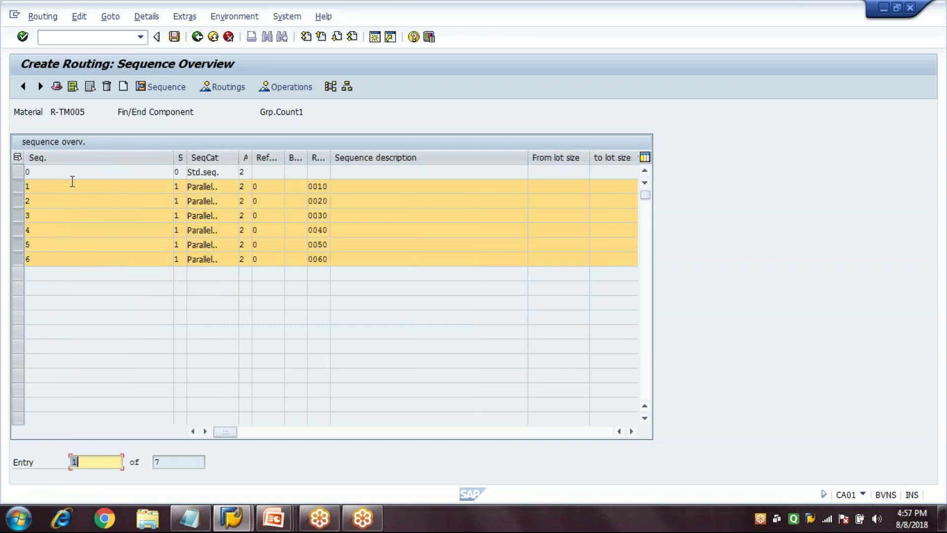
left_click(72, 184)
left_click(46, 256)
left_click(69, 209)
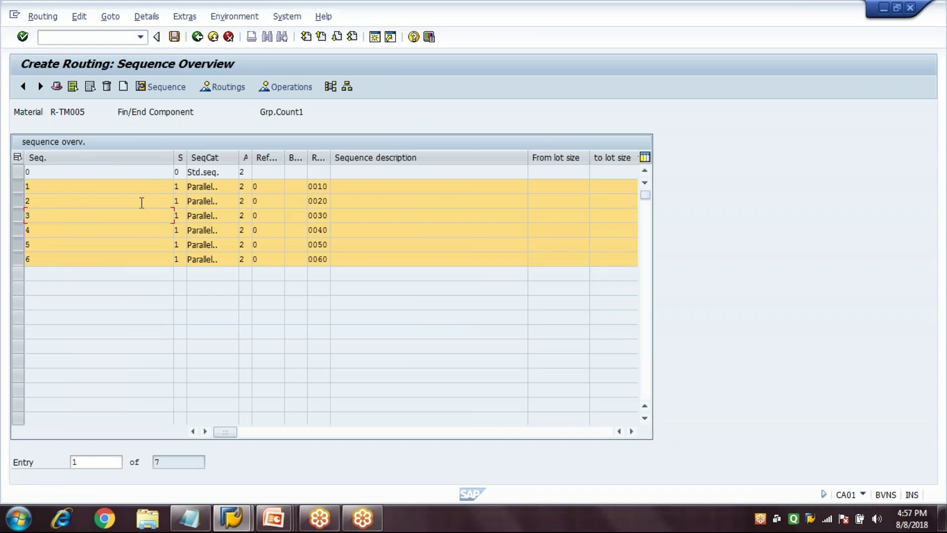
left_click(198, 39)
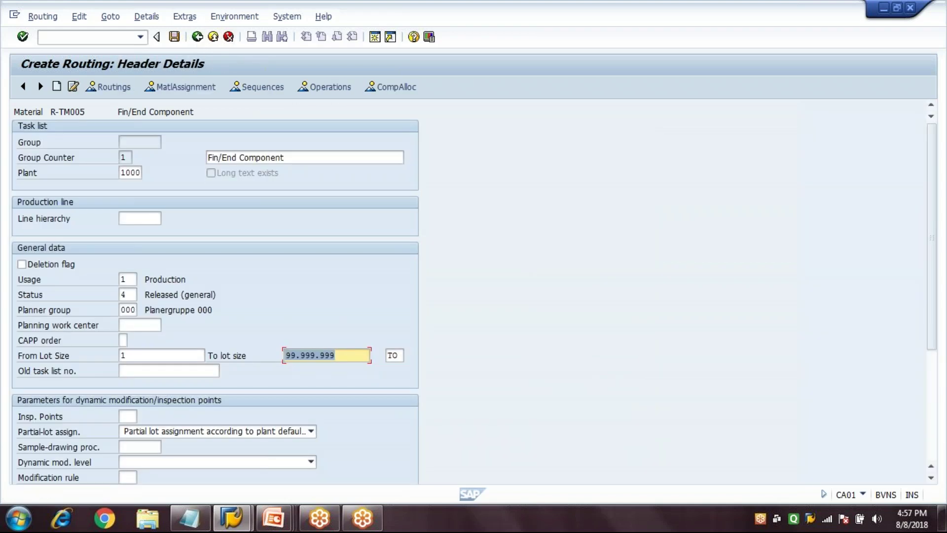
left_click(315, 90)
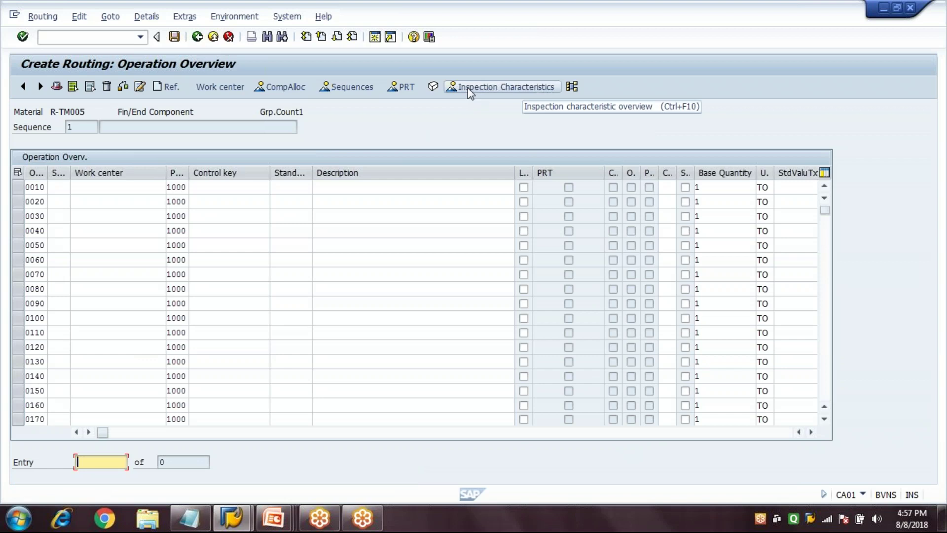
left_click(358, 87)
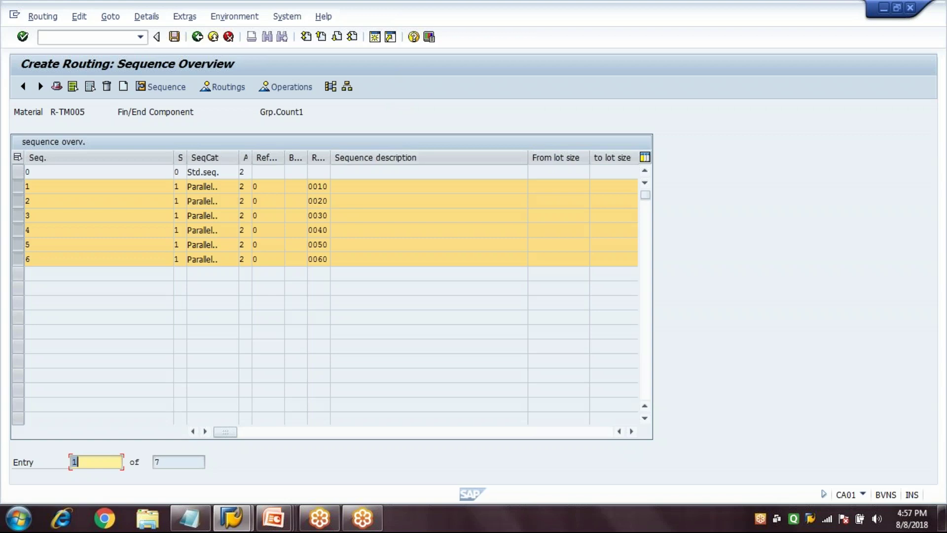
Save the routing, close the message details and exit to the SAP Easy Access screen.
left_click(174, 37)
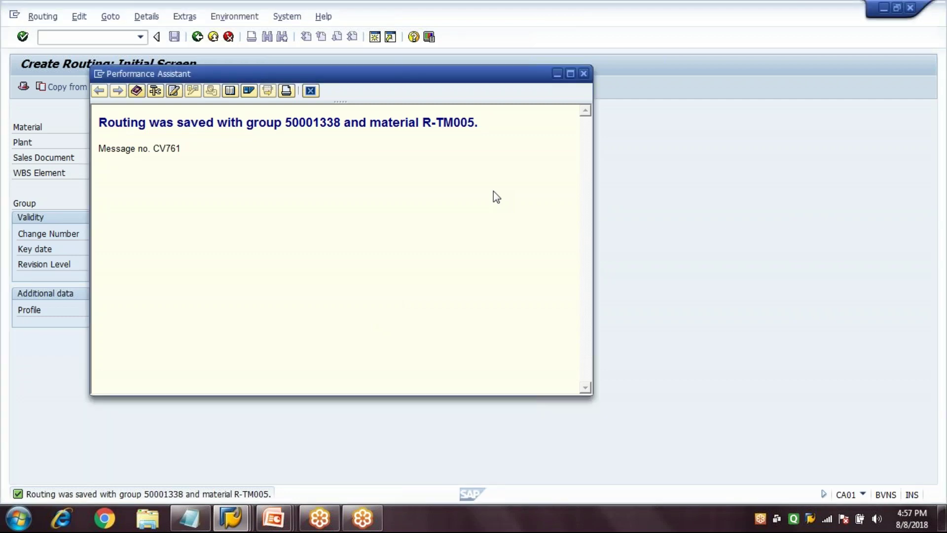
left_click(311, 92)
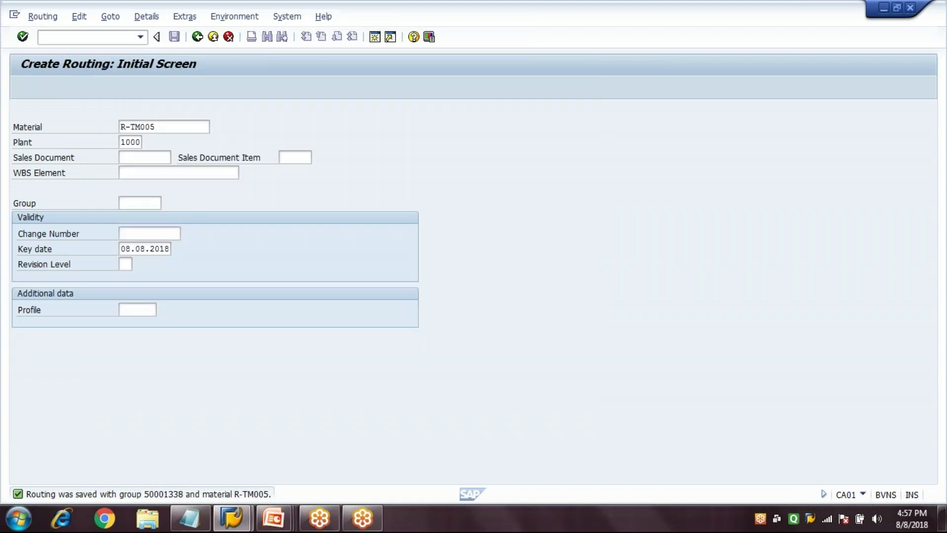
left_click(198, 36)
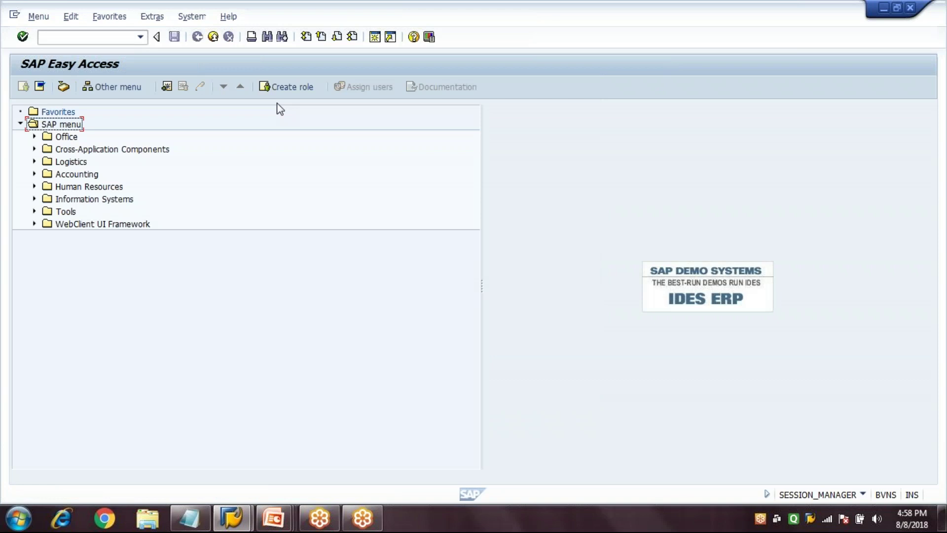
Switch to the Sisi@PP presentation in PowerPoint and start the slide show from the current slide.
left_click(278, 517)
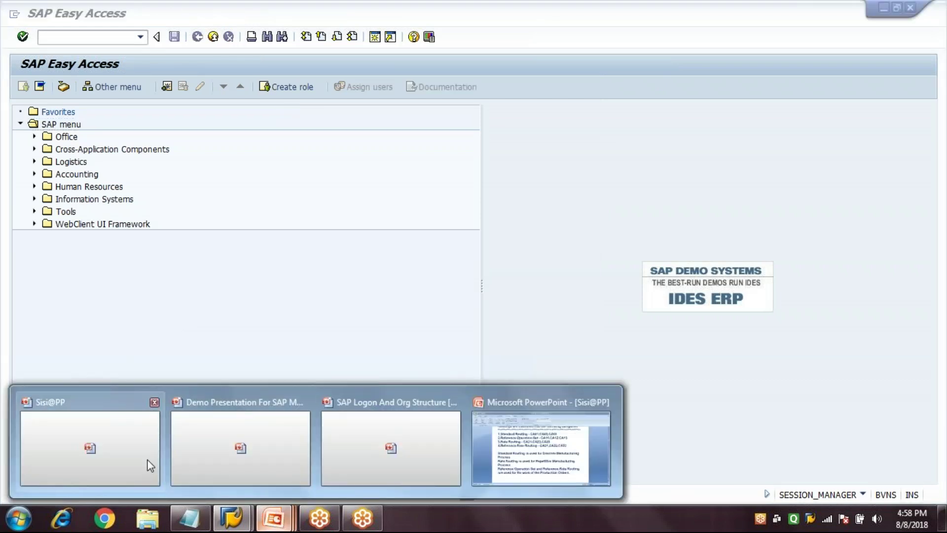
left_click(150, 465)
left_click(88, 73)
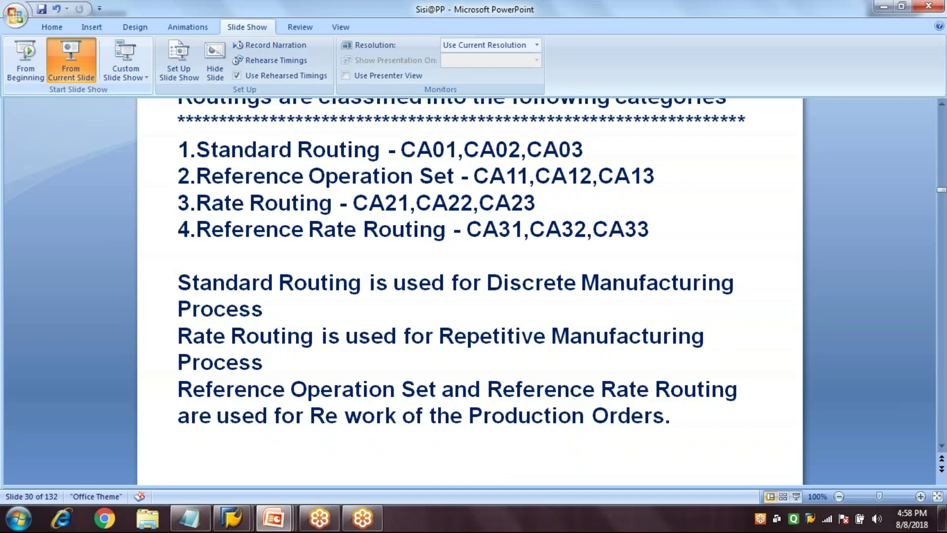
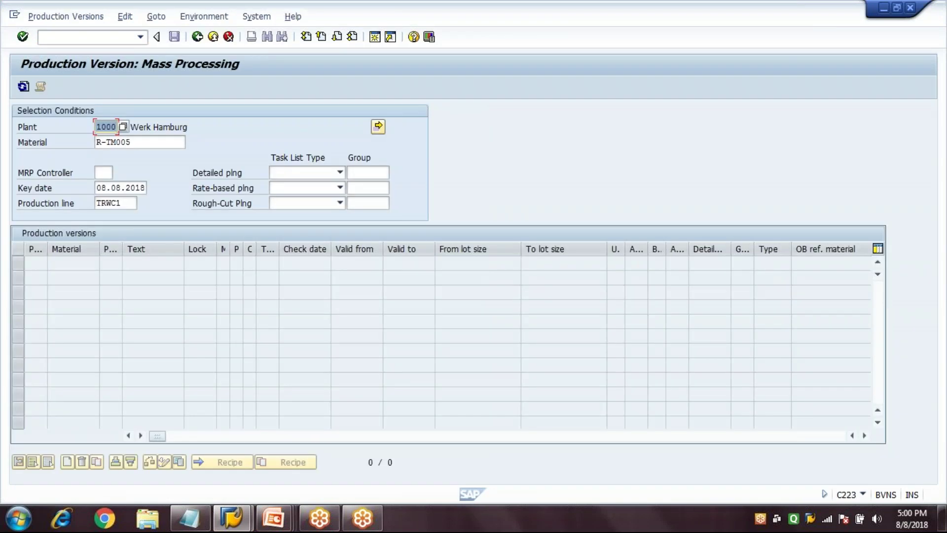
Select production versions for material R-TM005 in plant 1000 with MRP controller 000 and no production line.
key("Tab")
key("Tab")
type("000")
key("Tab")
key("Tab")
key("Tab")
key("Tab")
key("Tab")
key("Tab")
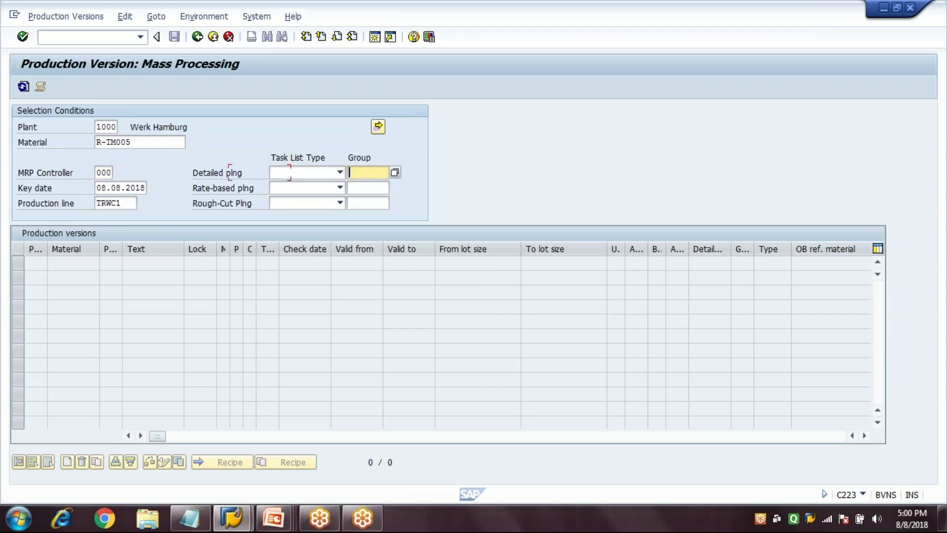
key("Delete")
left_click(140, 142)
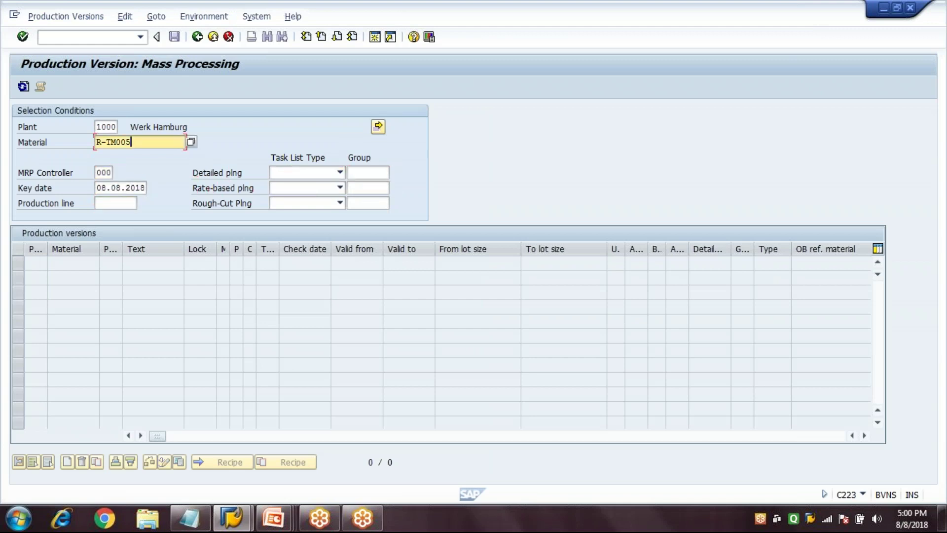
key("Return")
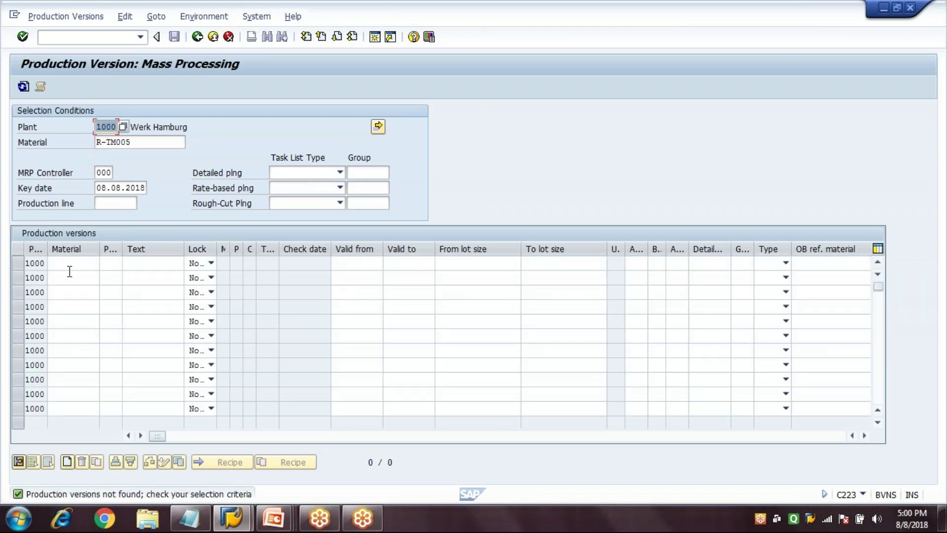
Enter material R-TM005, production version T001 and text PV1 in the first row of the production versions table.
left_click(70, 271)
key("Up")
type("R-TM005")
key("Tab")
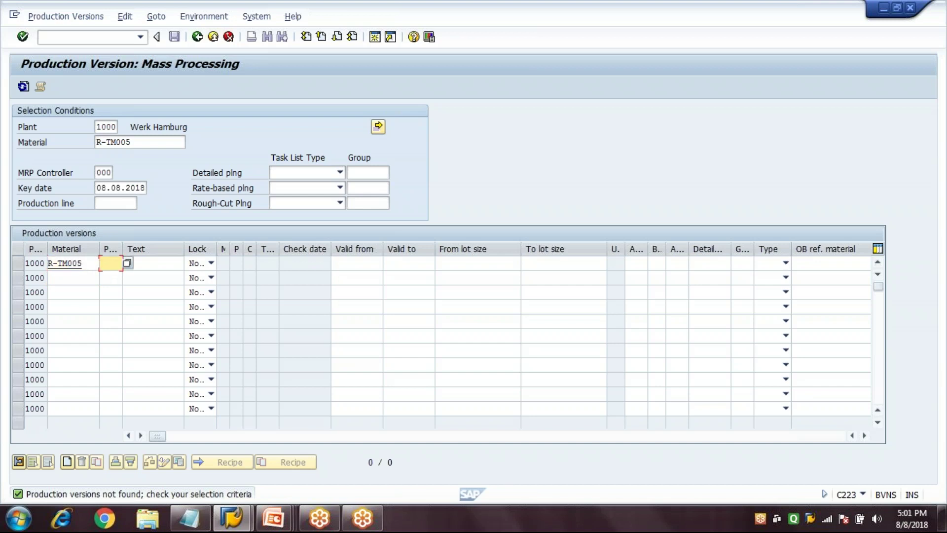
type("1001")
key("Tab")
type("PV1")
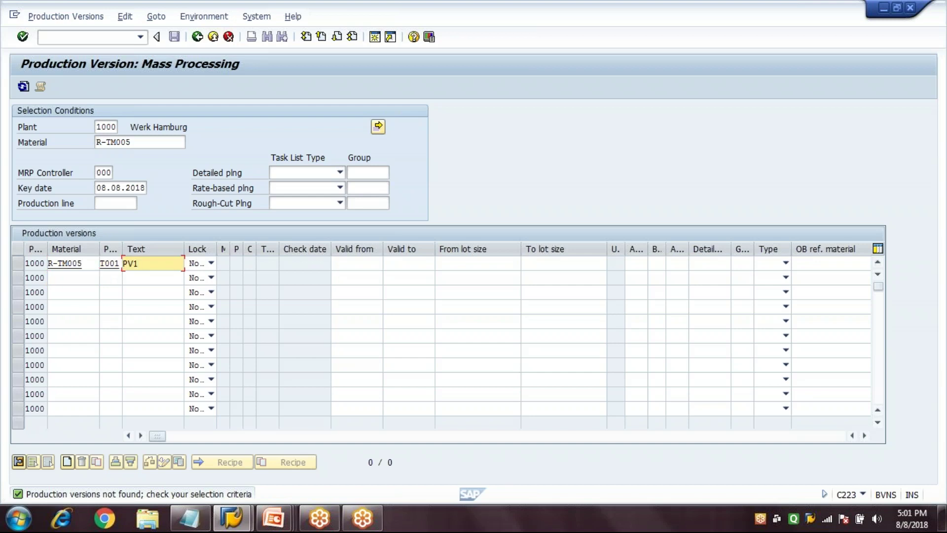
Set the version's validity from 08.08.2018 to 08.08.2019 and its lot size range from 1 to 100.
key("Tab")
key("Tab")
type("0")
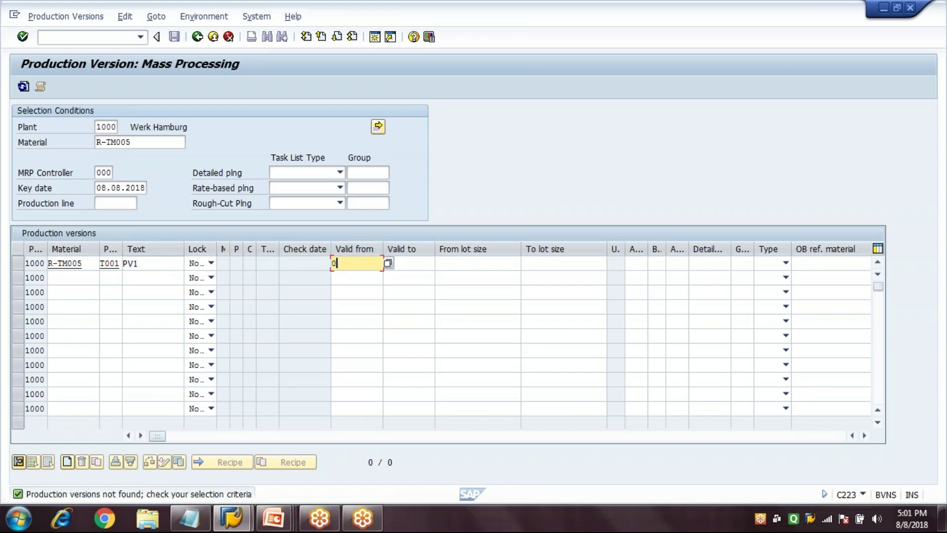
type("8.08.2018")
key("Tab")
type("08.08.2019")
key("Tab")
type("1")
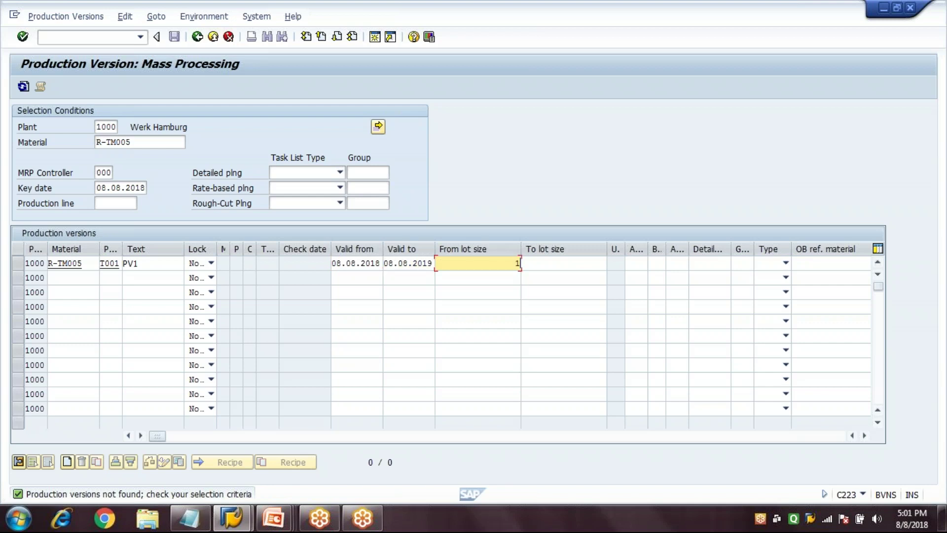
key("Tab")
type("100")
key("Return")
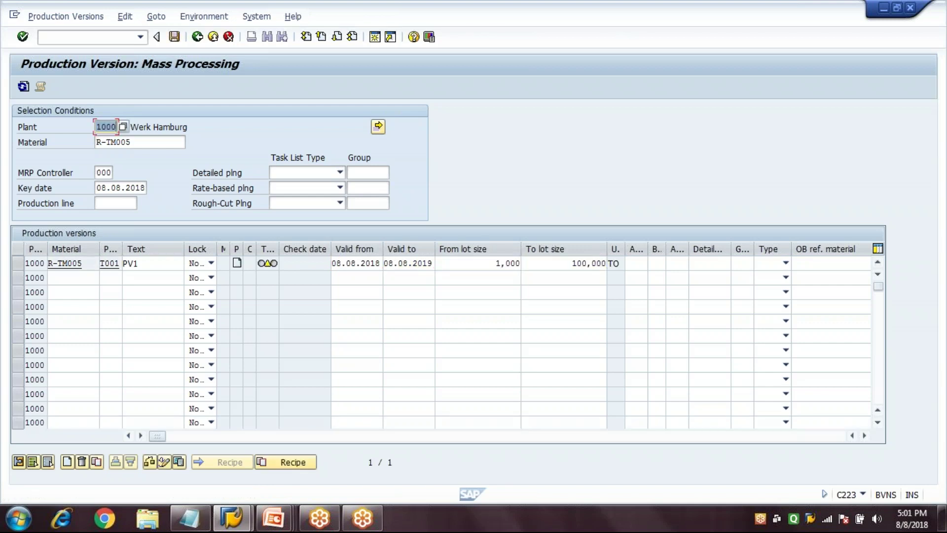
In the version's details, assign detailed planning the task list type N Routing with group 50001338 and group counter 1.
left_click(270, 266)
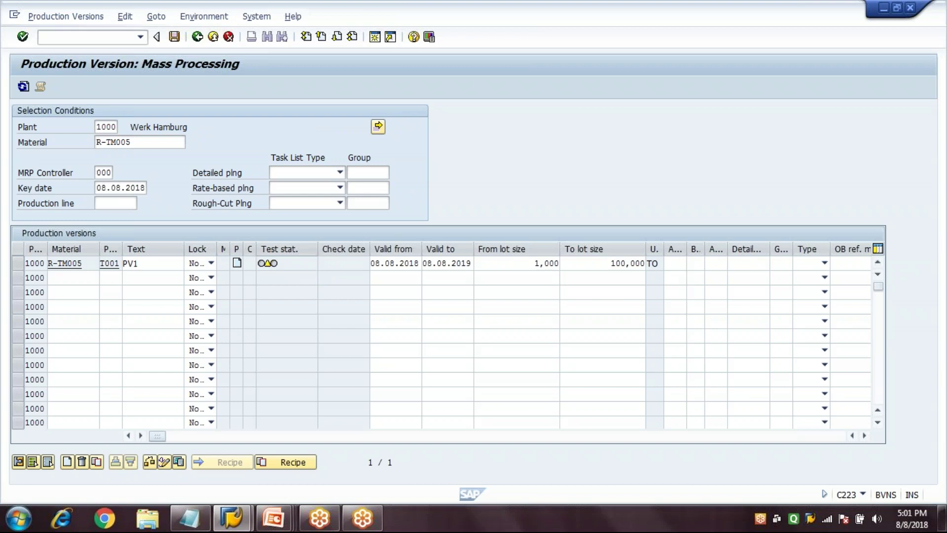
key("F2")
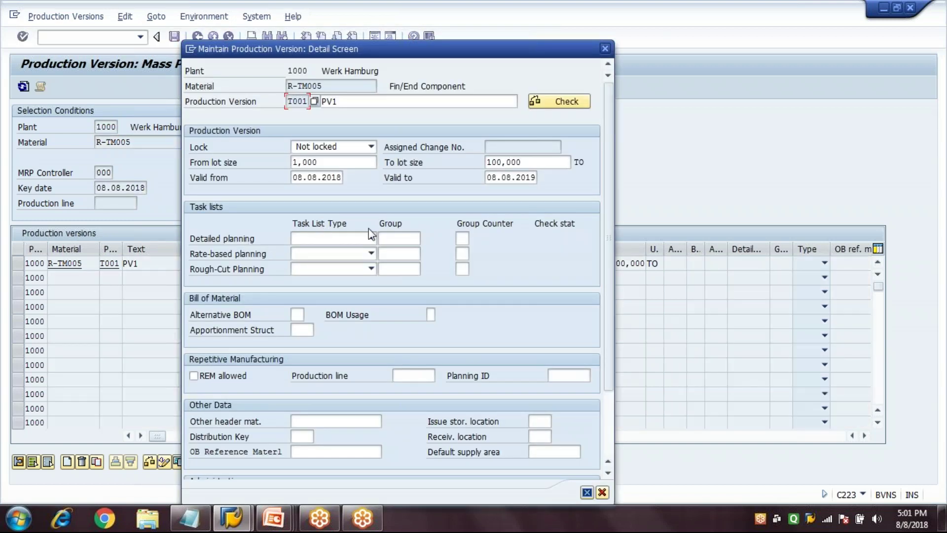
left_click(371, 239)
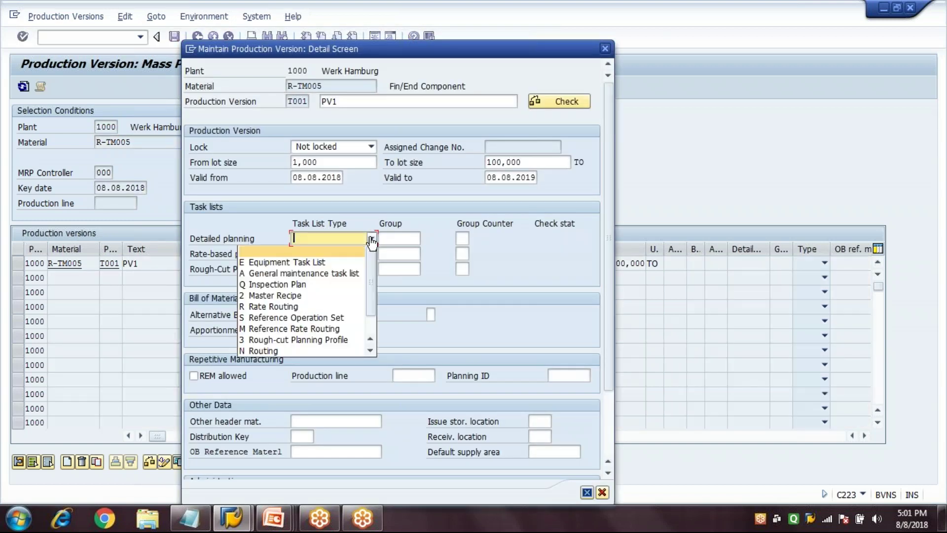
left_click(286, 350)
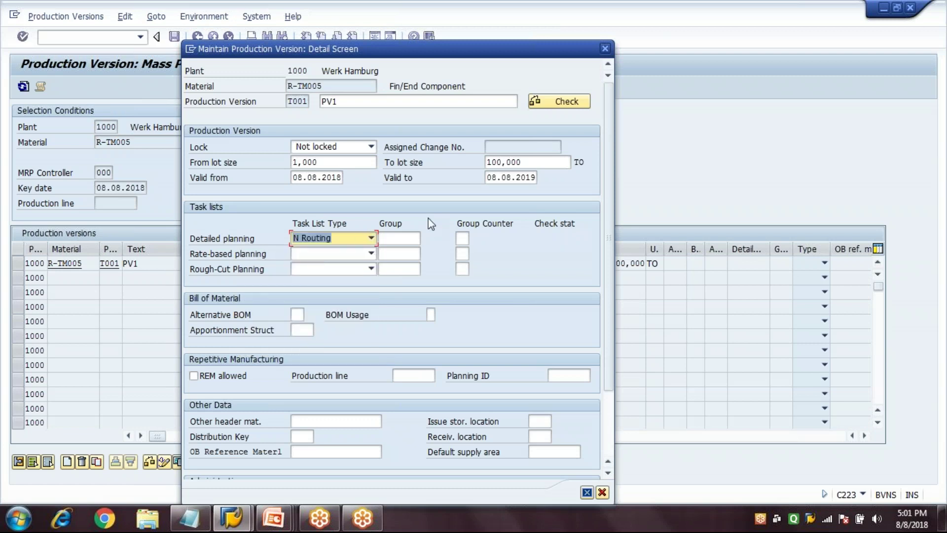
left_click(408, 241)
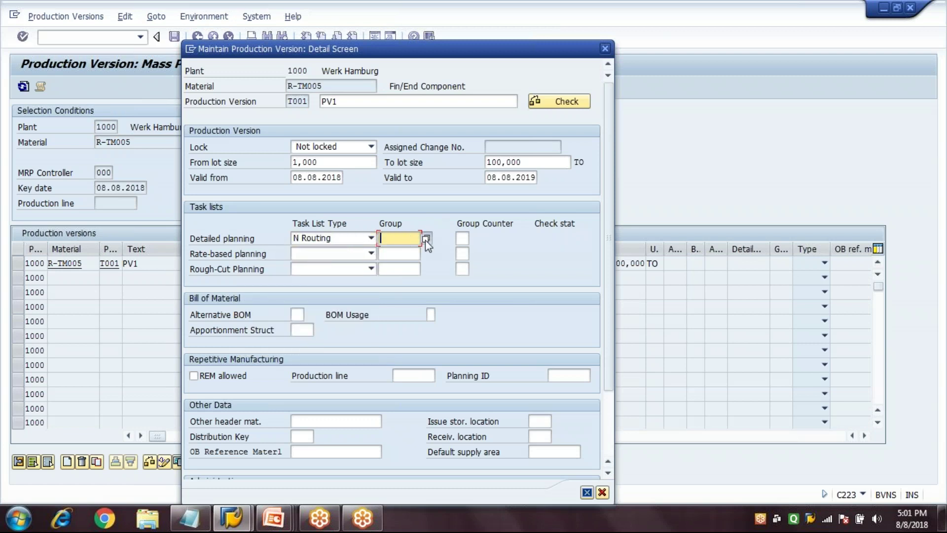
key("F4")
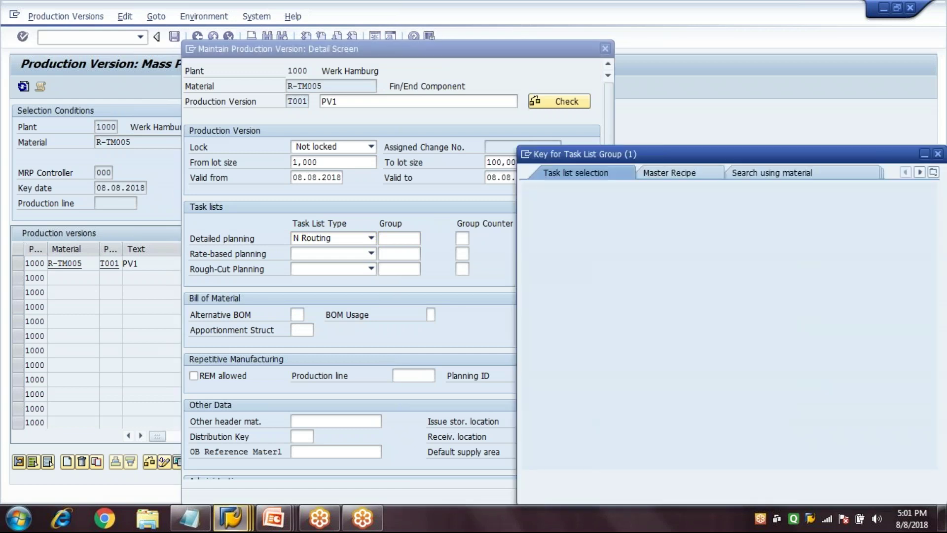
left_click(644, 173)
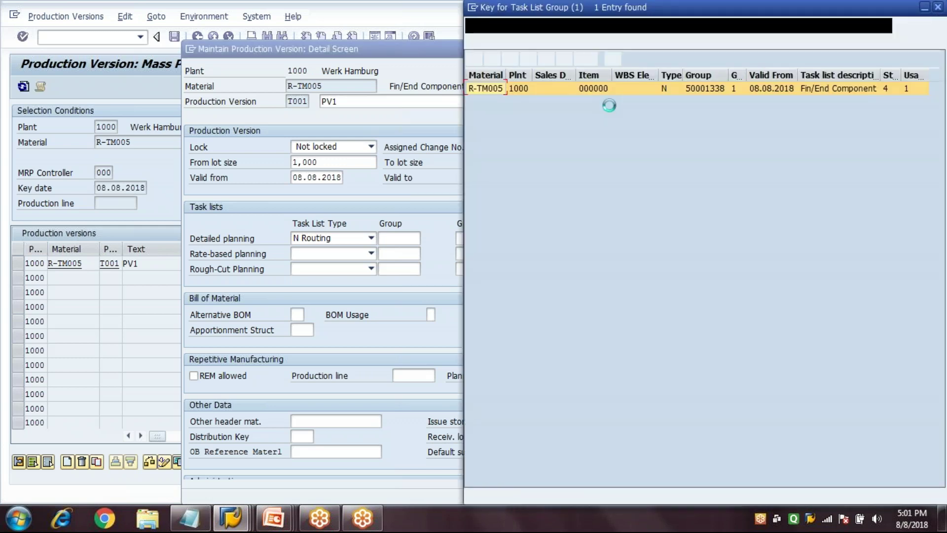
left_click(709, 90)
Assign alternative BOM 1 with BOM usage 1 to the production version and enter production line TRWC1.
left_click(297, 315)
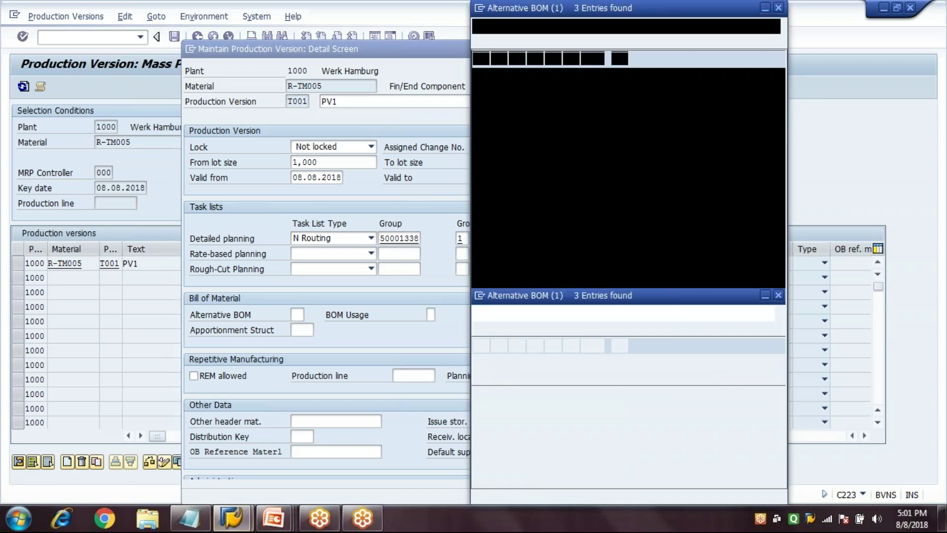
double_click(521, 118)
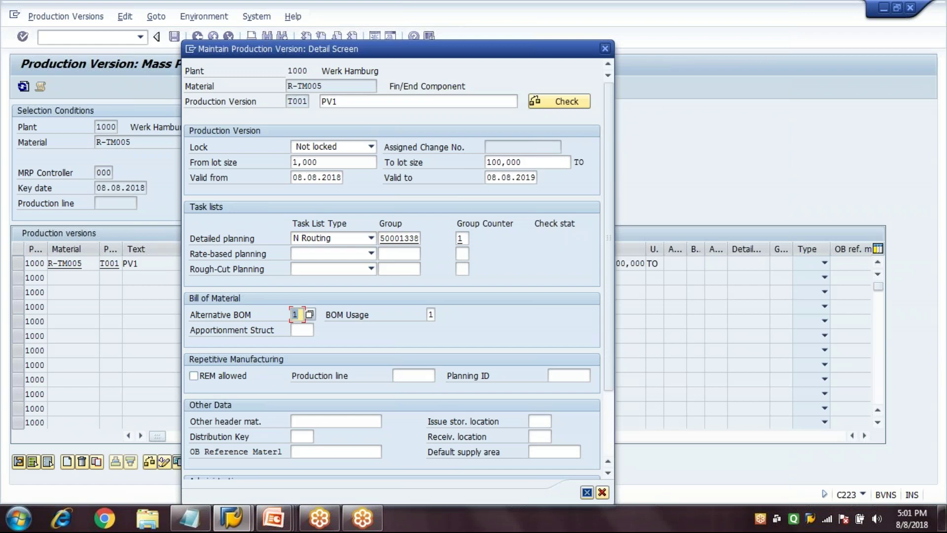
left_click(414, 375)
type("TRWC1")
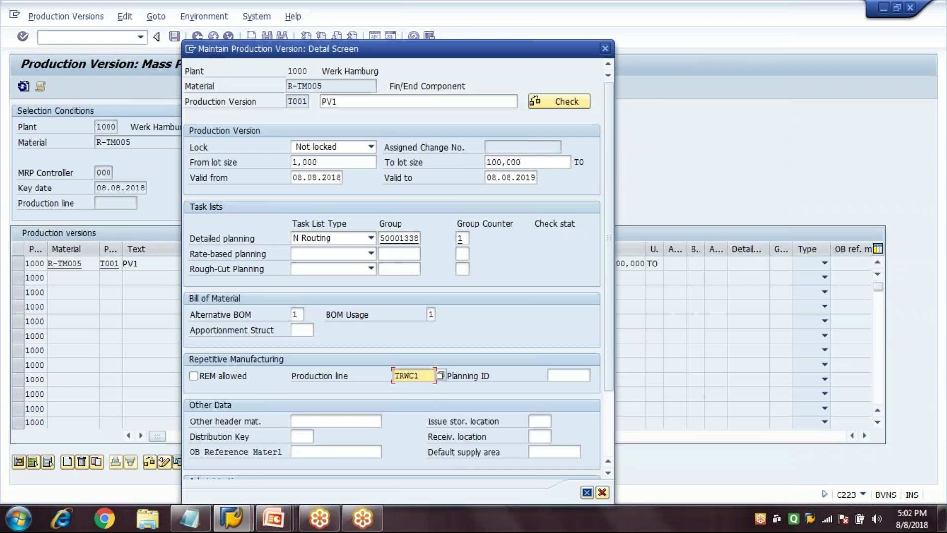
left_click_drag(387, 40, 381, 21)
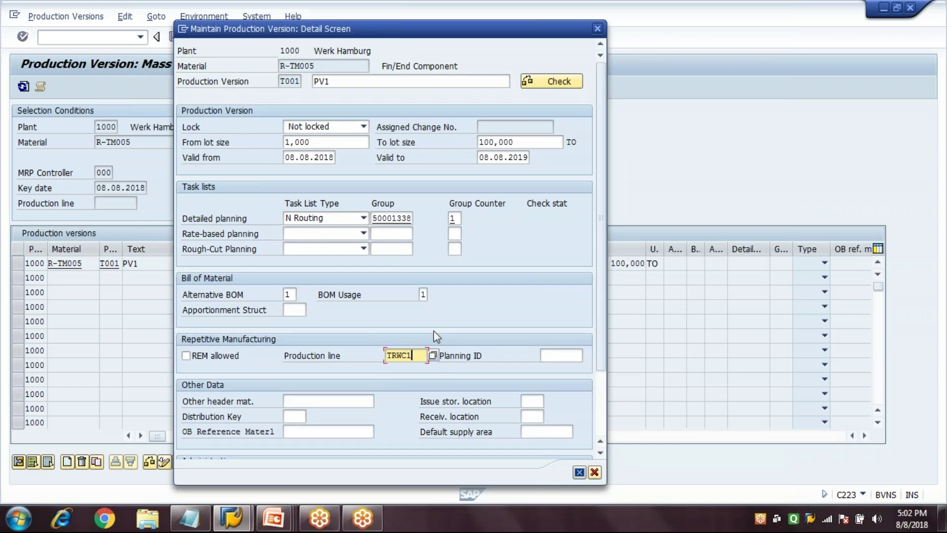
Run the consistency check on production version T001 and return to the version overview.
key("Return")
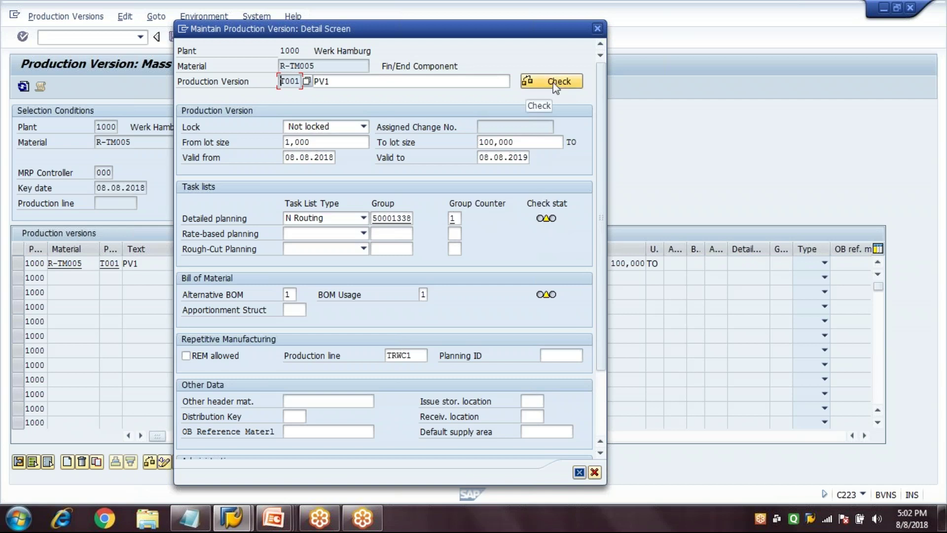
left_click(419, 354)
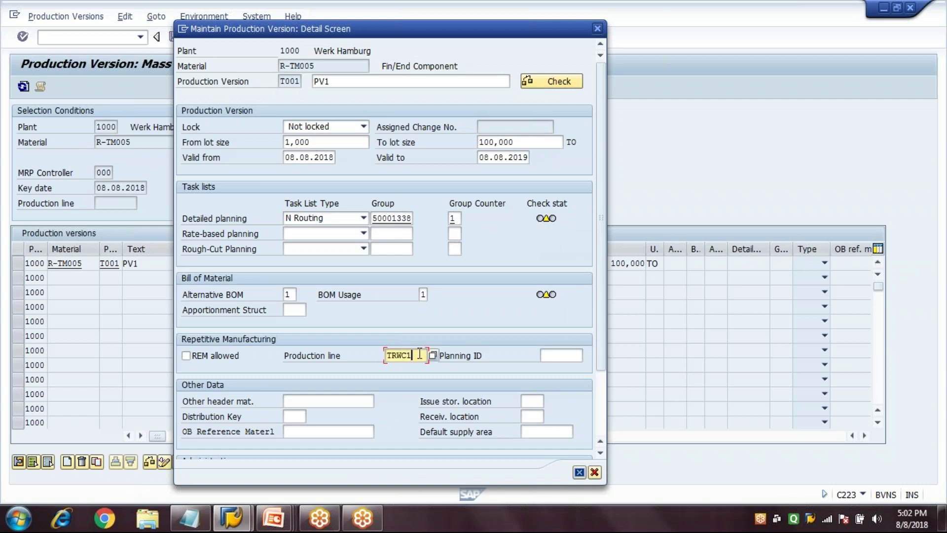
left_click(552, 84)
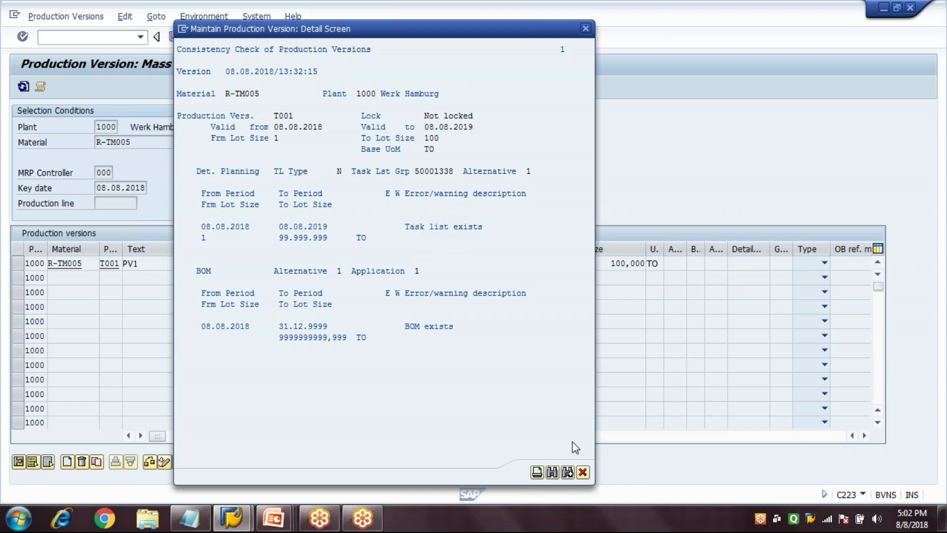
left_click(583, 471)
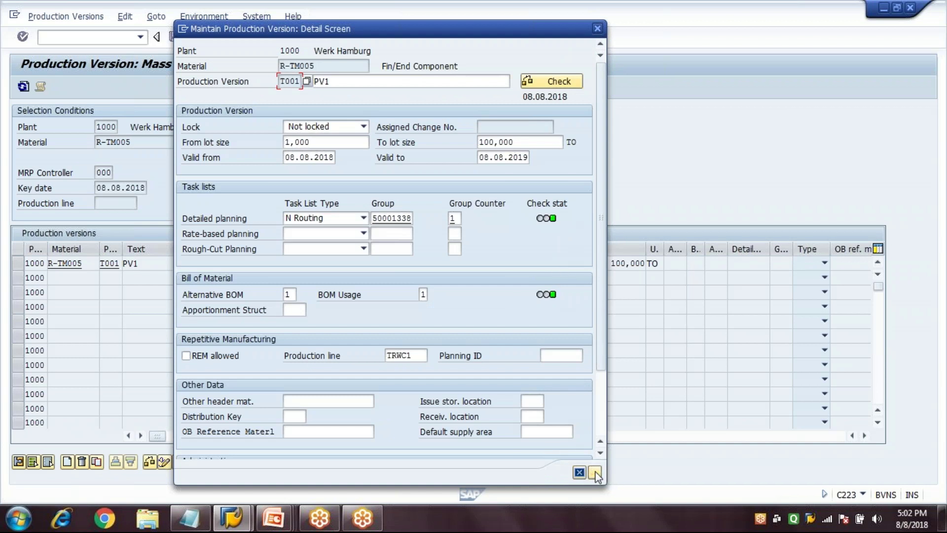
key("Return")
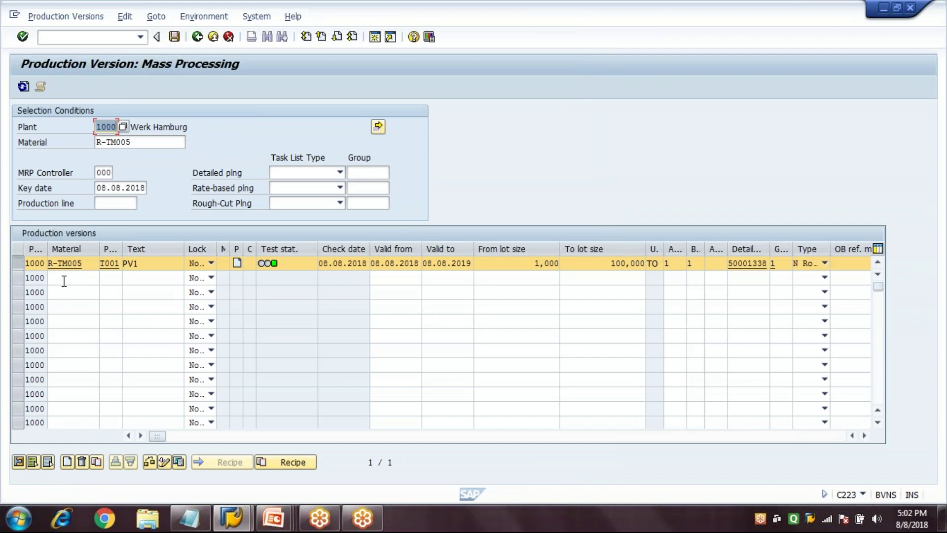
Add material R-TM005 with production version T002 and text PV2 in the second row of the versions table.
left_click(64, 280)
key("Down")
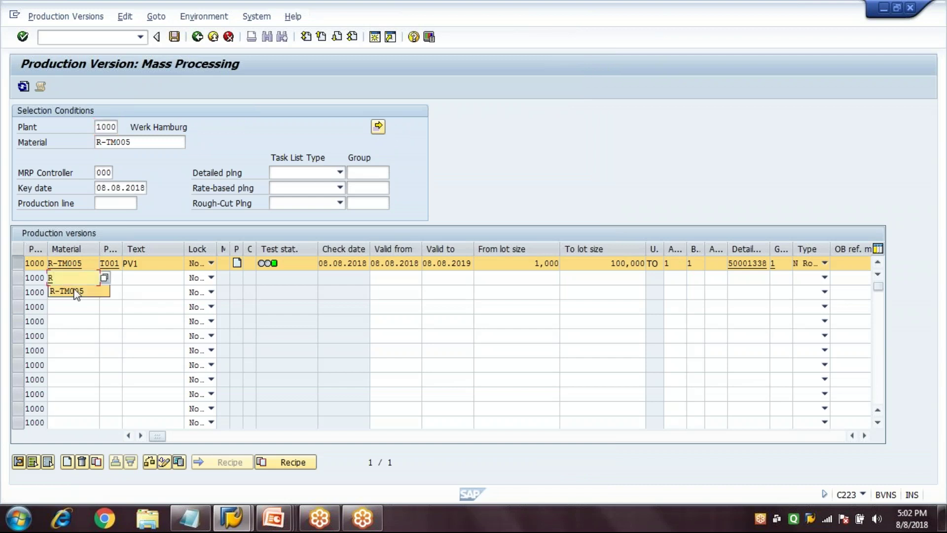
key("Return")
type("T002")
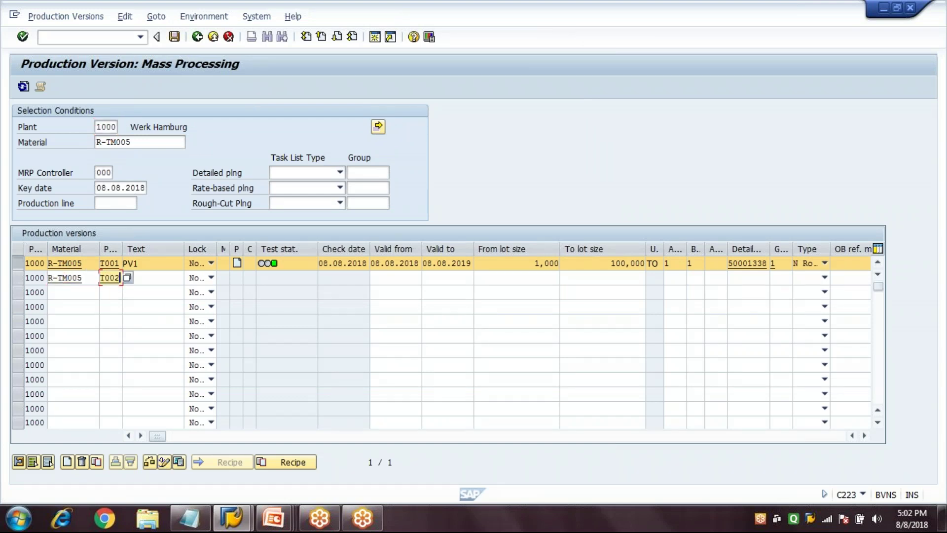
key("Tab")
type("PV2")
key("Tab")
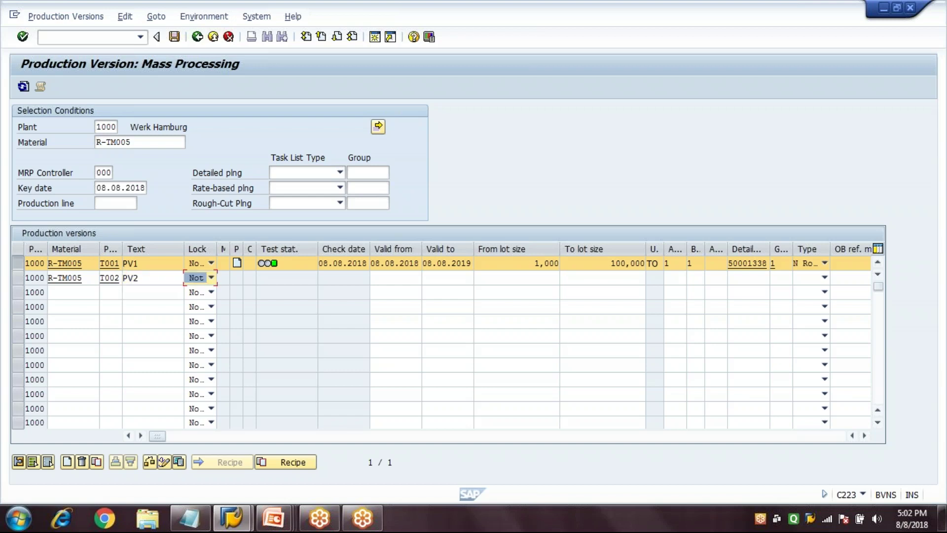
Set T002's validity from 08.08.2018 to 08.08.2019 and its lot size range from 101 to 500.
key("Tab")
key("Down")
key("Return")
key("Tab")
key("Down")
key("Return")
key("Tab")
type("101")
key("Tab")
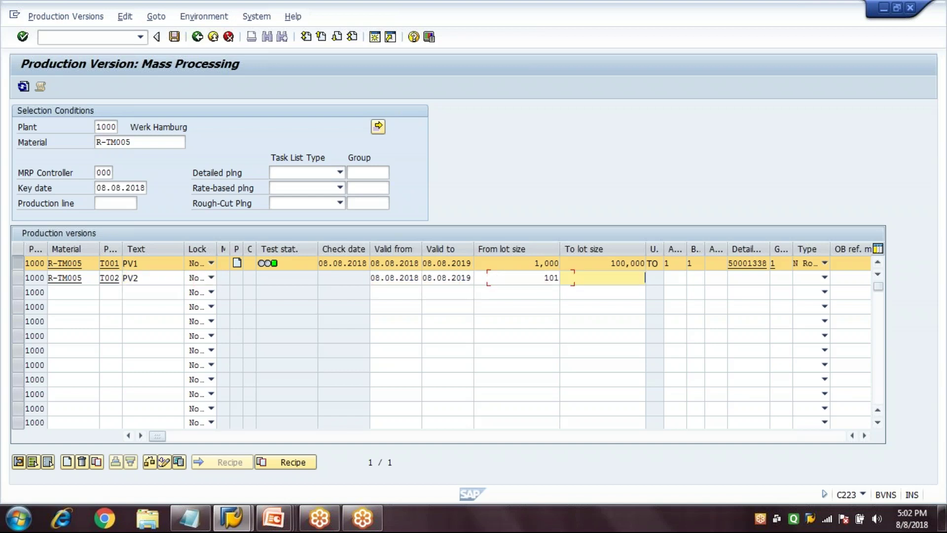
type("500")
key("Return")
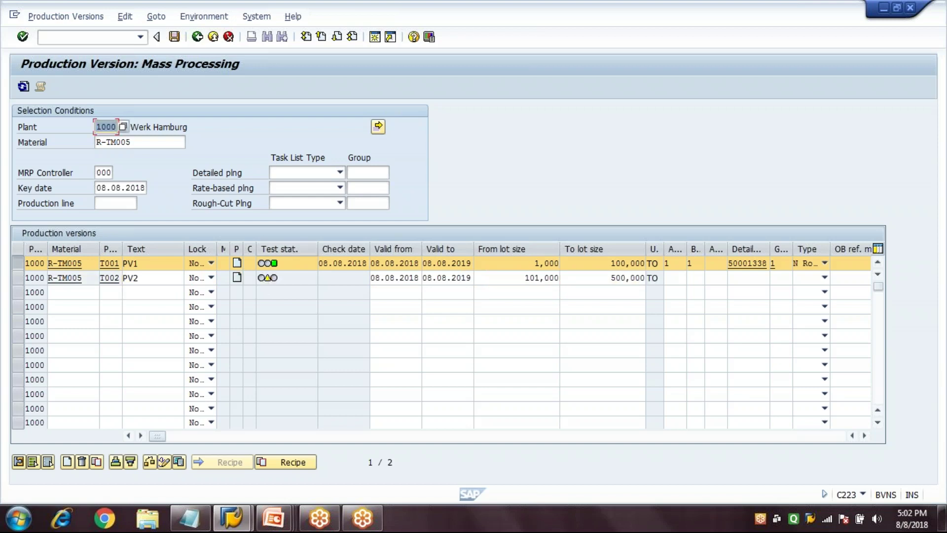
In the details of version T002, assign detailed planning the task list type N Routing with group 50001338.
left_click(18, 263)
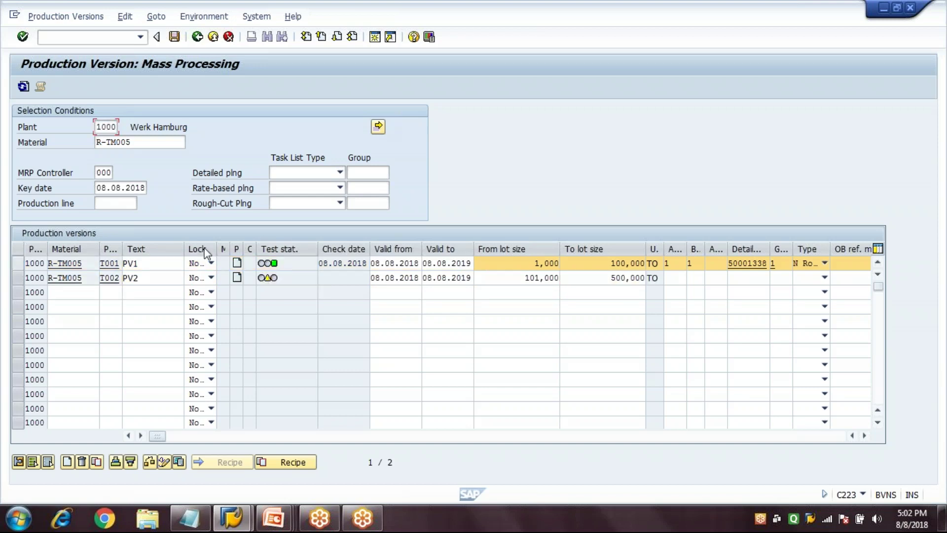
left_click(286, 278)
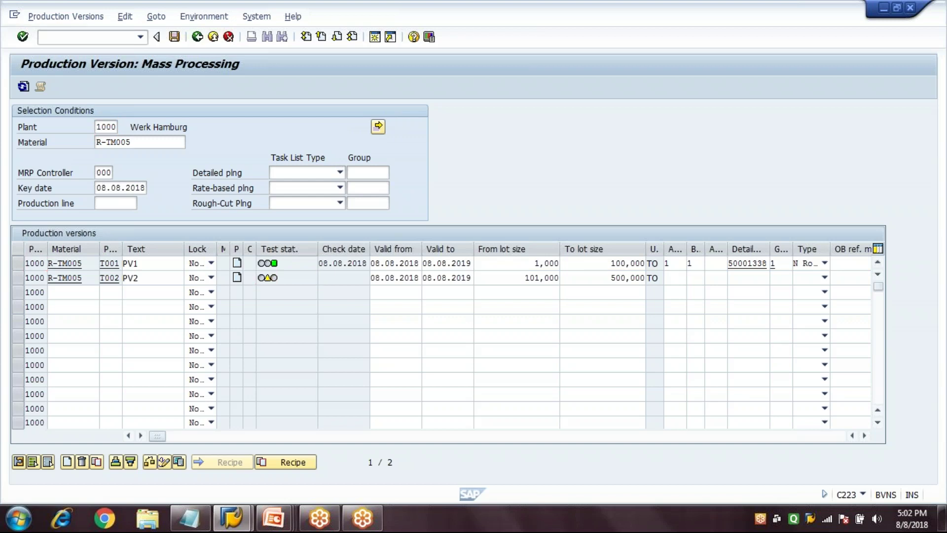
double_click(286, 277)
left_click(328, 238)
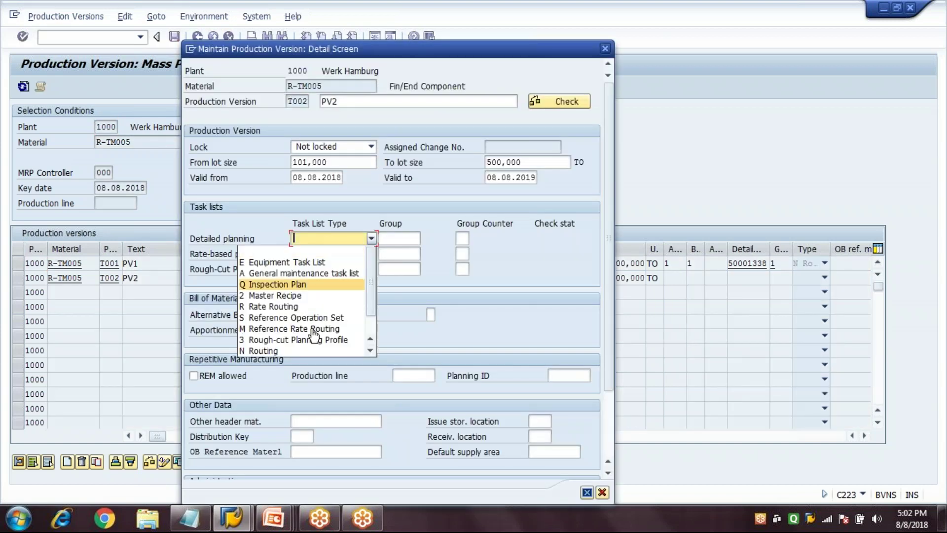
left_click(296, 350)
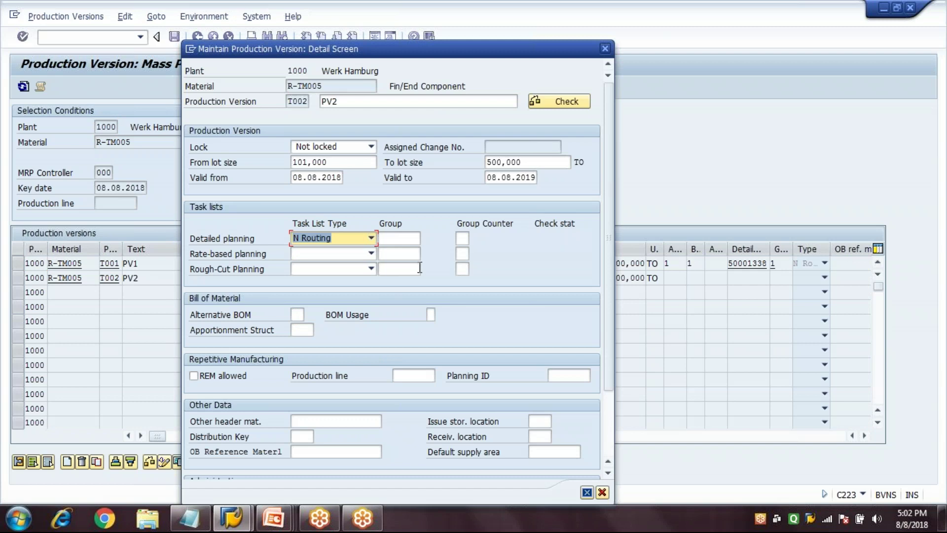
left_click(399, 238)
left_click(399, 252)
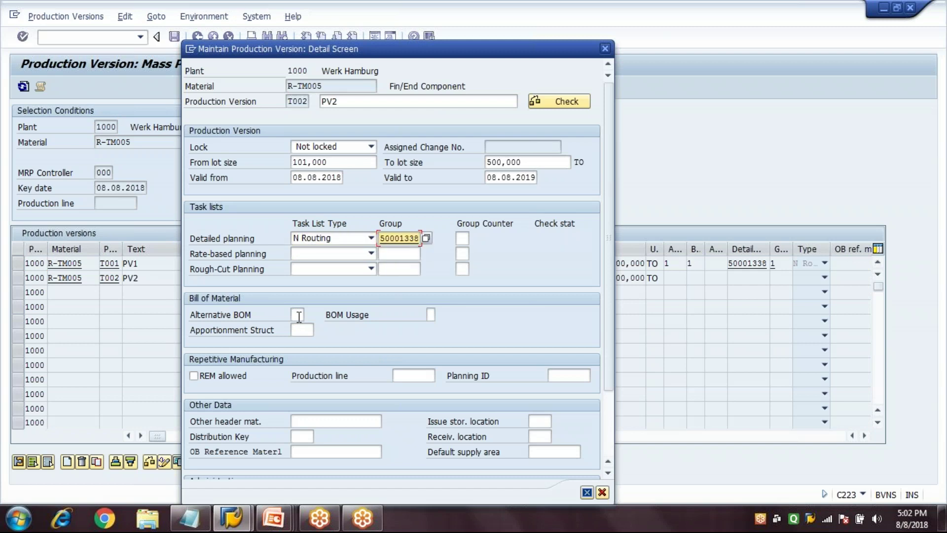
Assign alternative BOM 2 with BOM usage 1 to version T002 and enter production line TRWC2.
left_click(298, 315)
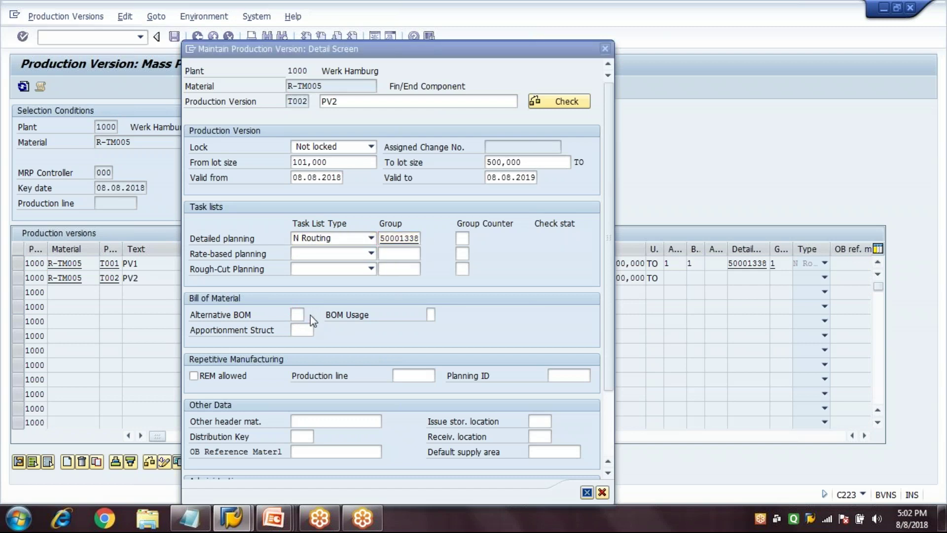
key("F4")
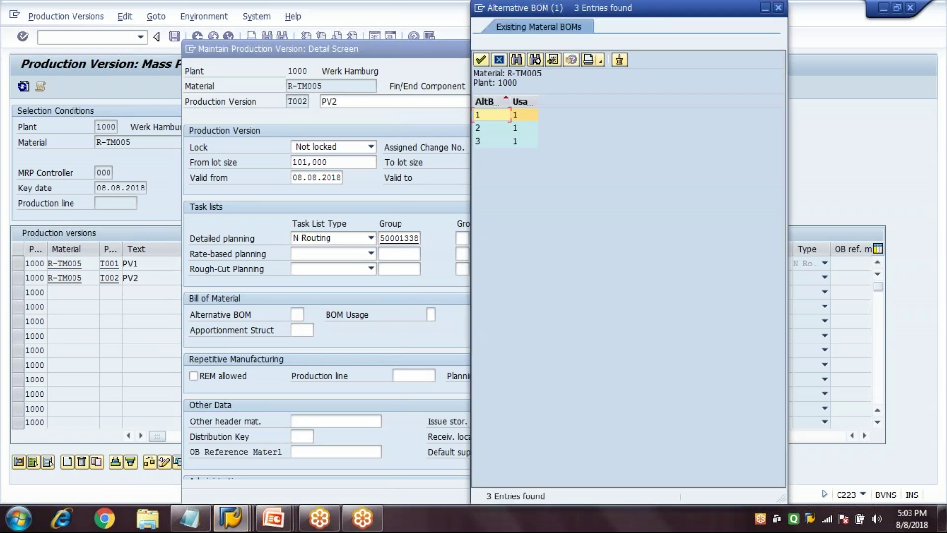
key("Down")
key("Down")
key("Up")
key("Return")
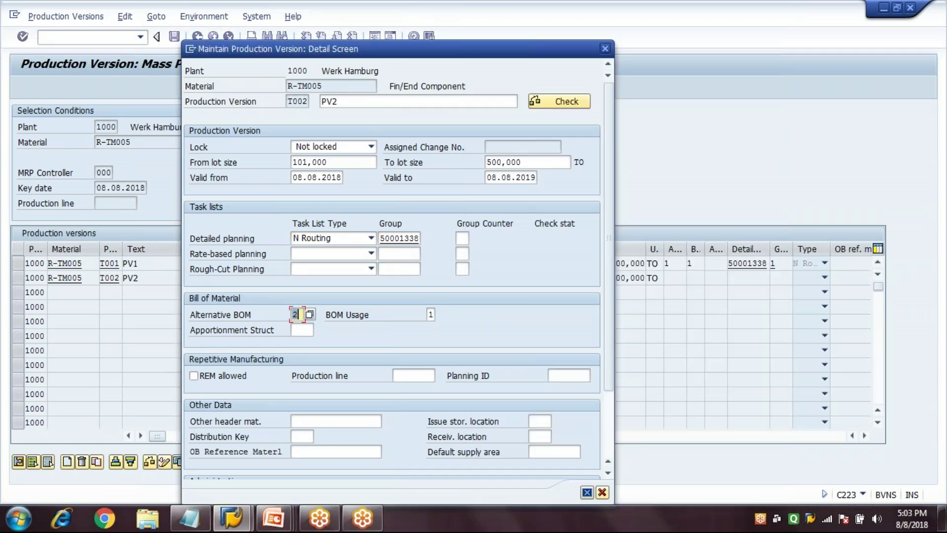
left_click(412, 376)
left_click(410, 389)
key("BackSpace")
type("2")
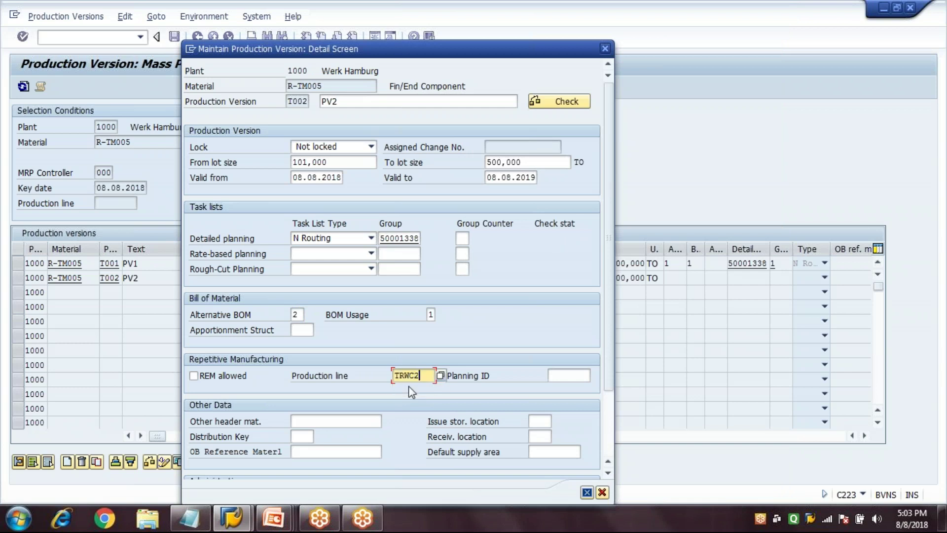
key("Return")
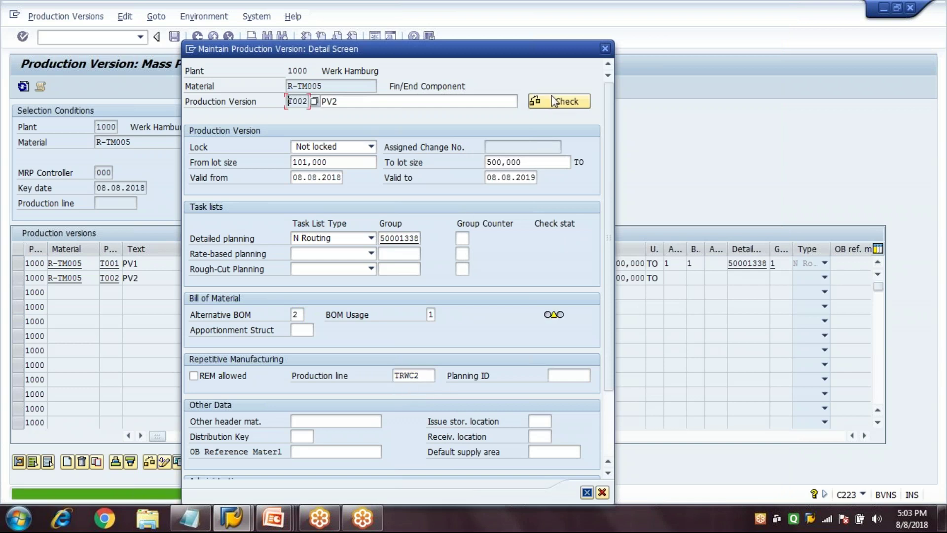
Run the consistency check on production version T002, accept the warning and close the check log.
left_click(550, 104)
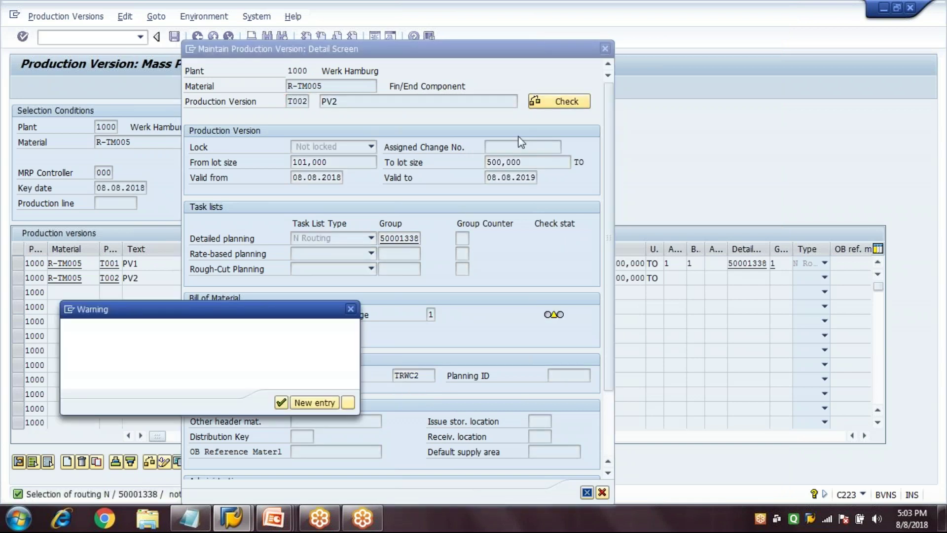
left_click(281, 403)
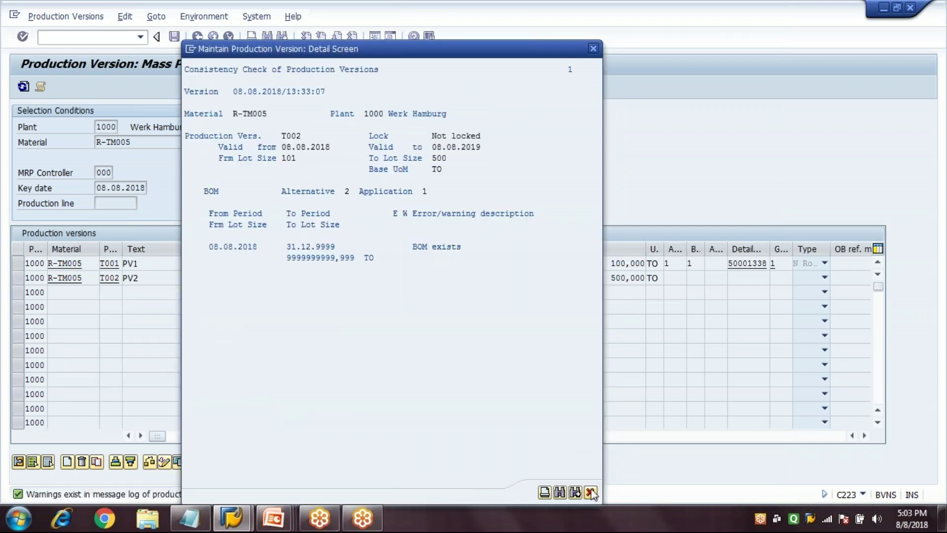
key("F12")
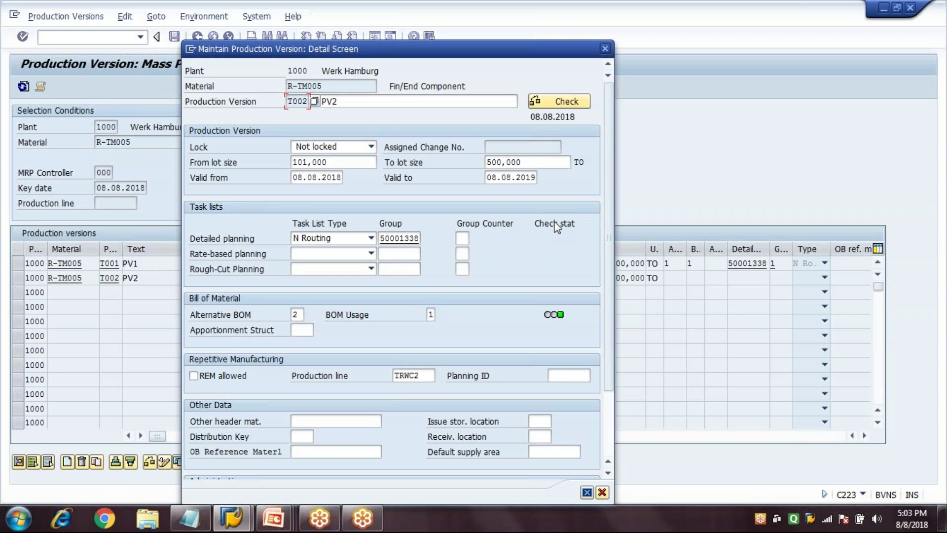
Set T002's detailed planning group counter to 1, repeat the consistency check and close the version's details.
left_click(462, 238)
type("1")
key("Return")
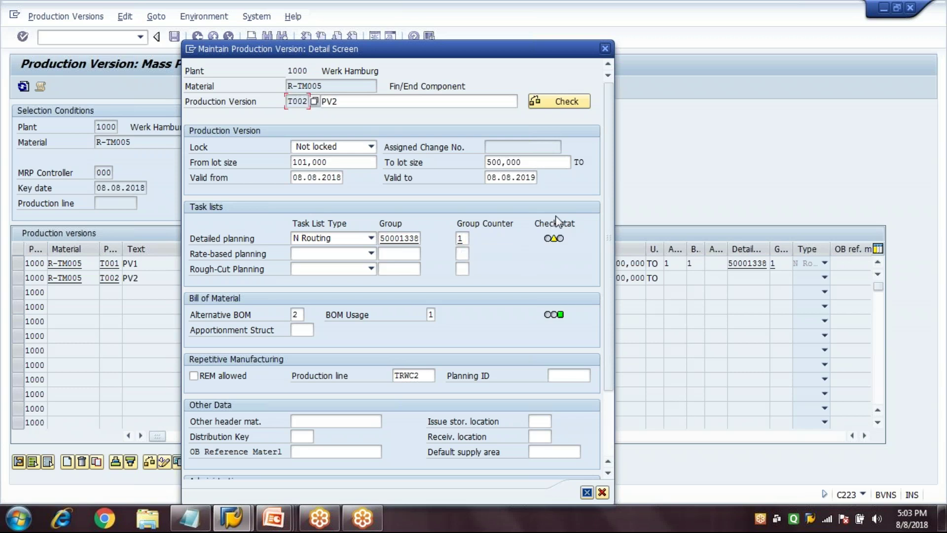
left_click(566, 101)
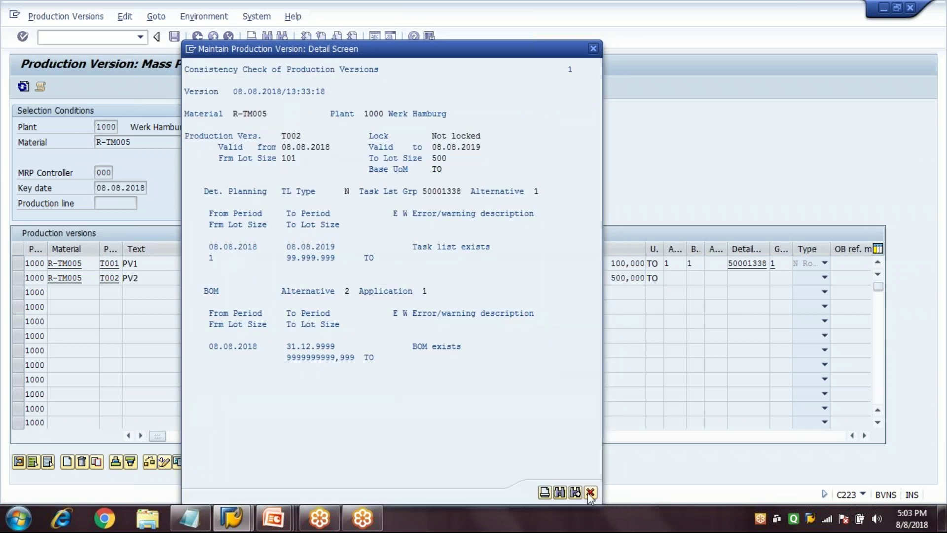
left_click(591, 493)
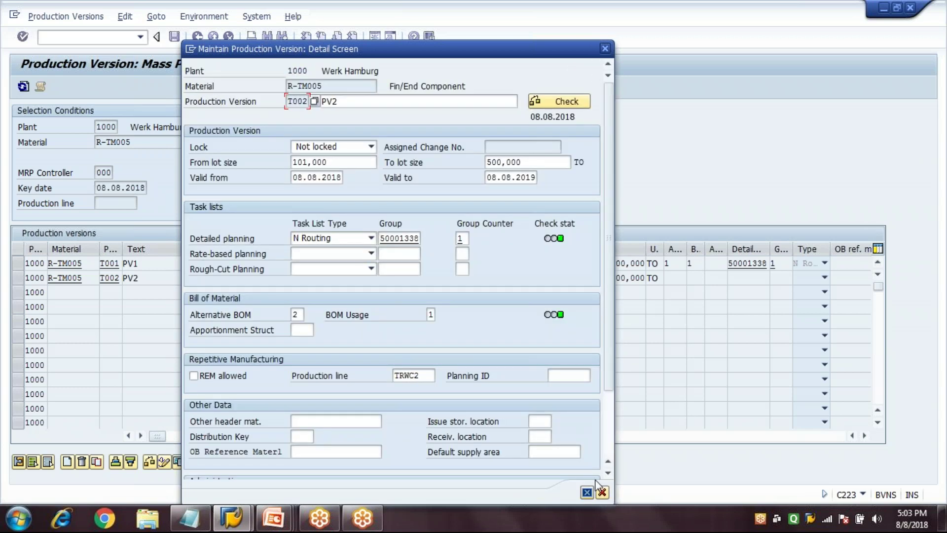
left_click(587, 492)
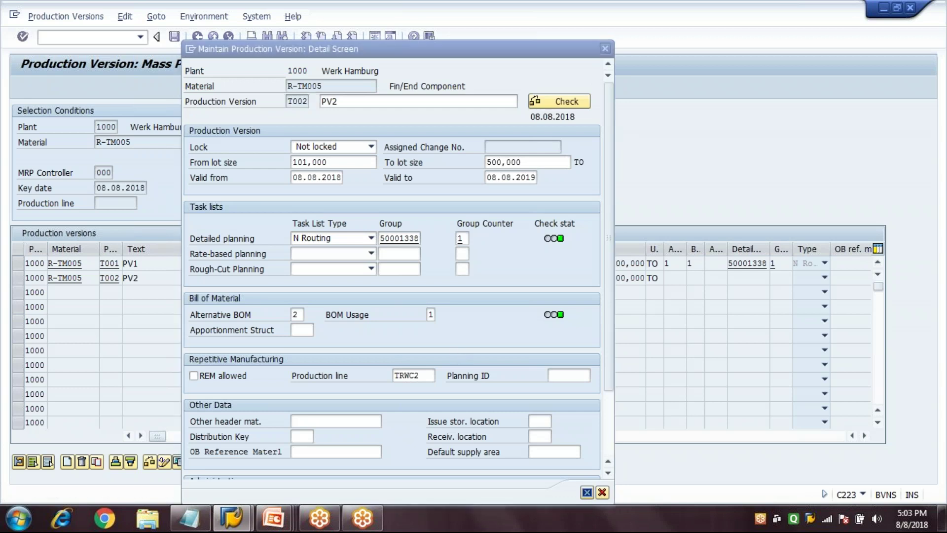
Add material R-TM005 with production version T003 and text PV3 in the third row of the versions table.
left_click(77, 292)
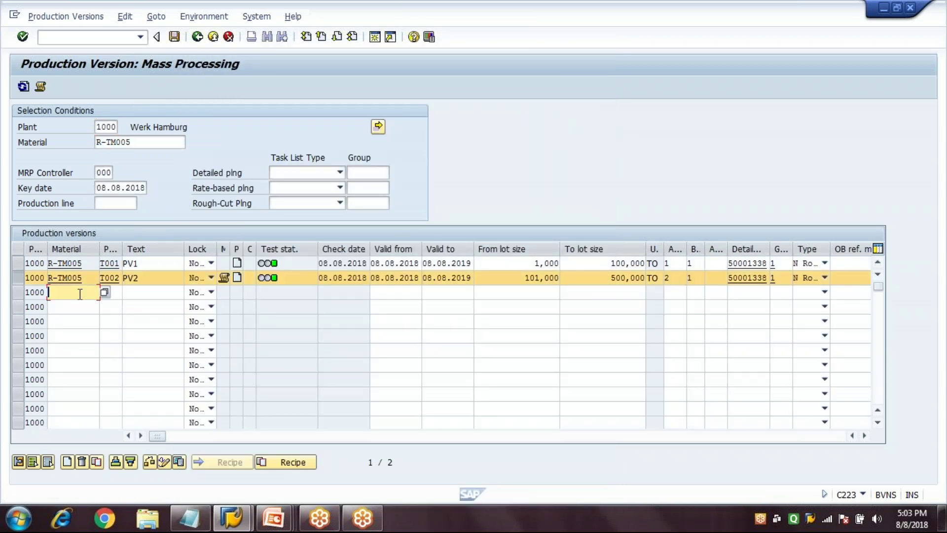
type("R")
left_click(72, 306)
key("Tab")
type("T003")
key("Tab")
type("PV3")
key("Tab")
key("Tab")
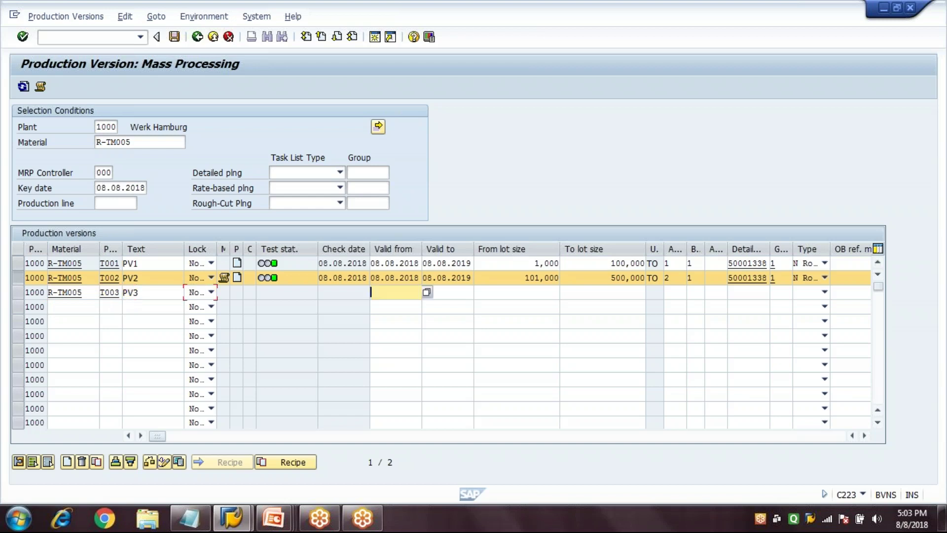
Set T003's validity from 08.08.2018 to 08.08.2019 and its lot size range from 501 to 1000.
key("Down")
key("Tab")
key("Down")
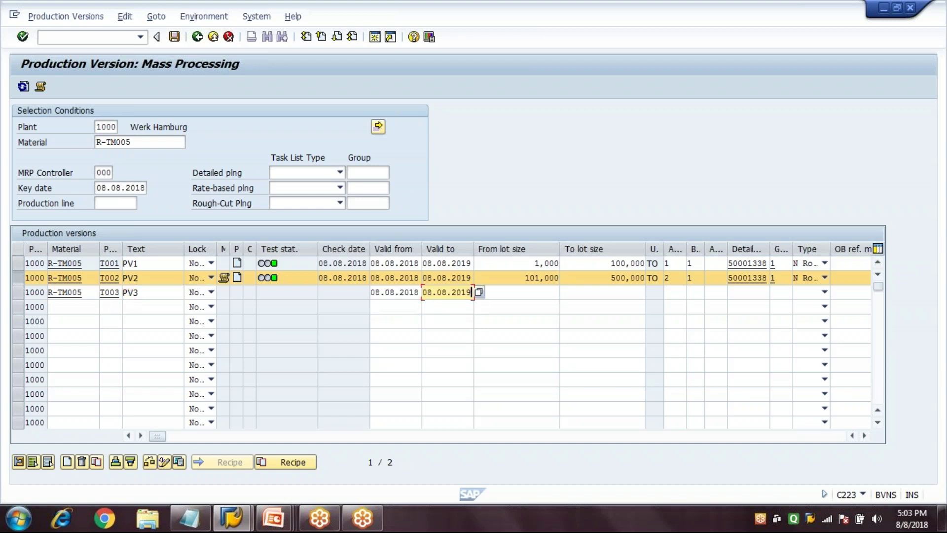
key("Tab")
type("501")
key("Tab")
type("1000")
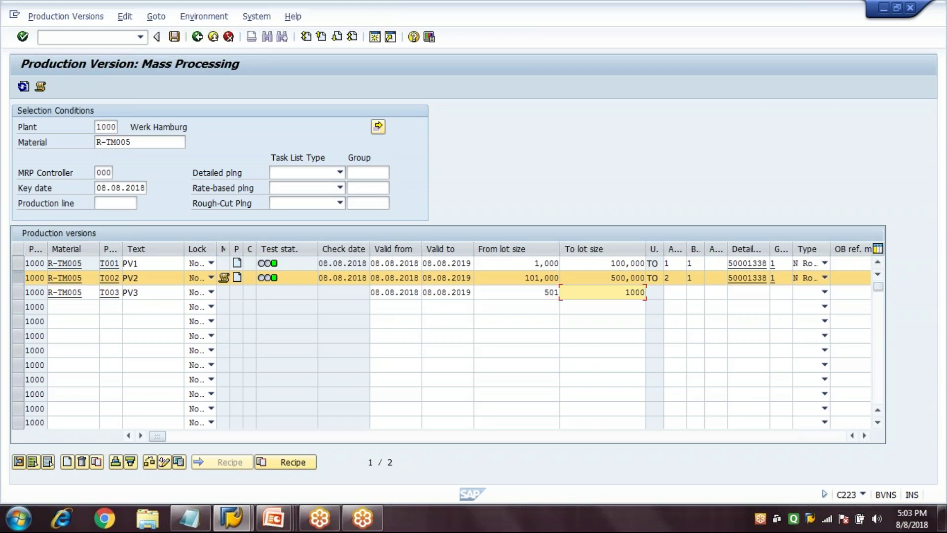
key("Return")
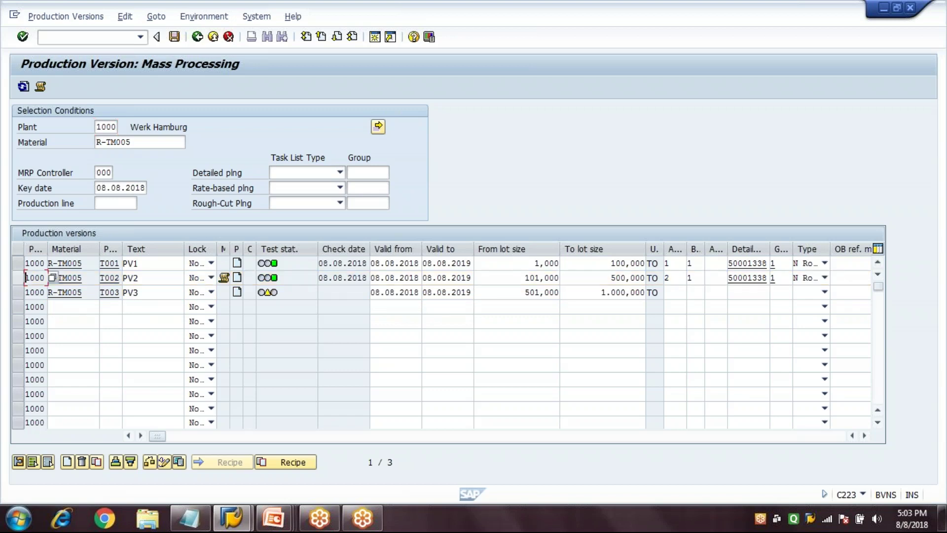
Open production version T003's details and set its detailed planning to task list type N Routing, group 50001338 and group counter 1.
left_click(269, 295)
double_click(269, 294)
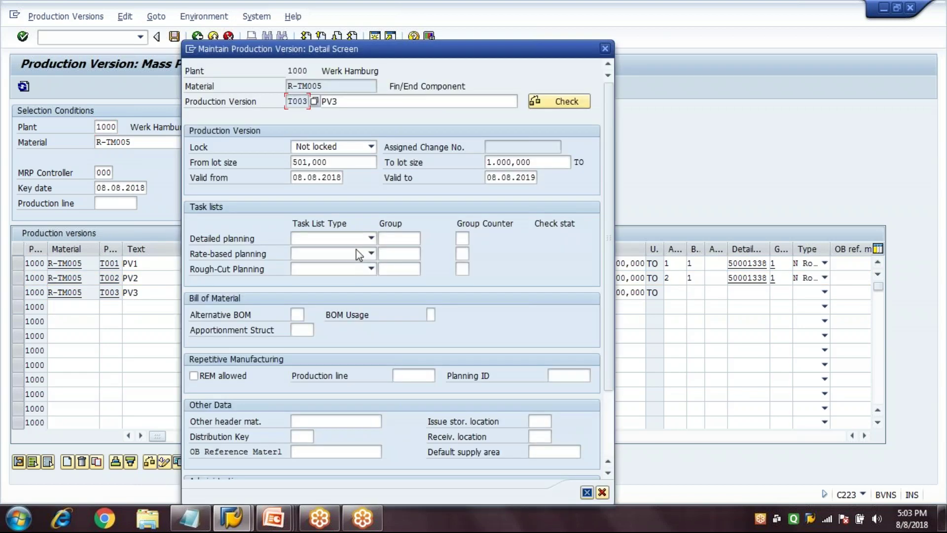
left_click(371, 238)
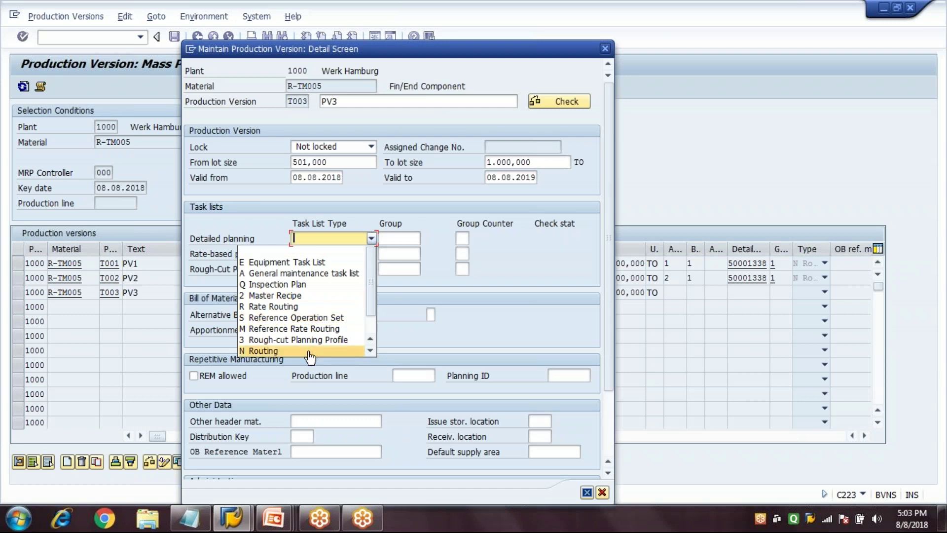
left_click(310, 351)
left_click(401, 241)
type("5")
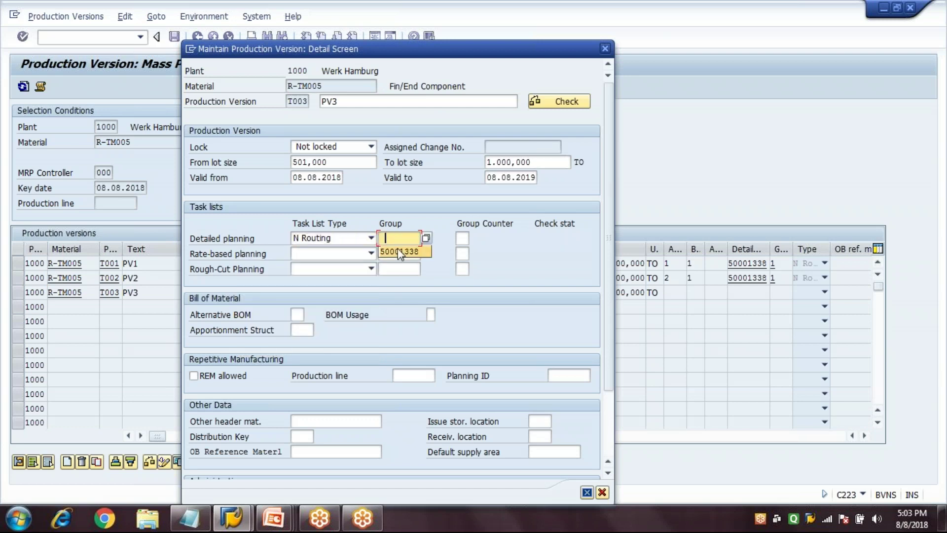
left_click(400, 251)
type("1")
Assign alternative BOM 3 with BOM usage 1 and production line TRWC3 to production version T003.
left_click(302, 314)
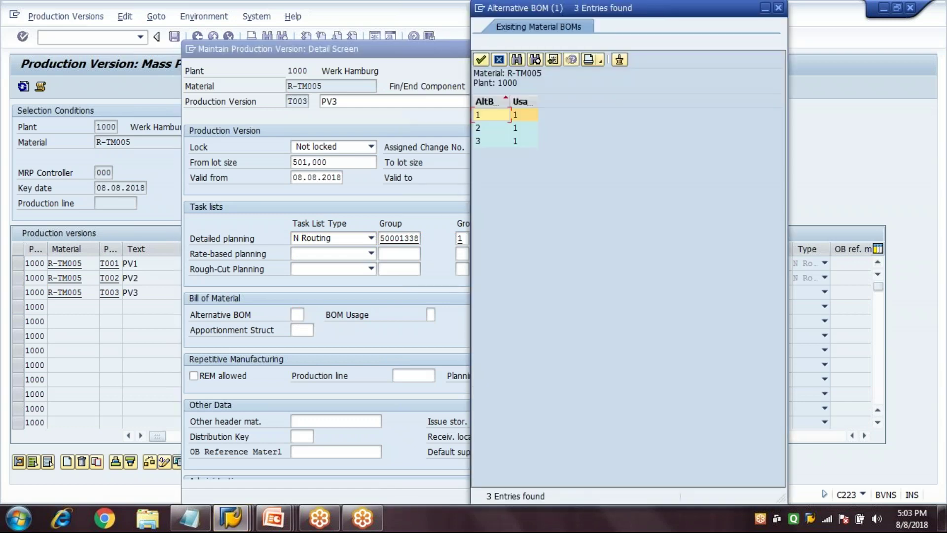
left_click(478, 141)
key("Return")
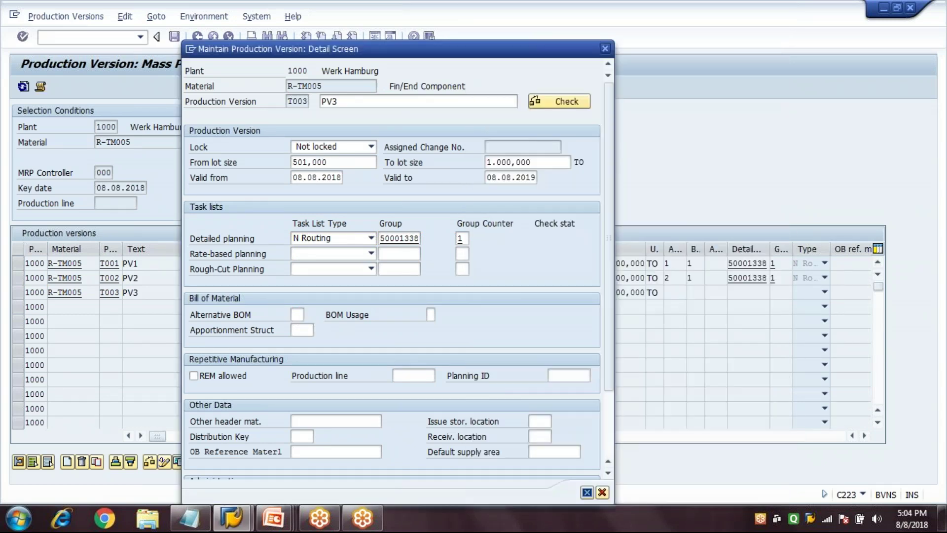
type("TRWC3")
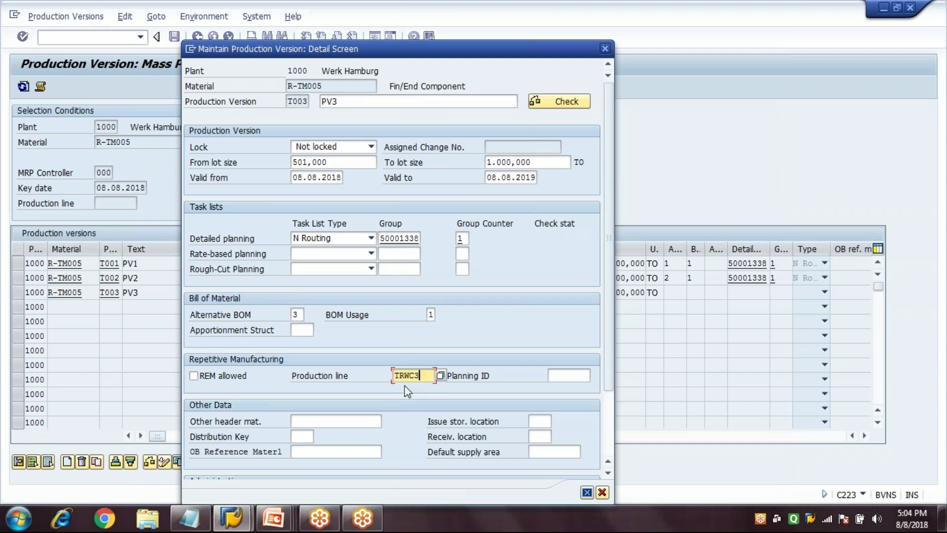
key("Return")
Run the consistency check on production version T003, close the check log and close the version's details.
left_click(565, 102)
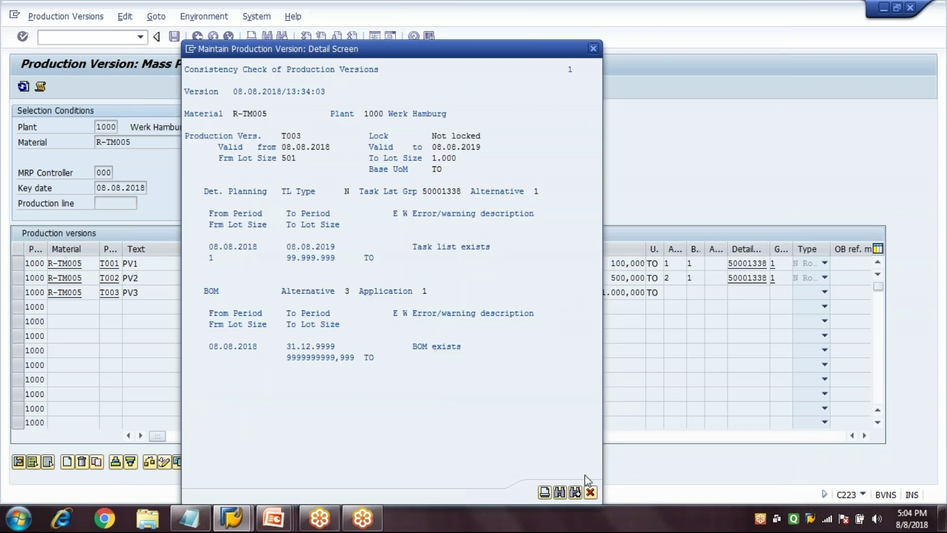
left_click(591, 493)
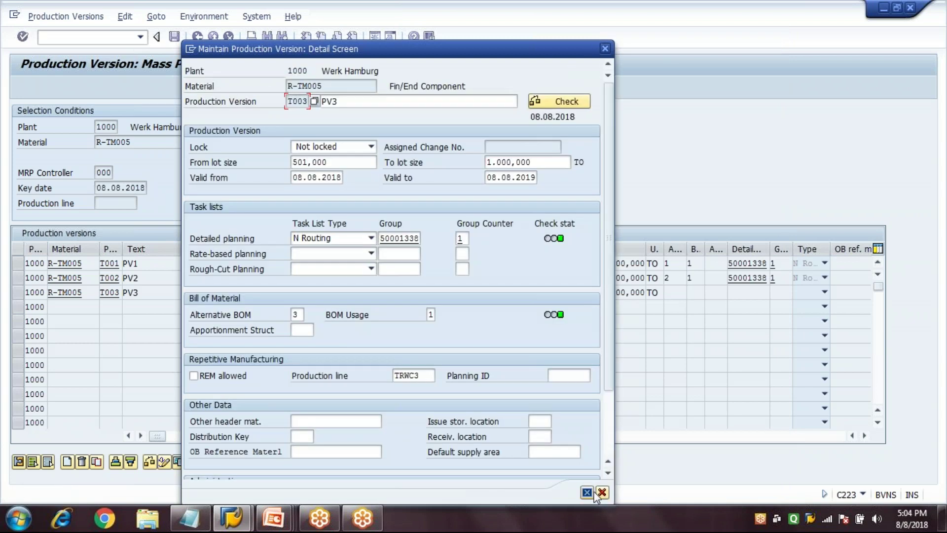
left_click(602, 493)
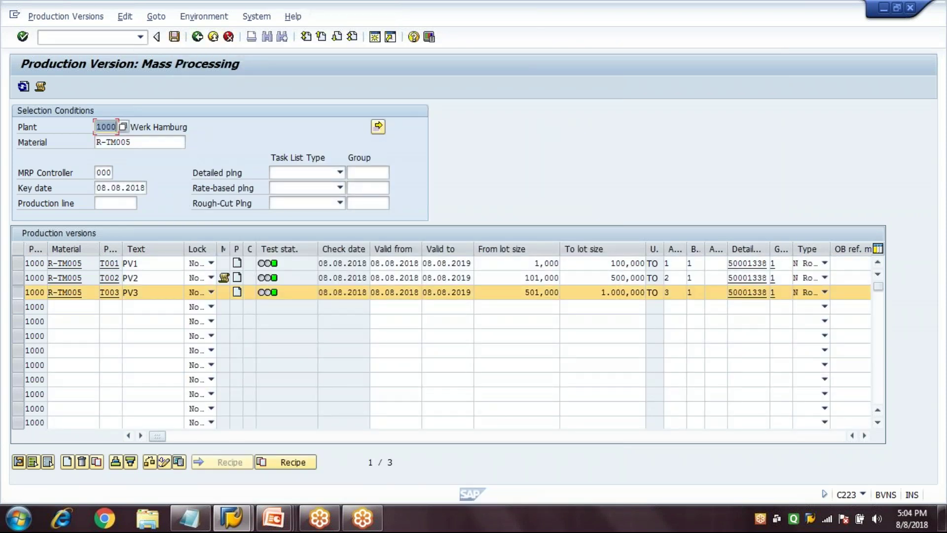
Widen the Messages column, read T002's message with its long text, and look at T002's details.
left_click_drag(245, 241, 351, 264)
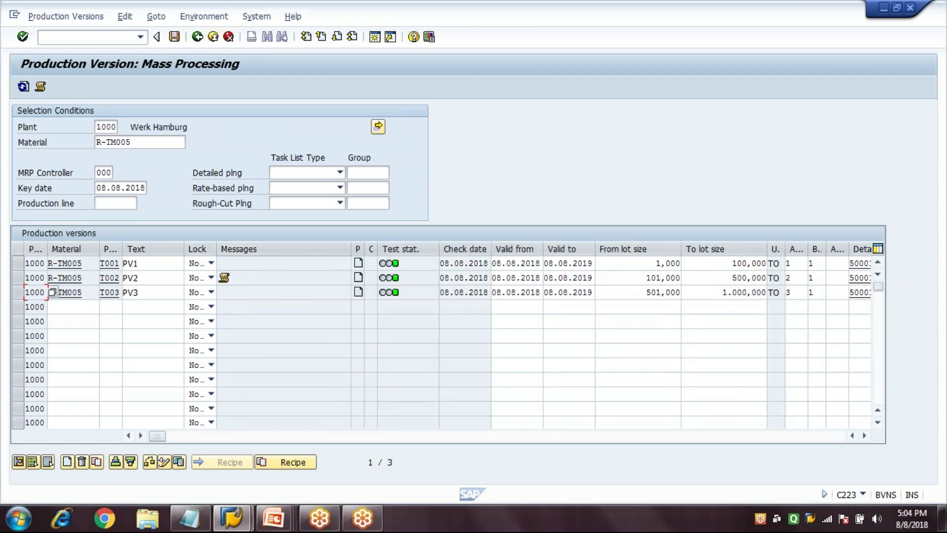
left_click(225, 279)
double_click(224, 280)
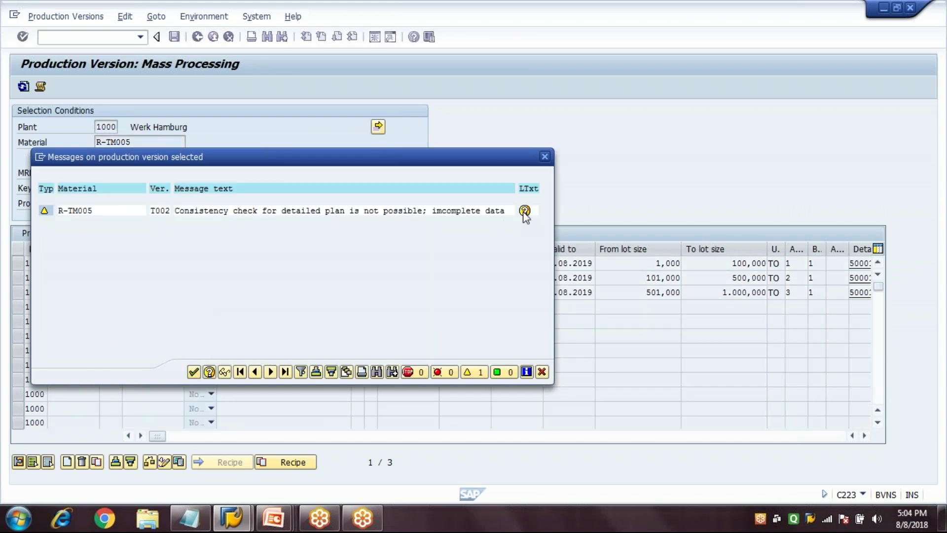
double_click(498, 213)
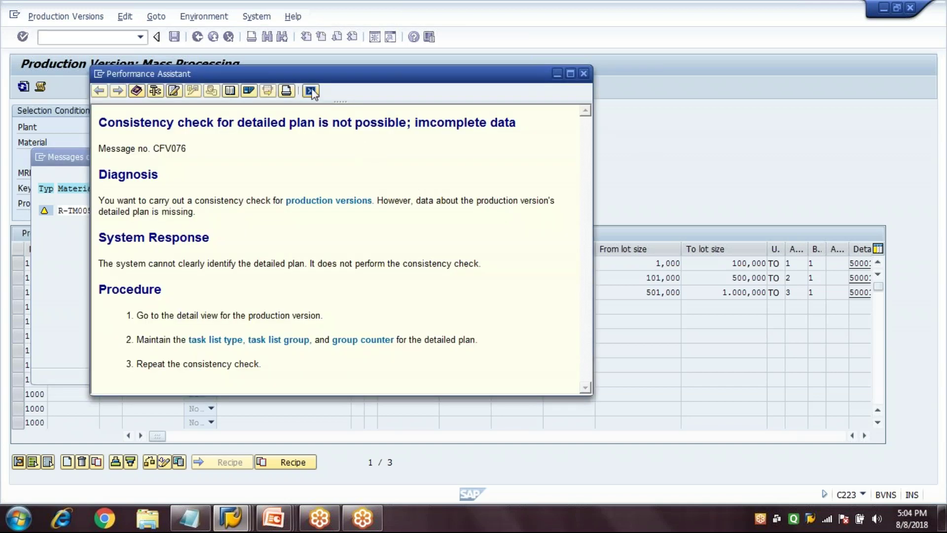
left_click(310, 90)
left_click(194, 373)
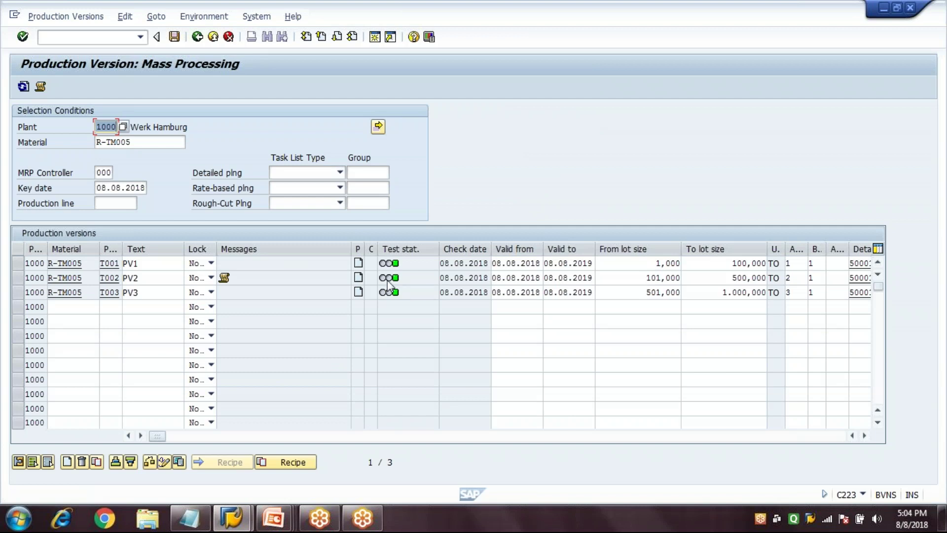
double_click(397, 281)
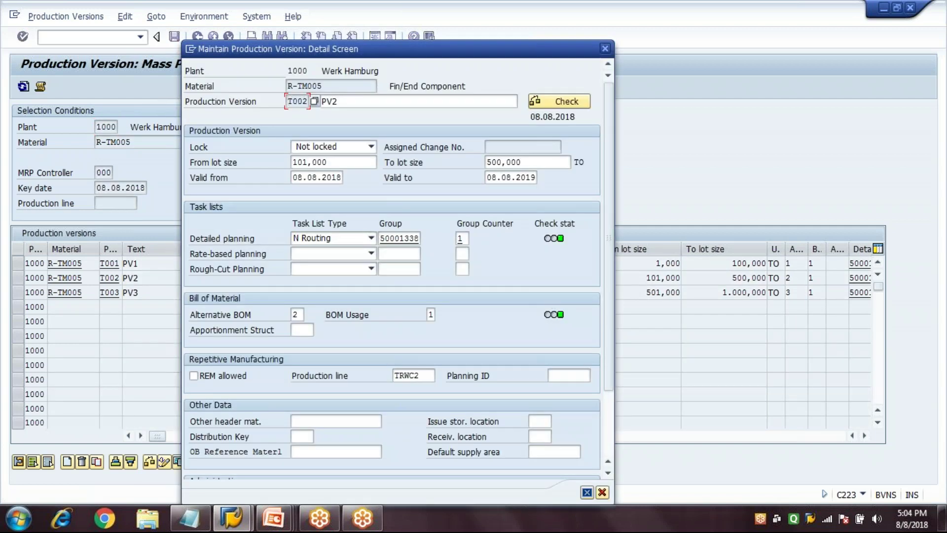
left_click(602, 492)
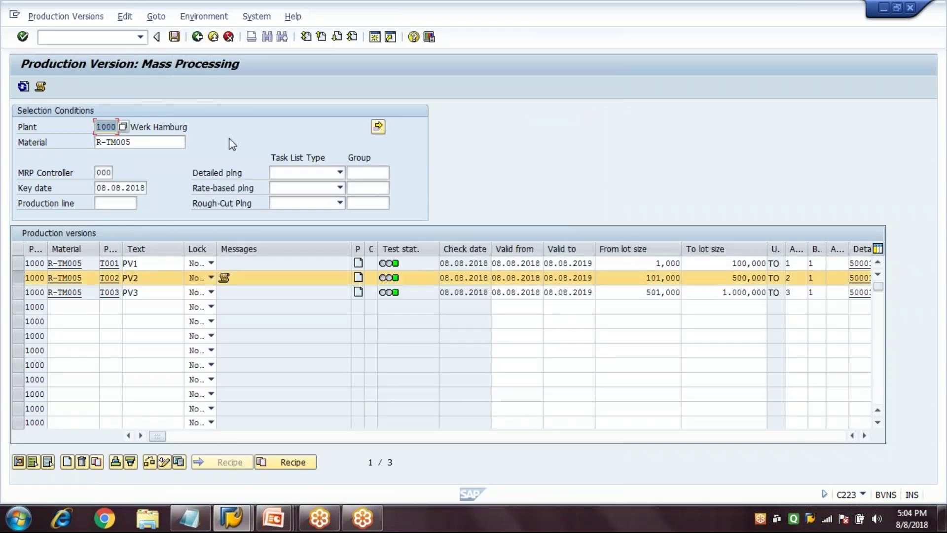
Save the three production versions and leave production version mass processing.
left_click(174, 37)
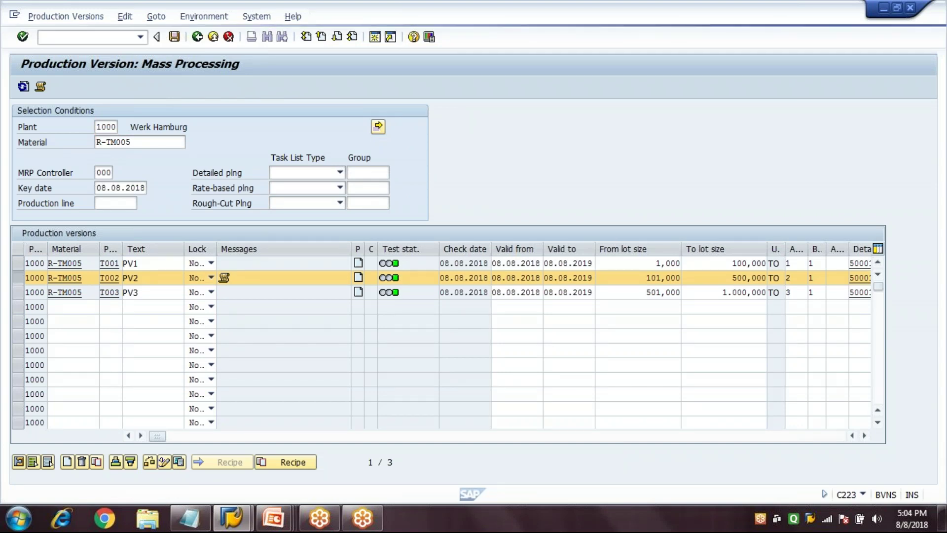
left_click(117, 126)
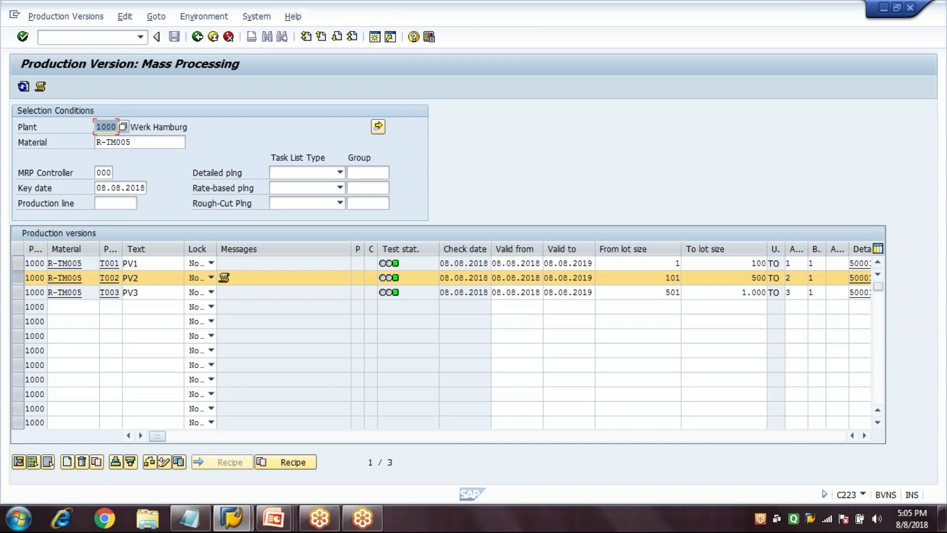
left_click(197, 38)
Start transaction CO01 and enter material T-RM005, production plant 1000, planning plant 1000 and order type PP01.
left_click(98, 37)
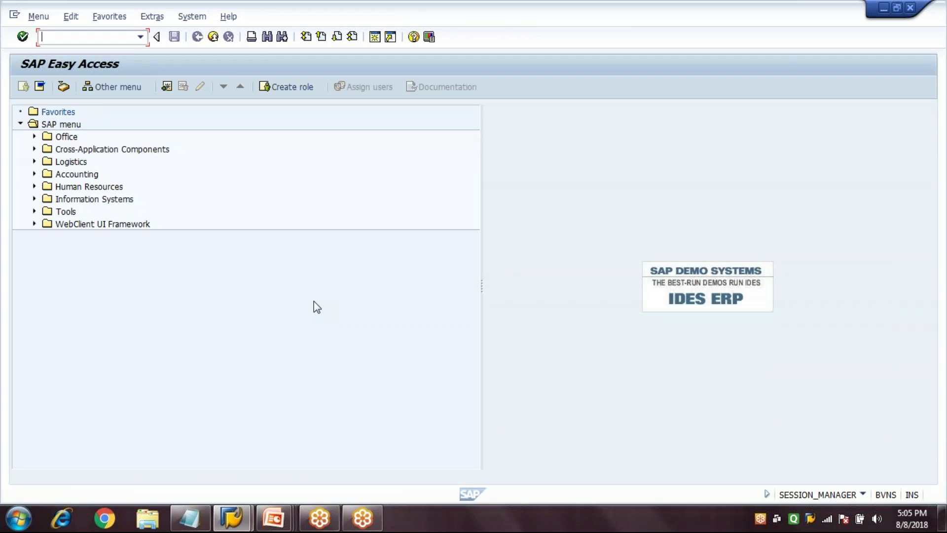
type("CO01")
key("Return")
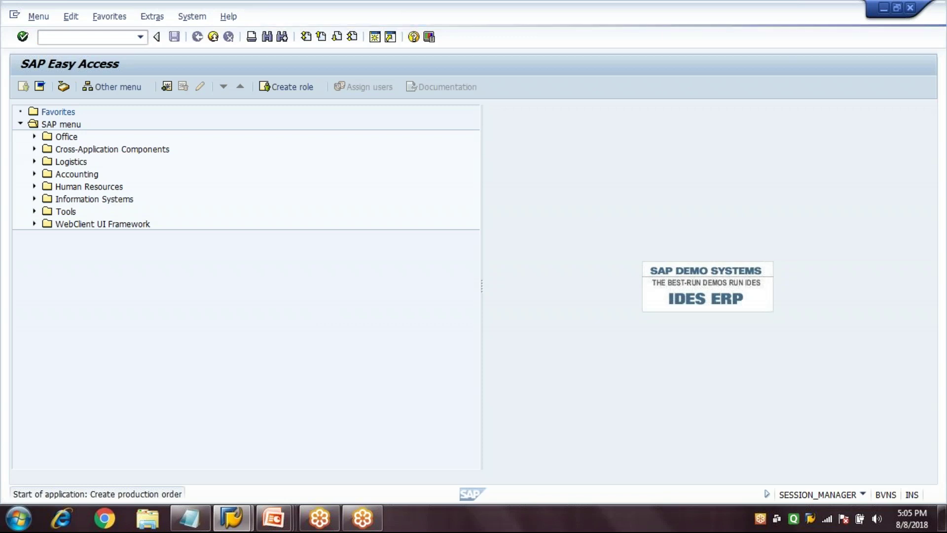
type("T")
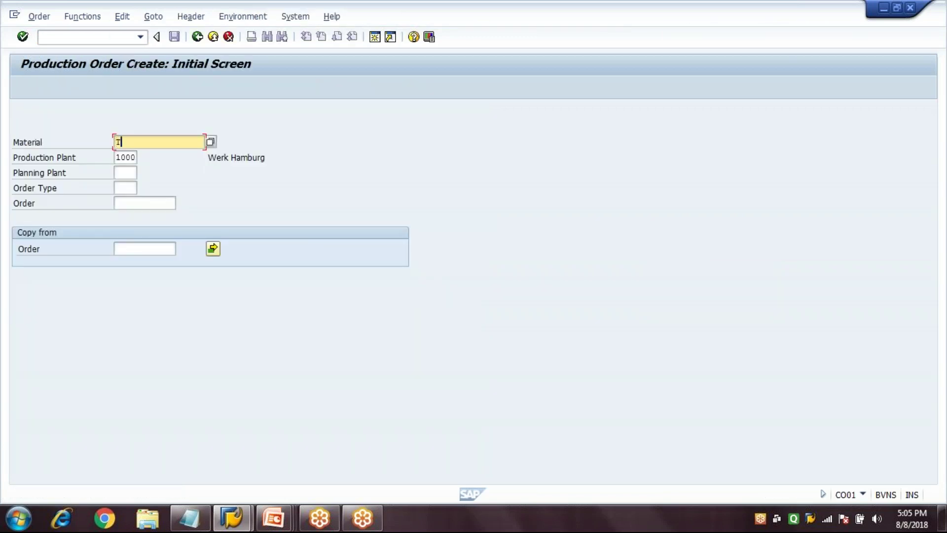
type("-RM005")
key("Tab")
key("Tab")
key("Tab")
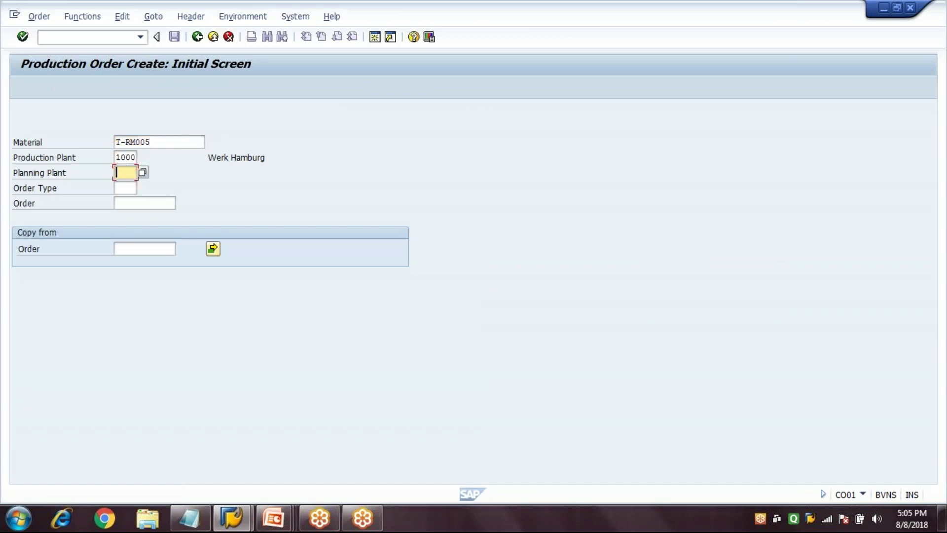
left_click(126, 173)
type("1000")
key("Tab")
type("PP01")
key("Return")
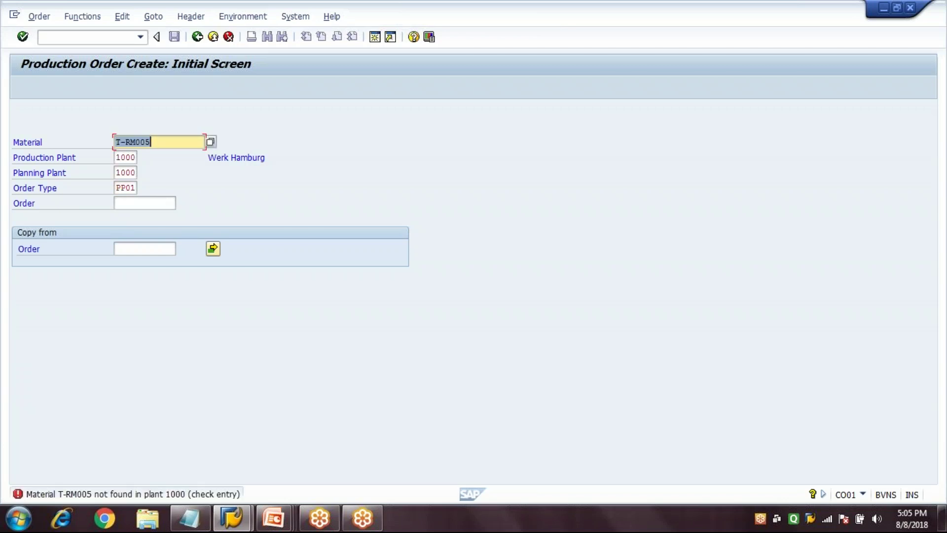
Correct the order's material to R-TM005 and set the total quantity to 100.
type("R-TM005")
key("Return")
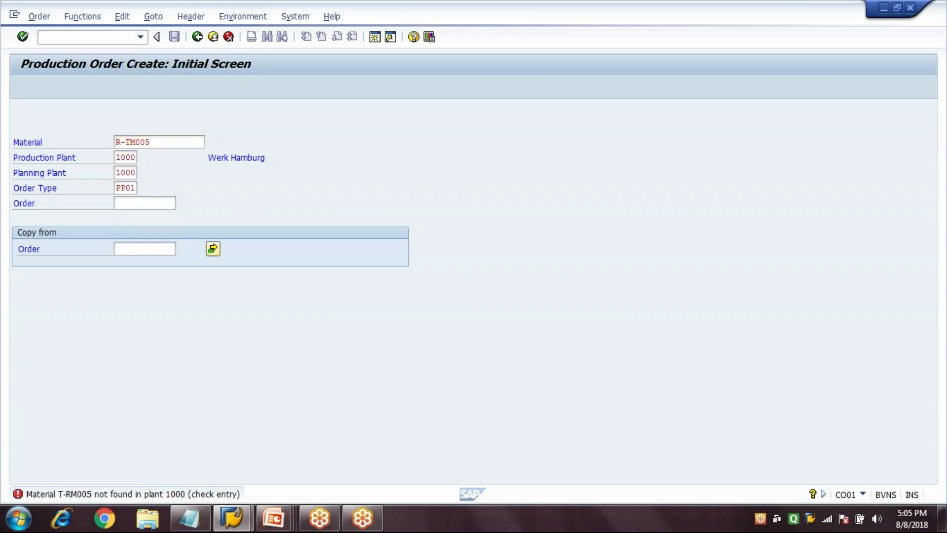
type("100")
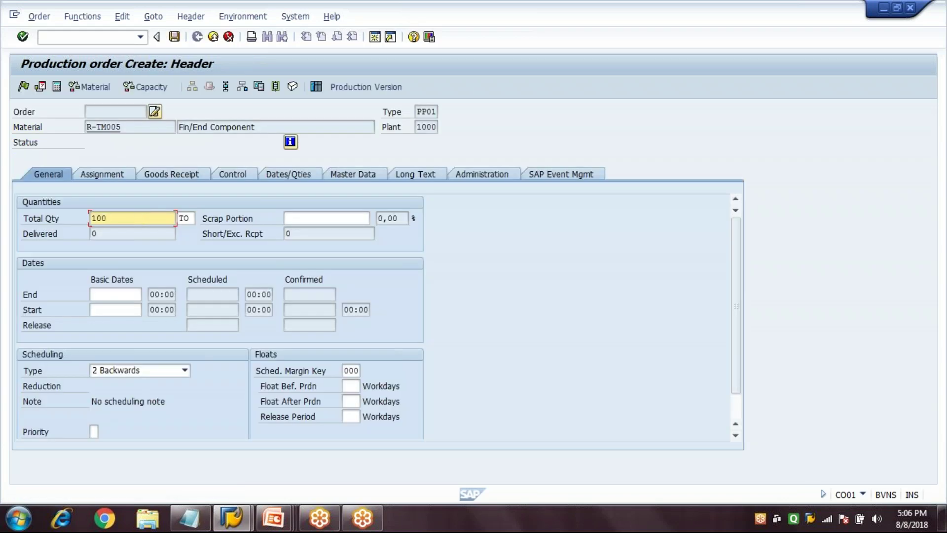
key("Return")
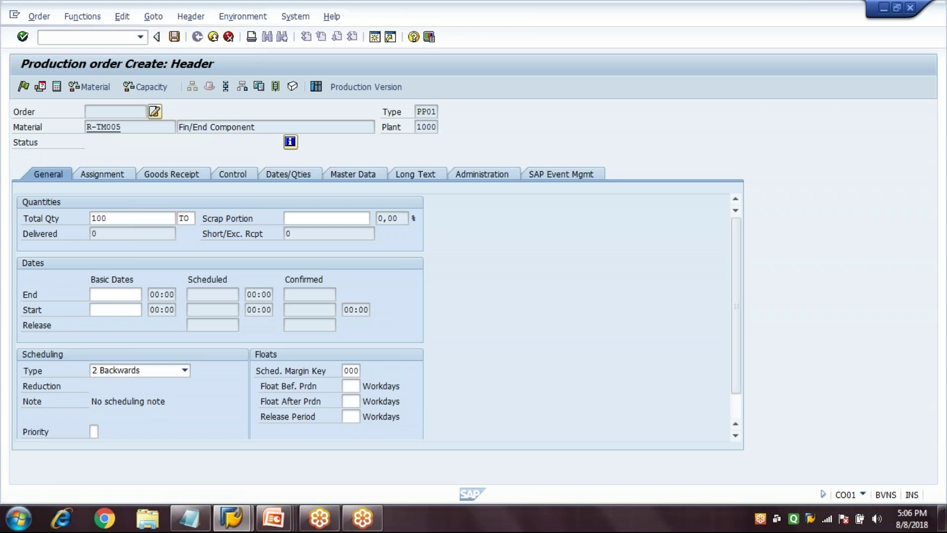
Enter 31.07.2018 as the production order's basic end date and run the scheduling.
type("3")
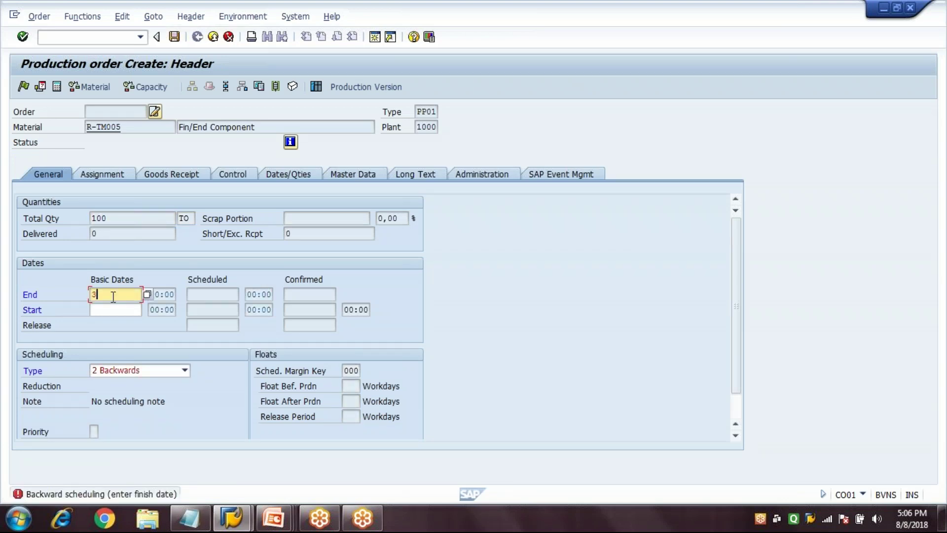
type("1.07.2018")
key("Return")
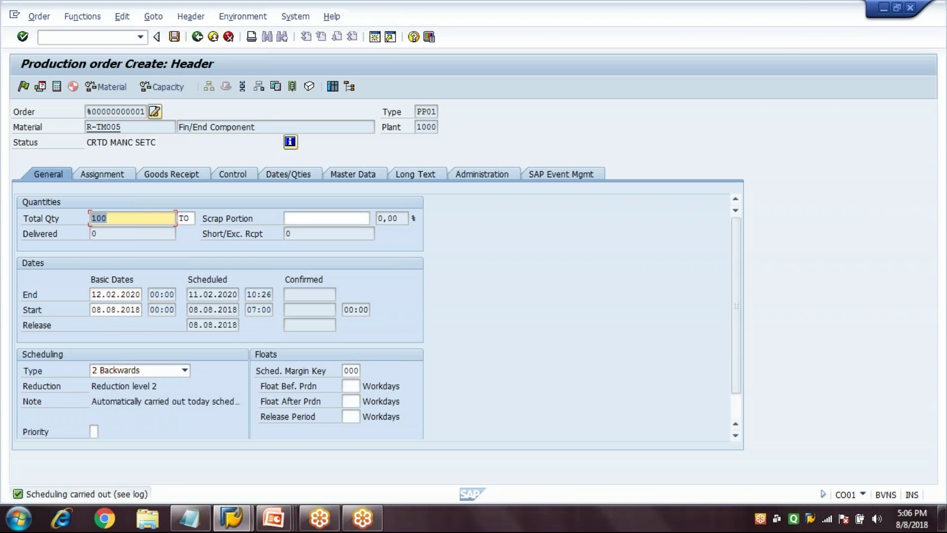
key("Return")
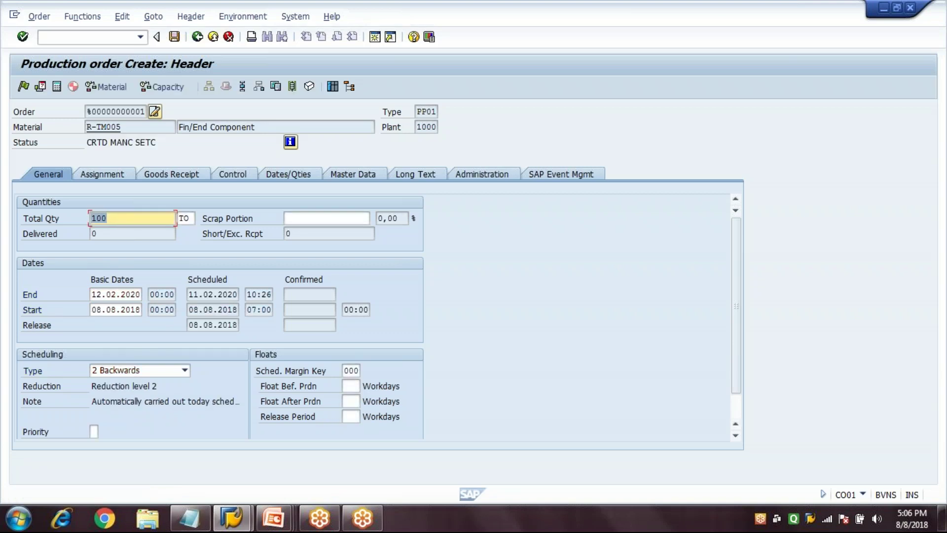
Check the production version, routing group and BOM in the production order's master data.
left_click(340, 176)
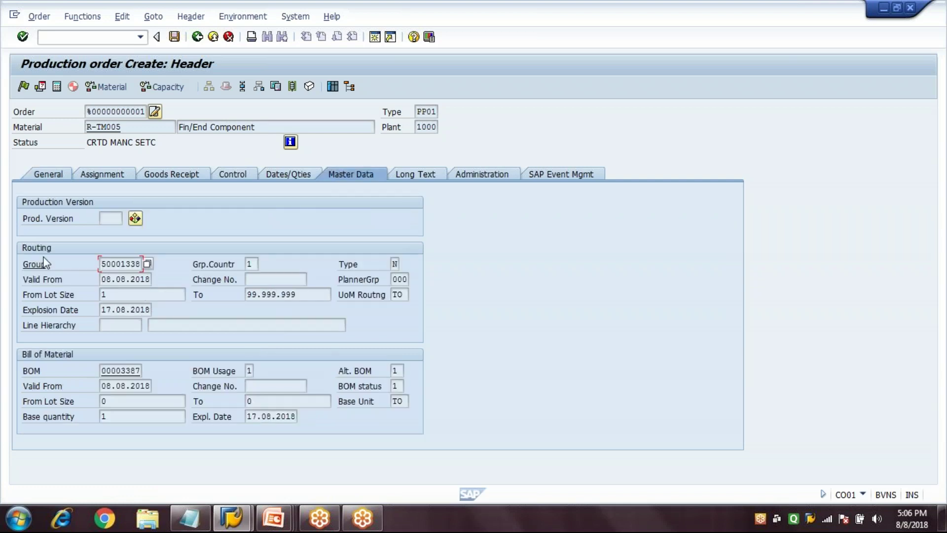
left_click(123, 264)
left_click(117, 371)
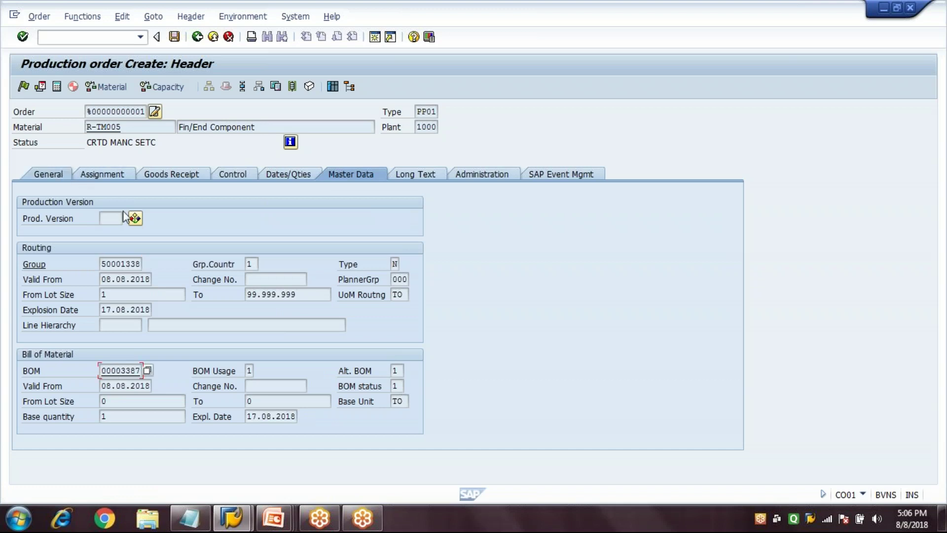
left_click(119, 266)
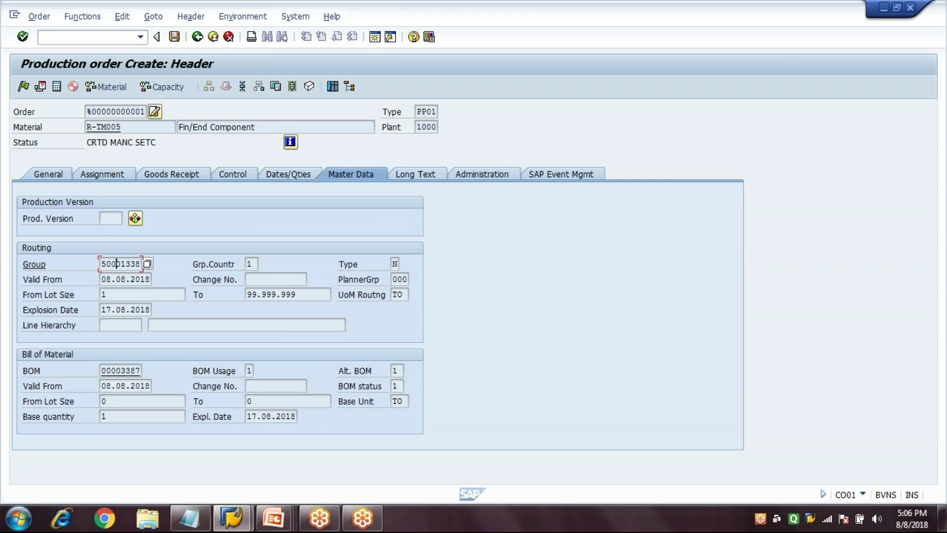
Change the production order's basic end date to 30.09.2018 in the general header data.
left_click(58, 172)
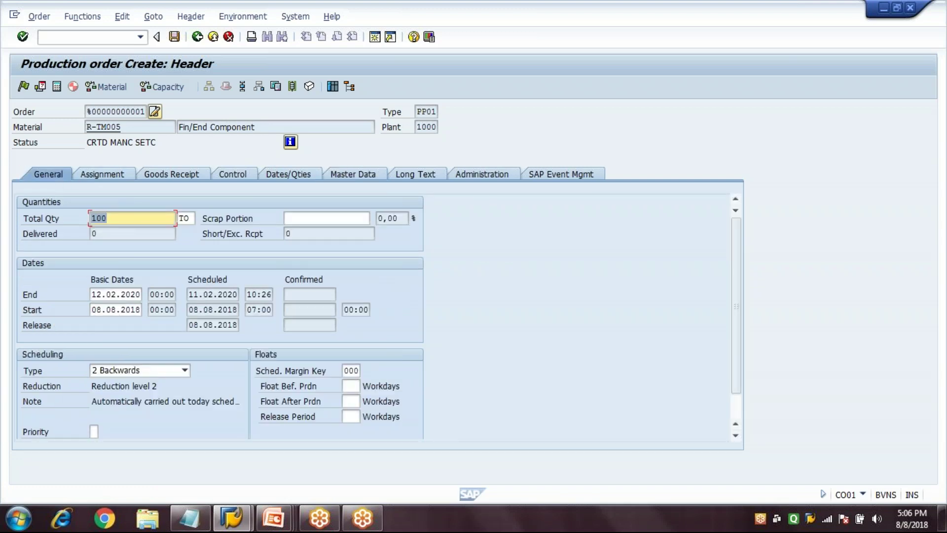
left_click(92, 294)
key("Delete")
key("Delete")
key("Delete")
key("Delete")
key("Delete")
key("Delete")
key("Delete")
key("Delete")
key("Delete")
key("Delete")
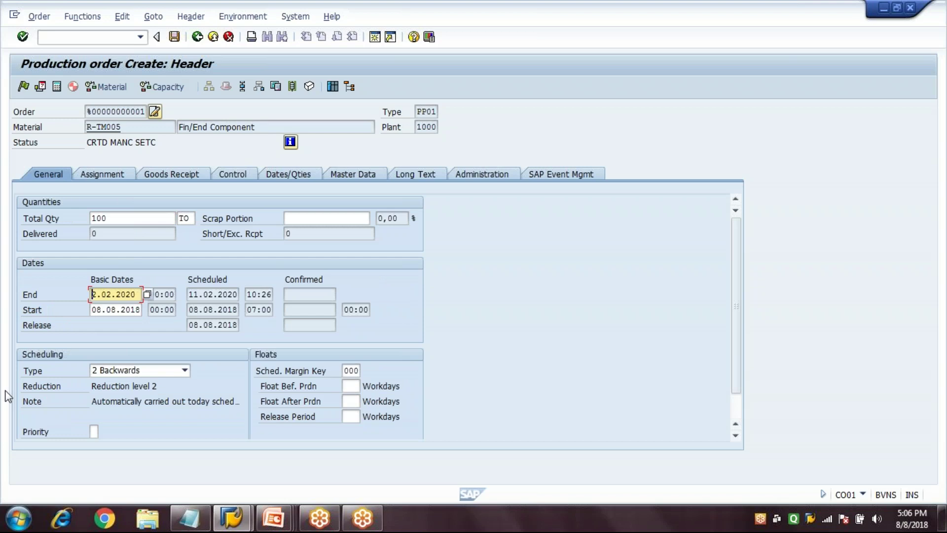
type("30.09.2018")
key("Return")
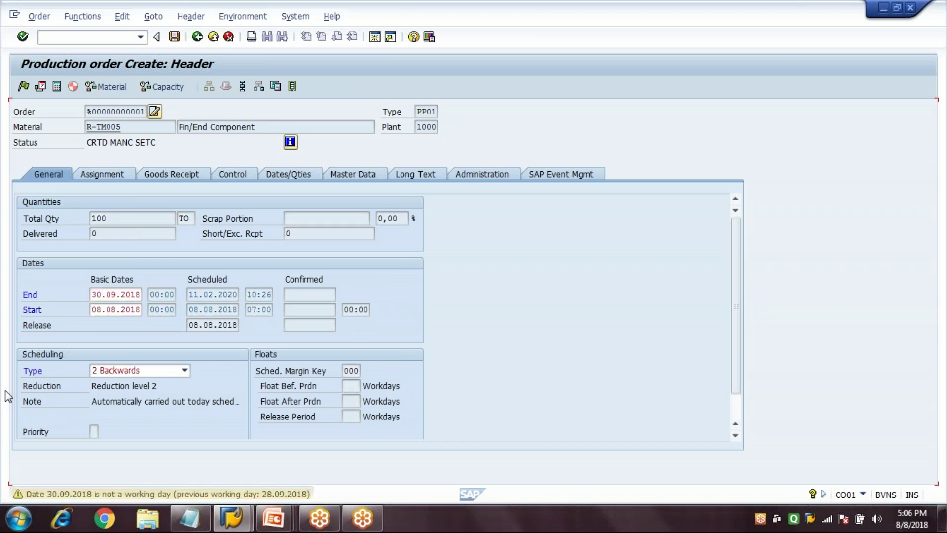
key("Return")
Review the work centers assigned to operations 0010 to 0060 in the production order's operation overview.
left_click(148, 213)
left_click(148, 220)
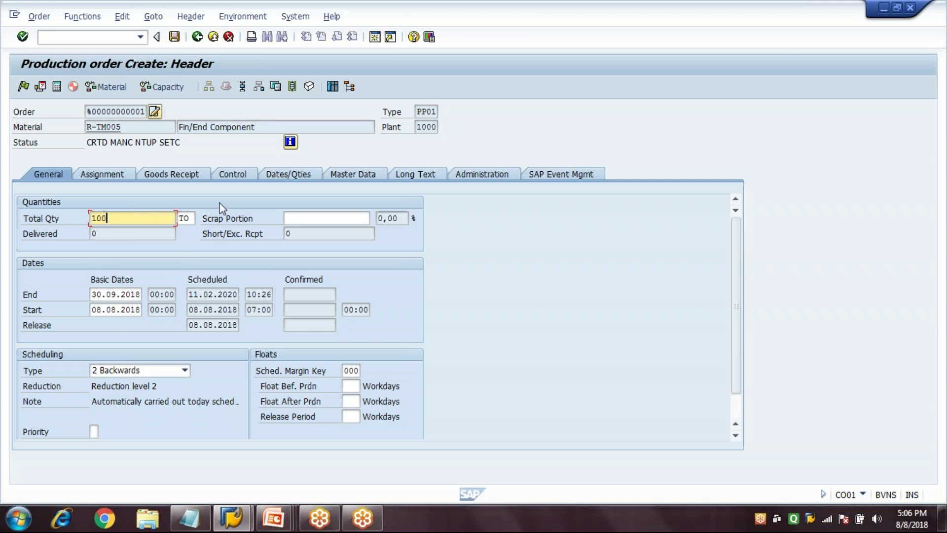
left_click(242, 87)
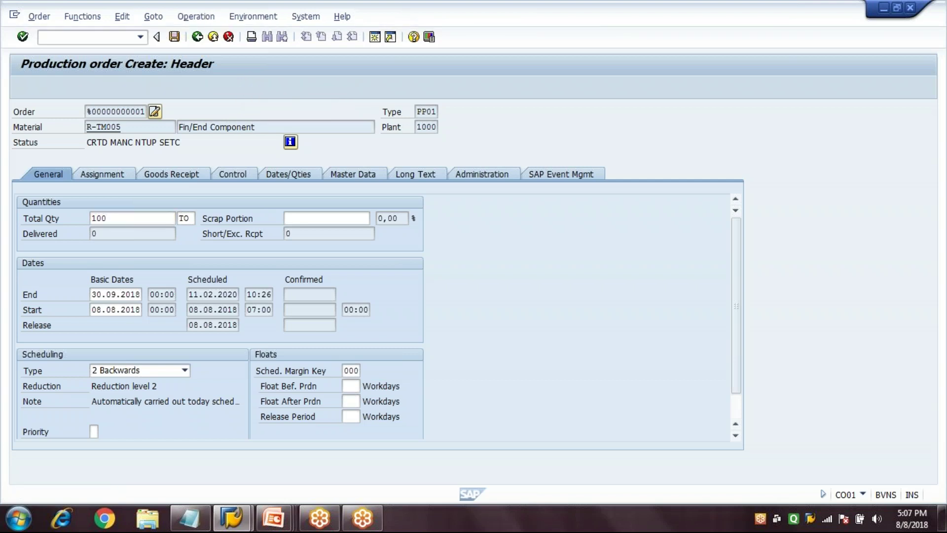
left_click(195, 202)
left_click(196, 235)
left_click(196, 269)
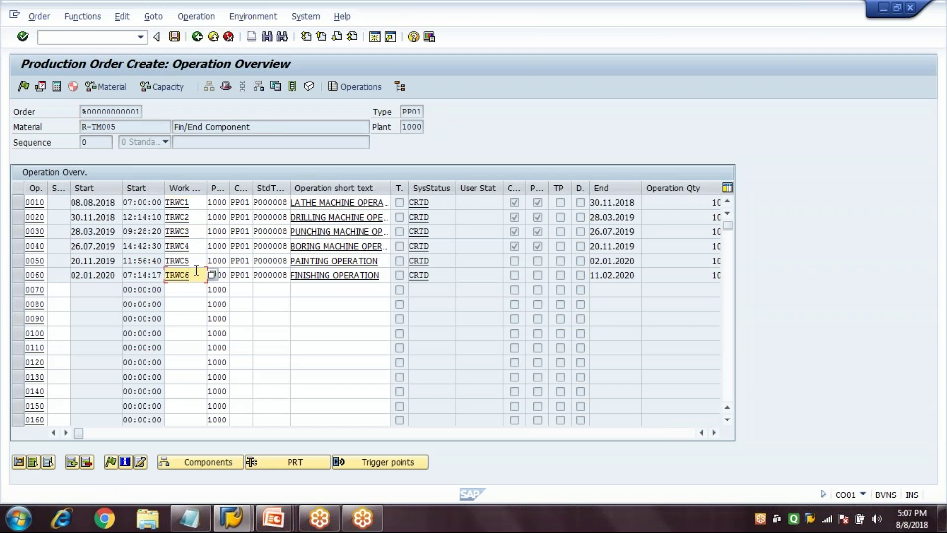
left_click(197, 38)
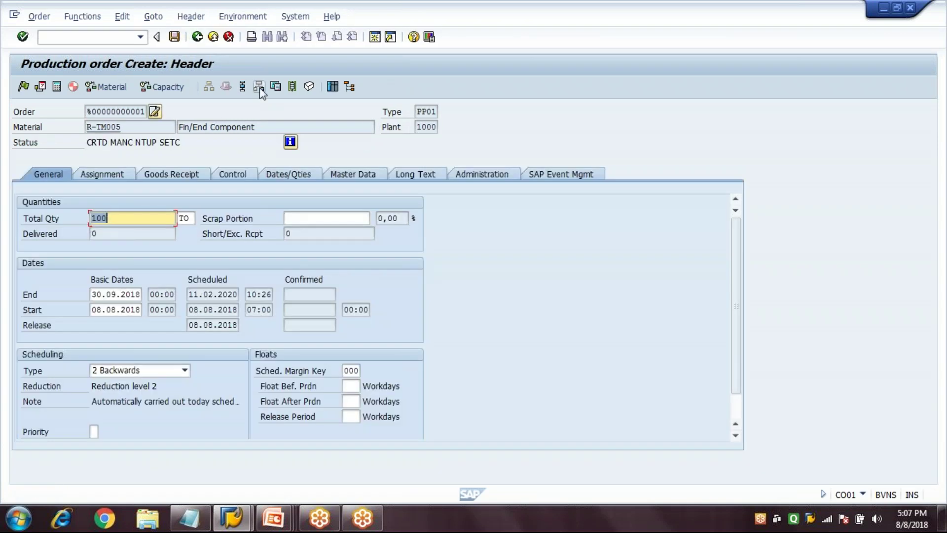
Review the requirement quantities of components R-TM001 to R-TM004 in the production order's component overview.
left_click(259, 87)
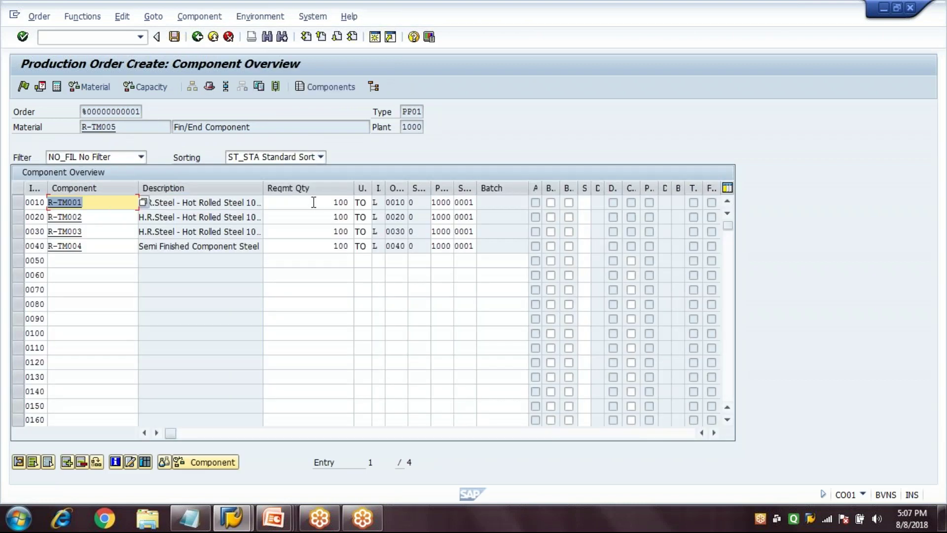
left_click(314, 202)
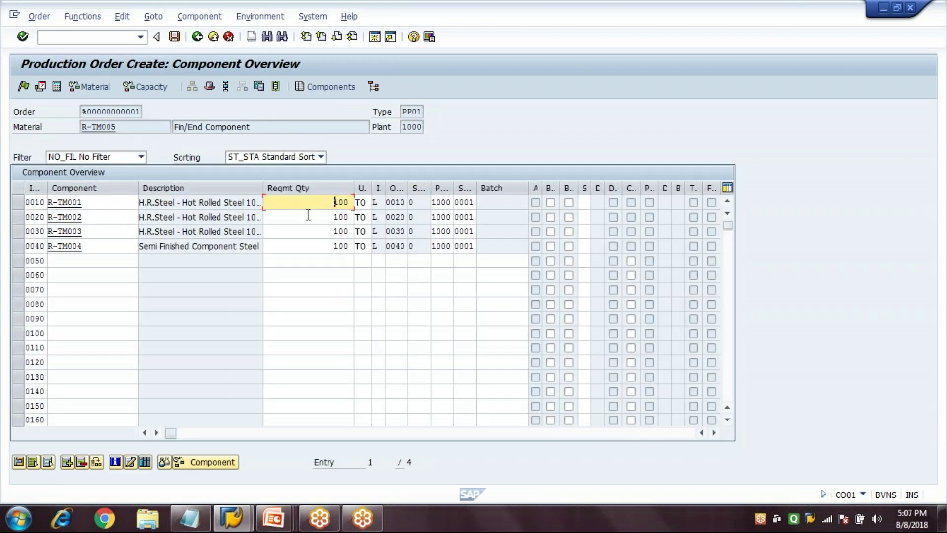
left_click(301, 217)
left_click(294, 231)
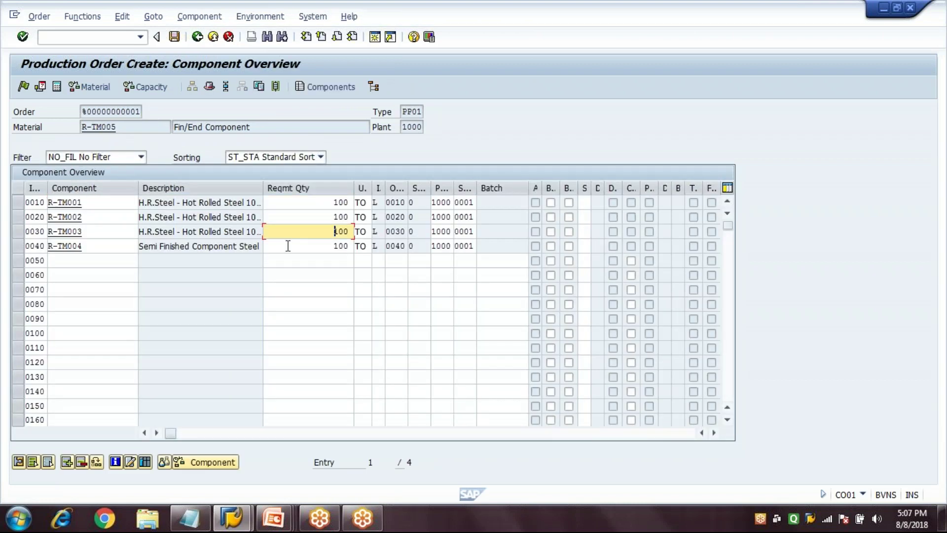
left_click(288, 245)
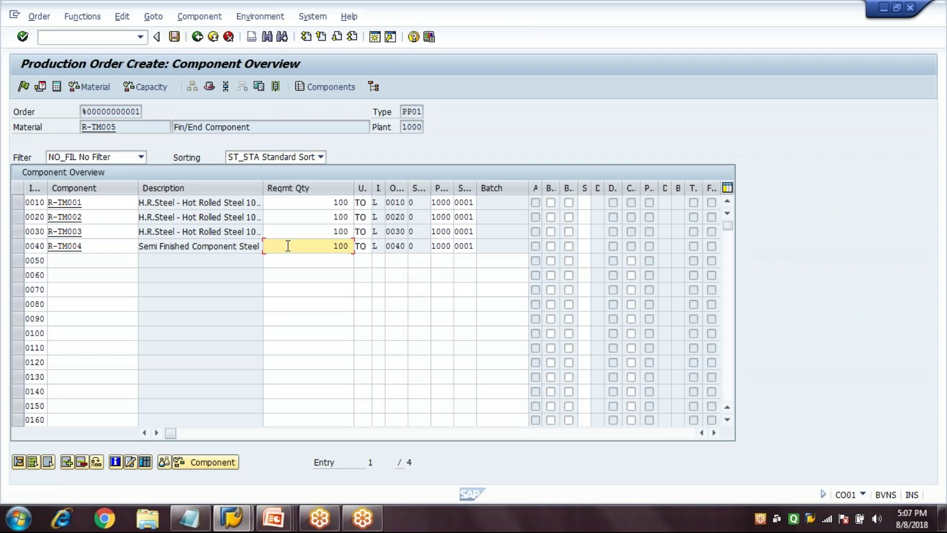
left_click(197, 37)
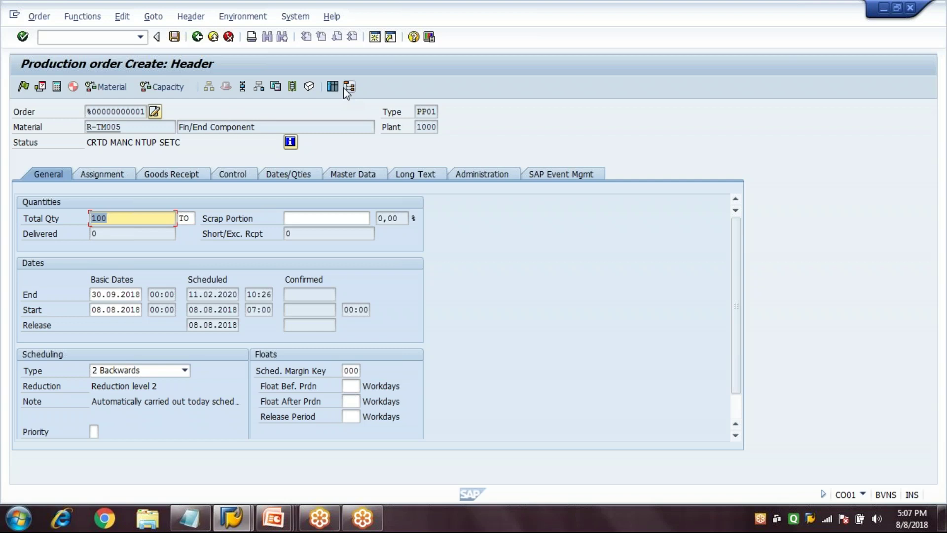
Examine the standard and parallel sequences in the production order's sequence overview.
left_click(293, 88)
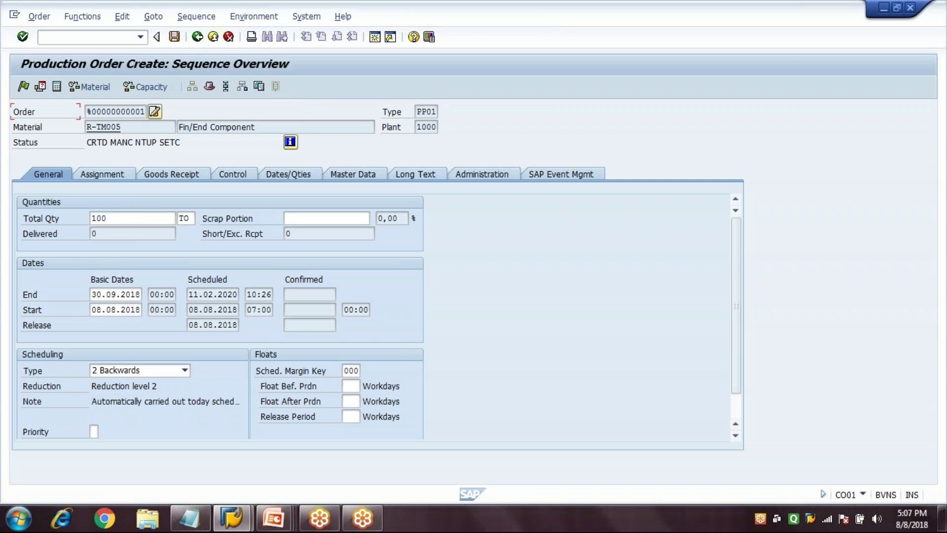
left_click(39, 231)
left_click(43, 275)
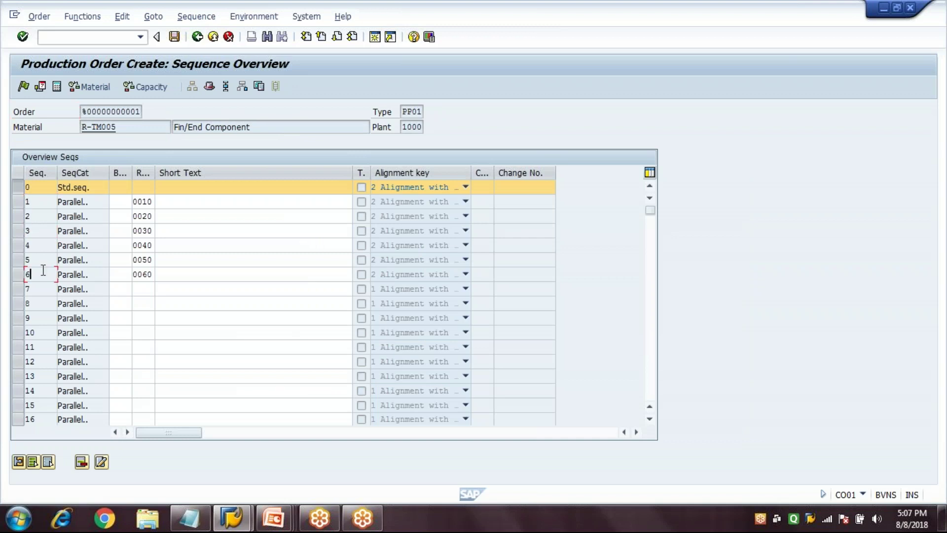
left_click(197, 38)
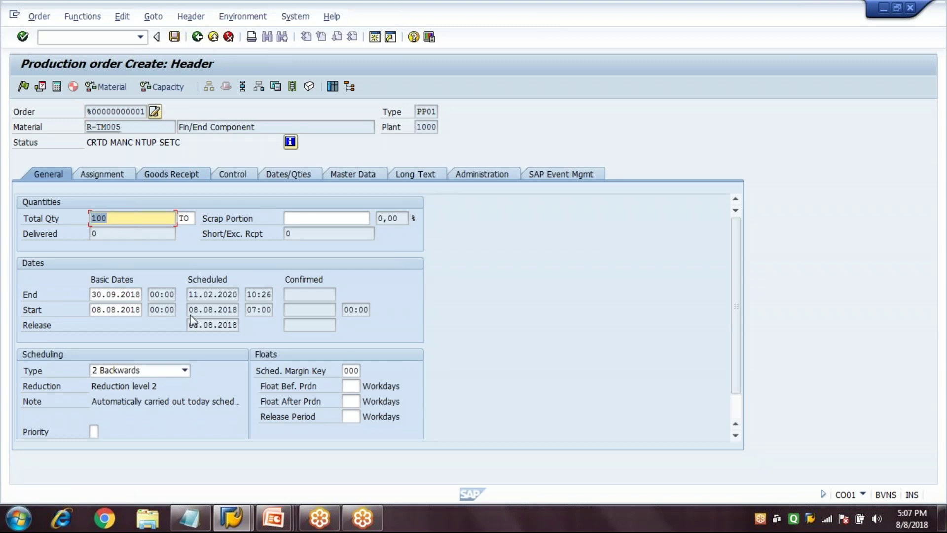
Check the available scheduling types, keep 2 Backwards, and run the scheduling for the production order again.
left_click(117, 374)
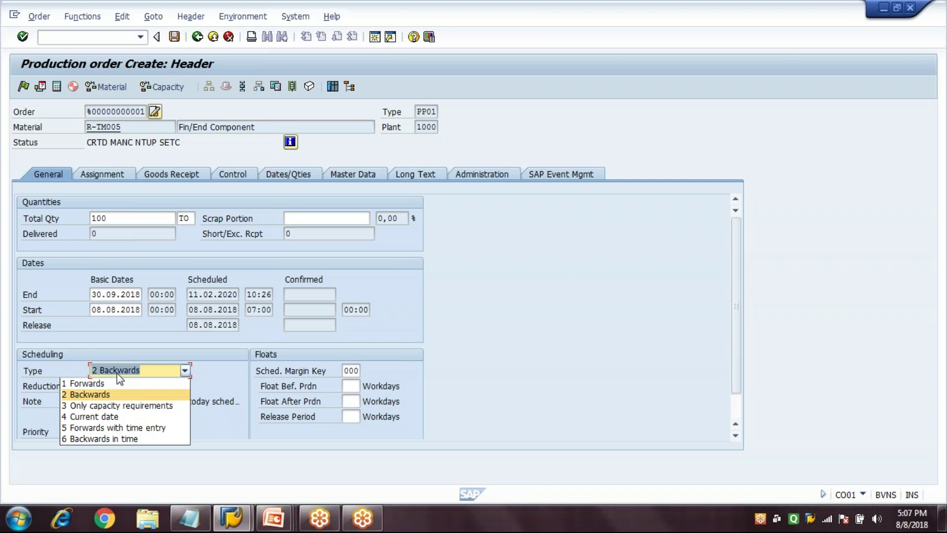
left_click(73, 338)
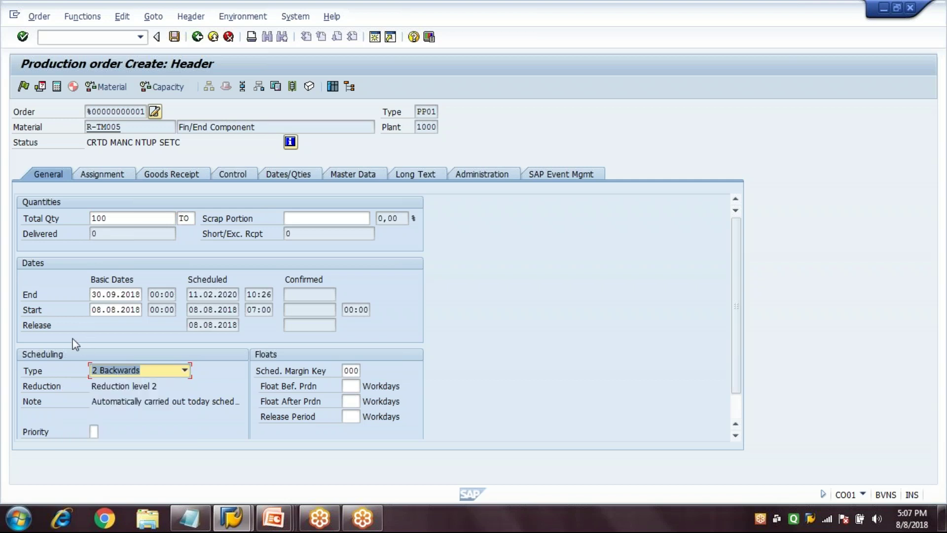
left_click(149, 217)
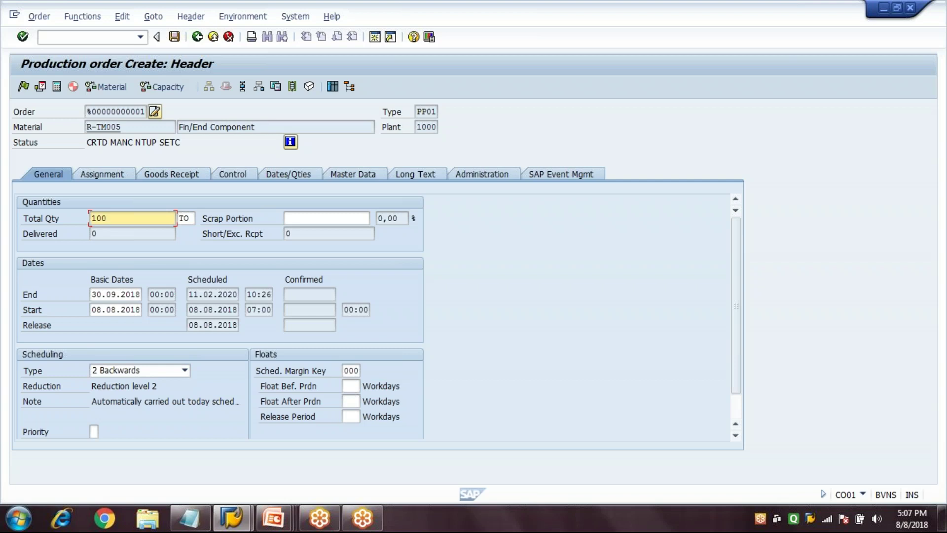
left_click(41, 87)
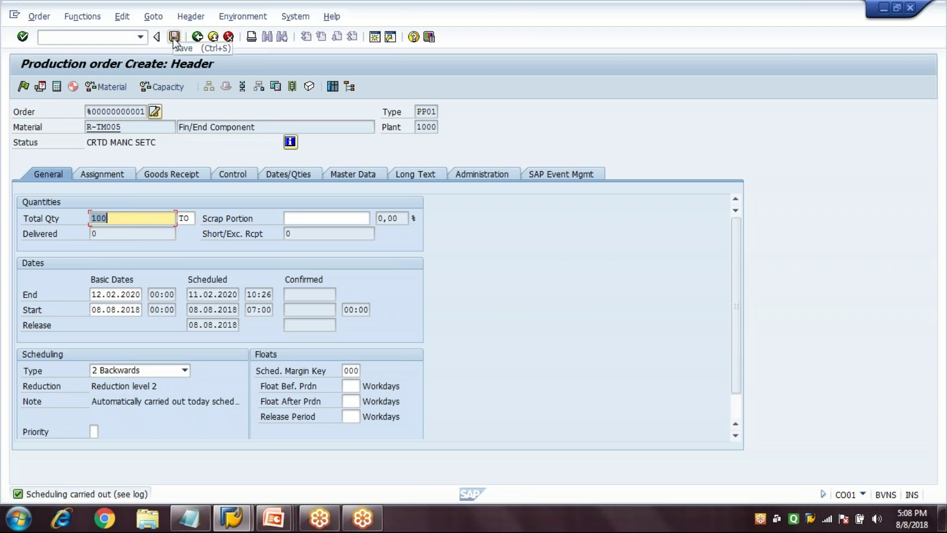
Check the order's master data and leave production order creation without saving, returning to the SAP Easy Access screen.
left_click(356, 175)
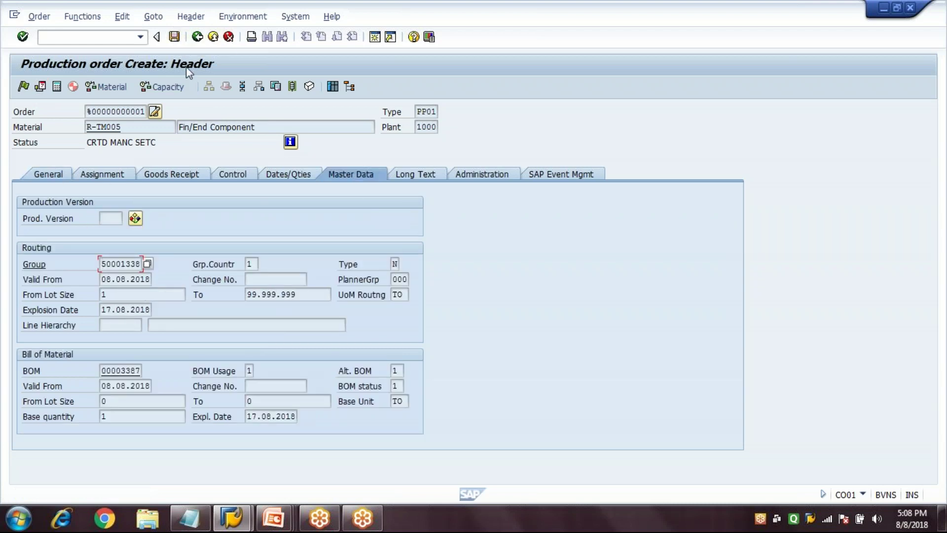
left_click(198, 37)
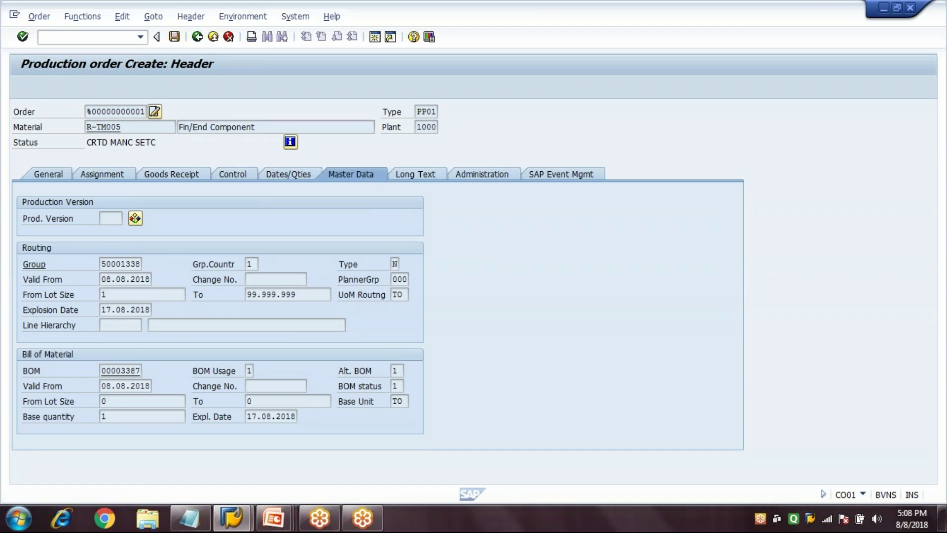
left_click(246, 286)
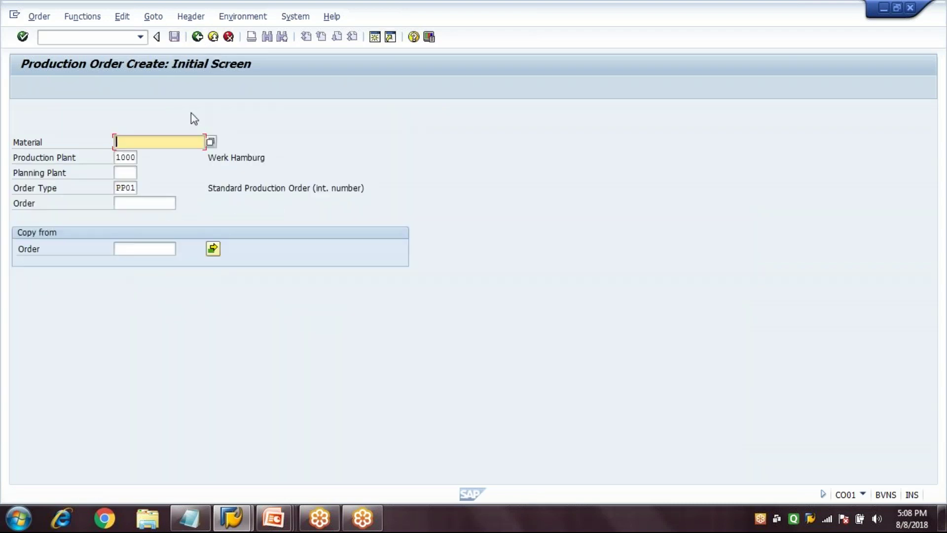
left_click(197, 37)
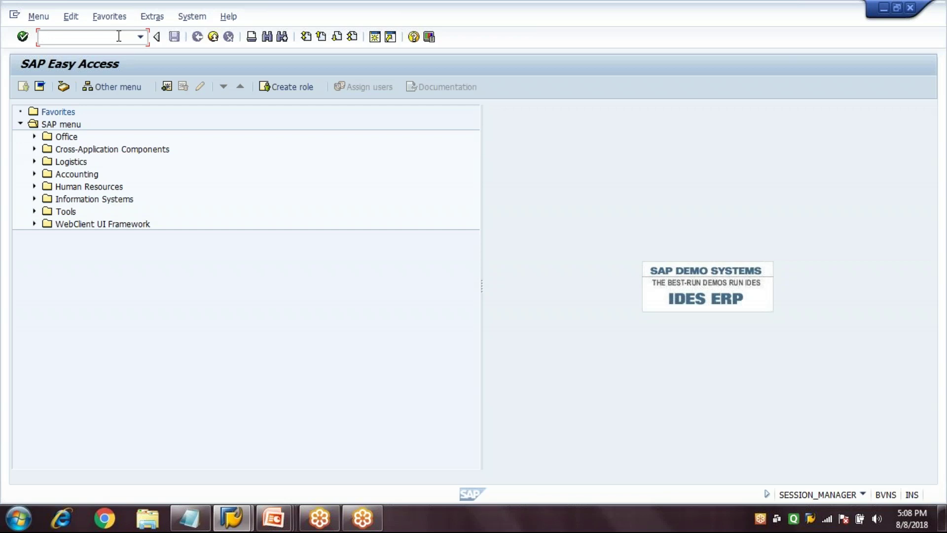
Switch to the Sisi@PP presentation in PowerPoint.
left_click(272, 523)
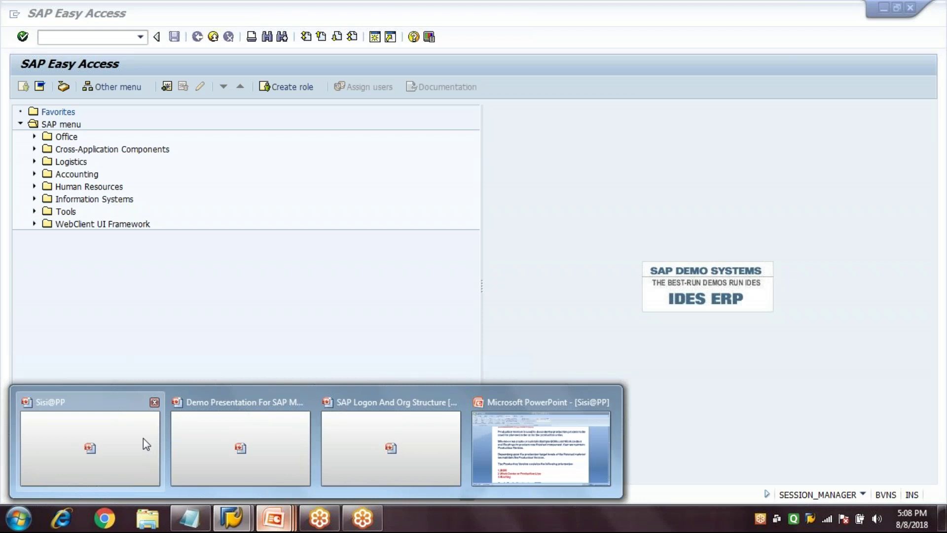